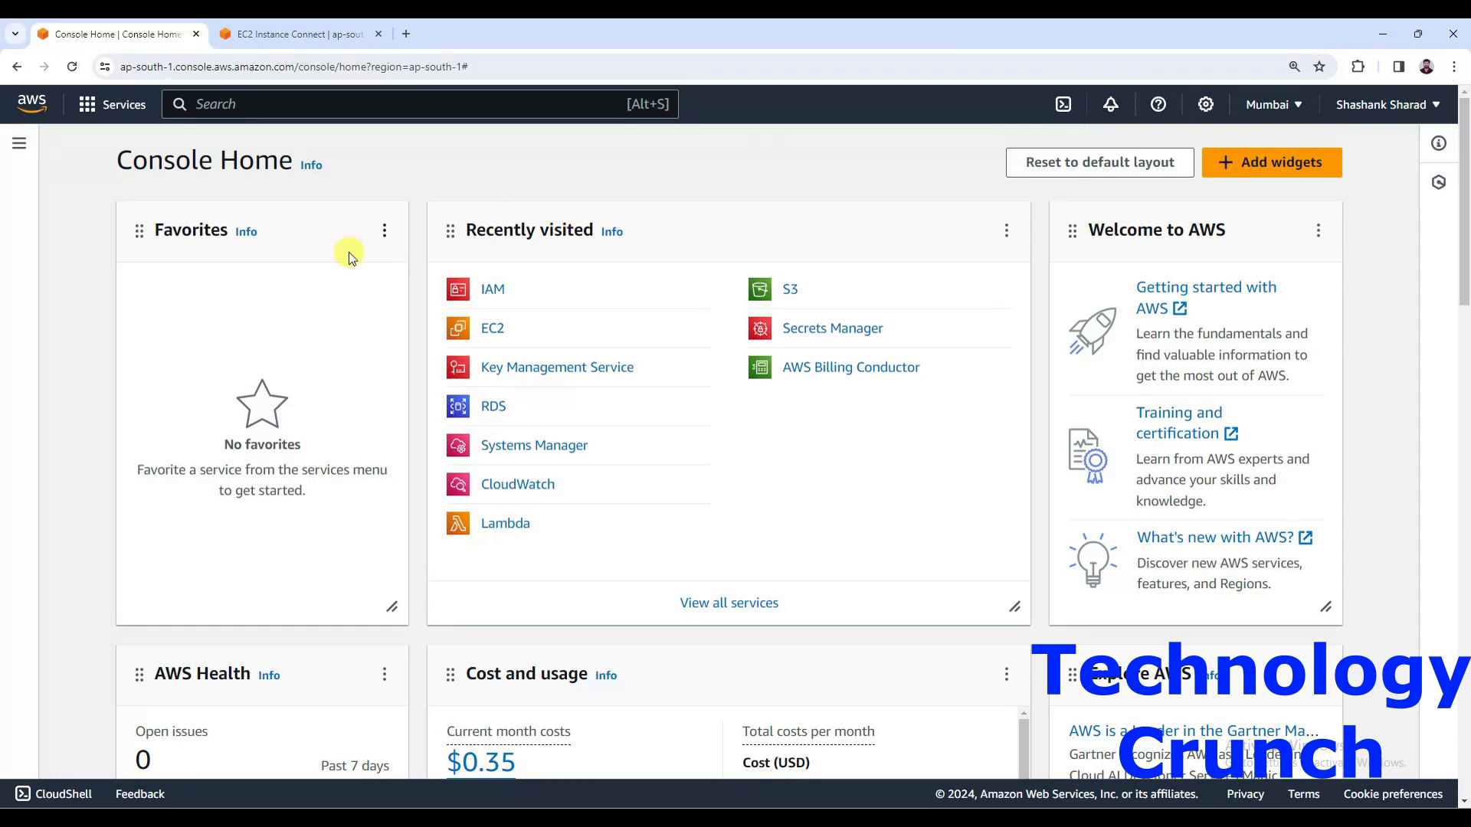
# Find the Key Management Service by searching for "kms" and open it
pyautogui.click(303, 103)
pyautogui.write('kms')
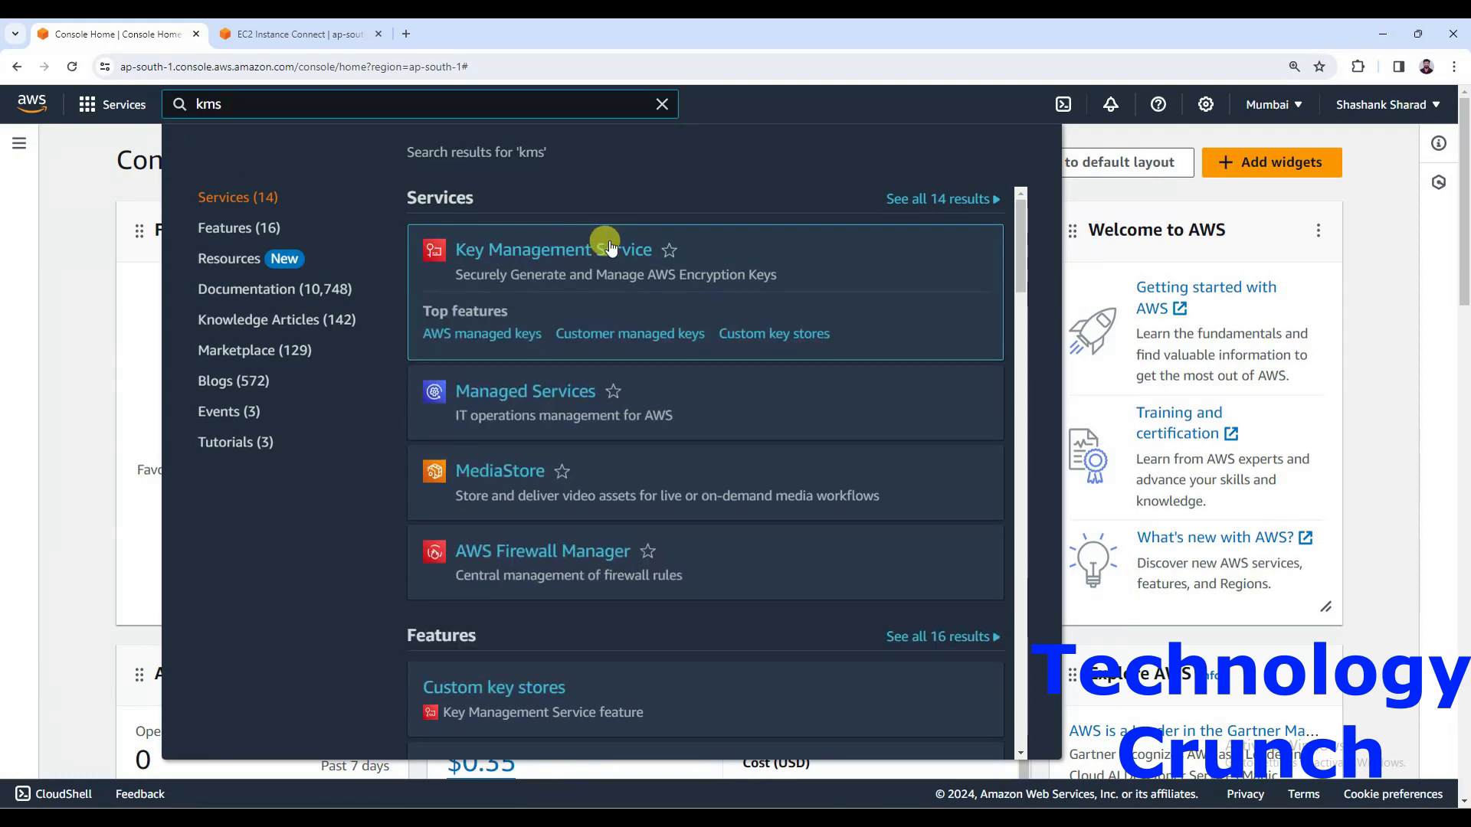
pyautogui.click(613, 251)
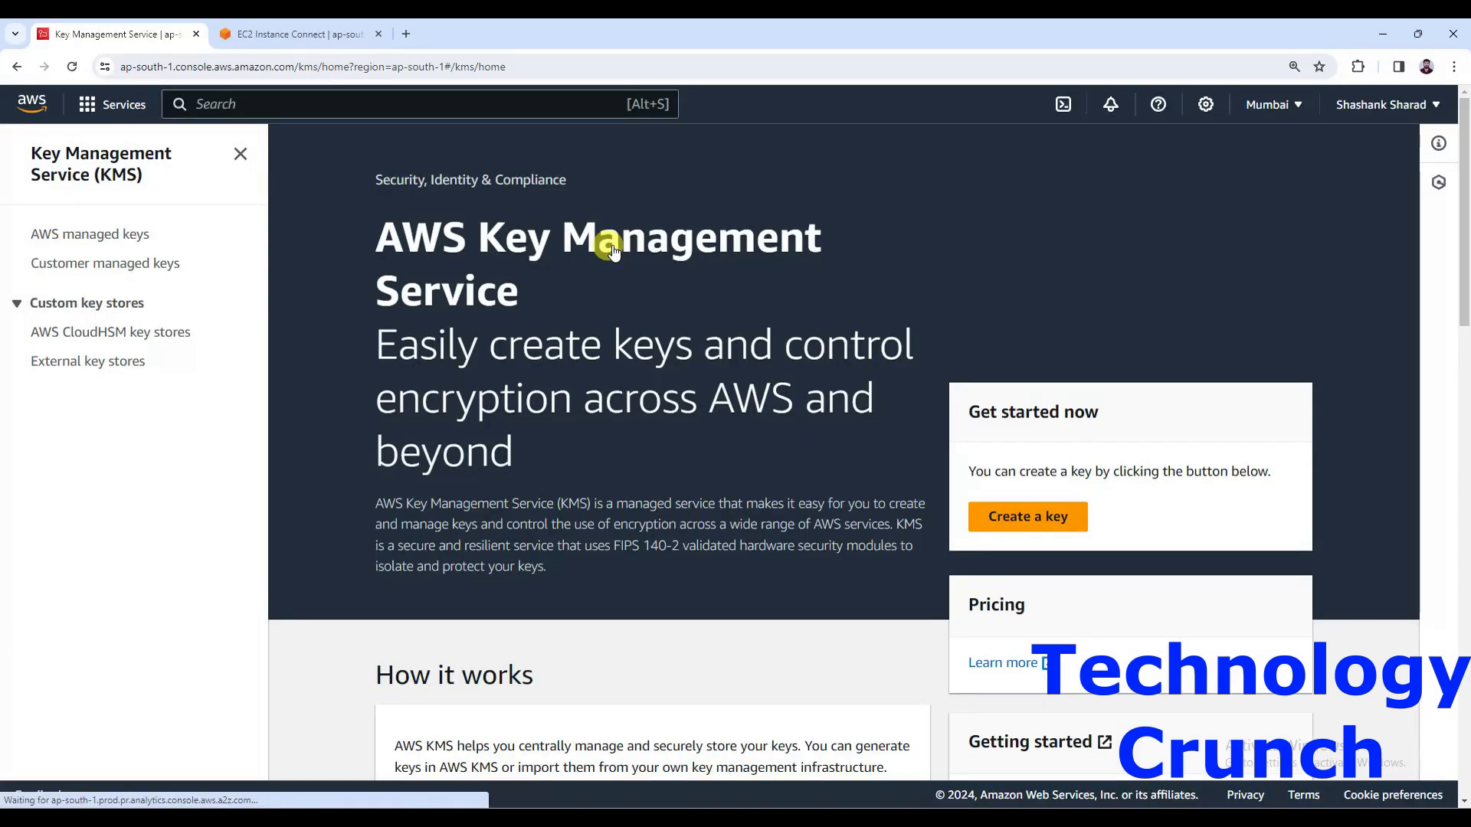
# Look through the lists of AWS managed keys and customer managed keys, ending on the customer managed ones
pyautogui.click(106, 236)
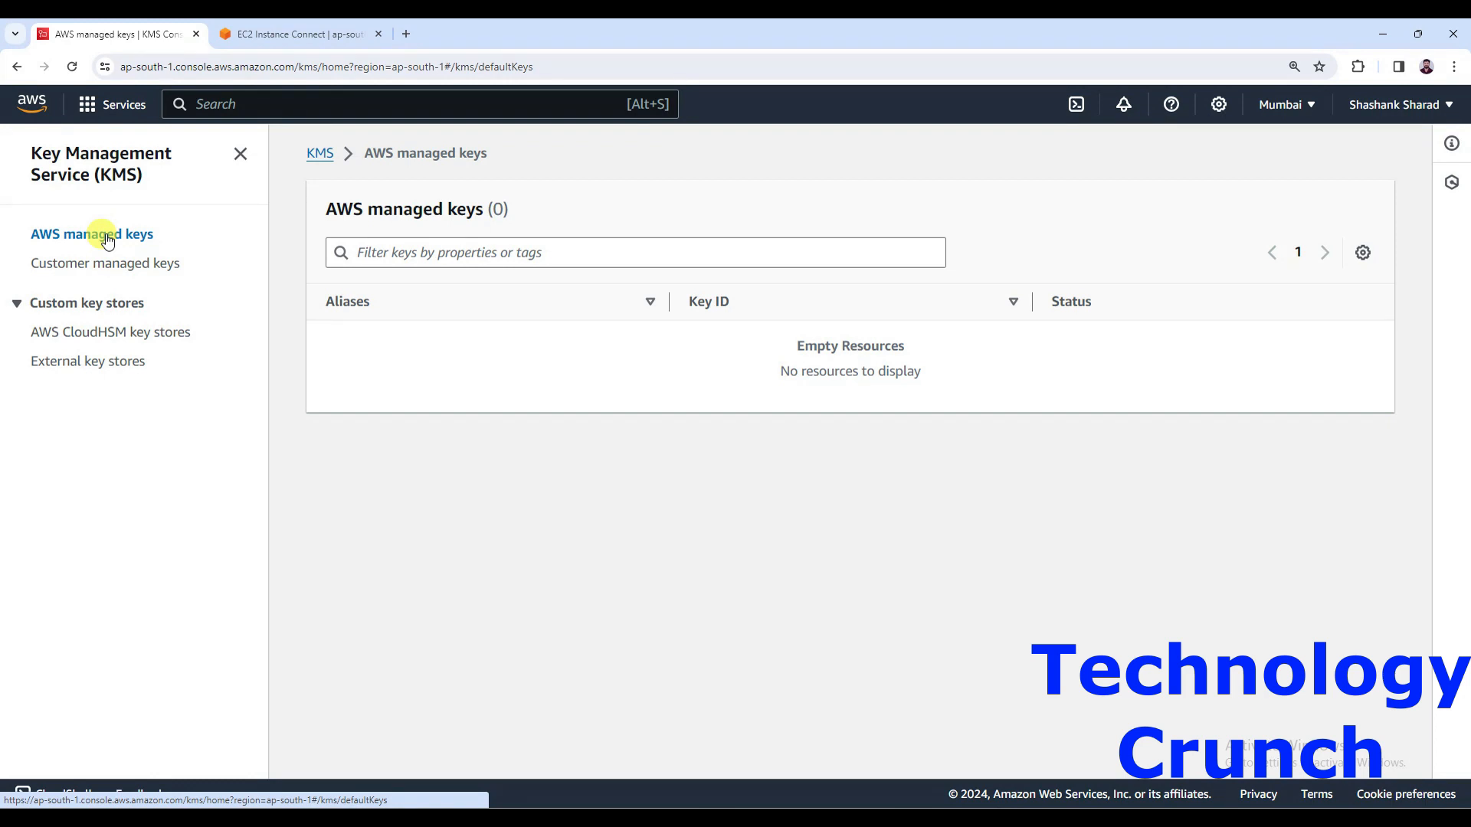
pyautogui.click(100, 268)
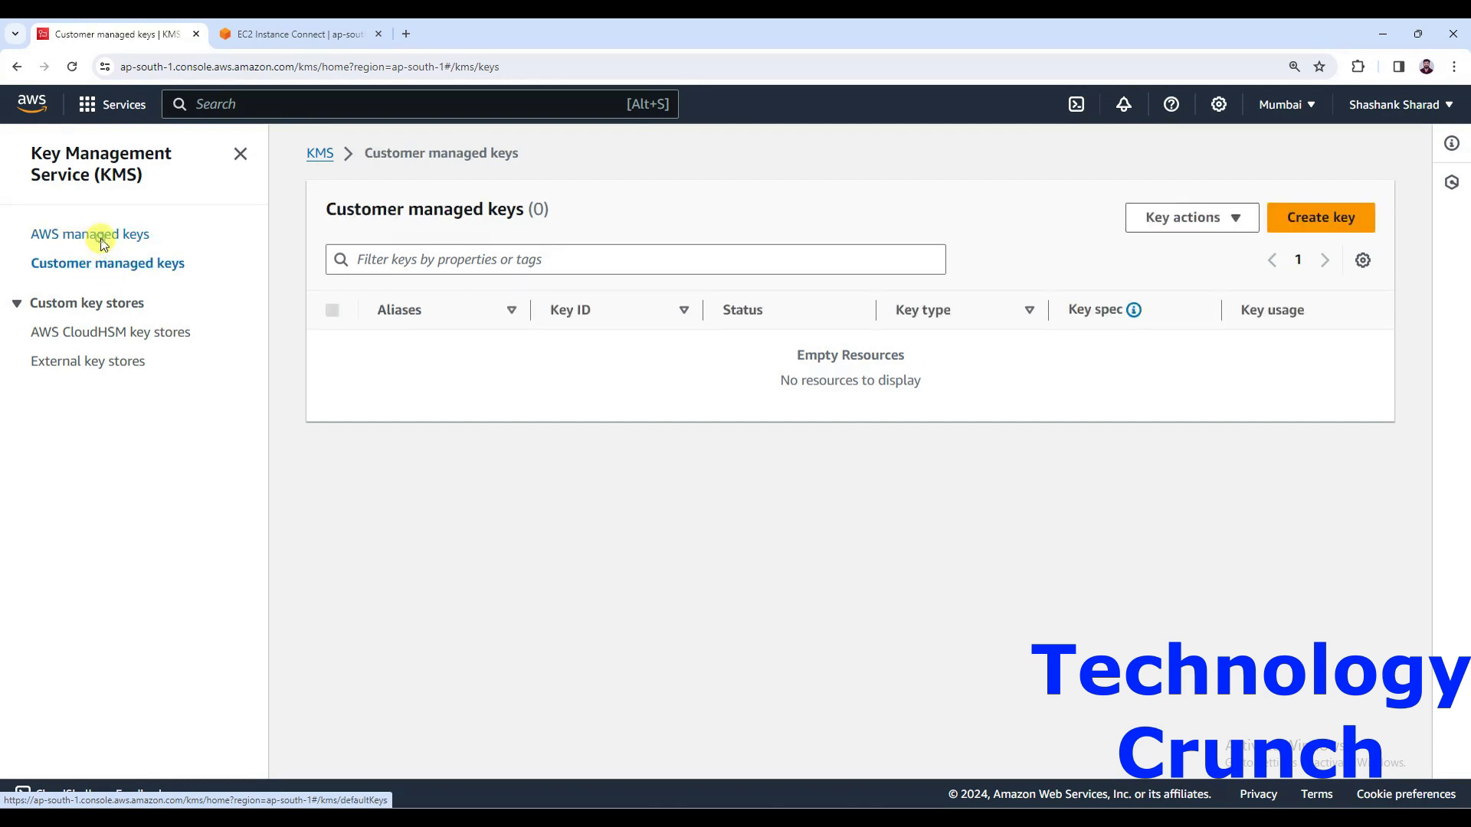
pyautogui.click(102, 239)
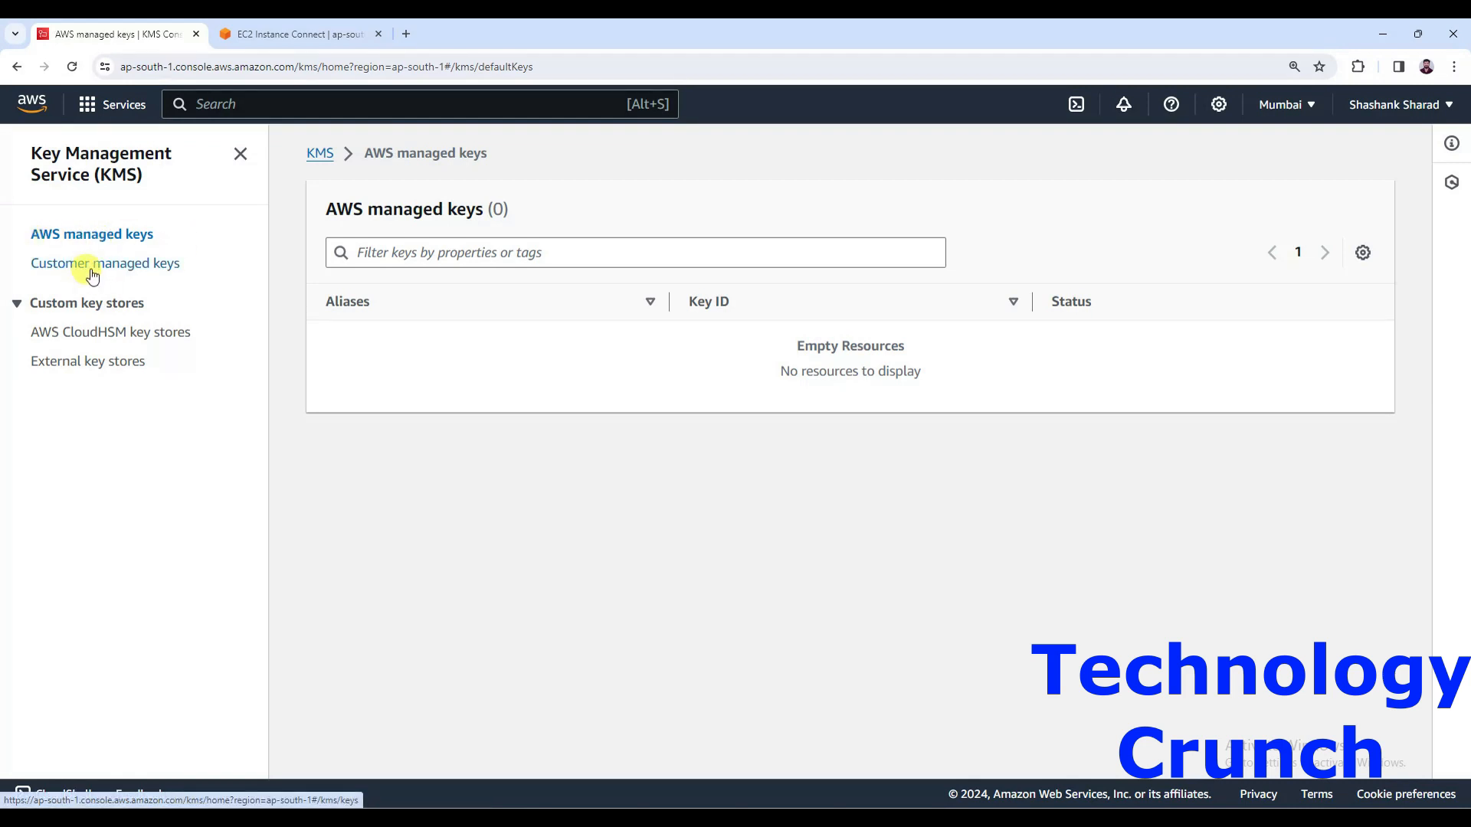
pyautogui.click(109, 270)
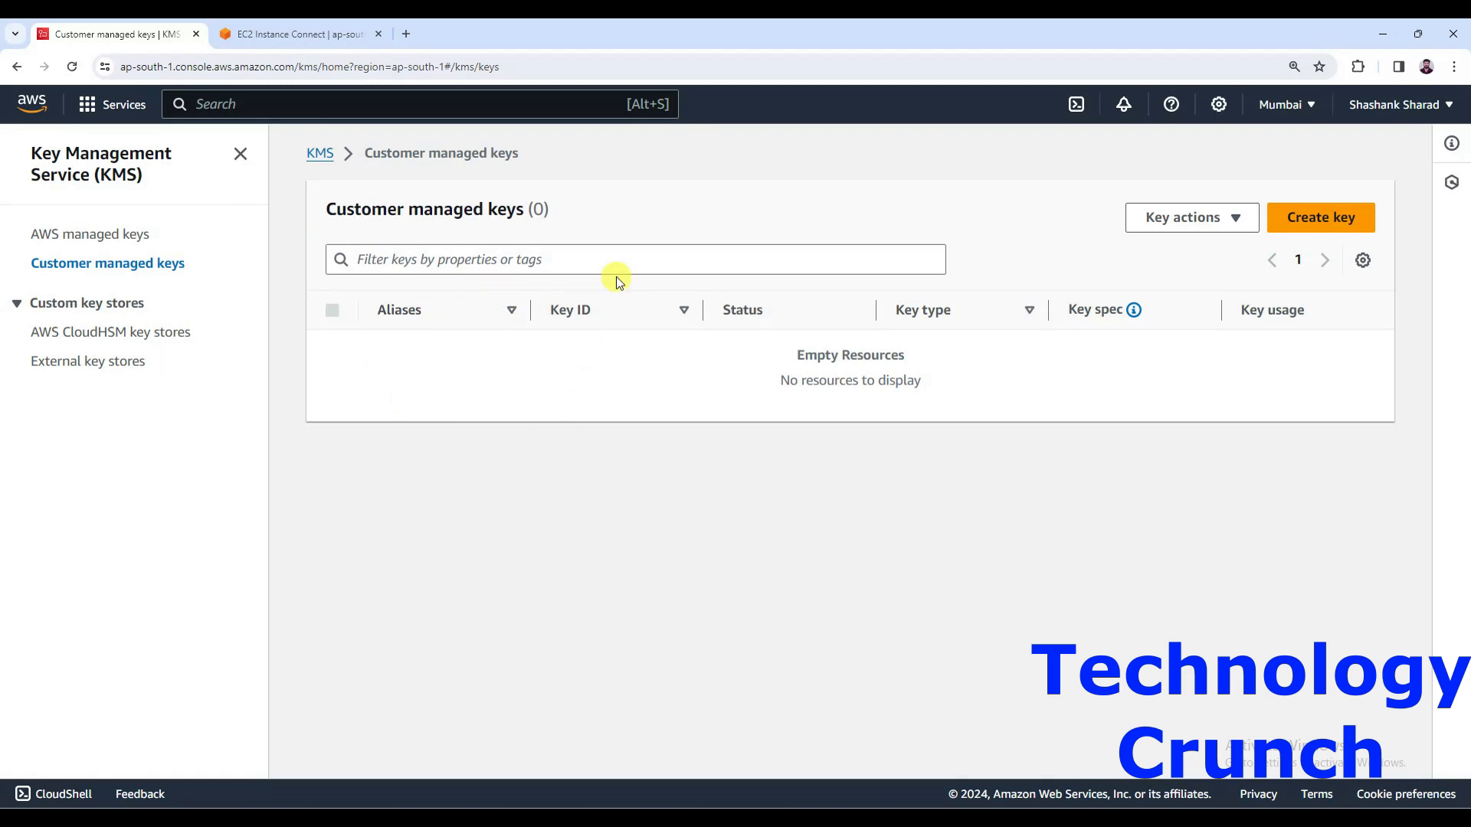
# Start a new customer managed key, set its type to Asymmetric and its usage to Encrypt and decrypt, with the advanced options expanded
pyautogui.click(1319, 224)
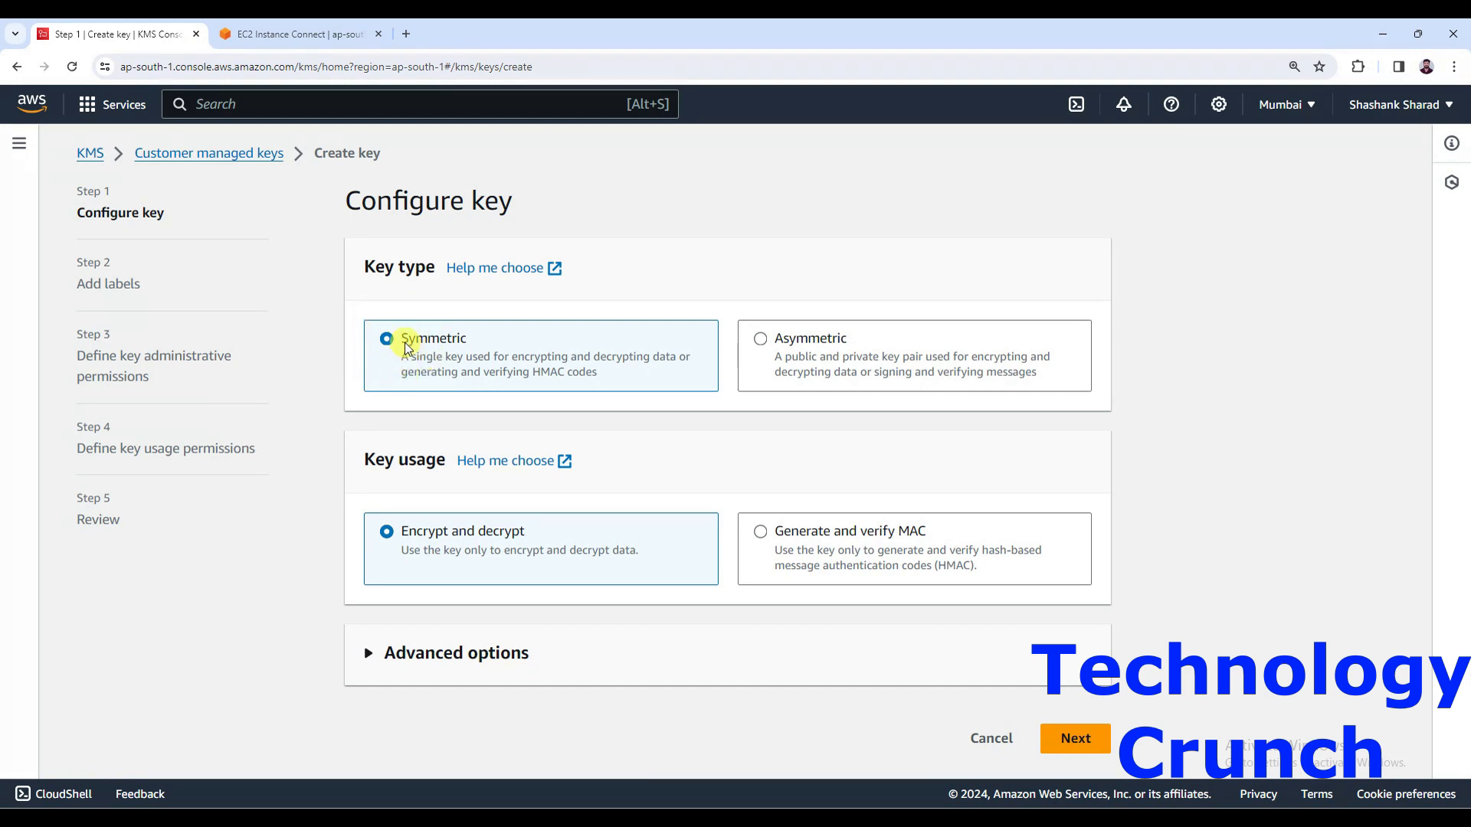
pyautogui.click(761, 342)
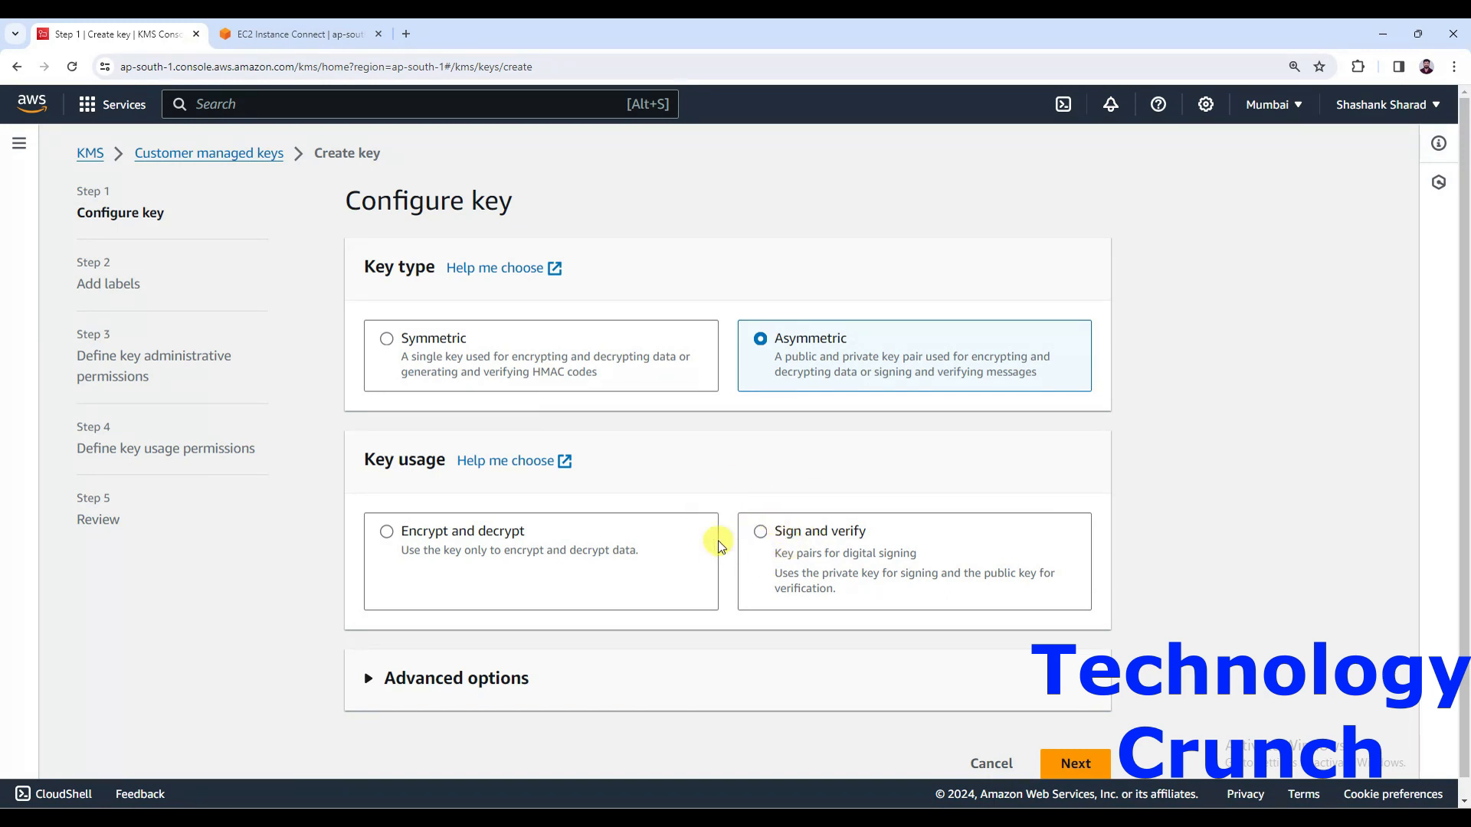
pyautogui.click(392, 687)
pyautogui.scroll(-2, 391, 681)
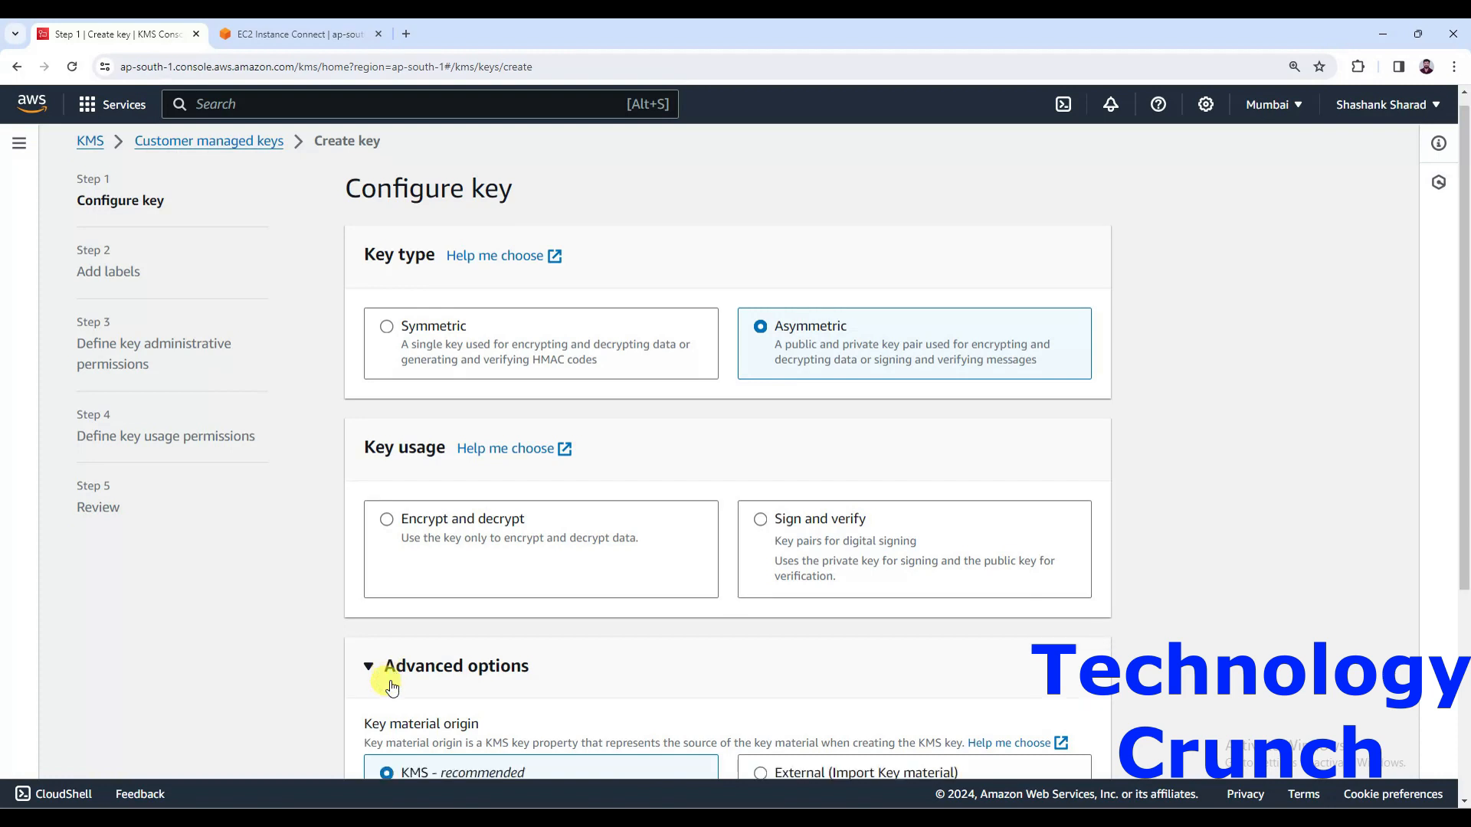
pyautogui.scroll(-1, 389, 680)
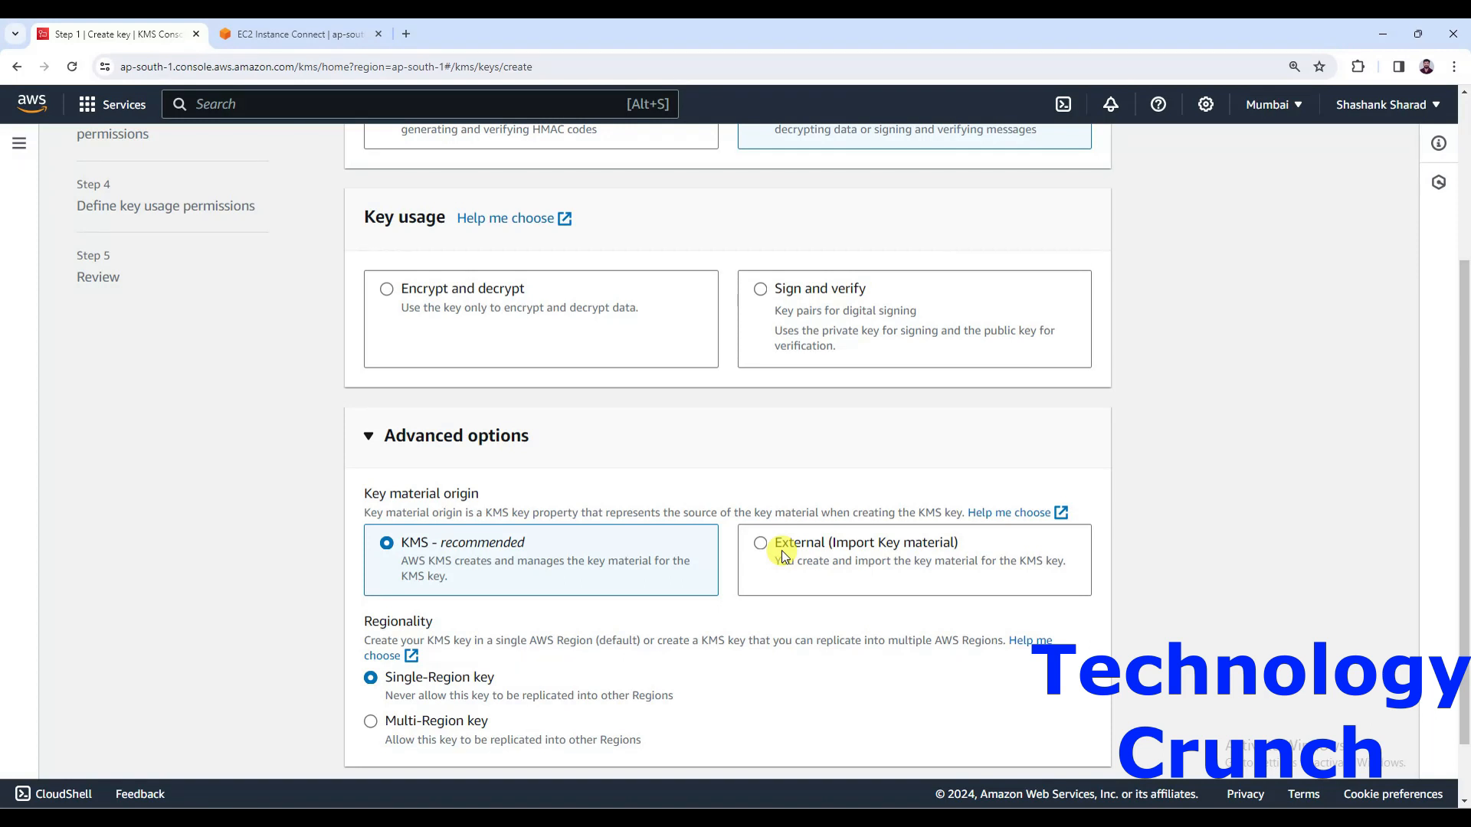
pyautogui.click(449, 290)
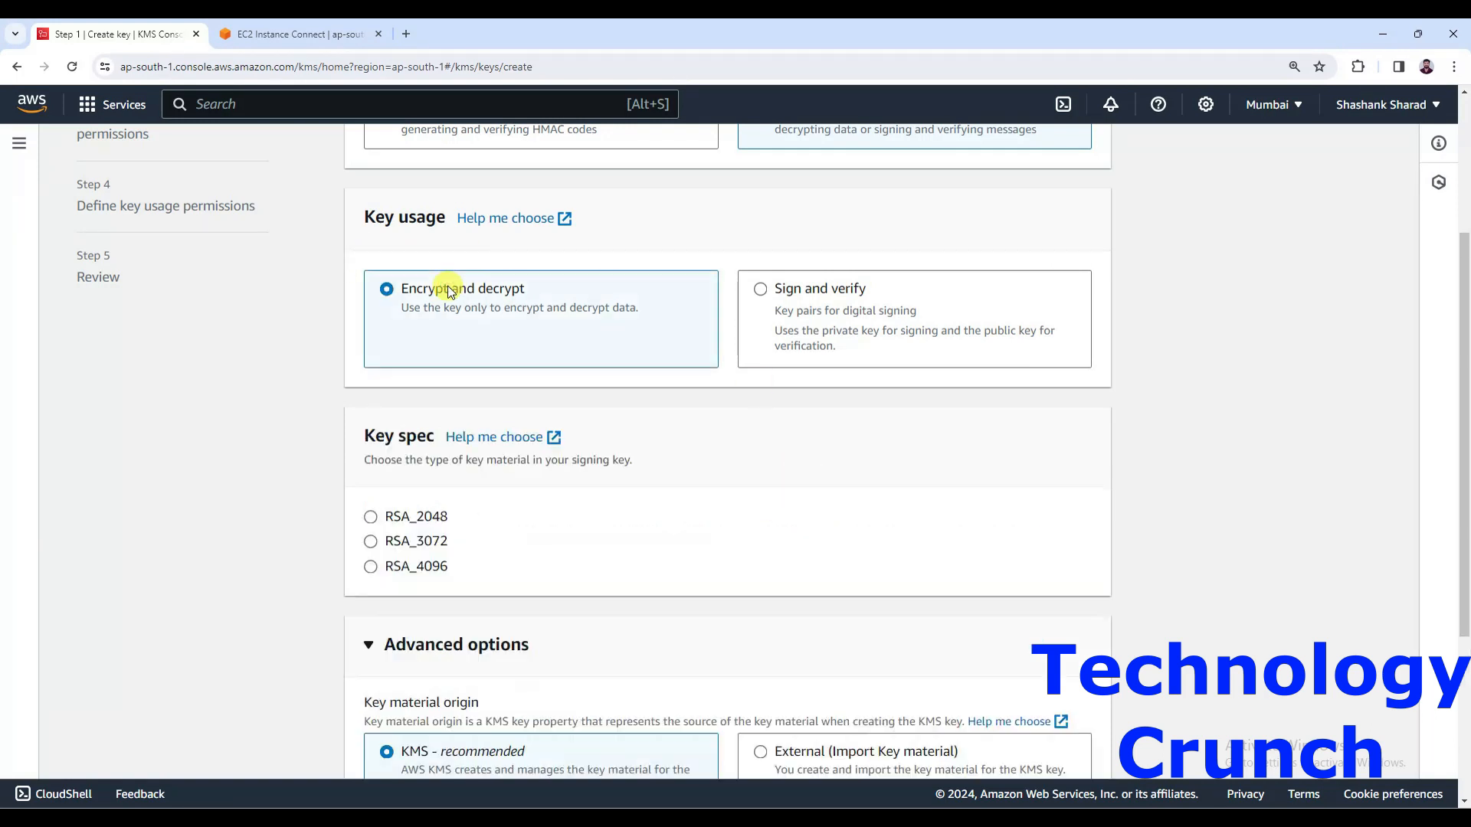
# Compare the key specs offered for Sign and verify with those for Encrypt and decrypt, leaving Encrypt and decrypt selected
pyautogui.click(775, 291)
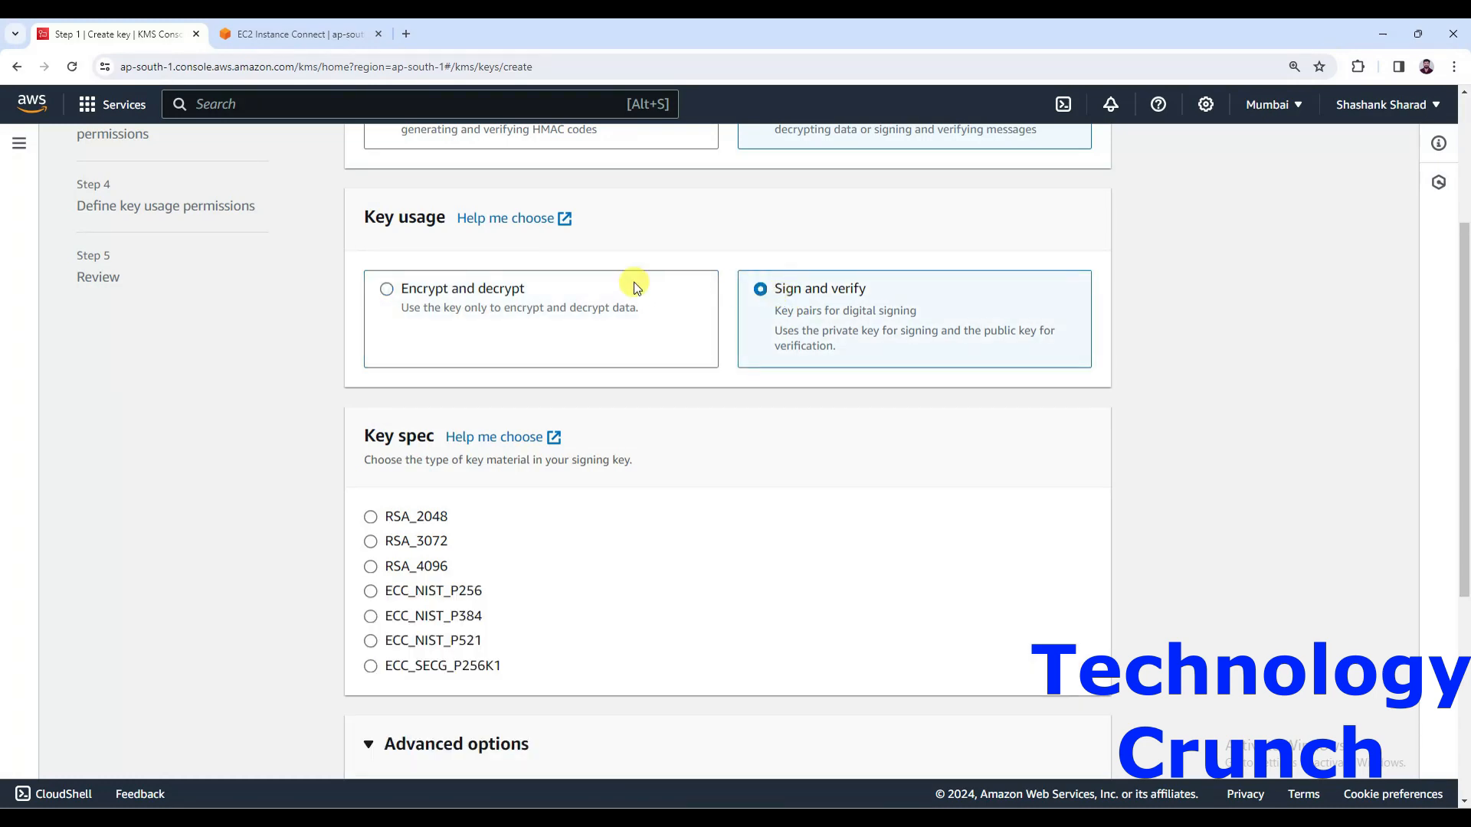
pyautogui.click(544, 289)
pyautogui.scroll(-2, 608, 457)
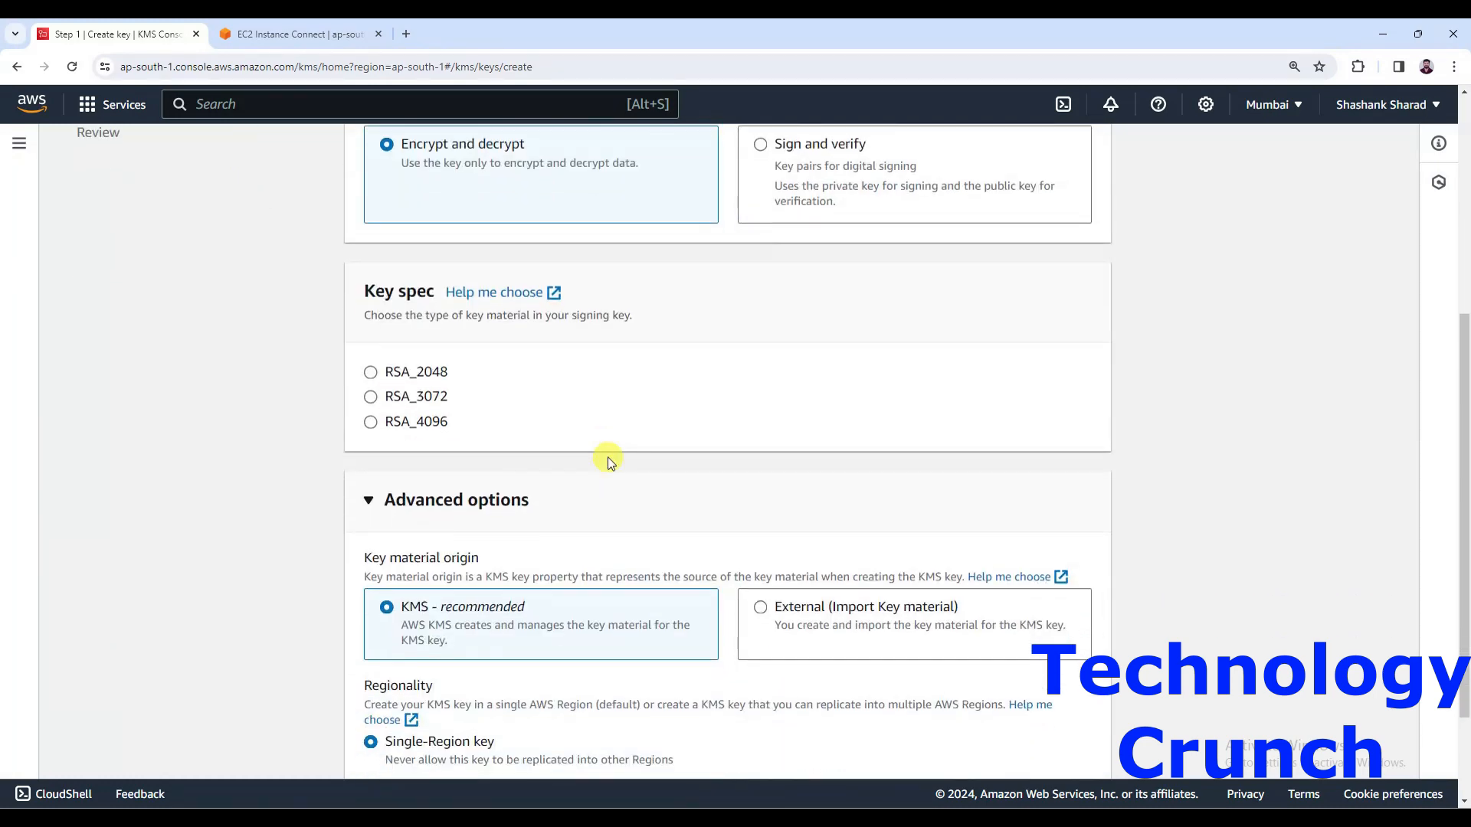
pyautogui.scroll(3, 609, 460)
pyautogui.scroll(-2, 609, 460)
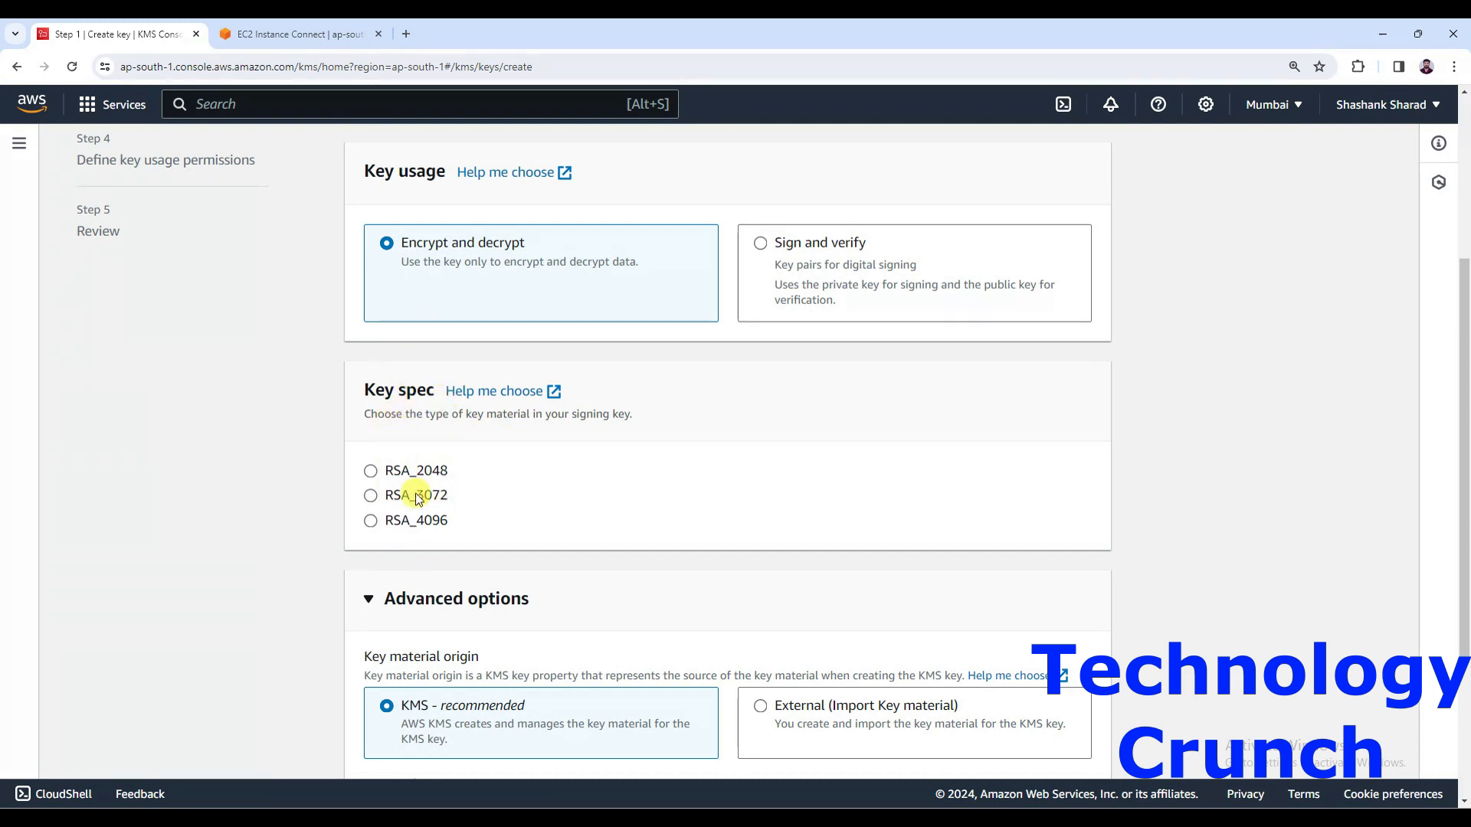
pyautogui.click(802, 249)
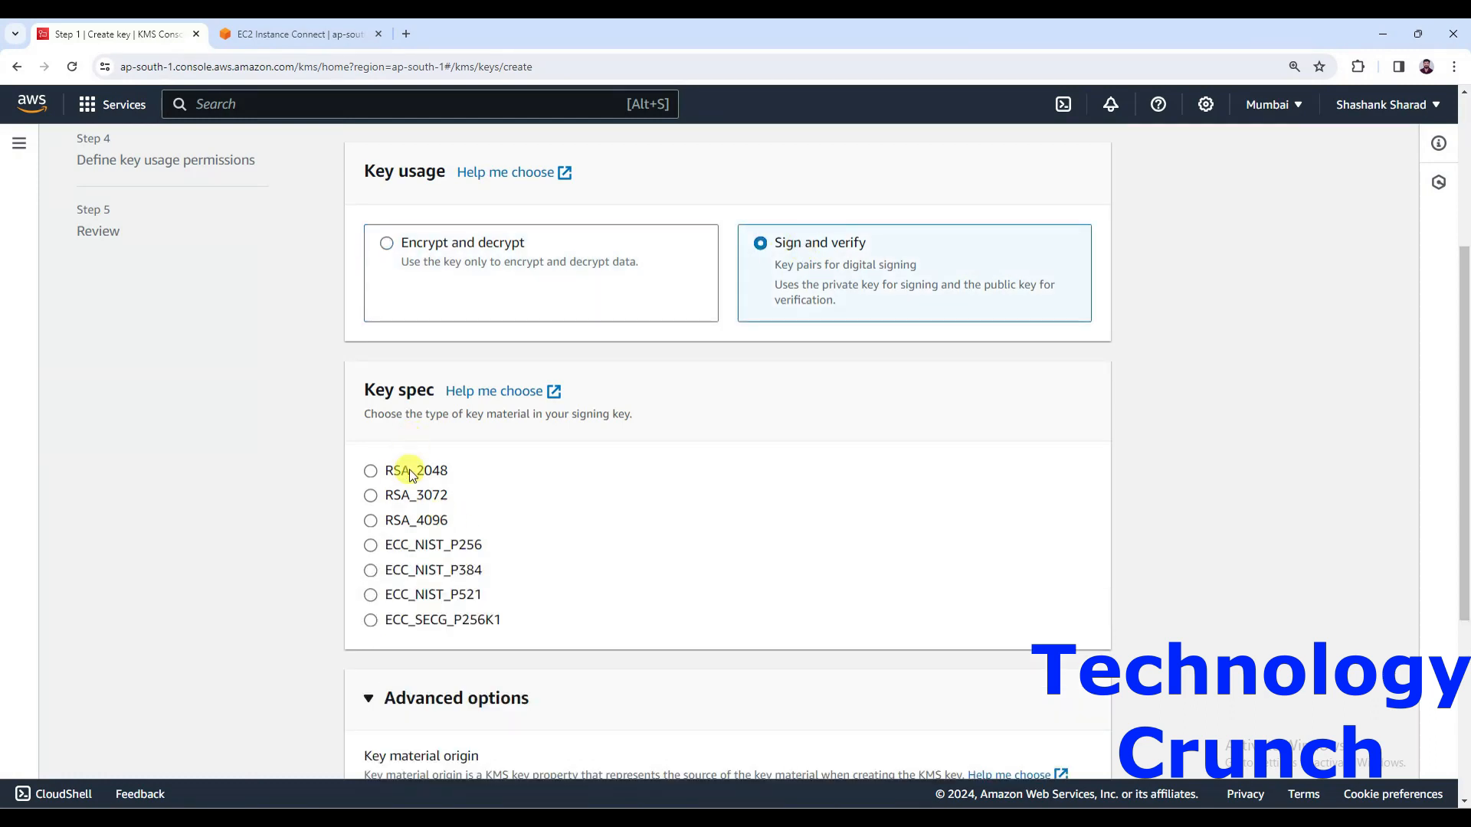
pyautogui.click(469, 274)
# Try the Multi-Region key and External key material options, and restore the KMS origin and Single-Region key
pyautogui.scroll(-3, 469, 272)
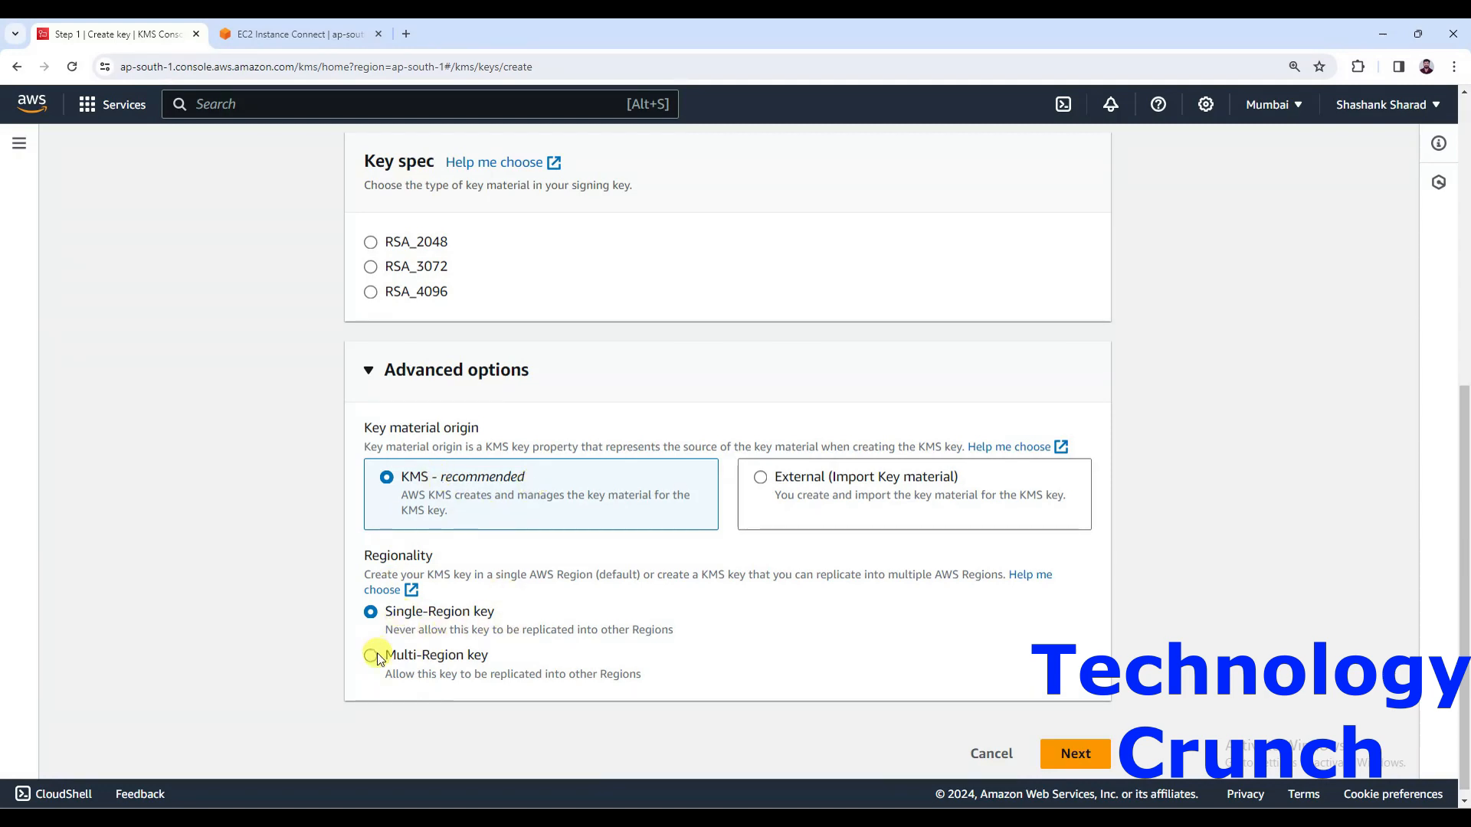
pyautogui.click(407, 654)
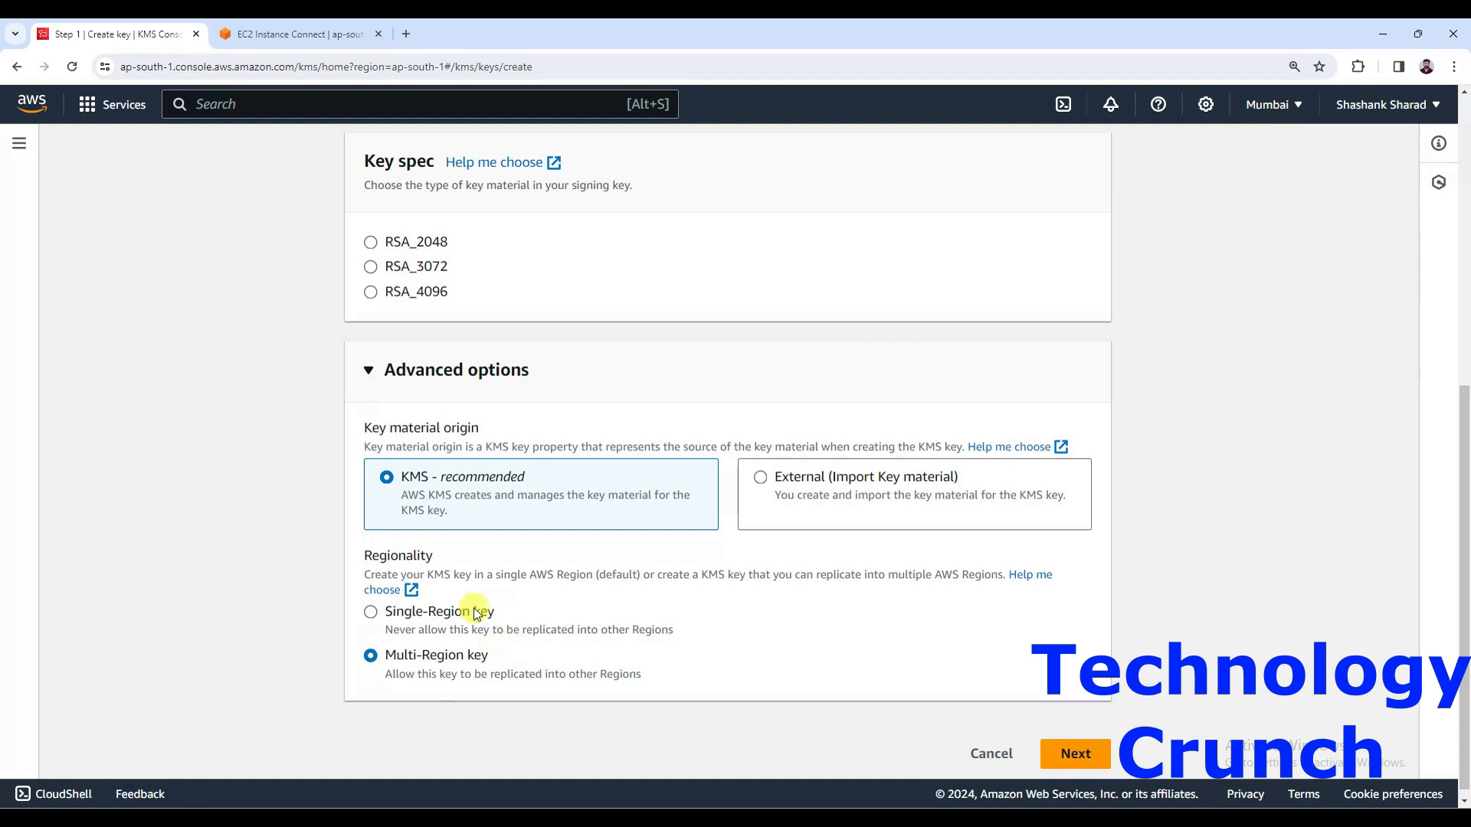
pyautogui.click(822, 487)
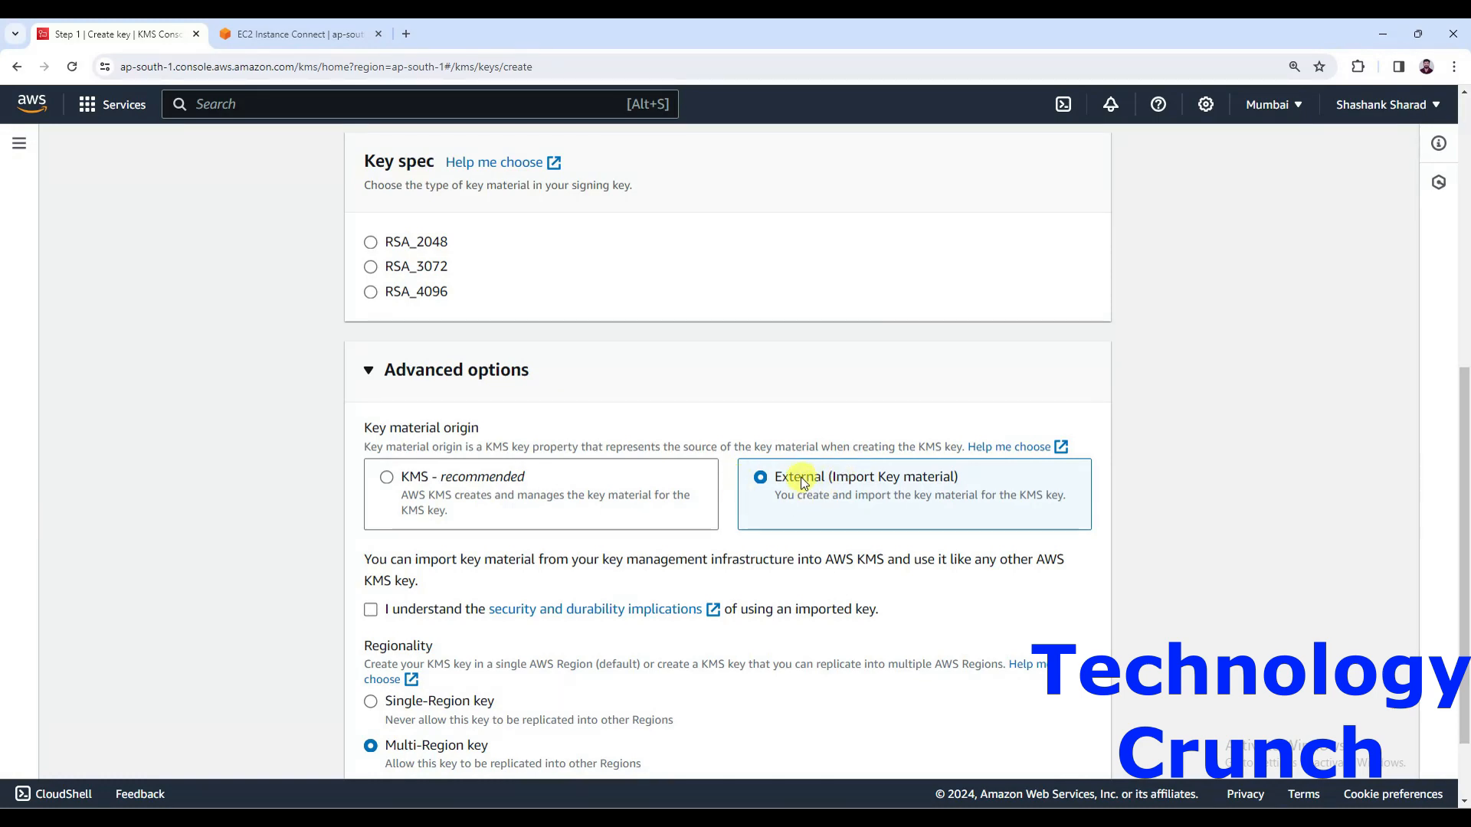
pyautogui.scroll(-1, 801, 476)
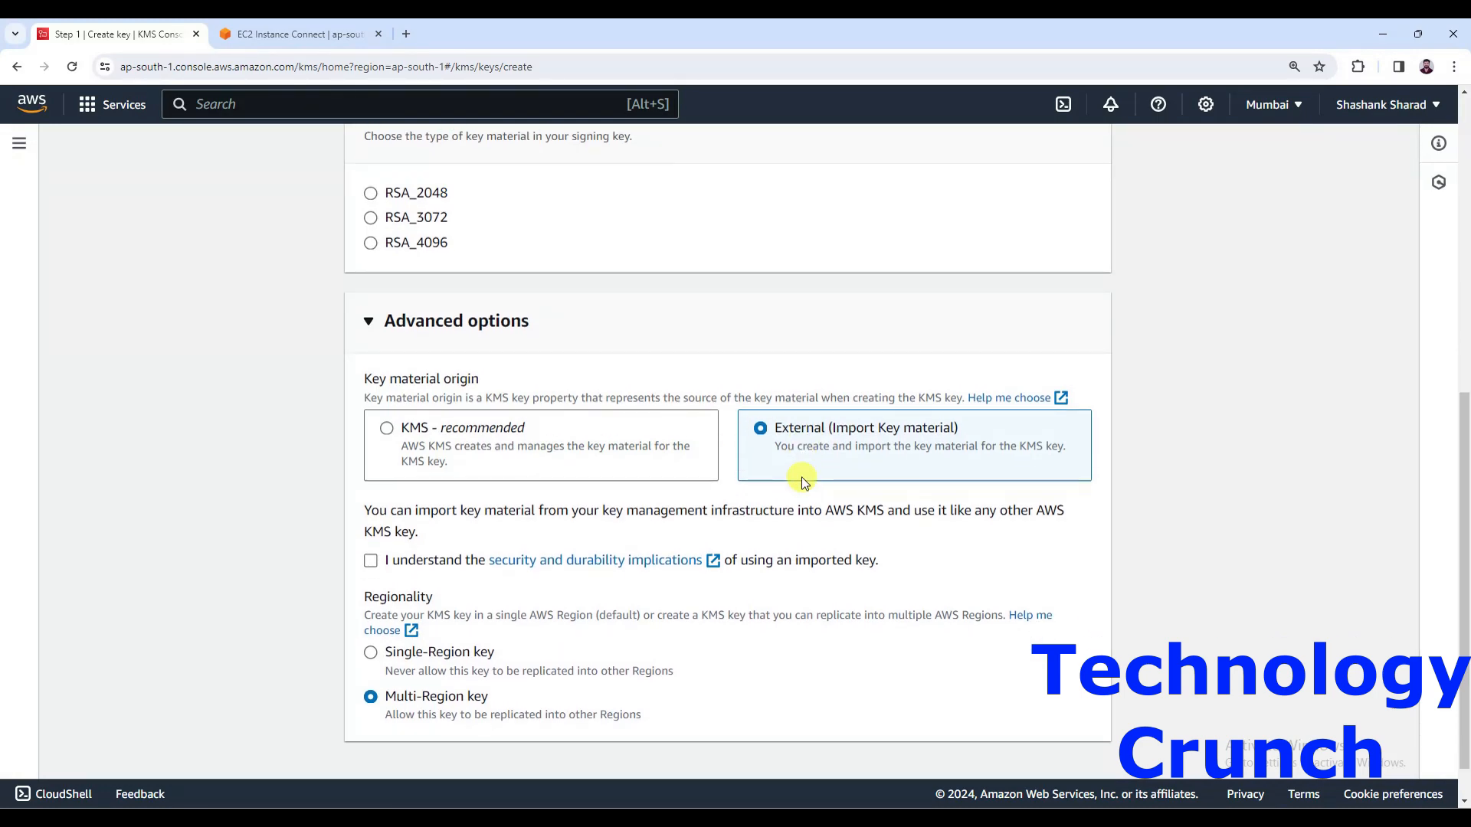
pyautogui.scroll(2, 801, 476)
pyautogui.scroll(3, 633, 394)
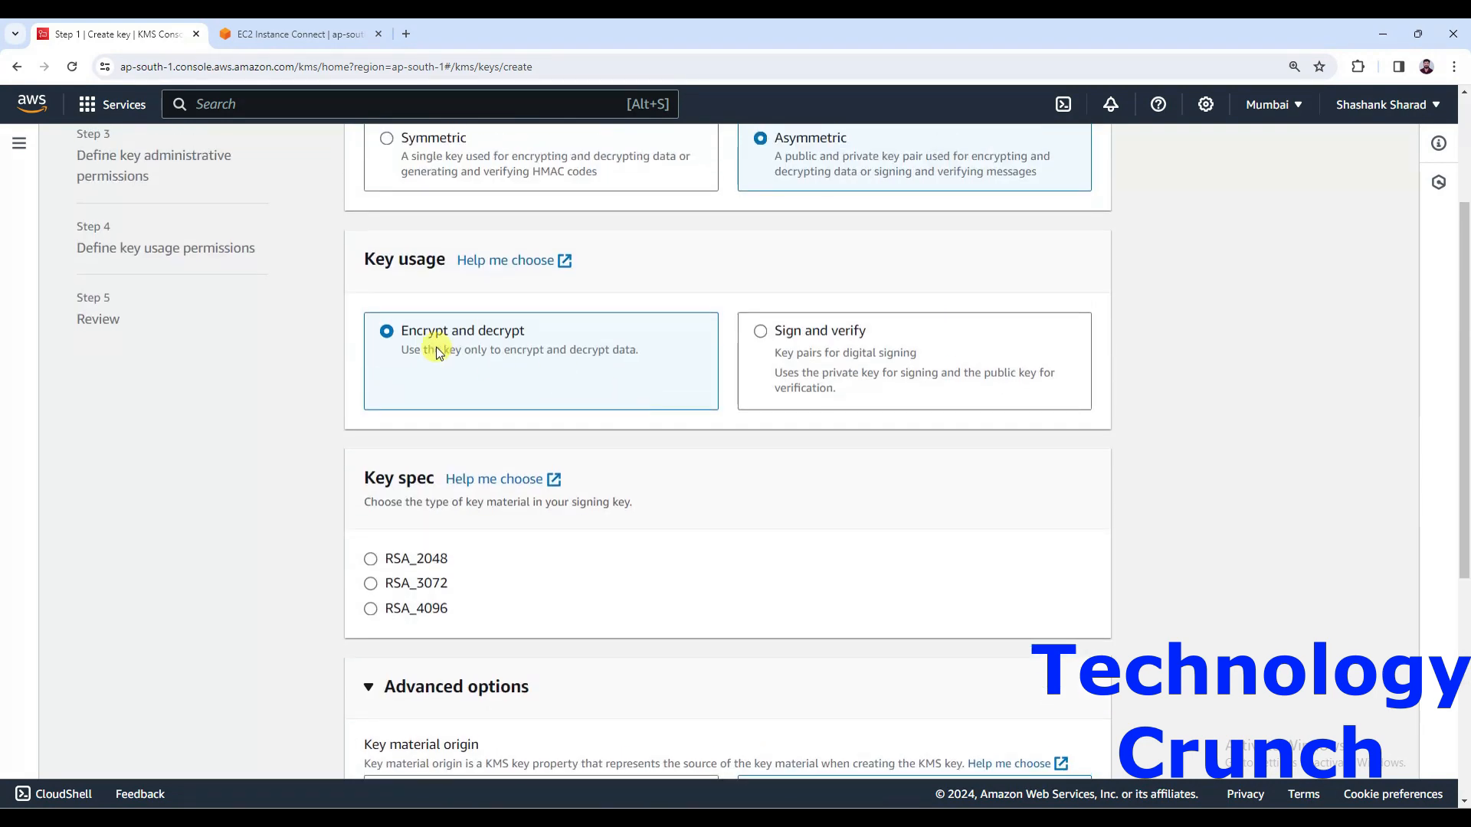
pyautogui.scroll(-3, 504, 346)
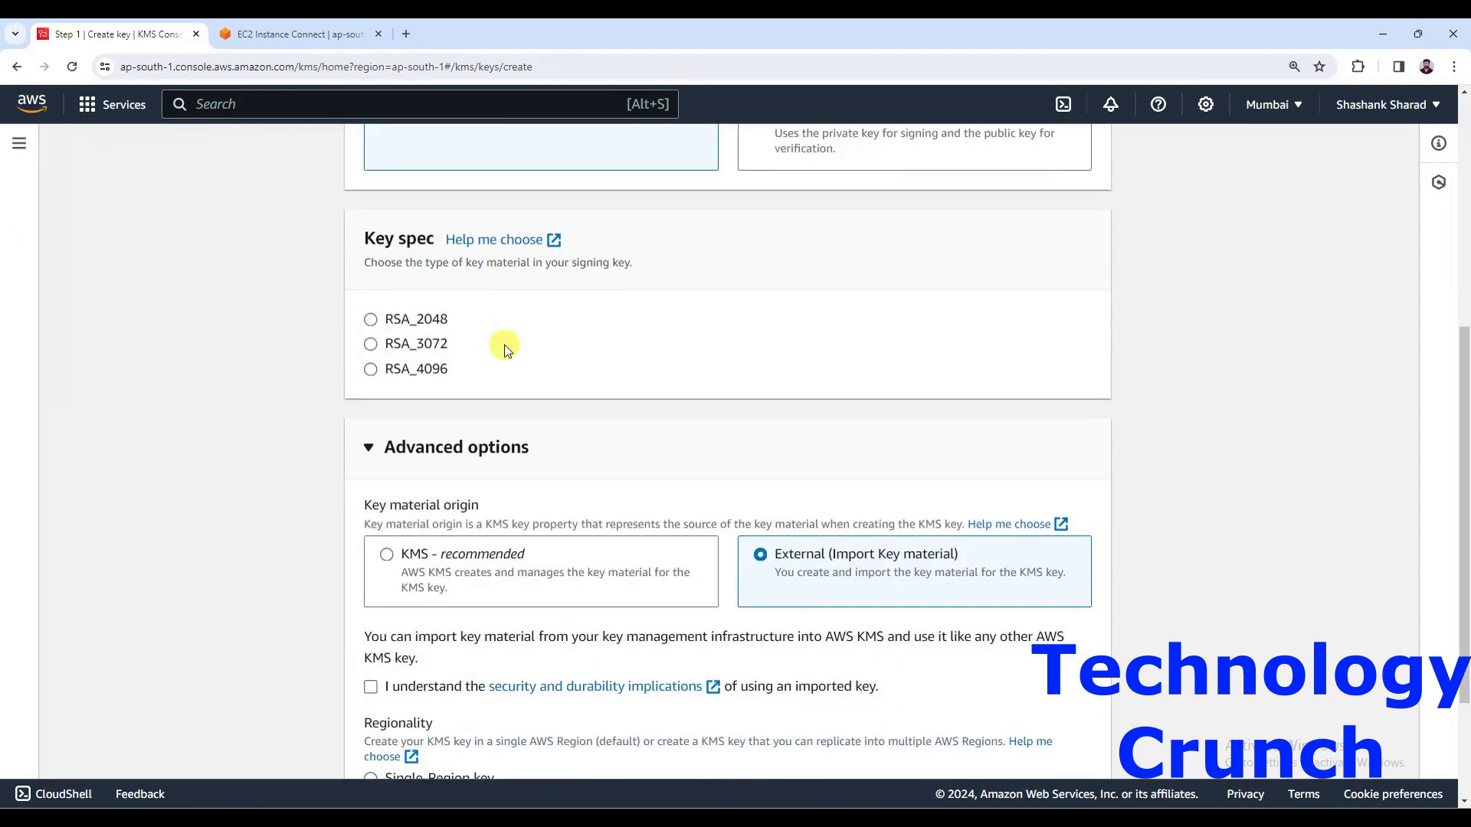
pyautogui.click(389, 555)
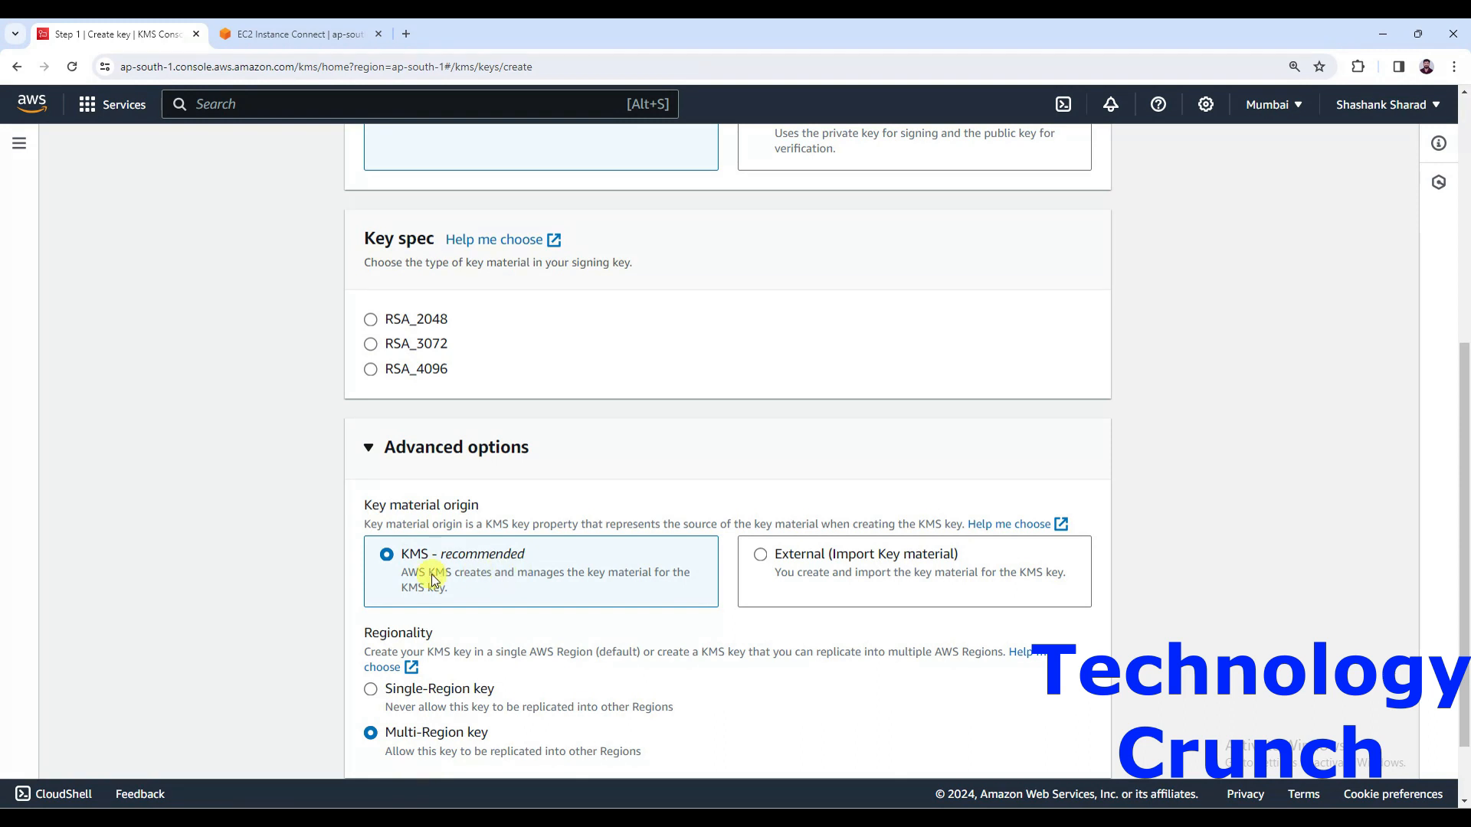
pyautogui.click(394, 694)
pyautogui.scroll(1, 498, 501)
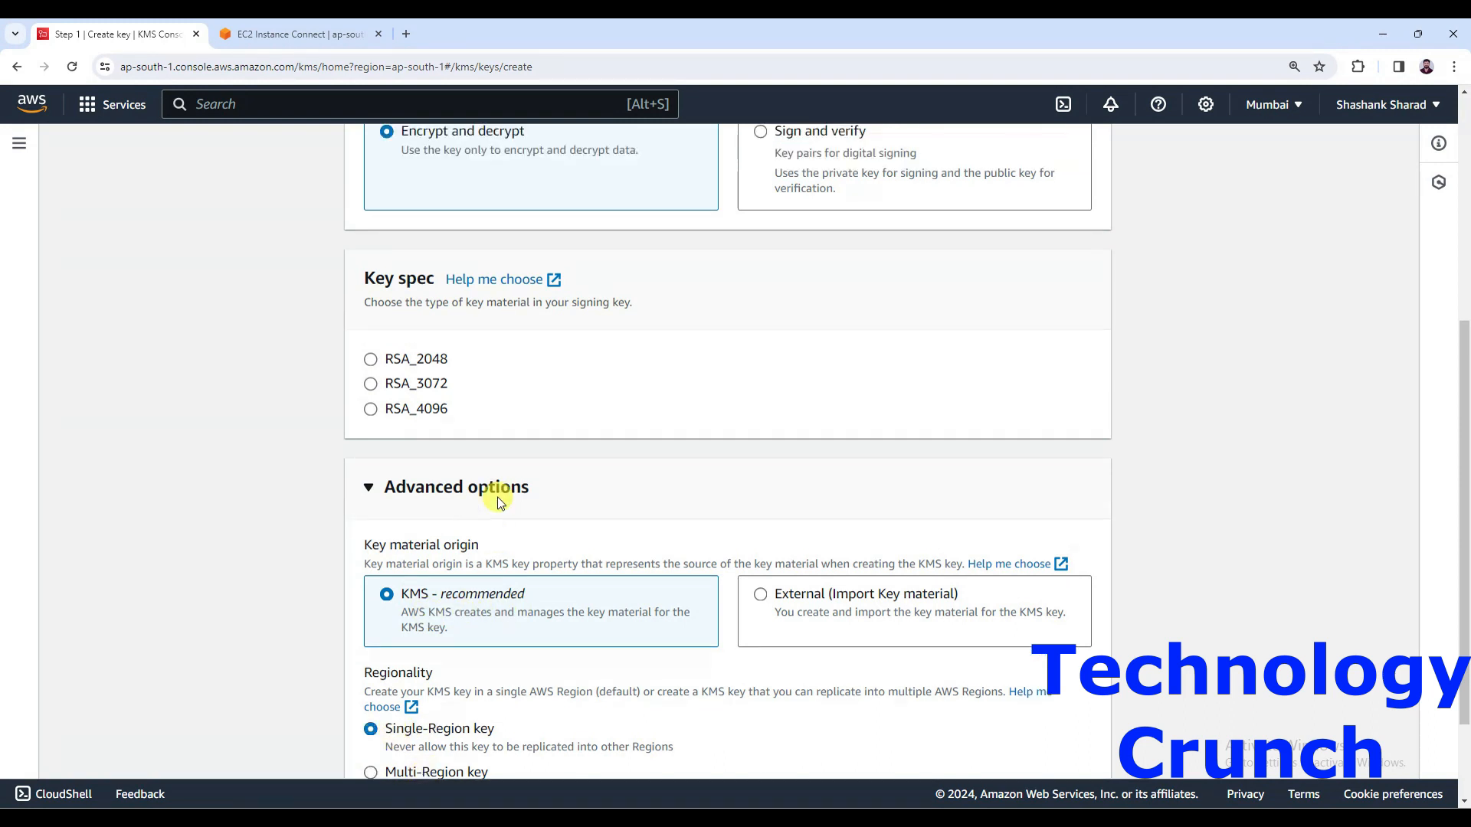
# Set the key spec to RSA_2048 and continue to the labels page
pyautogui.scroll(3, 498, 502)
pyautogui.scroll(2, 429, 305)
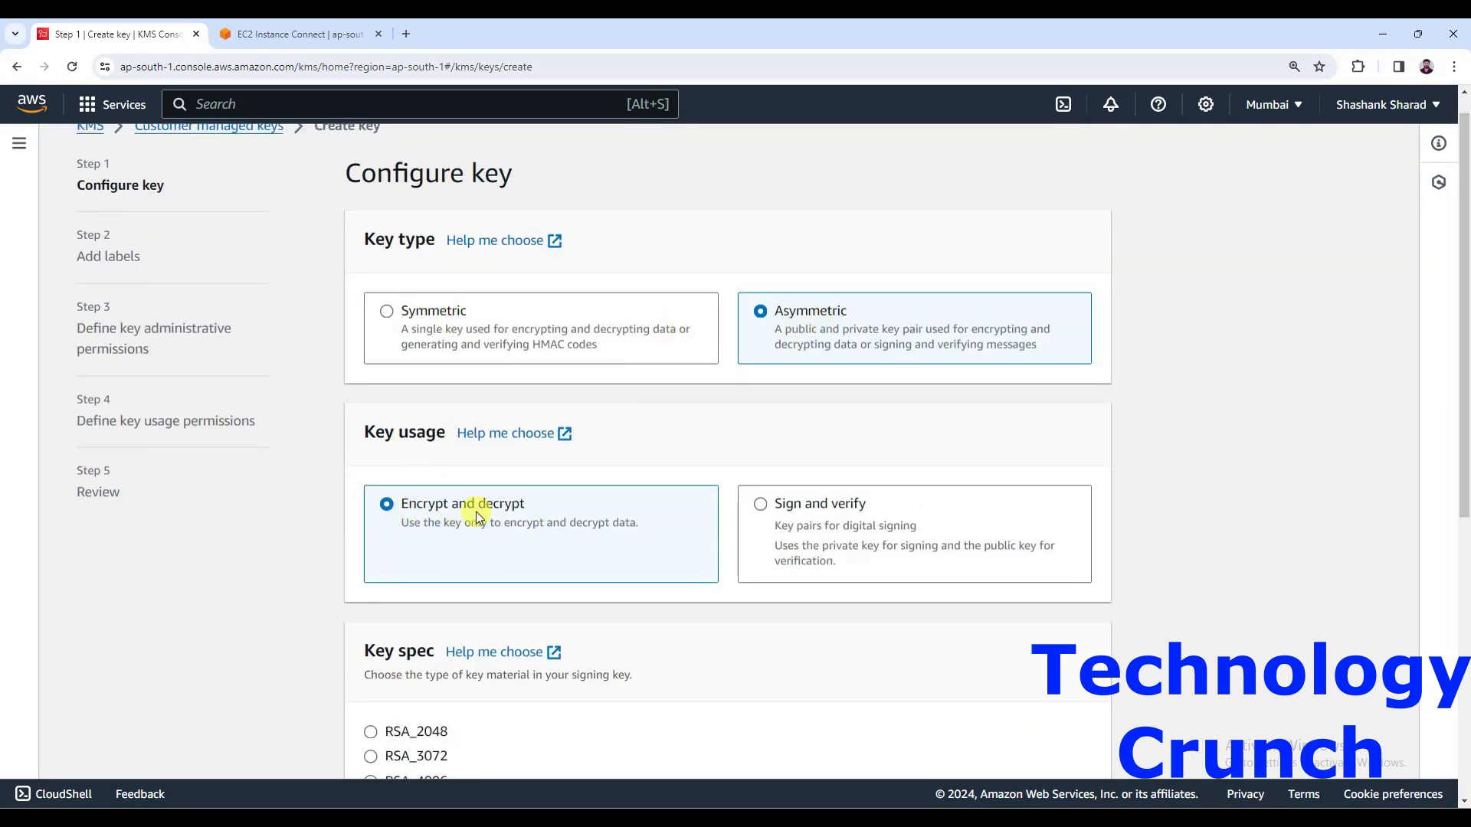
pyautogui.scroll(-2, 526, 512)
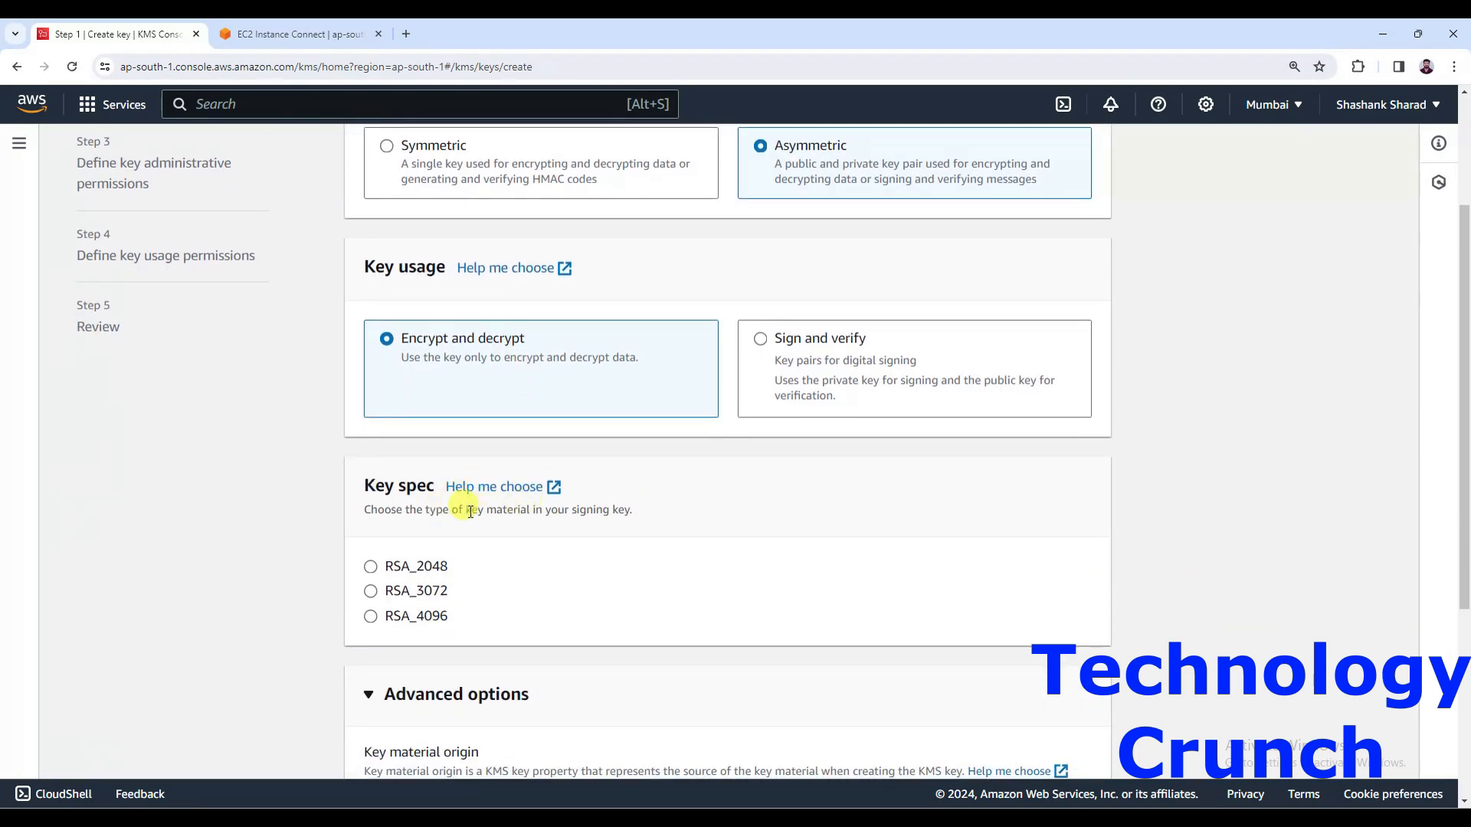
pyautogui.click(370, 568)
pyautogui.scroll(-2, 383, 615)
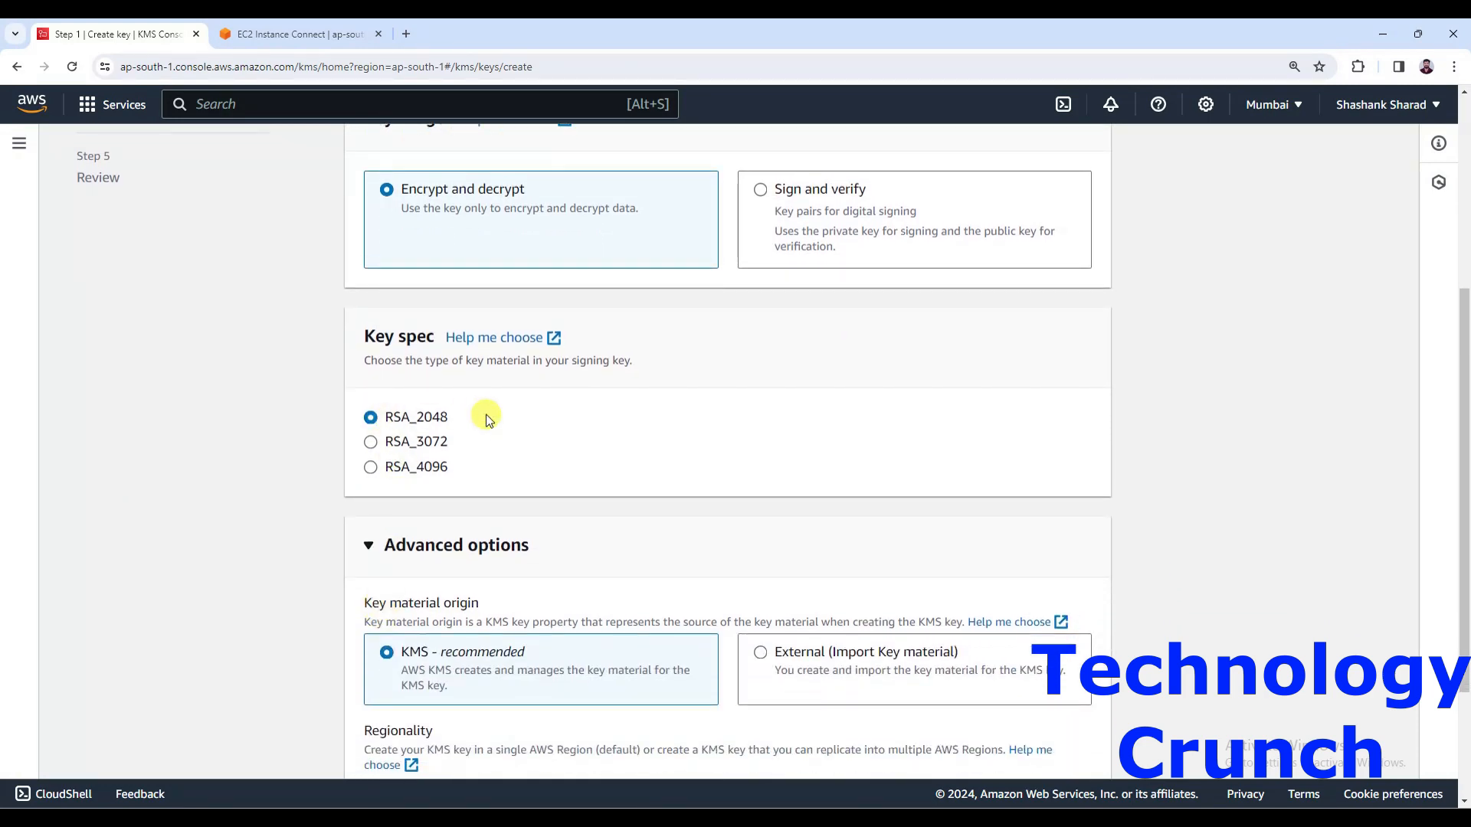
pyautogui.scroll(-2, 486, 417)
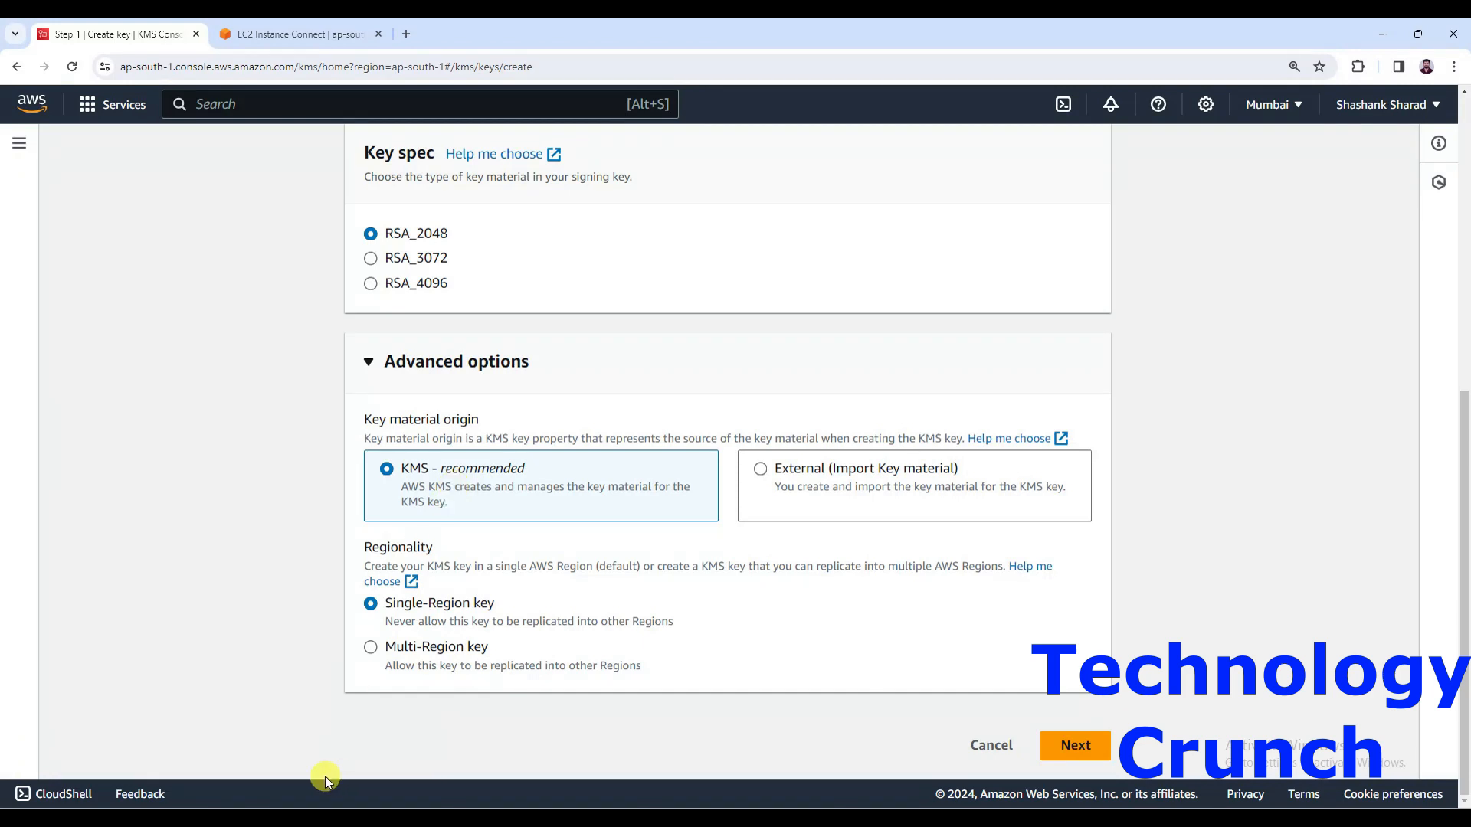
pyautogui.click(1067, 739)
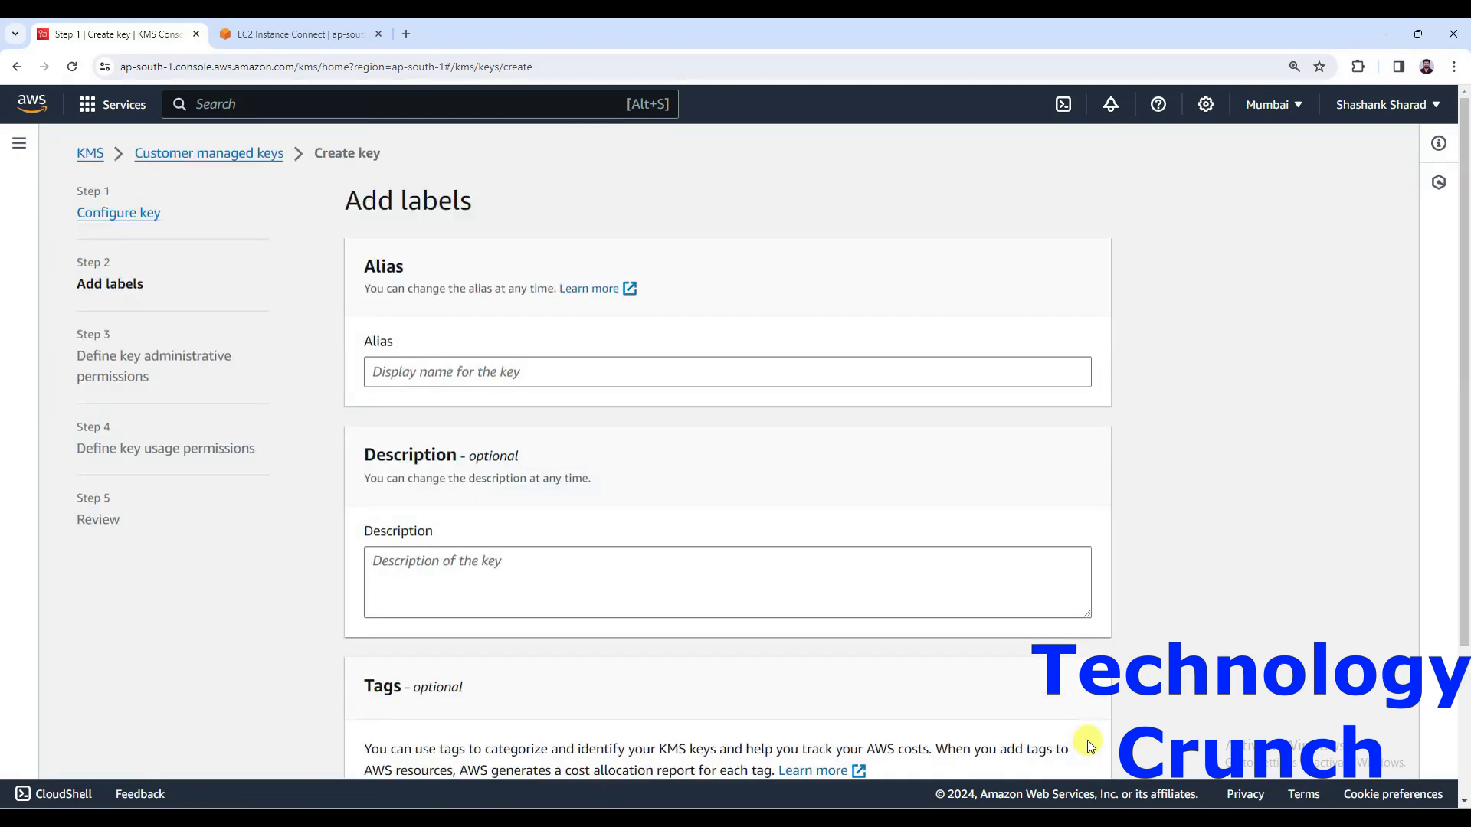
# Set the key's alias to "sample/asymmetric-key"
pyautogui.click(409, 367)
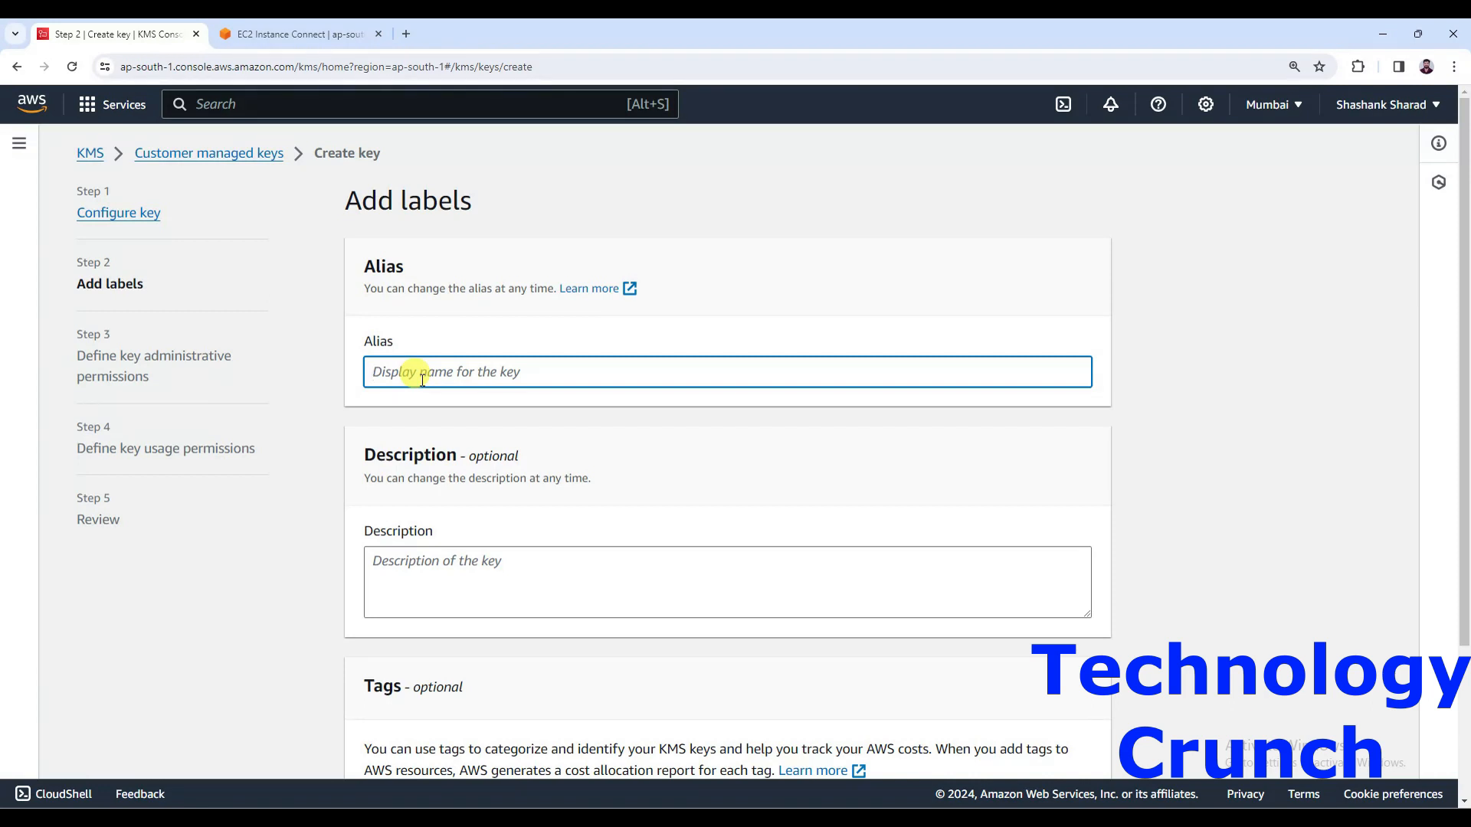
pyautogui.write('sample/asymme')
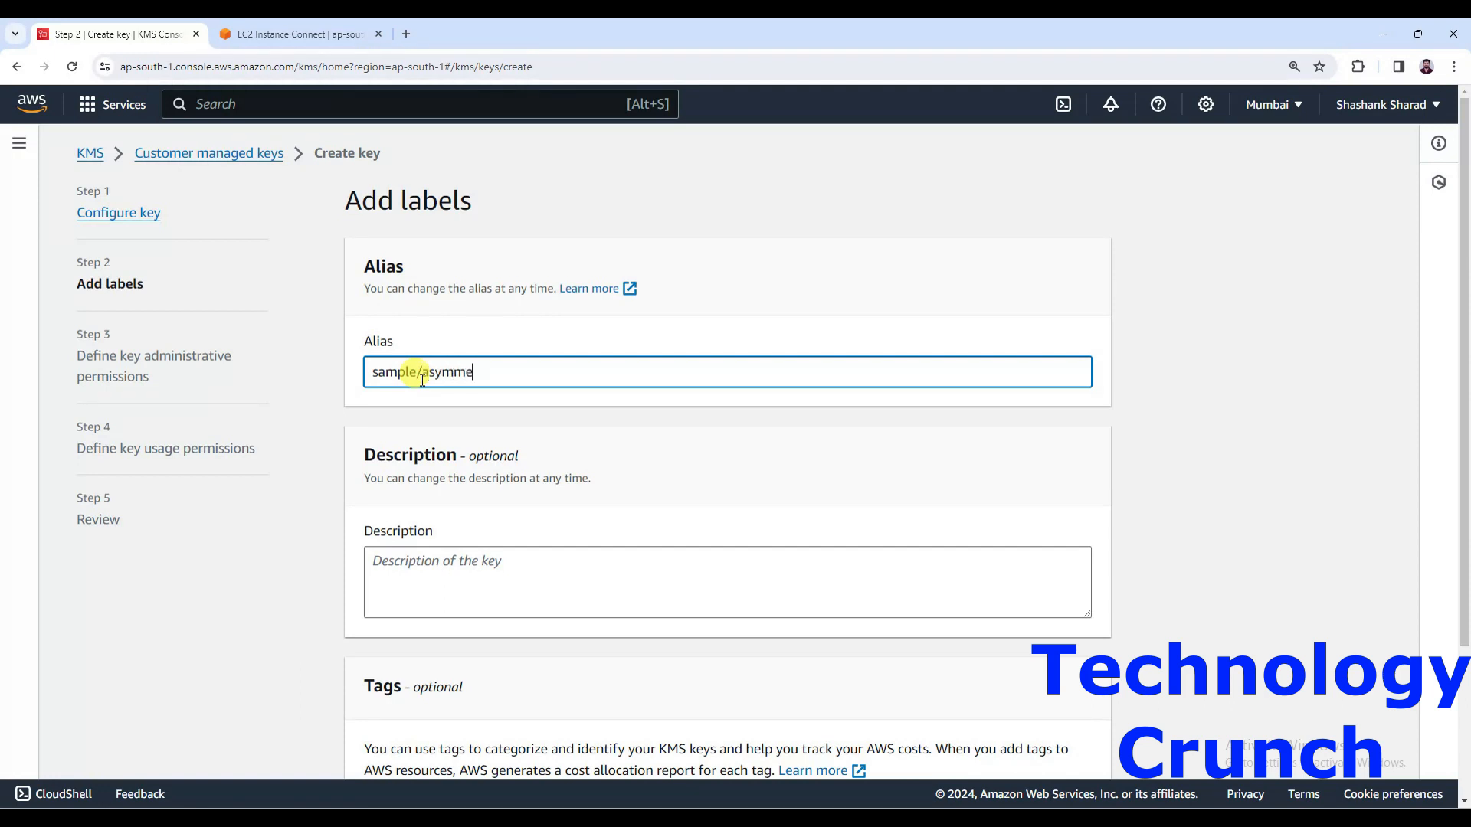
pyautogui.write('tric-key')
# Enter "This key is used for encrypt & Decrypt" as the key's description
pyautogui.click(422, 565)
pyautogui.write('This key is usse')
pyautogui.press('BackSpace')
pyautogui.press('BackSpace')
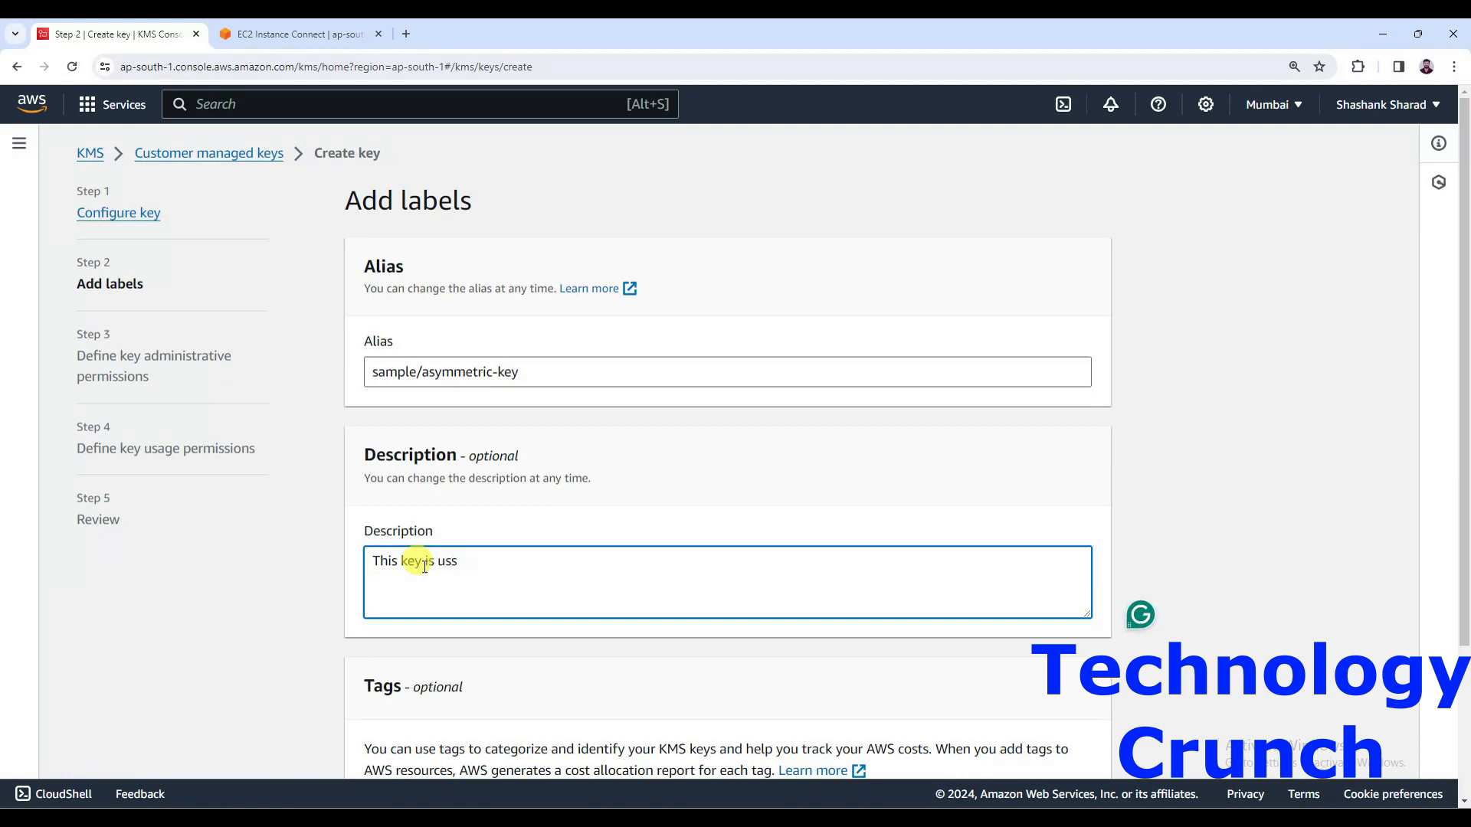
pyautogui.write('ed for encryot & d')
pyautogui.press('BackSpace')
pyautogui.press('BackSpace')
pyautogui.press('BackSpace')
pyautogui.press('BackSpace')
pyautogui.press('BackSpace')
pyautogui.press('BackSpace')
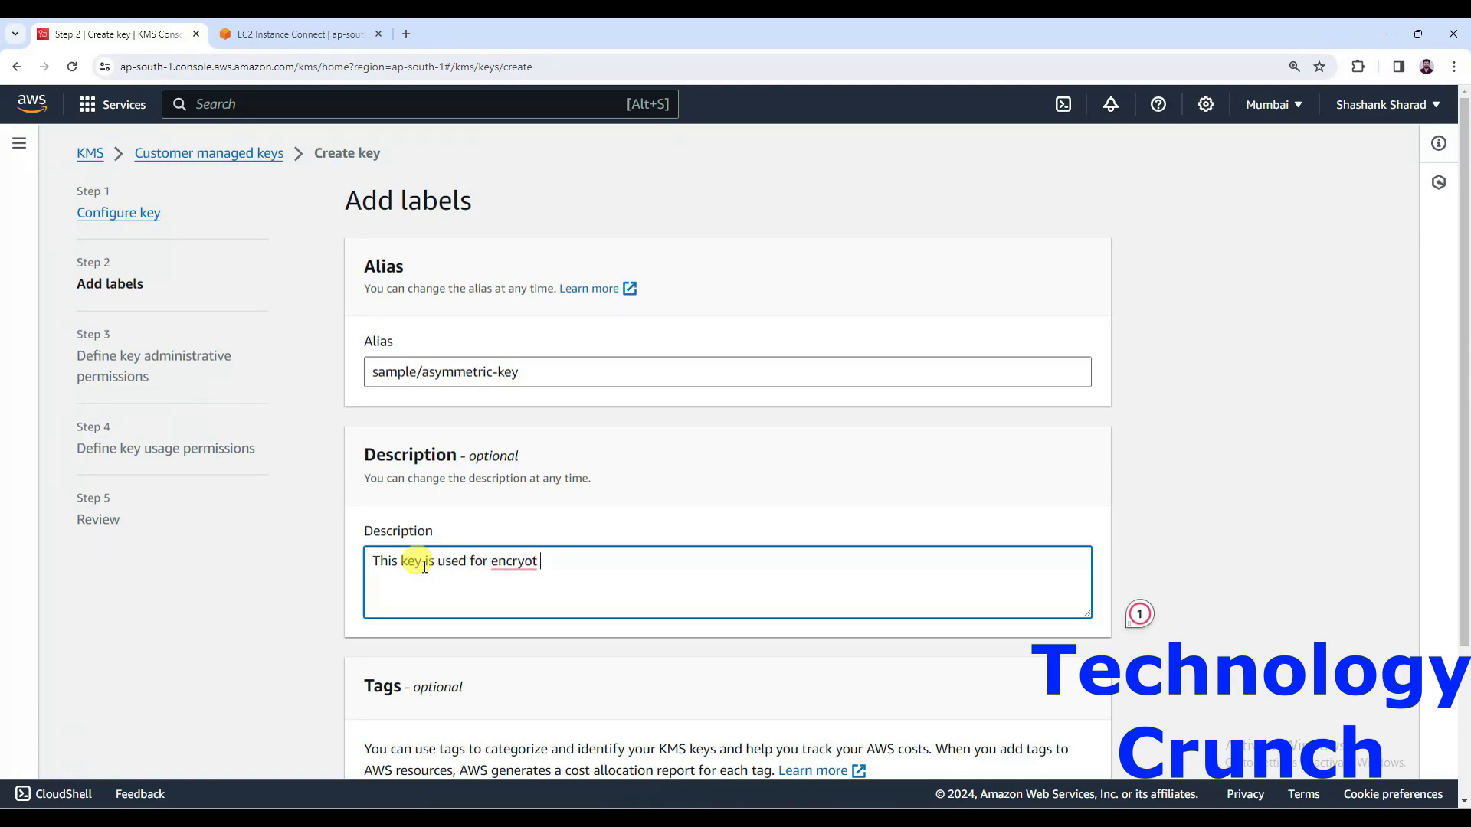
pyautogui.write('pt & Decrypt')
# Add a tag with key "Purpose" and value "Databse_Encryption", and continue to the key administrative permissions
pyautogui.scroll(-3, 424, 567)
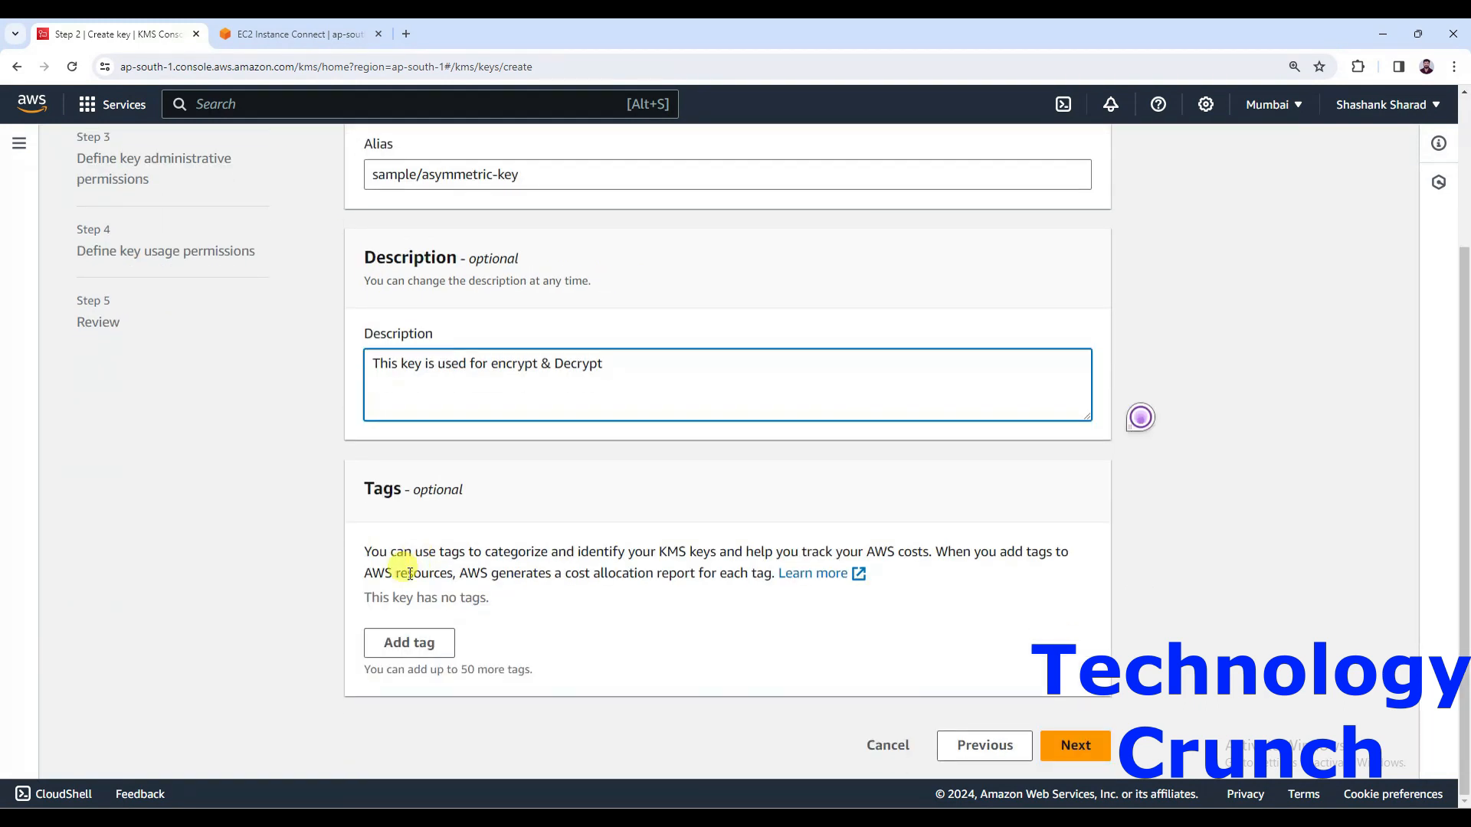
pyautogui.click(406, 643)
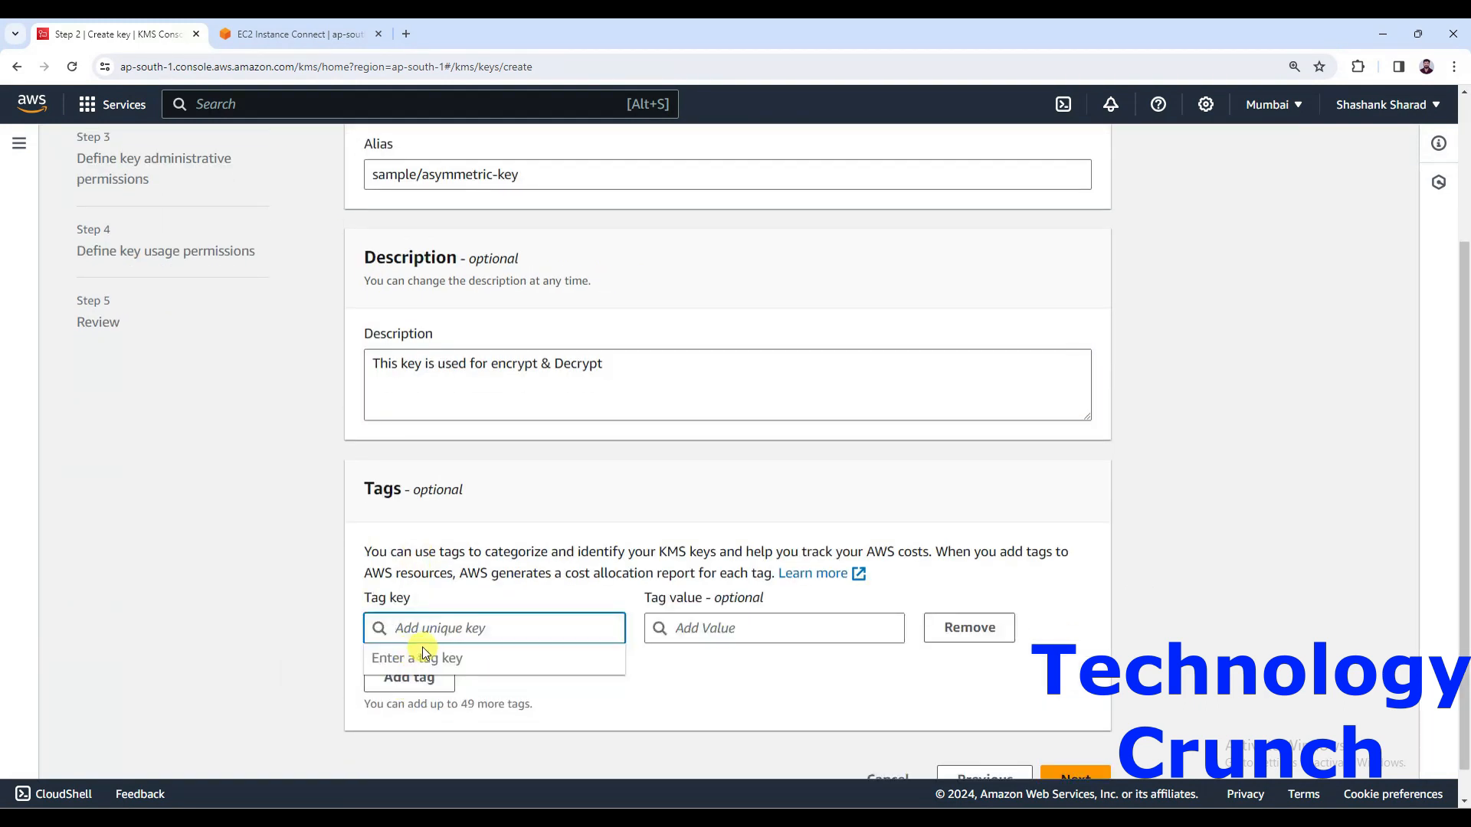
pyautogui.write('Pu')
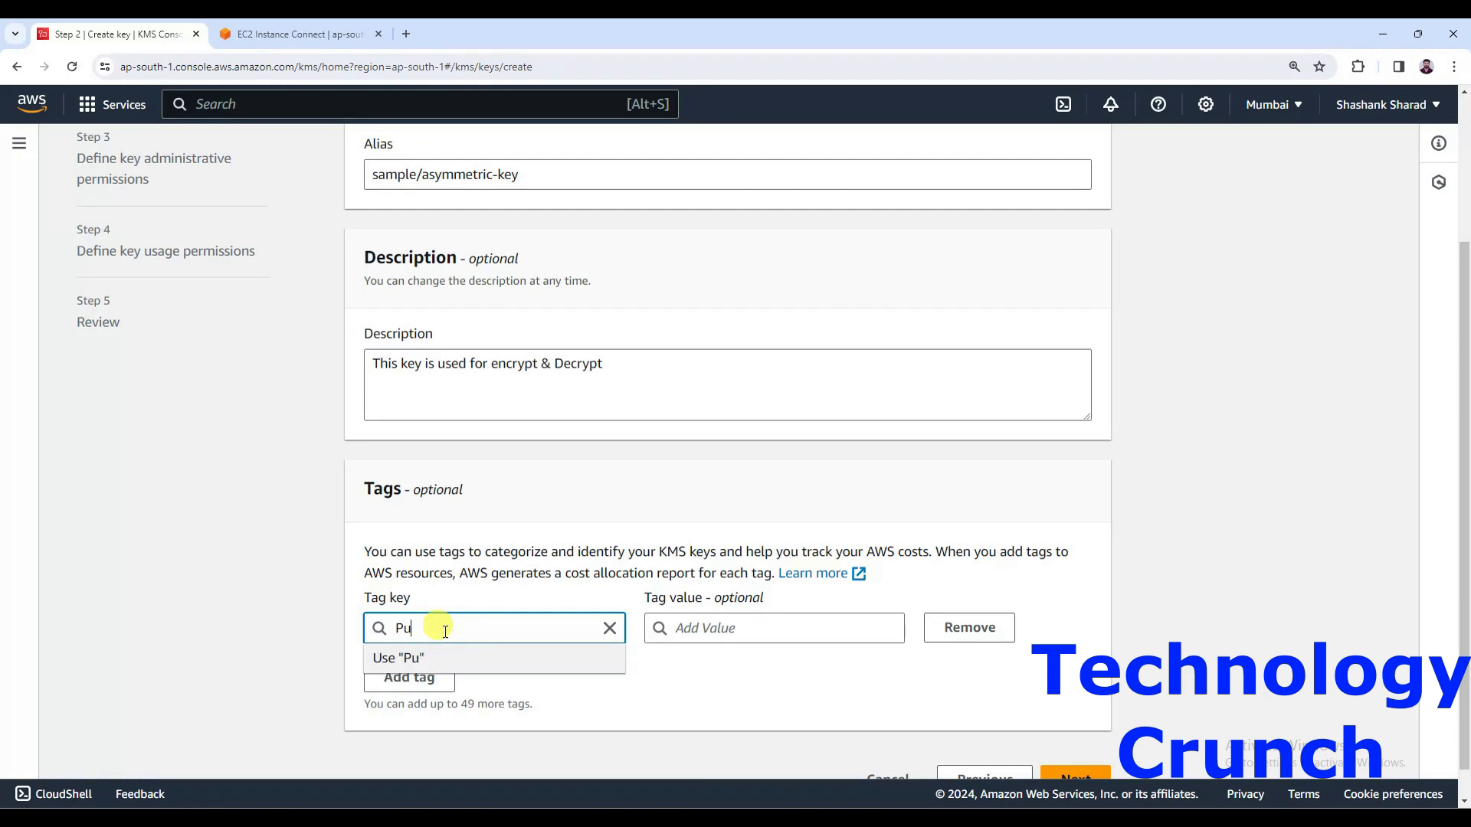
pyautogui.write('rpose')
pyautogui.click(691, 629)
pyautogui.write('Dat')
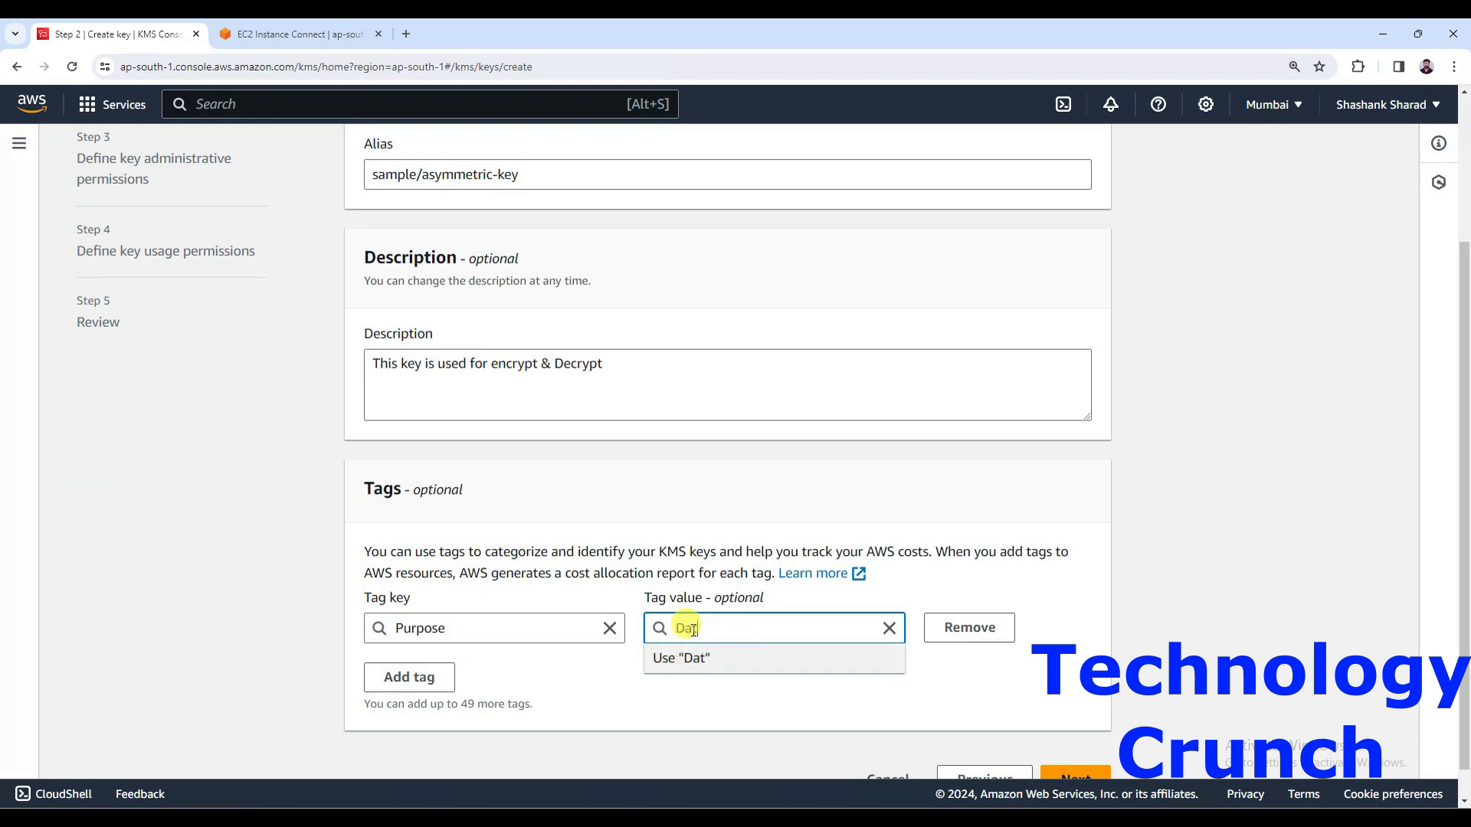
pyautogui.write('abse_Encryption')
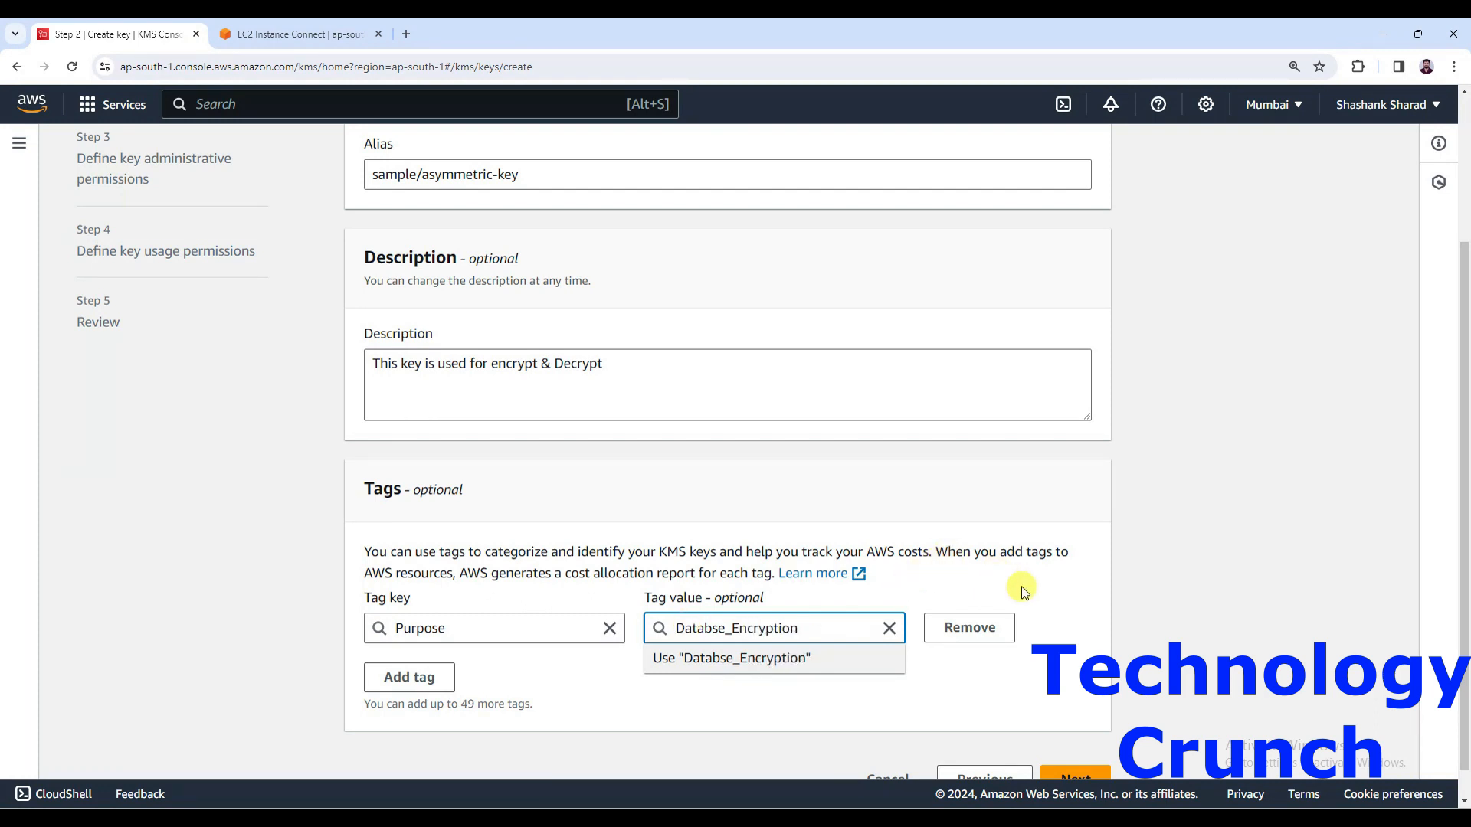
pyautogui.click(1065, 611)
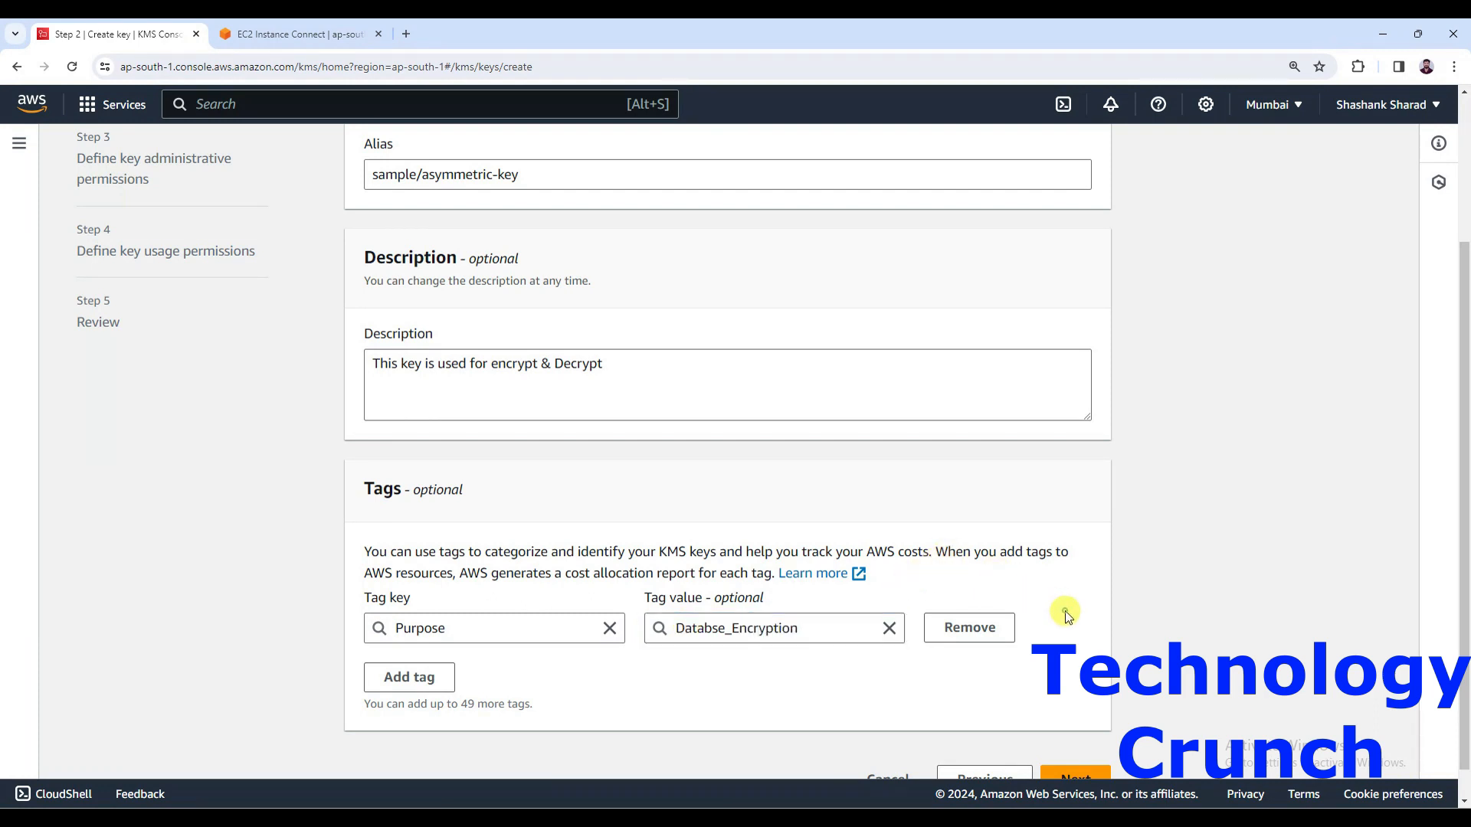
pyautogui.scroll(-1, 605, 634)
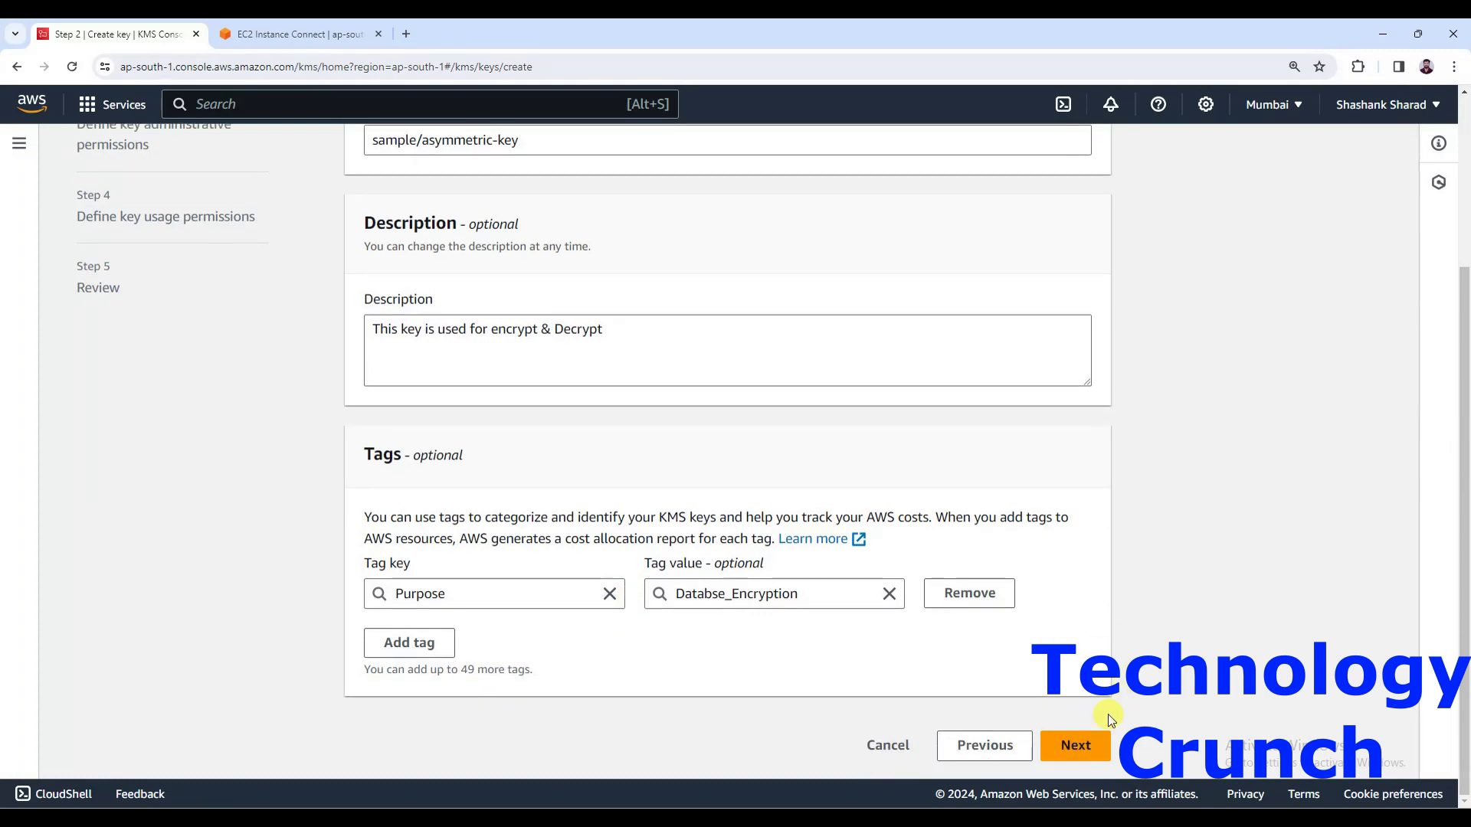
pyautogui.click(1077, 743)
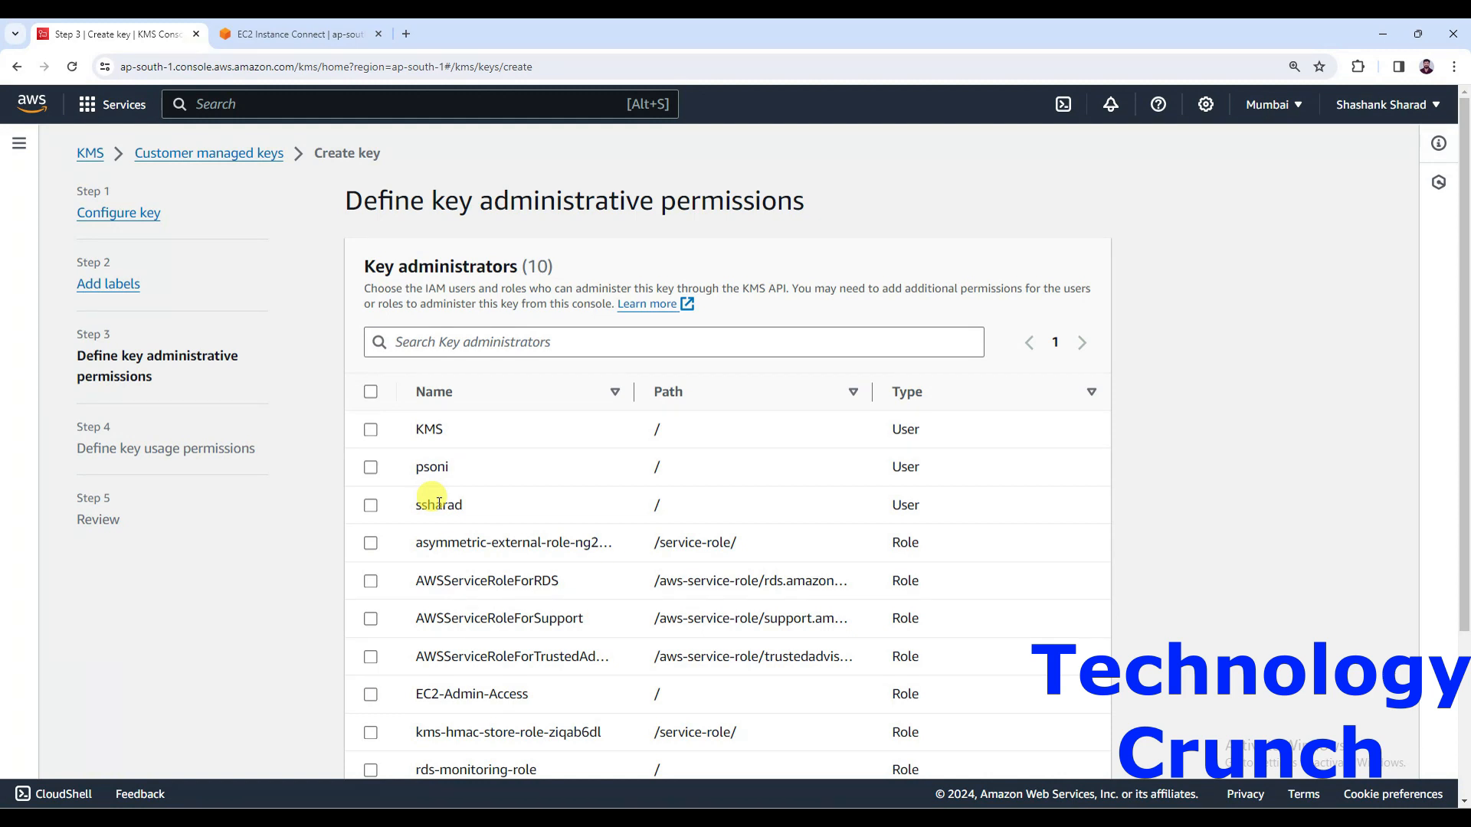
# Assign the KMS user as key administrator and continue to the key usage permissions
pyautogui.click(372, 430)
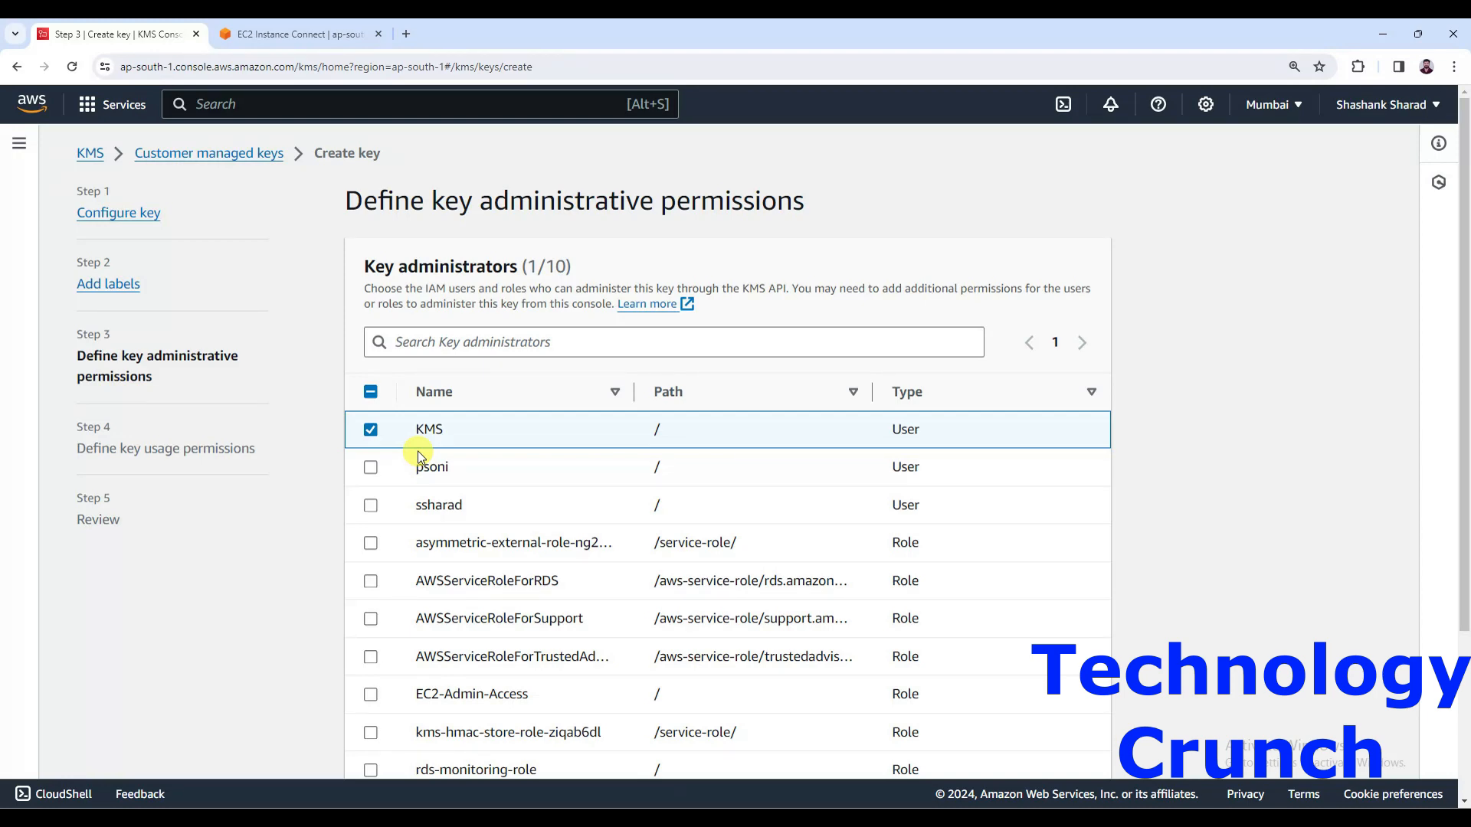
pyautogui.scroll(-3, 419, 457)
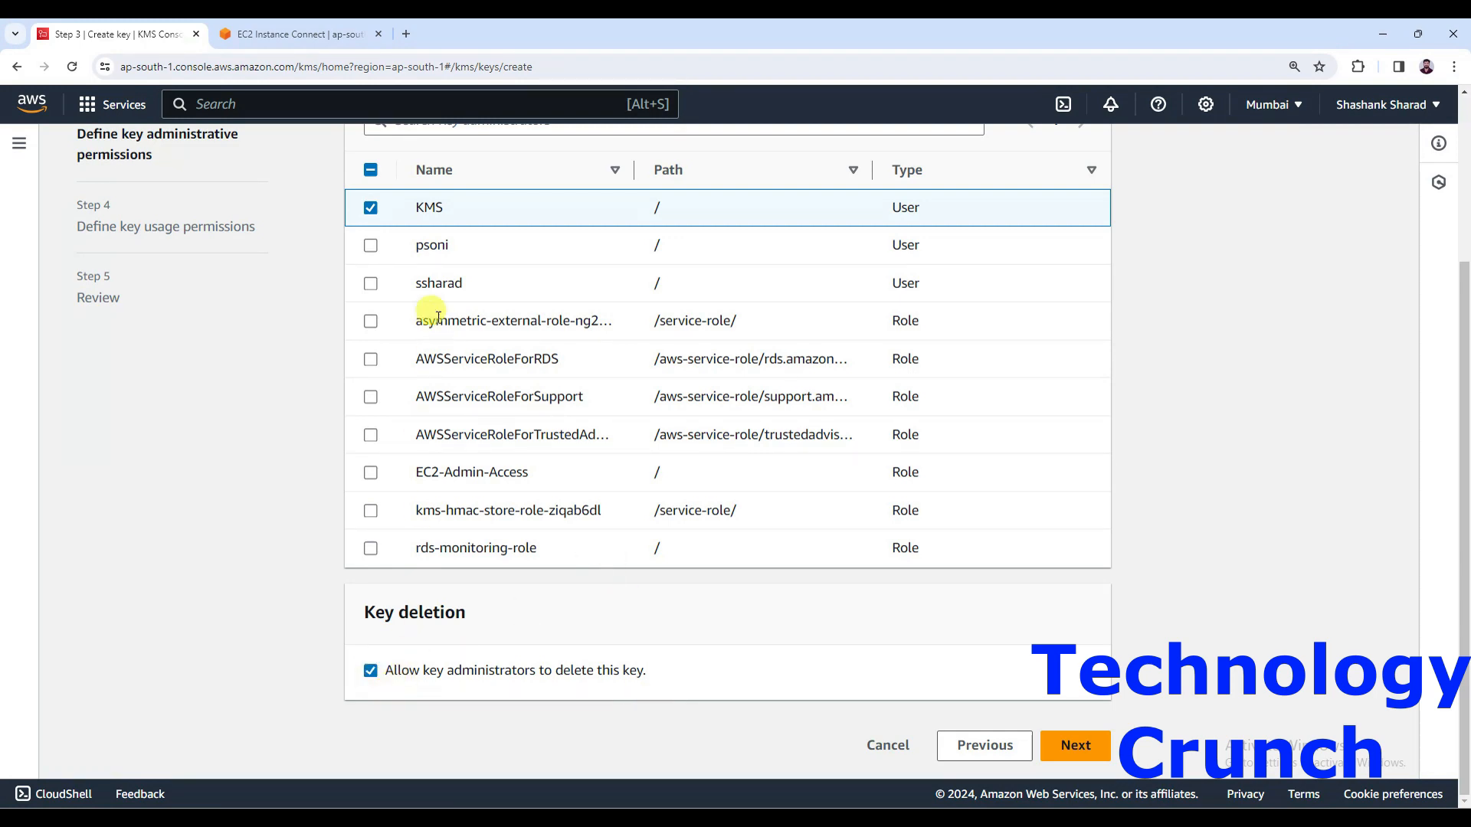
pyautogui.scroll(3, 226, 187)
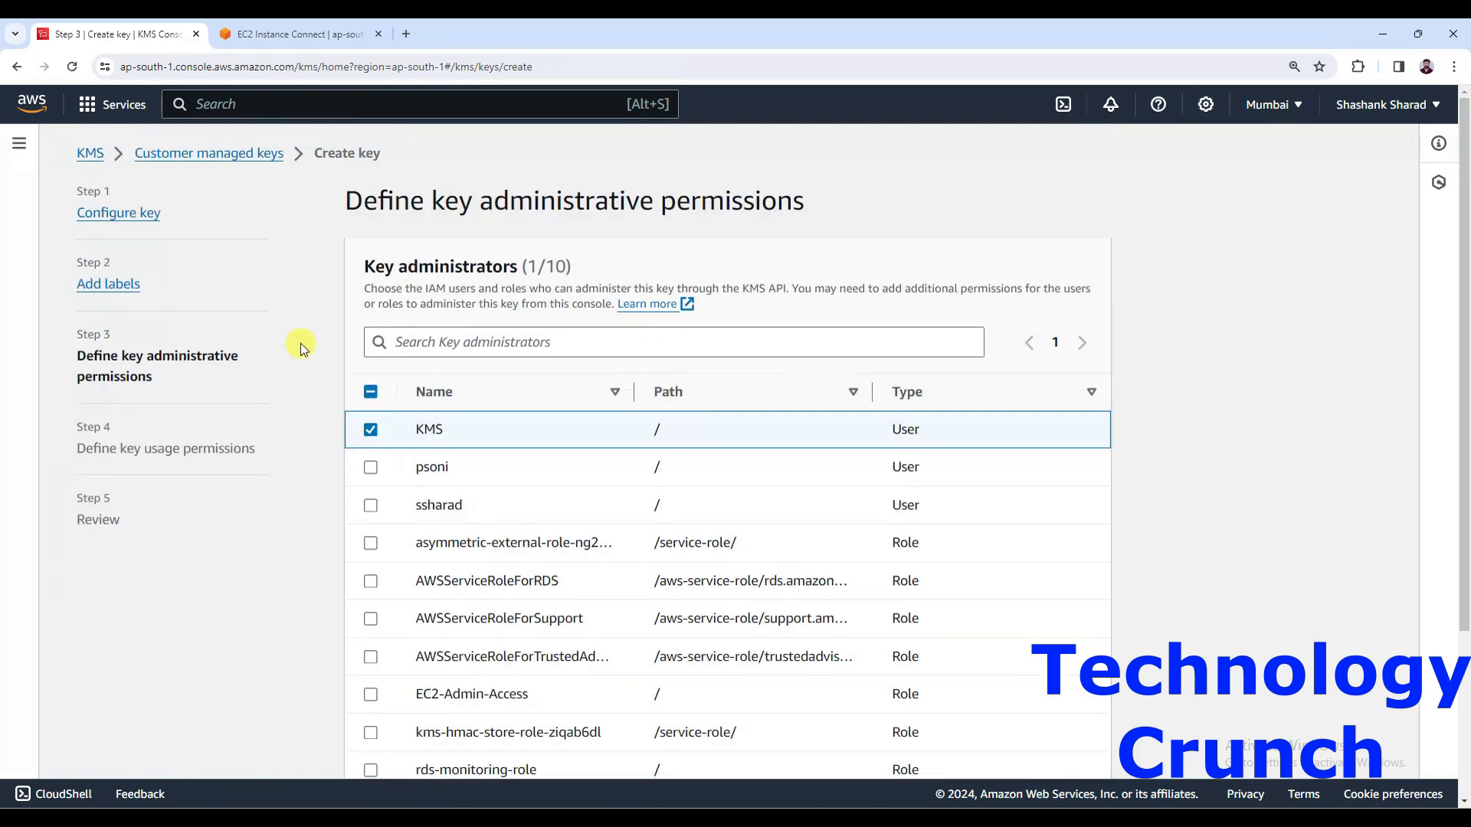
pyautogui.scroll(-3, 304, 348)
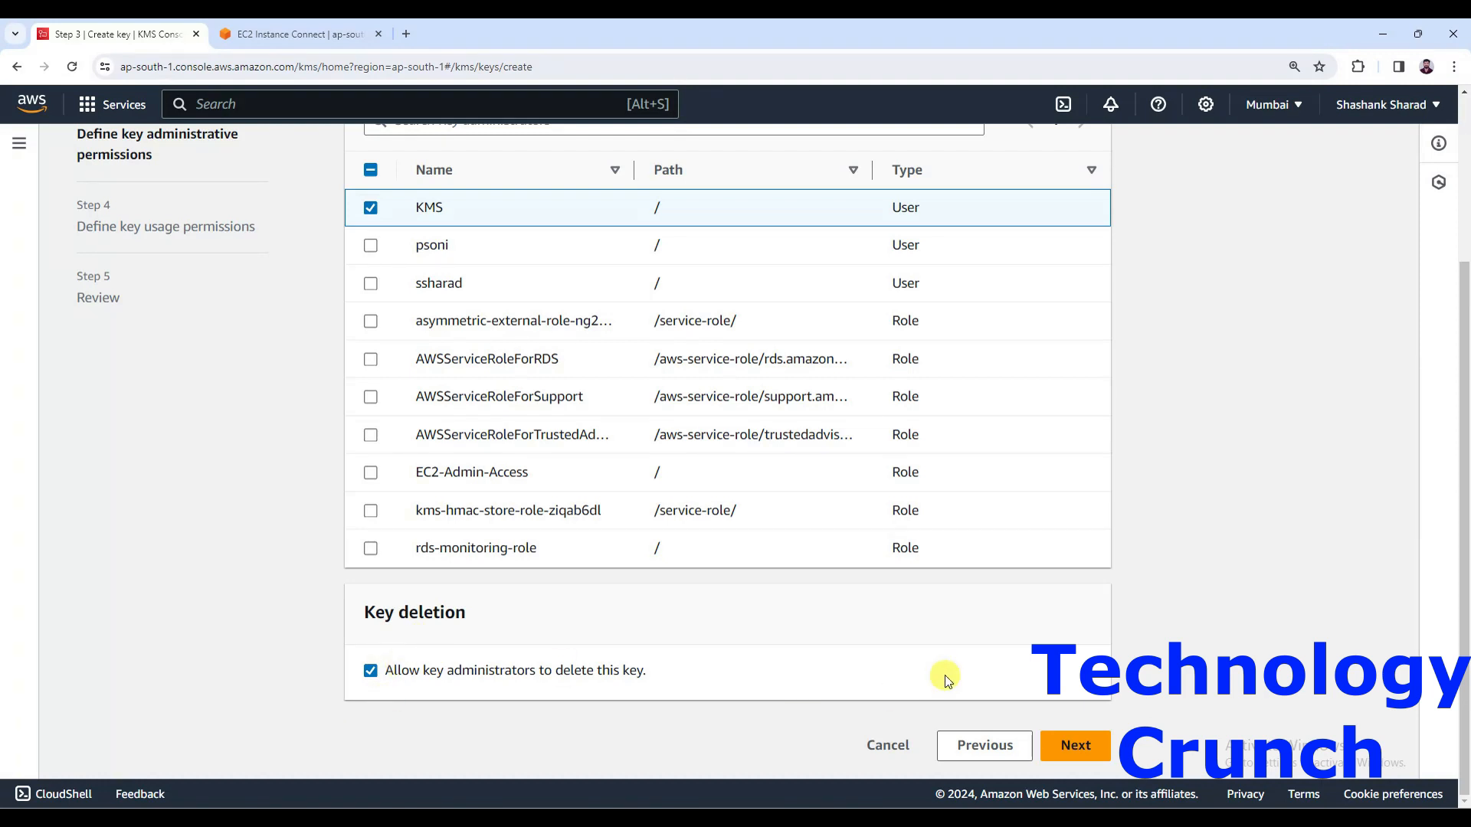
pyautogui.click(1071, 747)
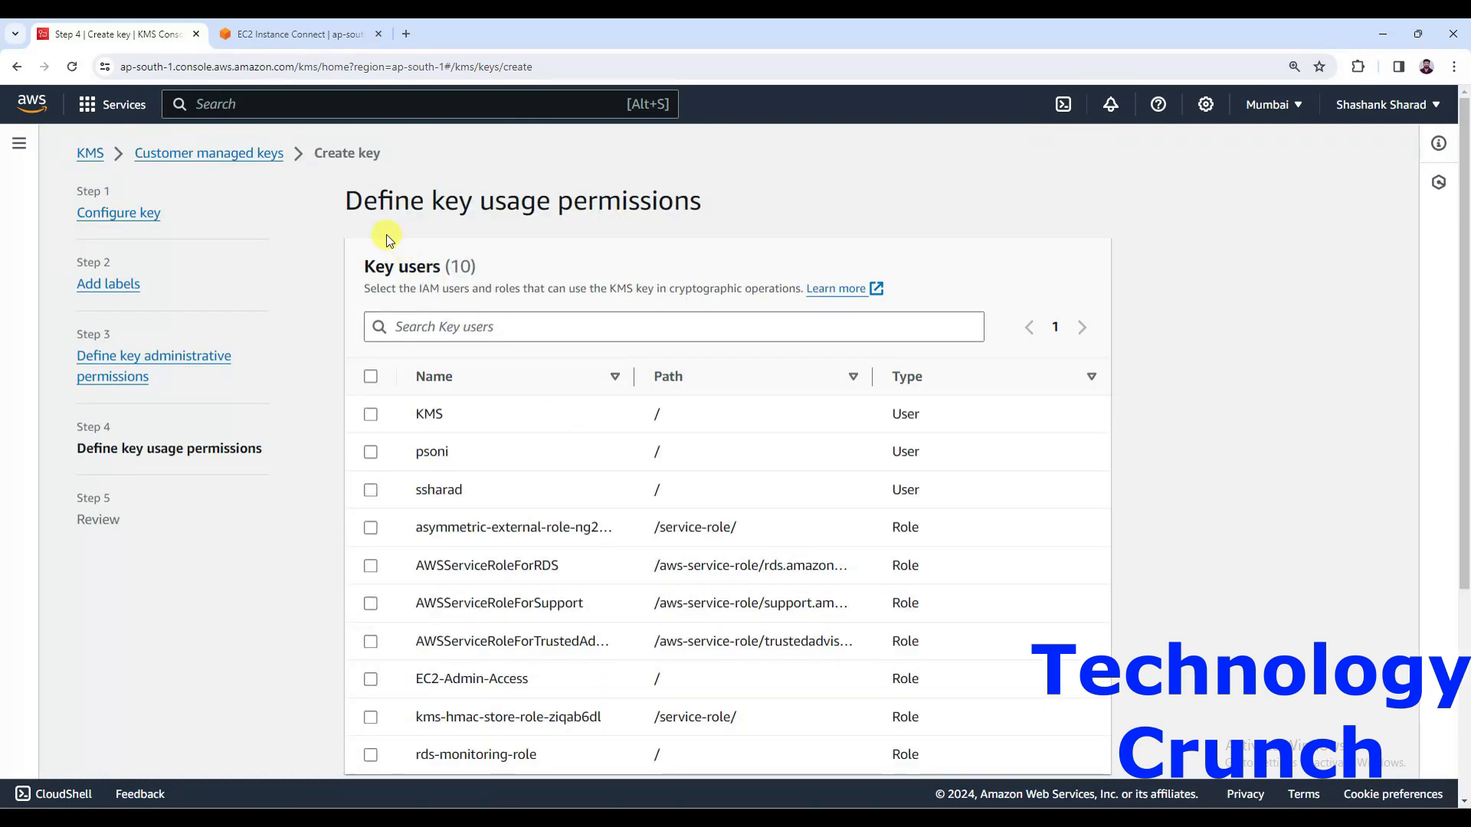
# Select the KMS user as a key user allowed to use the key in cryptographic operations
pyautogui.scroll(-4, 553, 259)
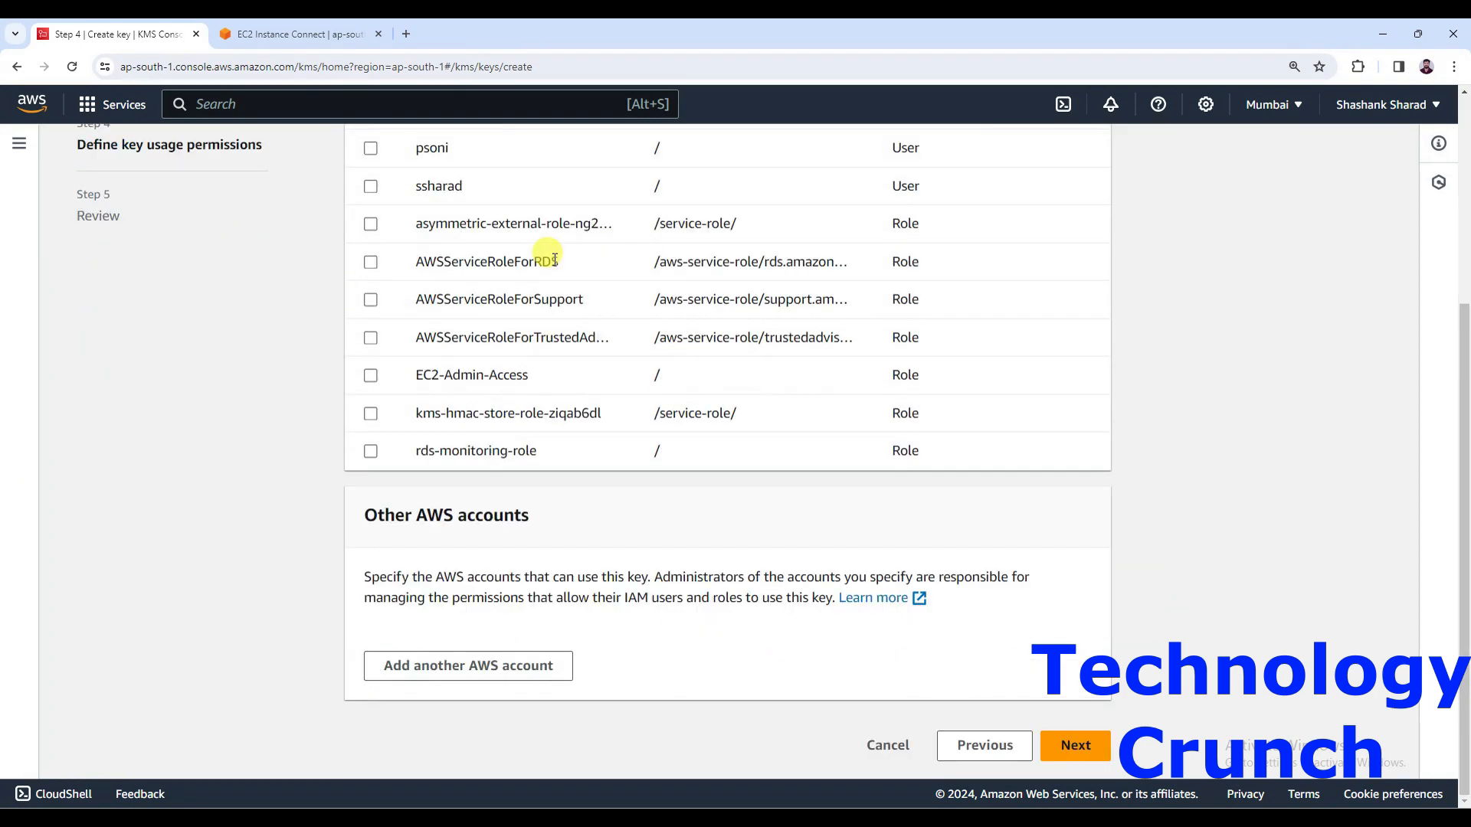
pyautogui.scroll(4, 553, 259)
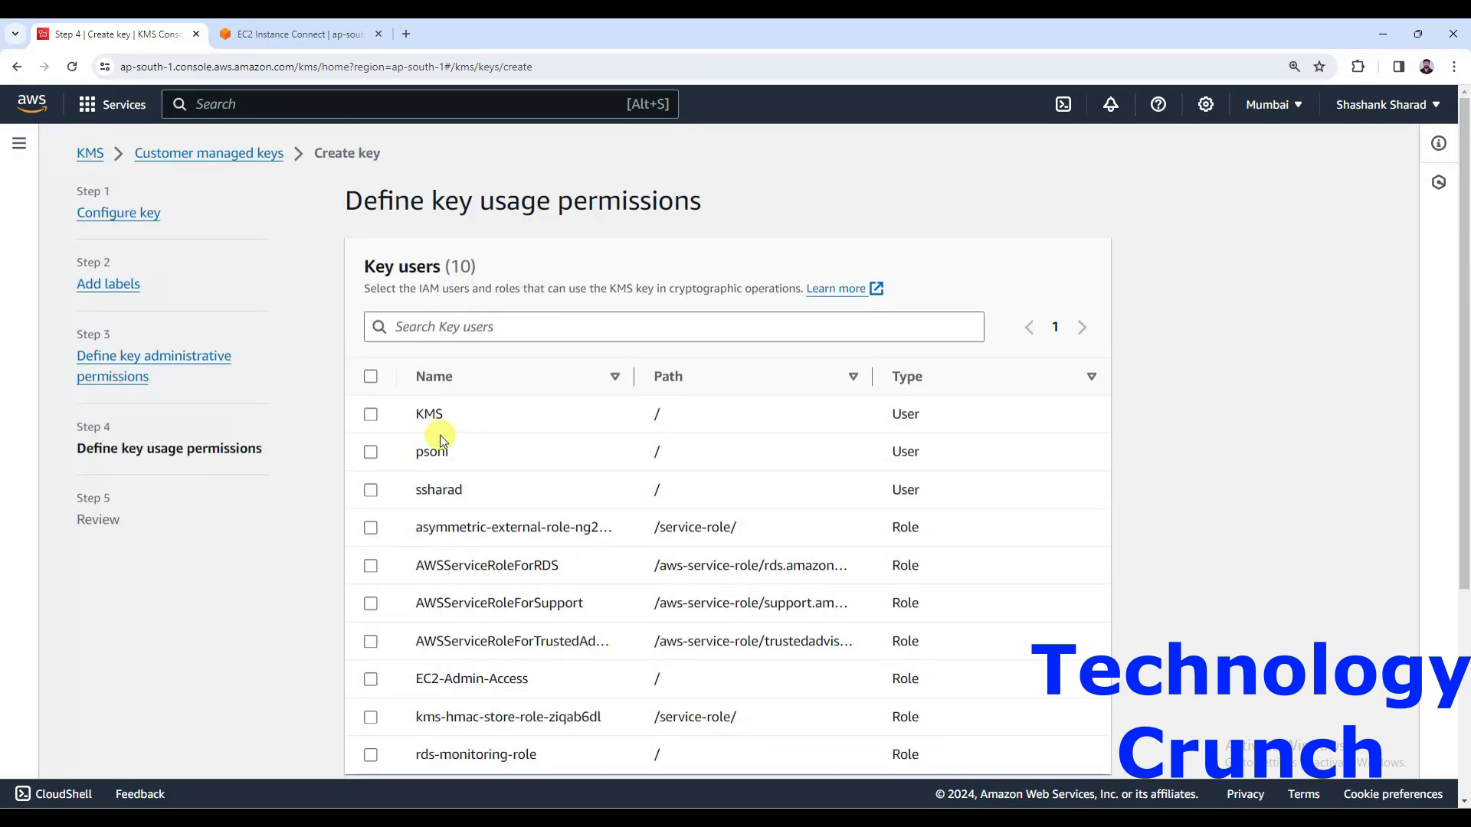
pyautogui.click(371, 416)
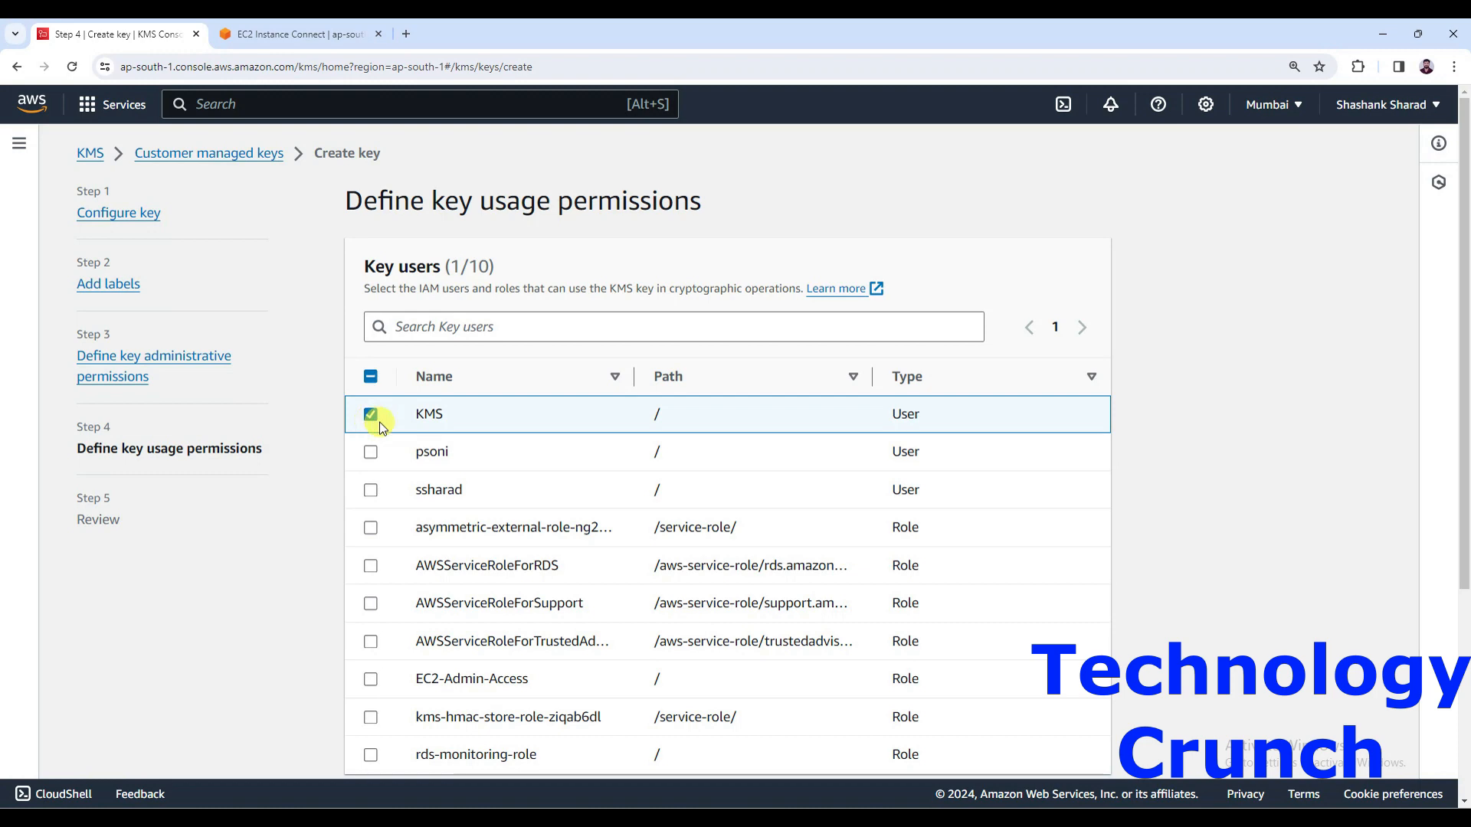
# Add a blank entry for another AWS account, look up the current account ID, and continue to the review page
pyautogui.scroll(-4, 520, 513)
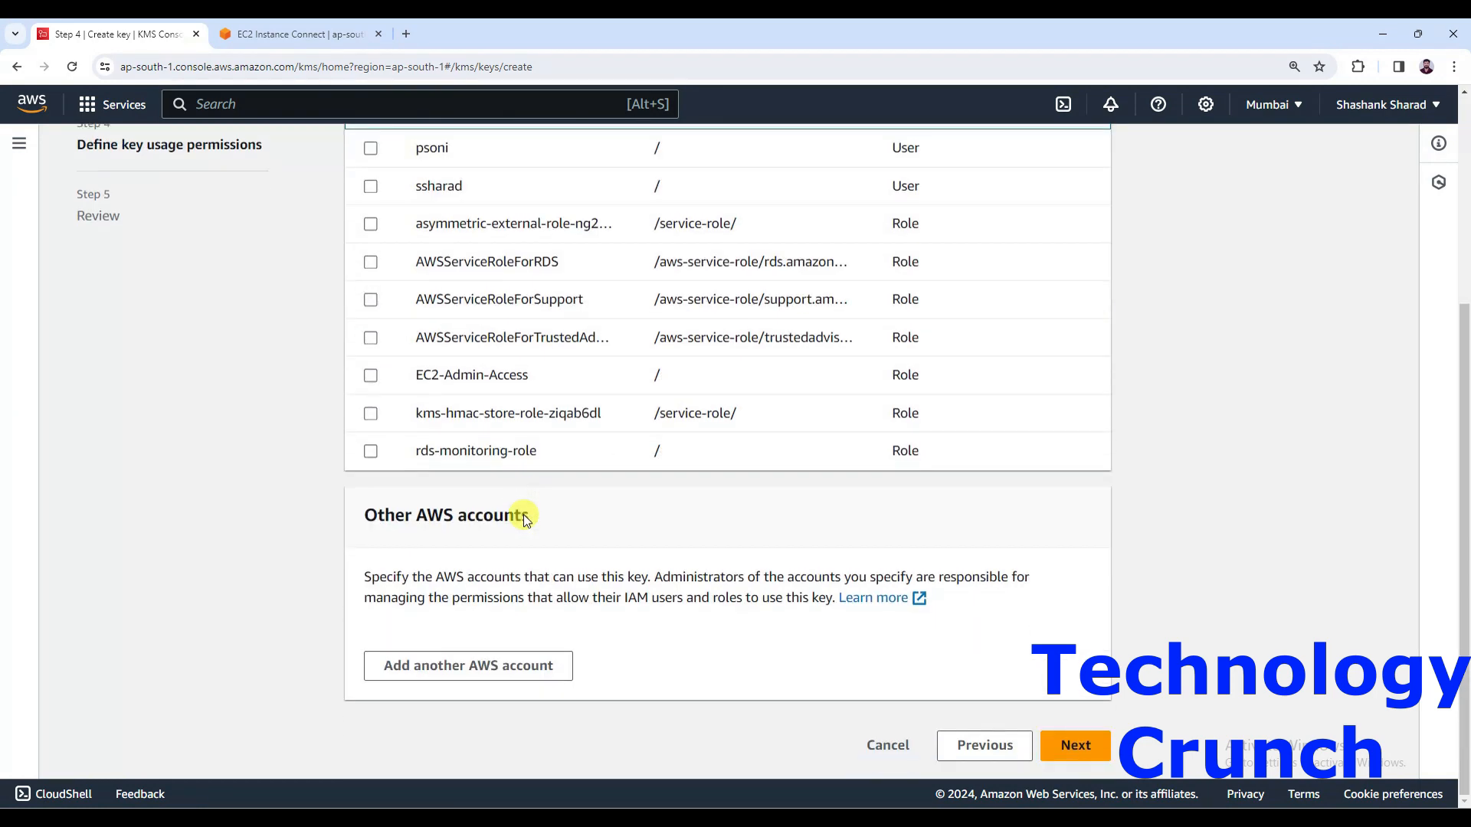
pyautogui.click(467, 667)
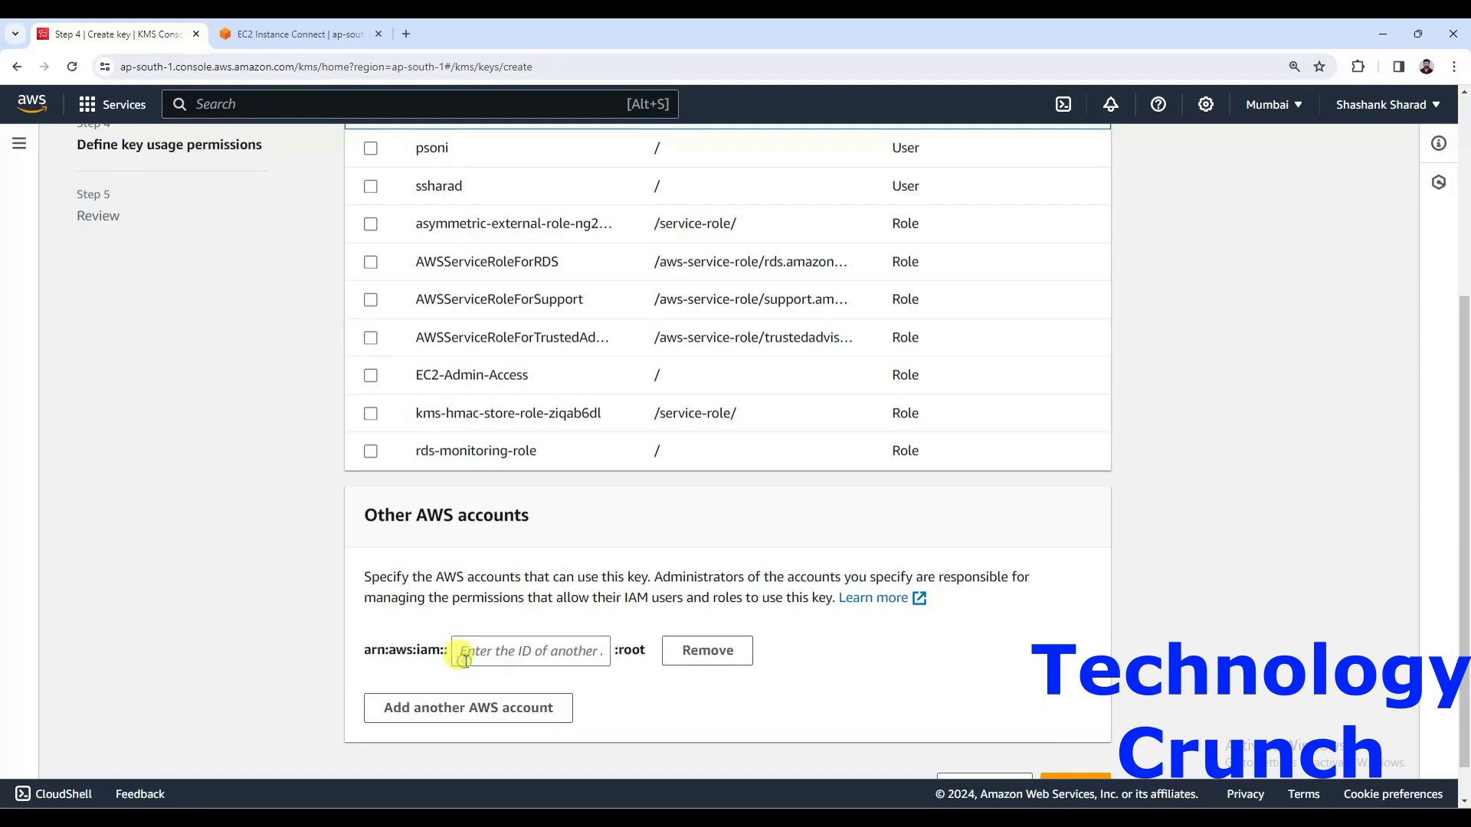
pyautogui.click(497, 650)
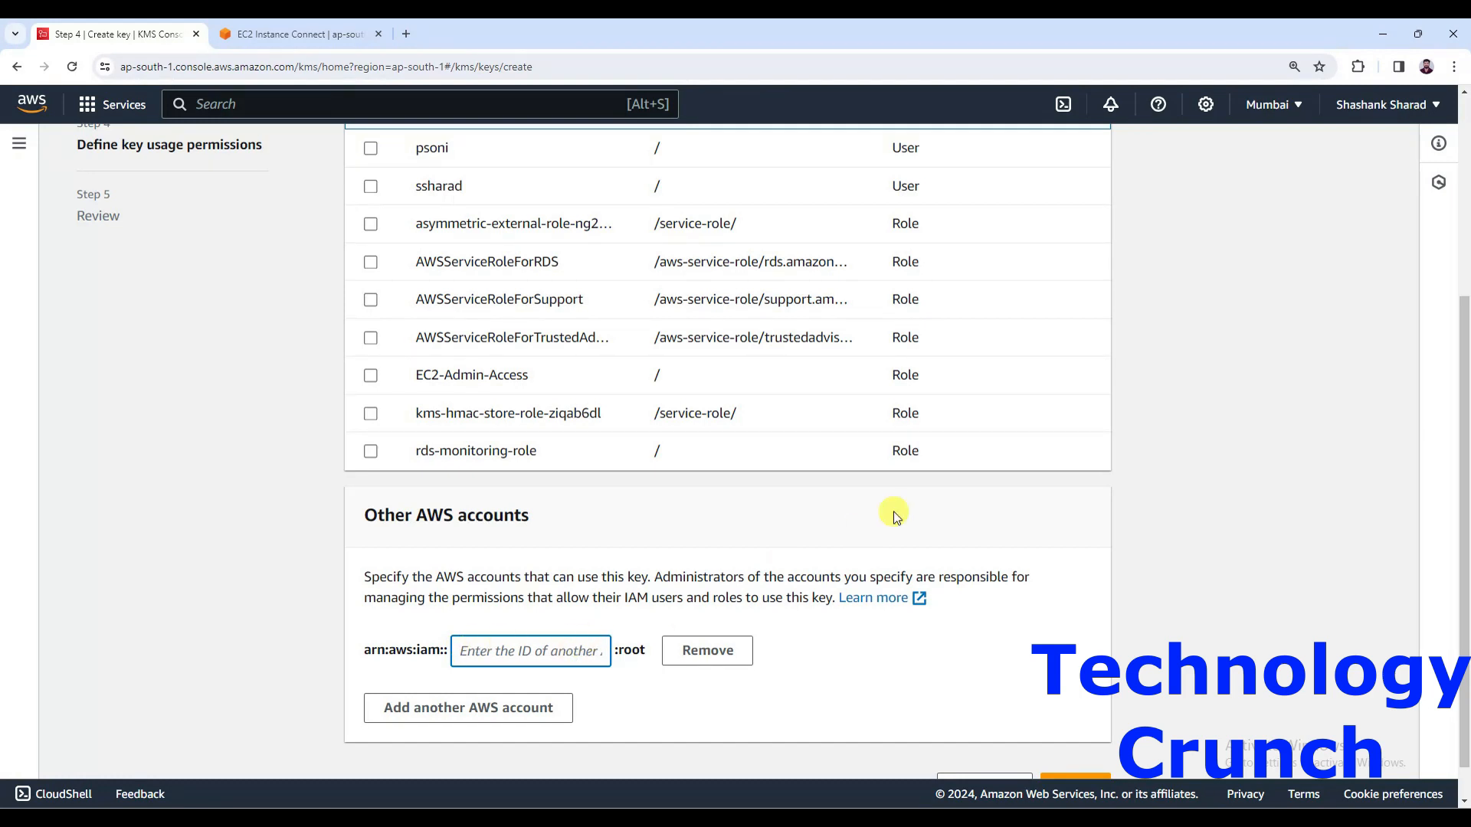
pyautogui.click(1429, 103)
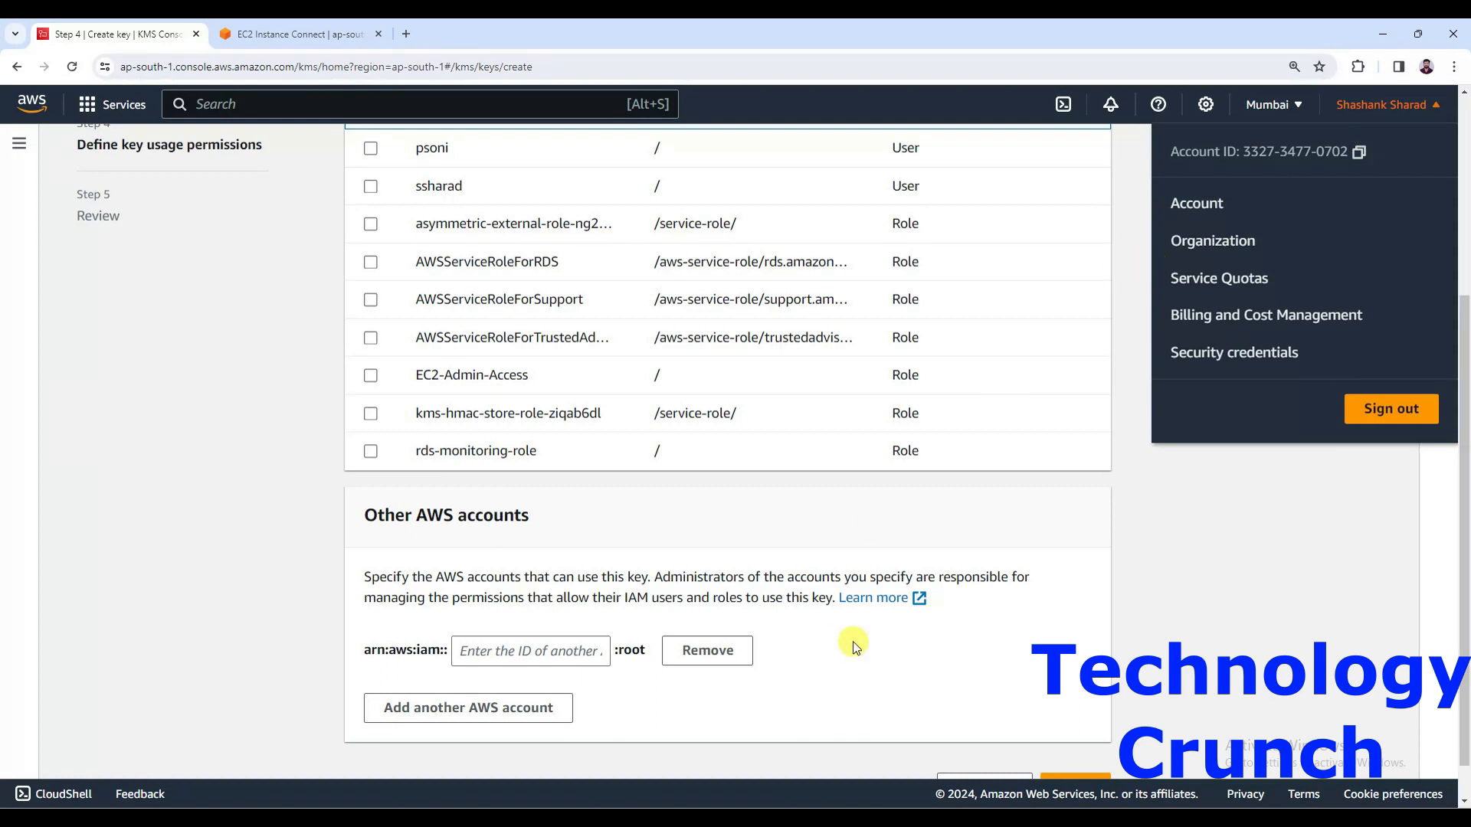
pyautogui.click(804, 671)
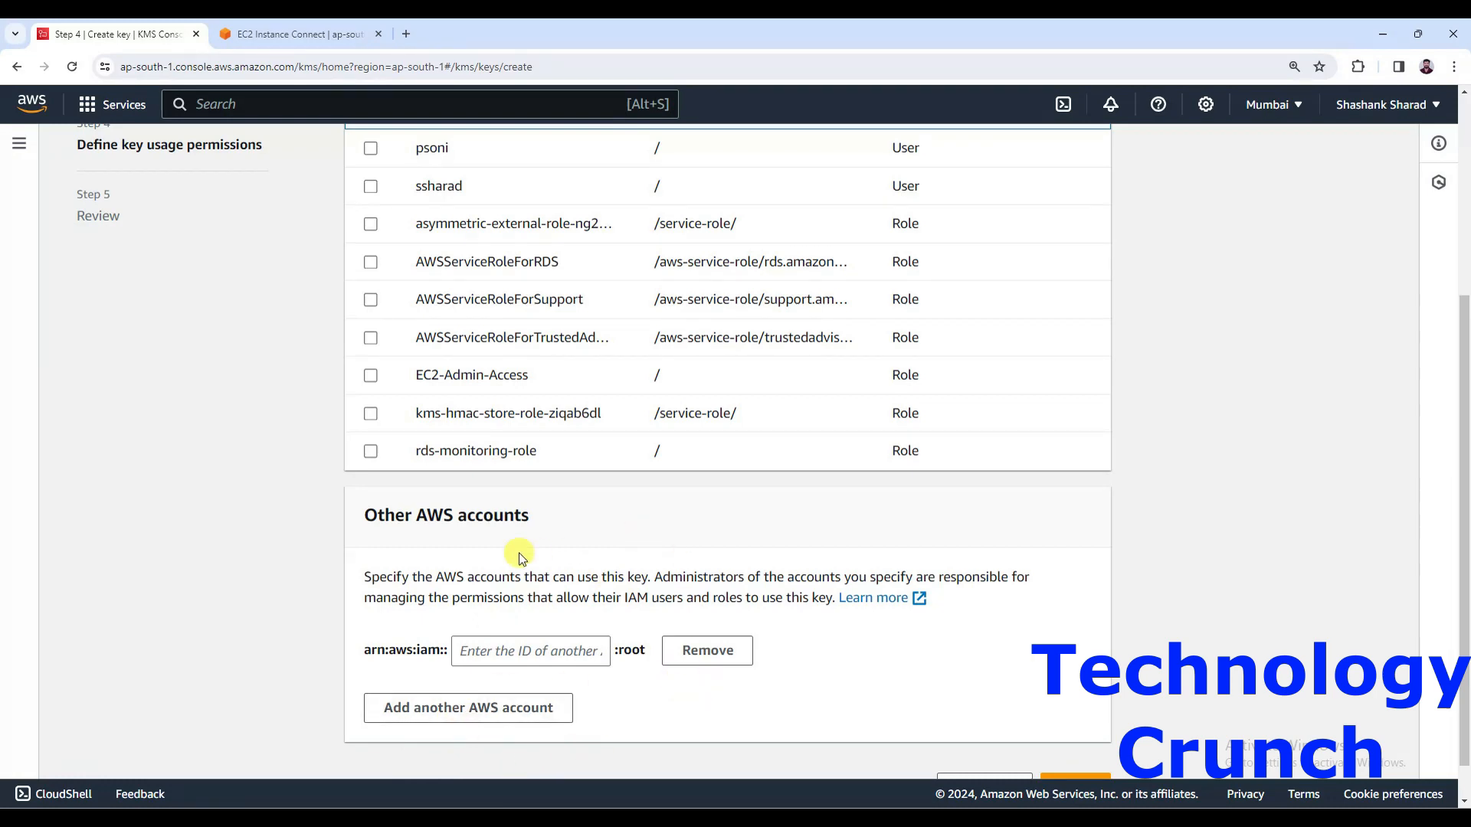
pyautogui.scroll(-2, 927, 574)
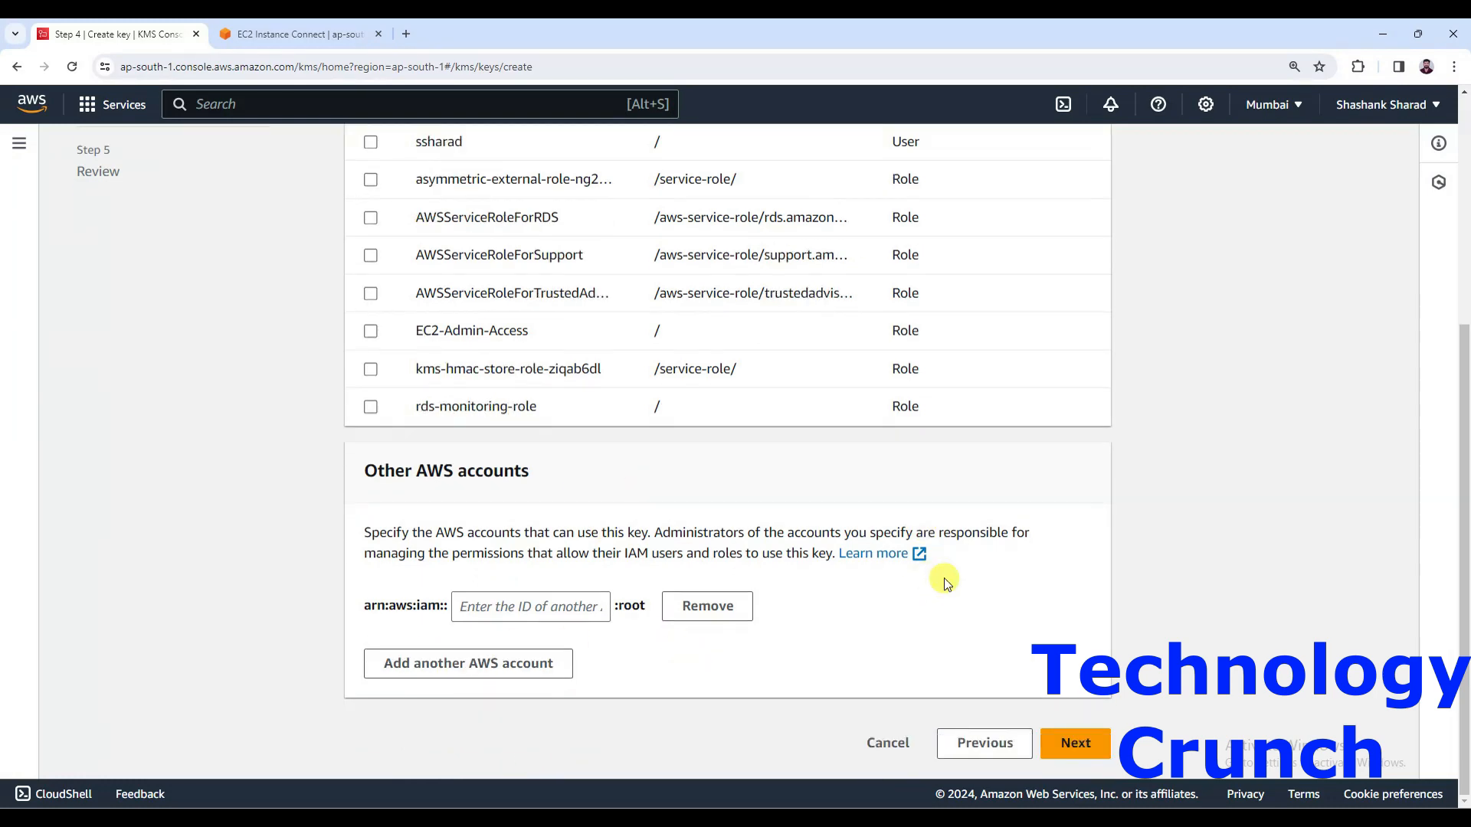
pyautogui.click(1067, 750)
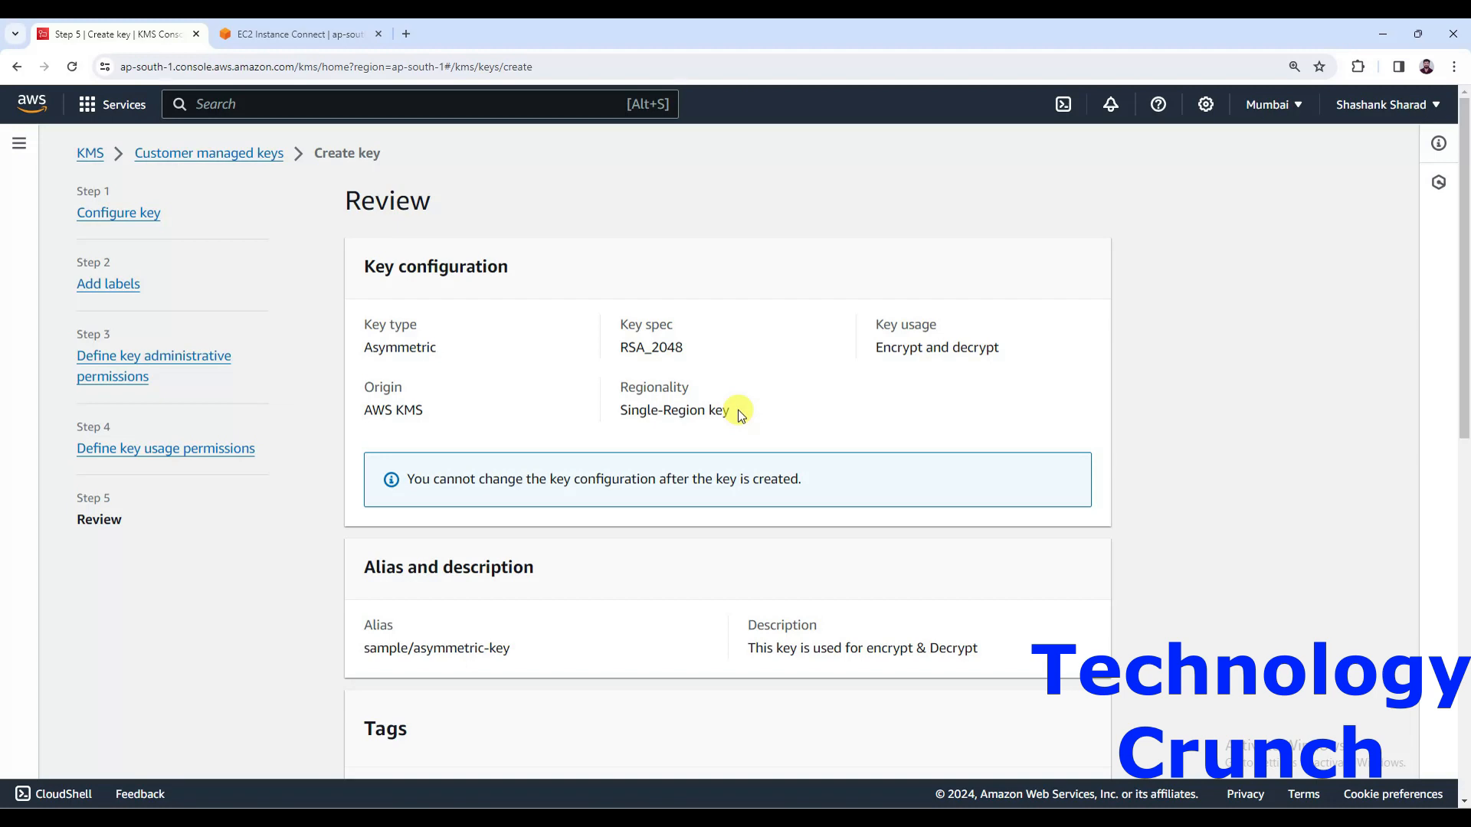
# Review the alias, tag and key policy, and finish creating the key
pyautogui.scroll(-2, 689, 414)
pyautogui.scroll(-3, 536, 469)
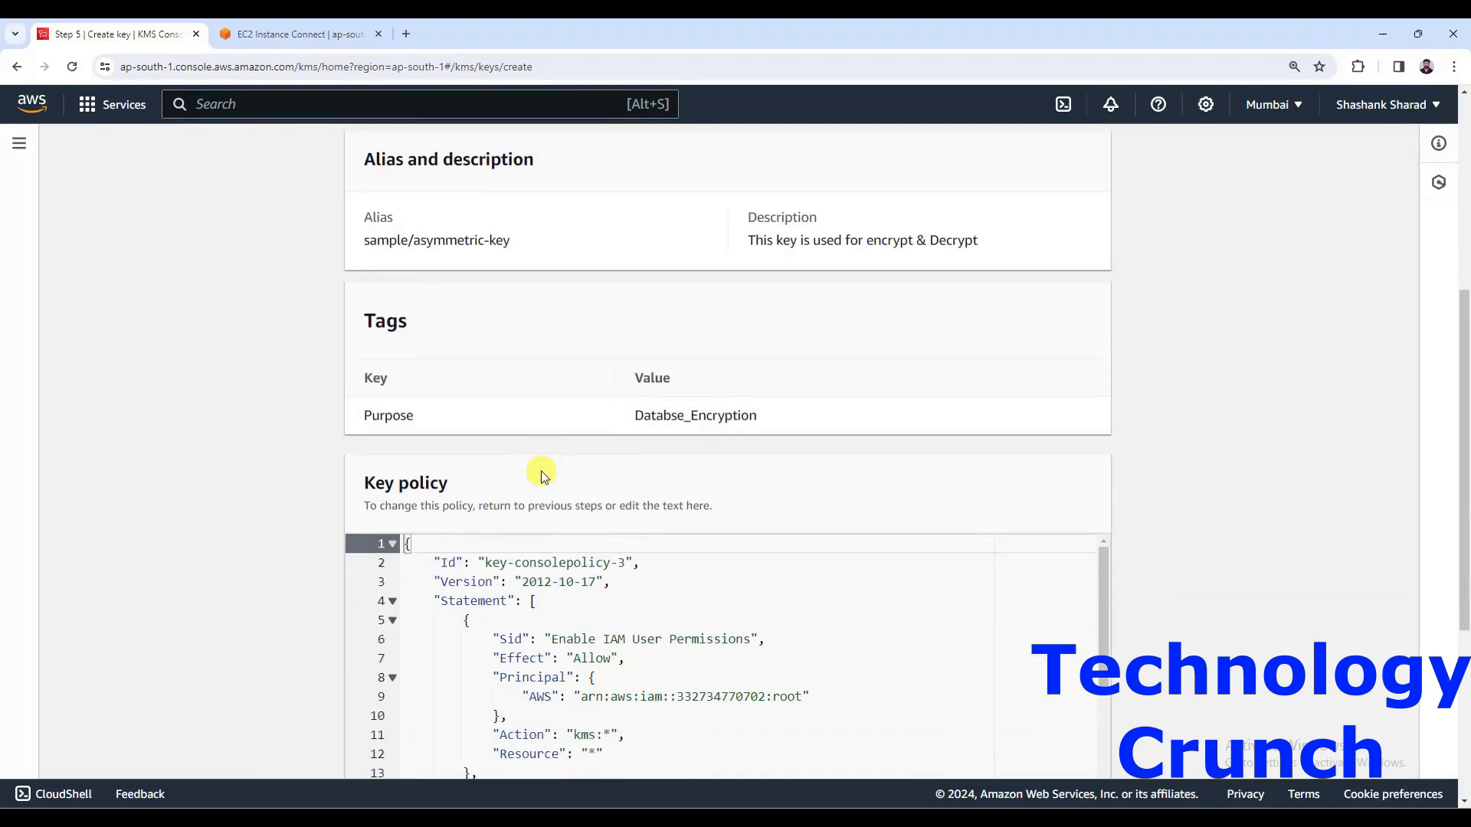
pyautogui.scroll(-4, 624, 612)
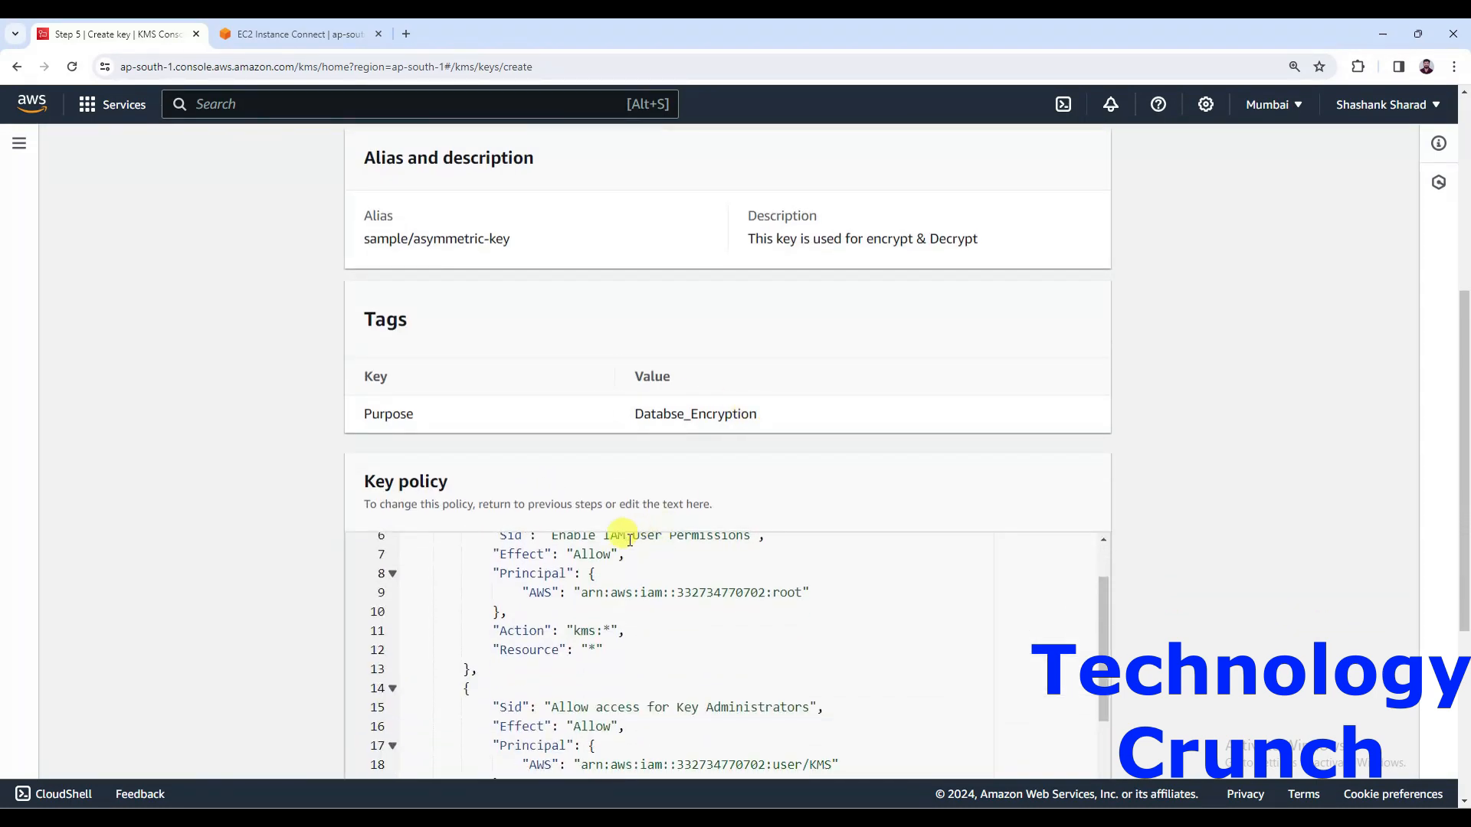
pyautogui.scroll(-10, 625, 612)
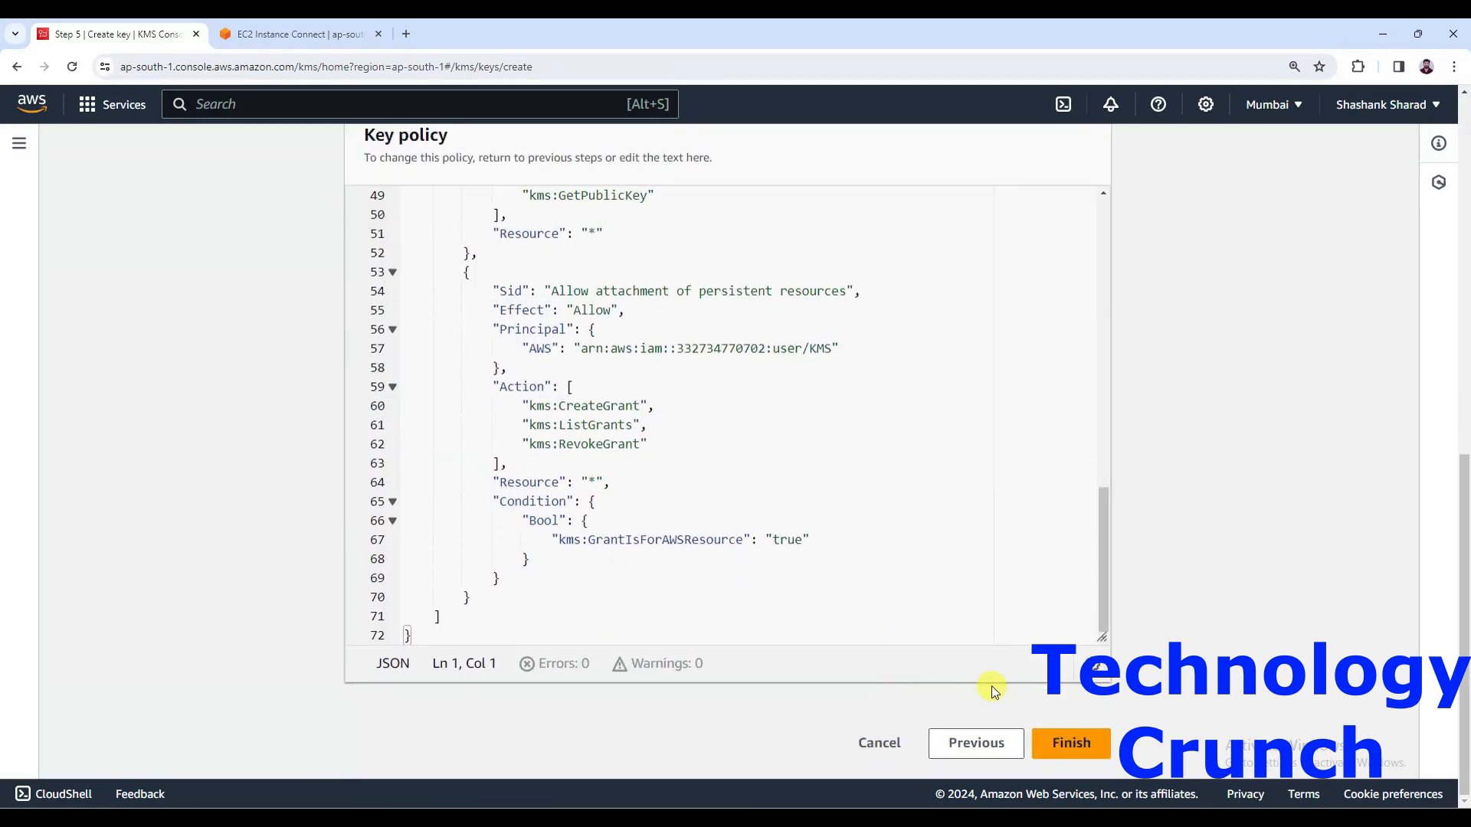
pyautogui.click(1069, 743)
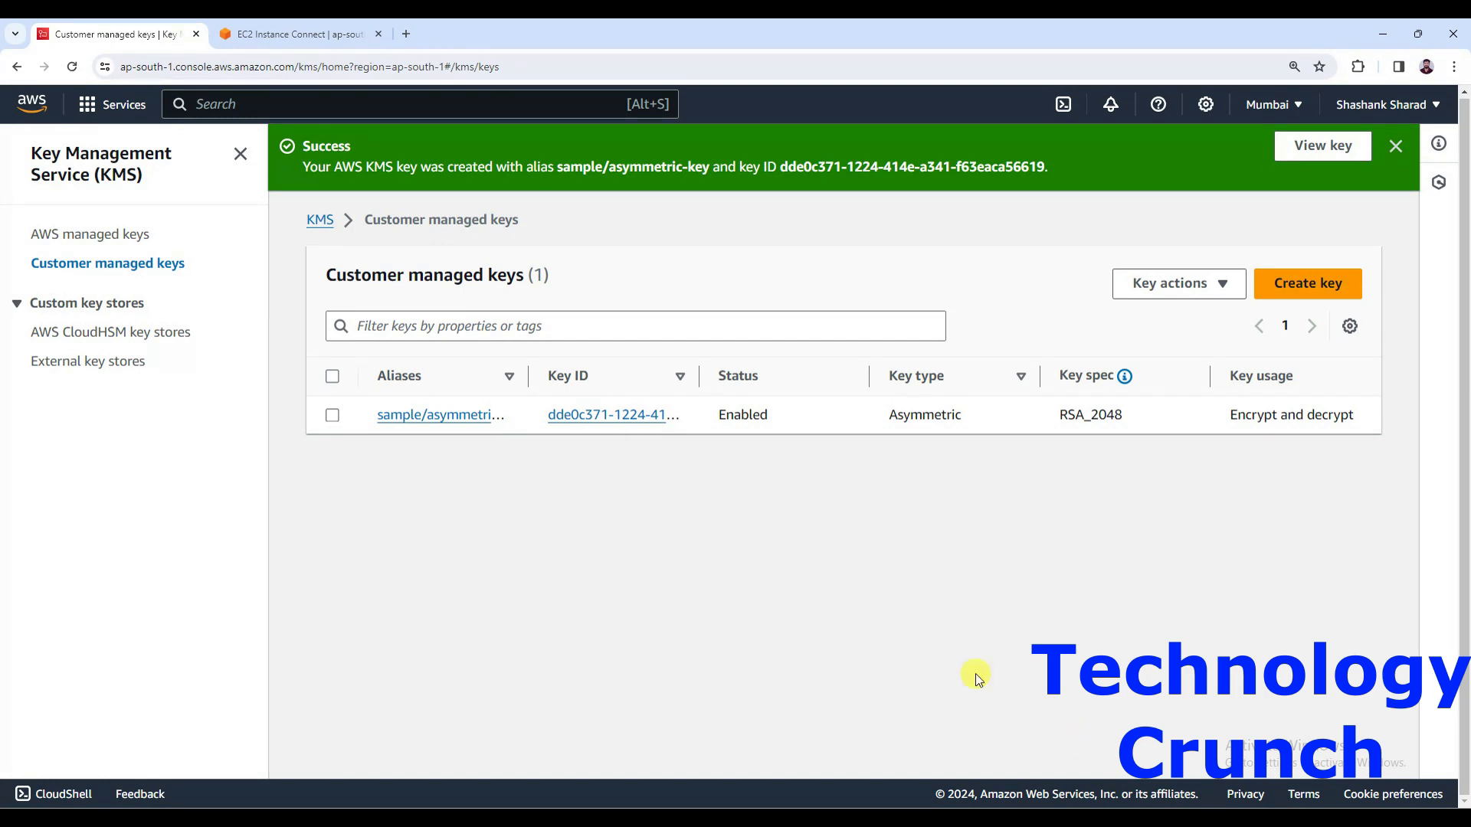
# Widen the Aliases and Key ID columns and examine the new key's status, type, spec and usage
pyautogui.moveTo(524, 373); pyautogui.dragTo(640, 375)
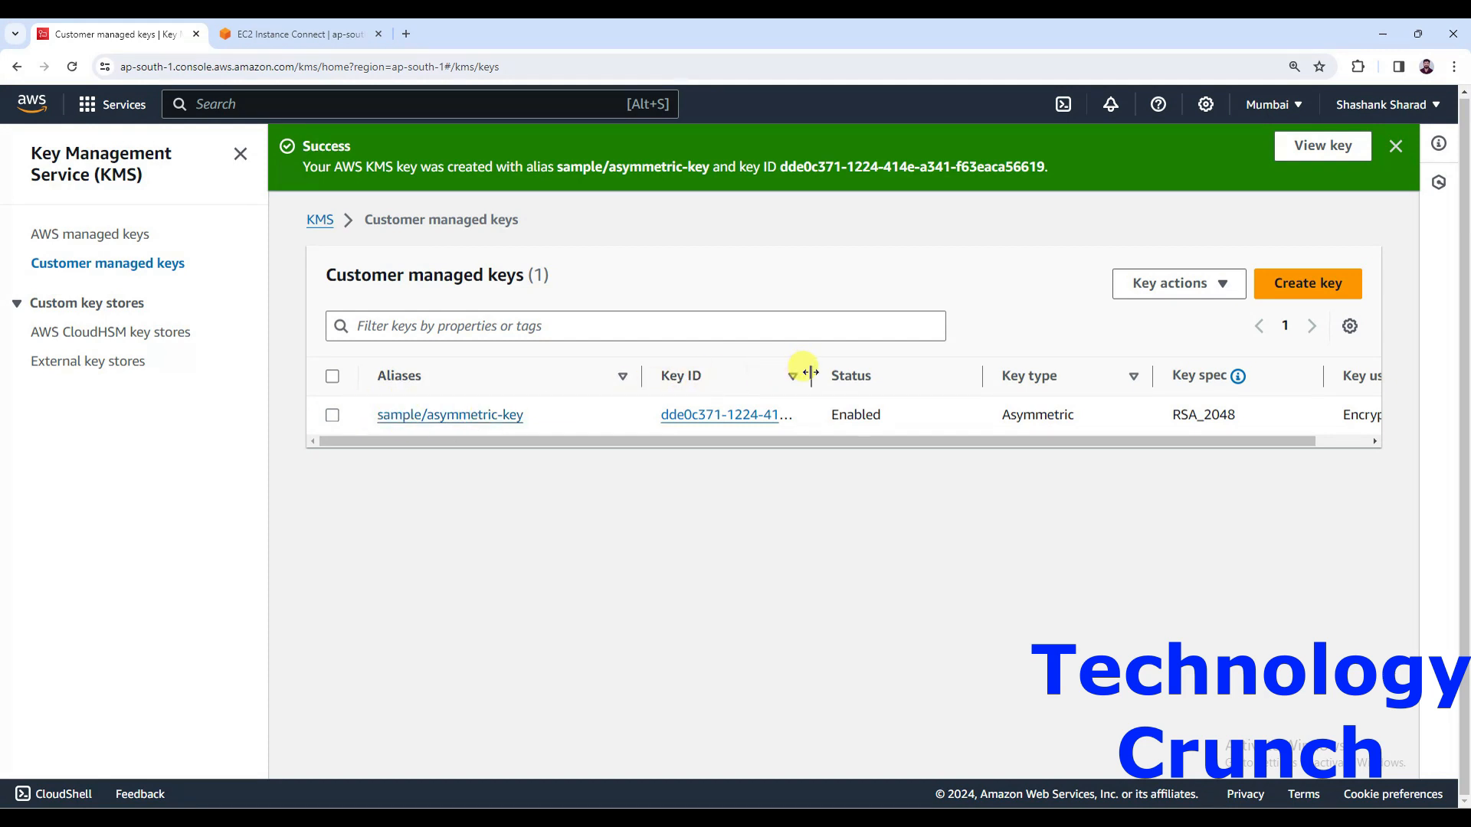
pyautogui.moveTo(804, 371); pyautogui.dragTo(1002, 373)
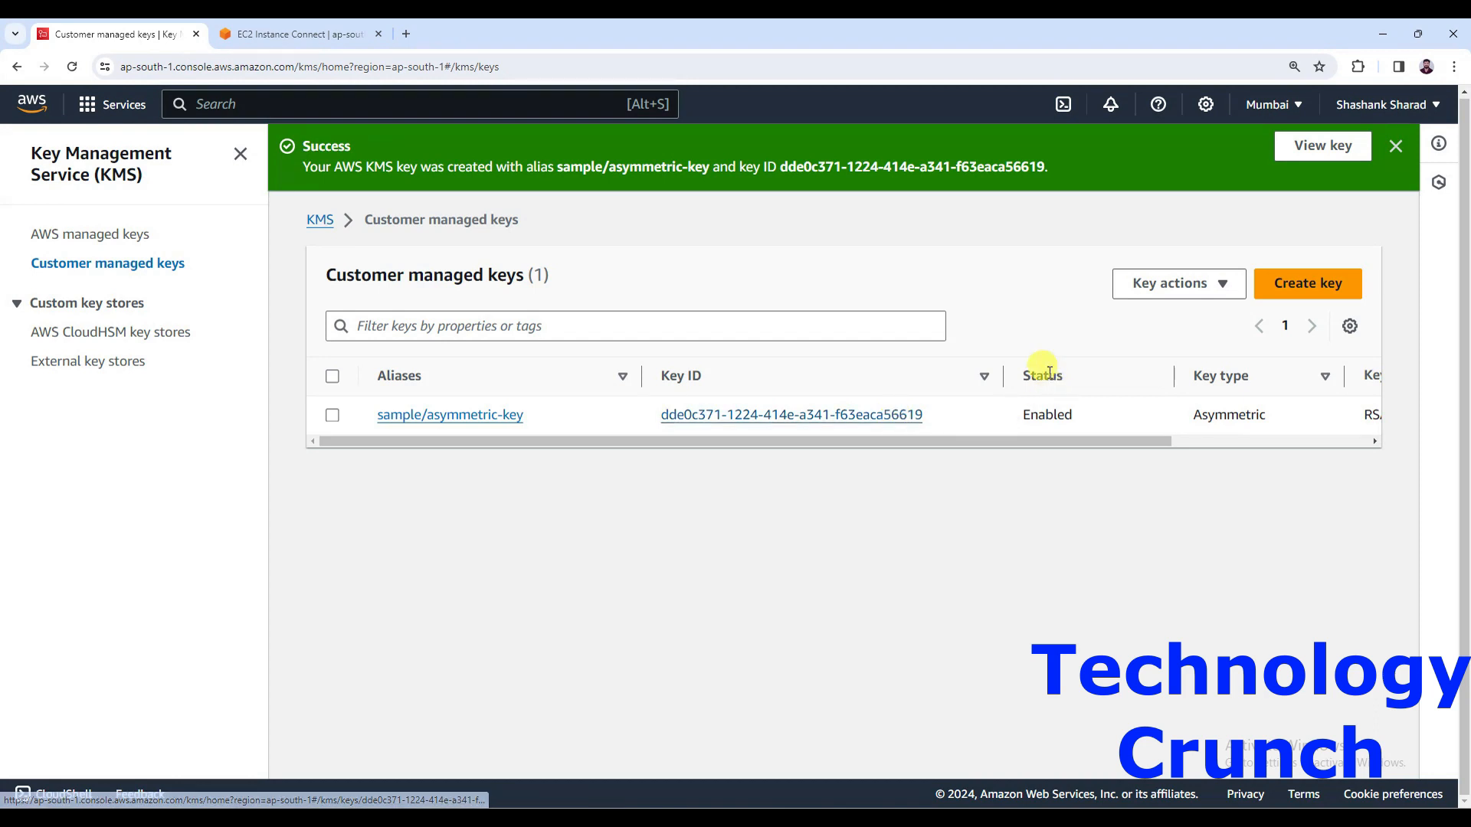
pyautogui.moveTo(1015, 438); pyautogui.dragTo(1155, 433)
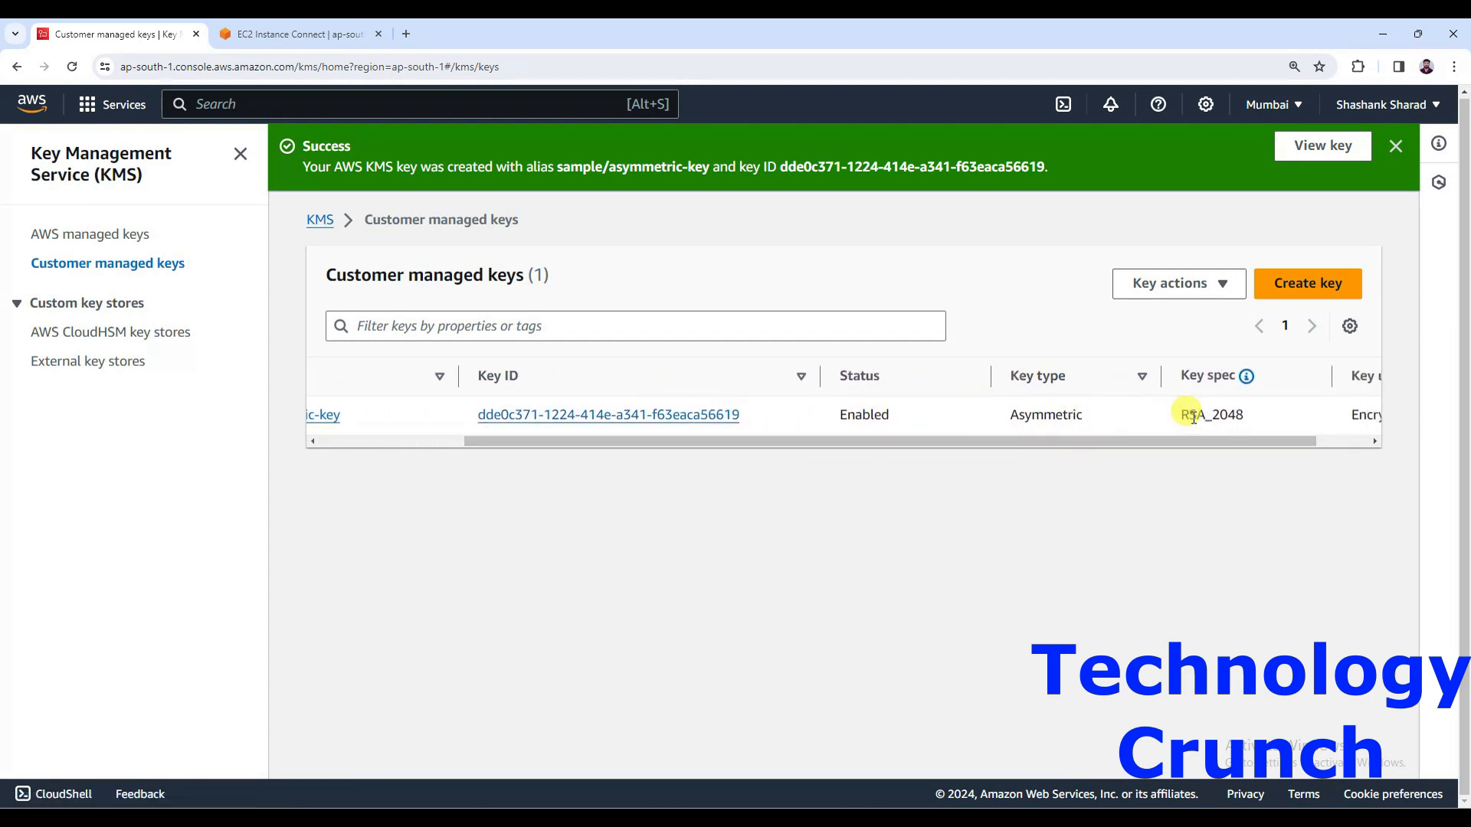
pyautogui.moveTo(1216, 438); pyautogui.dragTo(1343, 443)
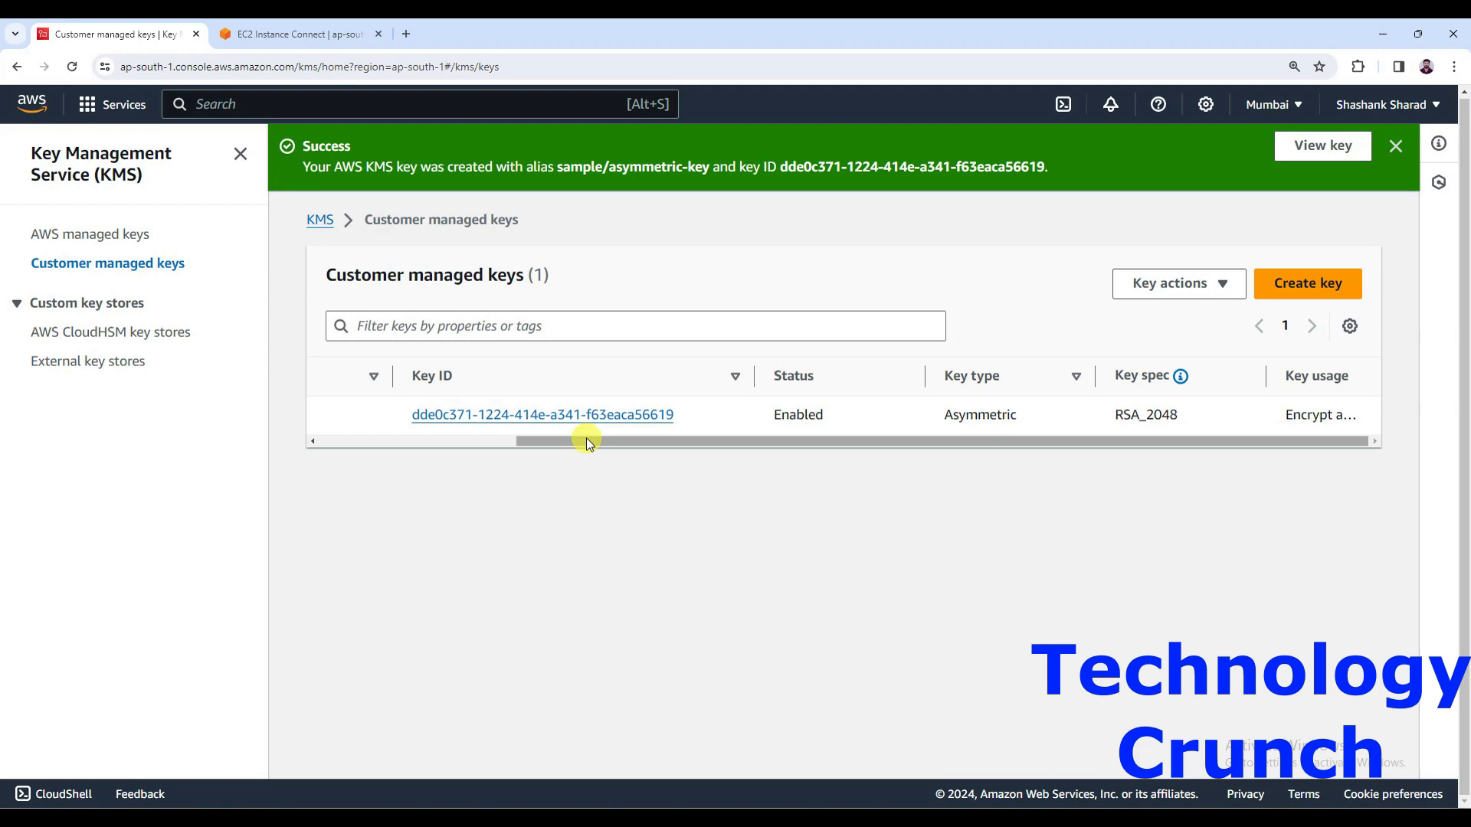
pyautogui.moveTo(587, 438); pyautogui.dragTo(364, 454)
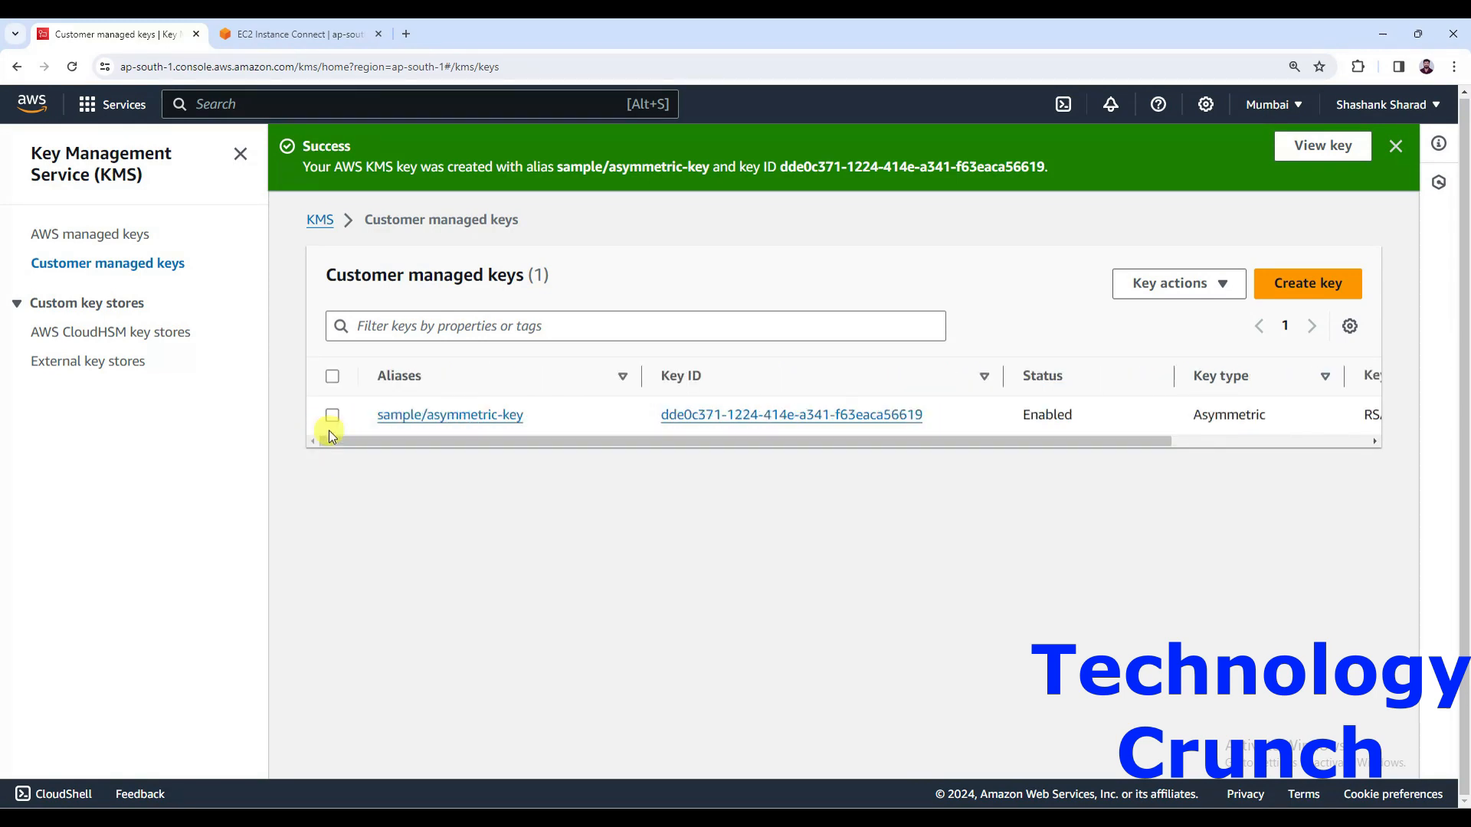
# Open the details of sample/asymmetric-key and examine its key policy, administrators, deletion setting and users
pyautogui.click(403, 415)
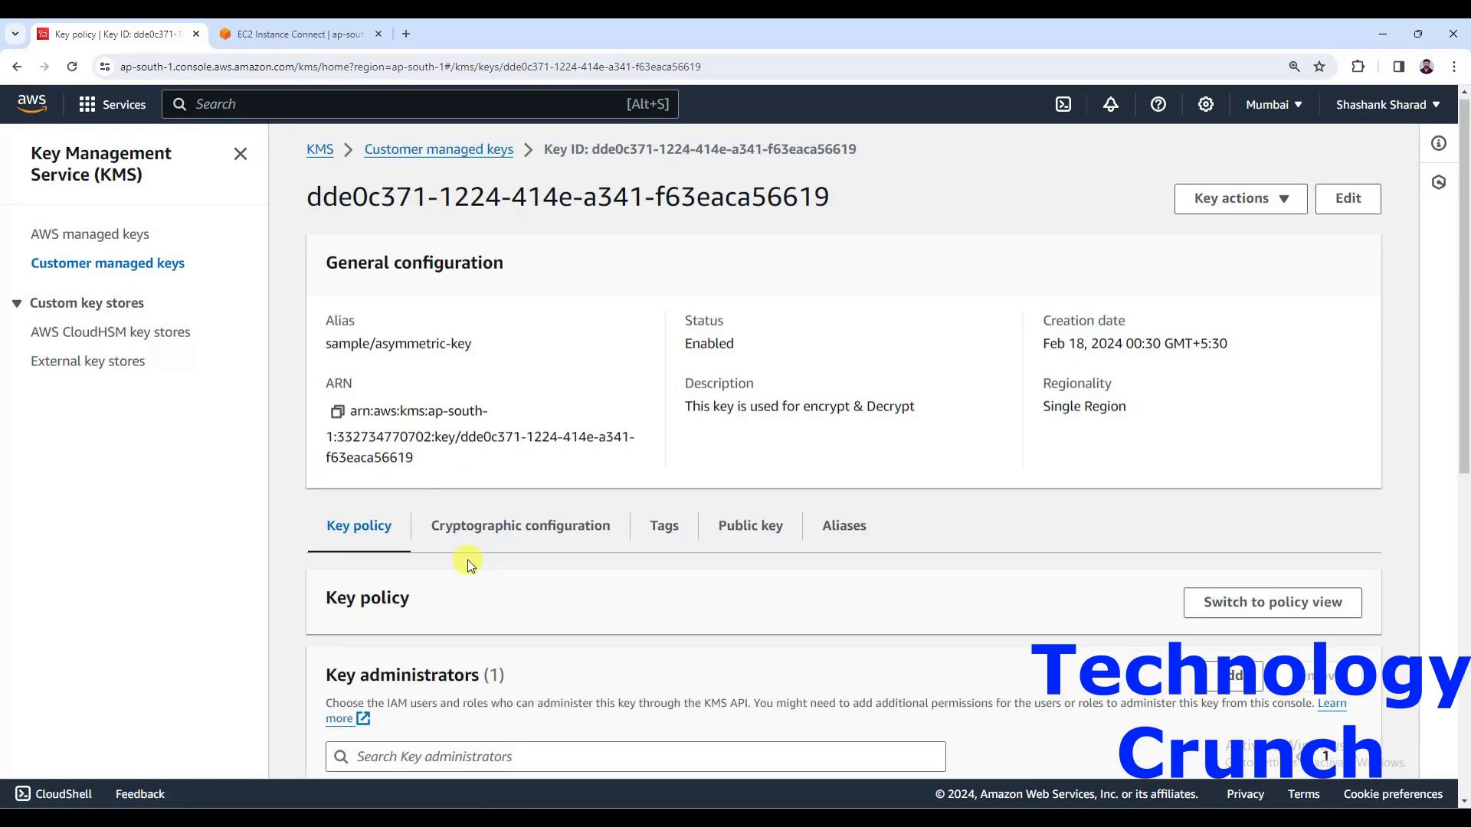
pyautogui.scroll(-2, 468, 565)
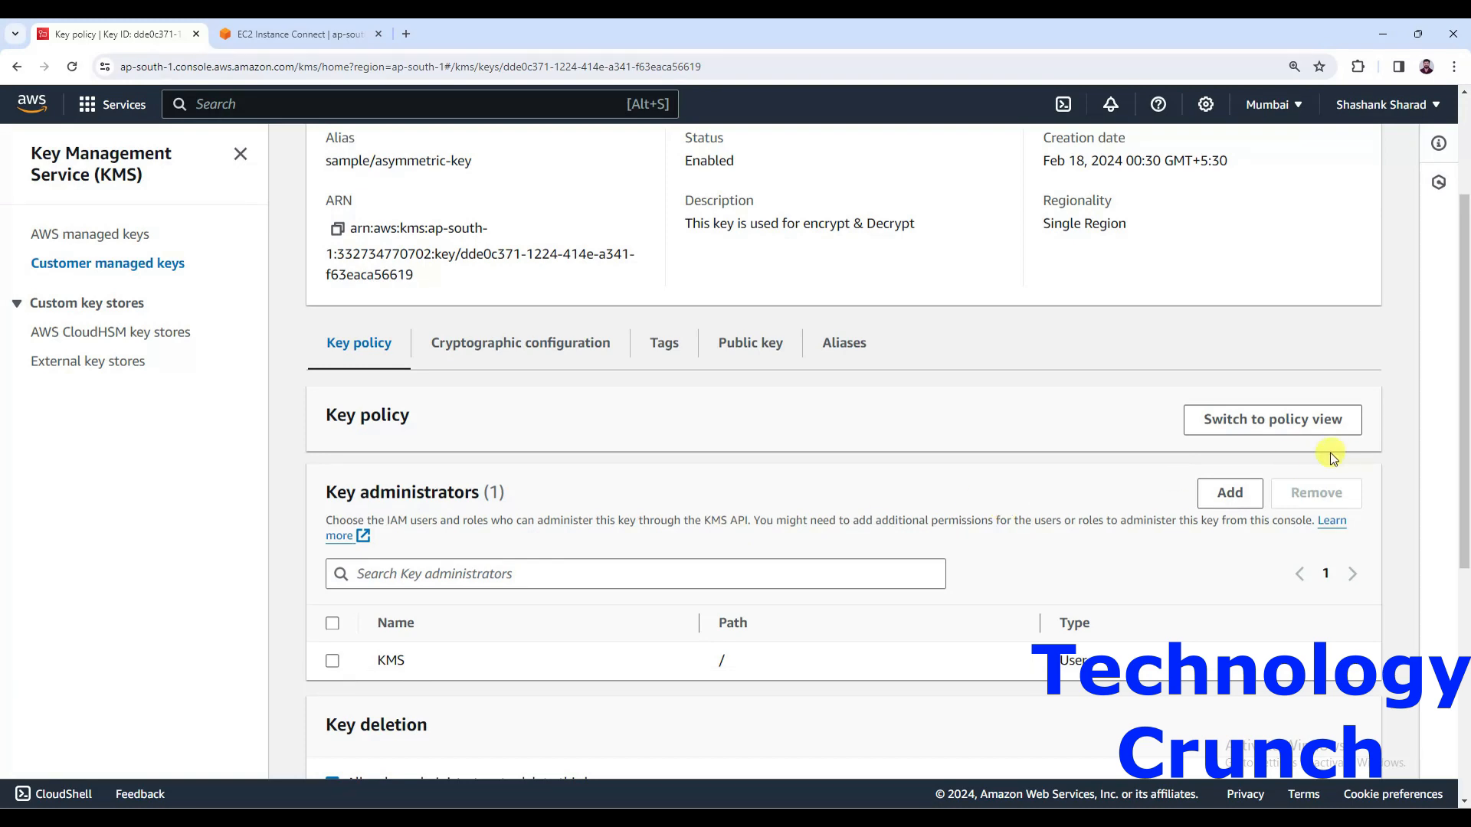
pyautogui.scroll(-3, 1163, 563)
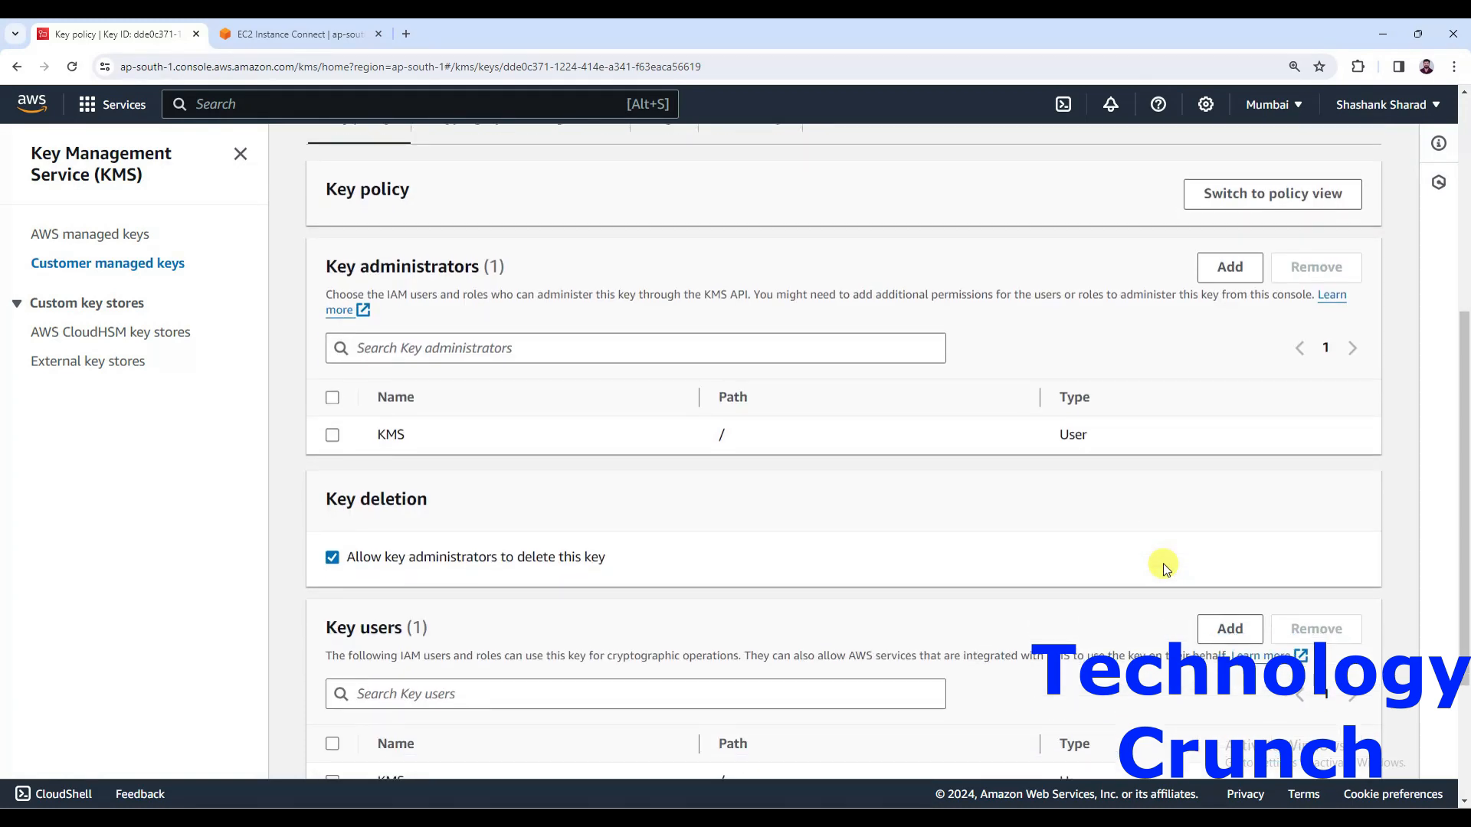
# Examine the key's other AWS accounts section, its cryptographic configuration and its tags
pyautogui.scroll(-2, 656, 601)
pyautogui.scroll(-1, 508, 657)
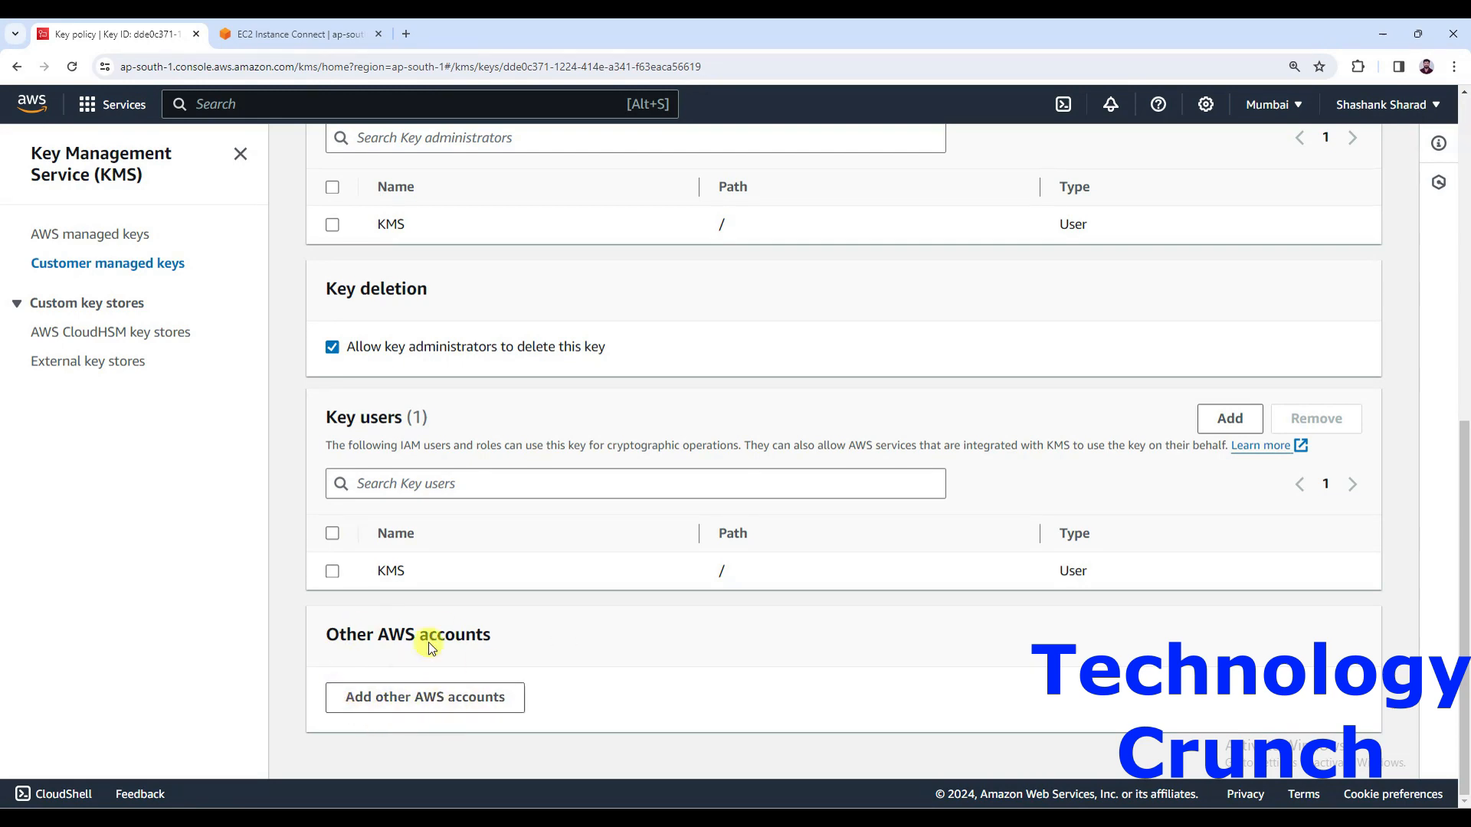
pyautogui.scroll(8, 404, 631)
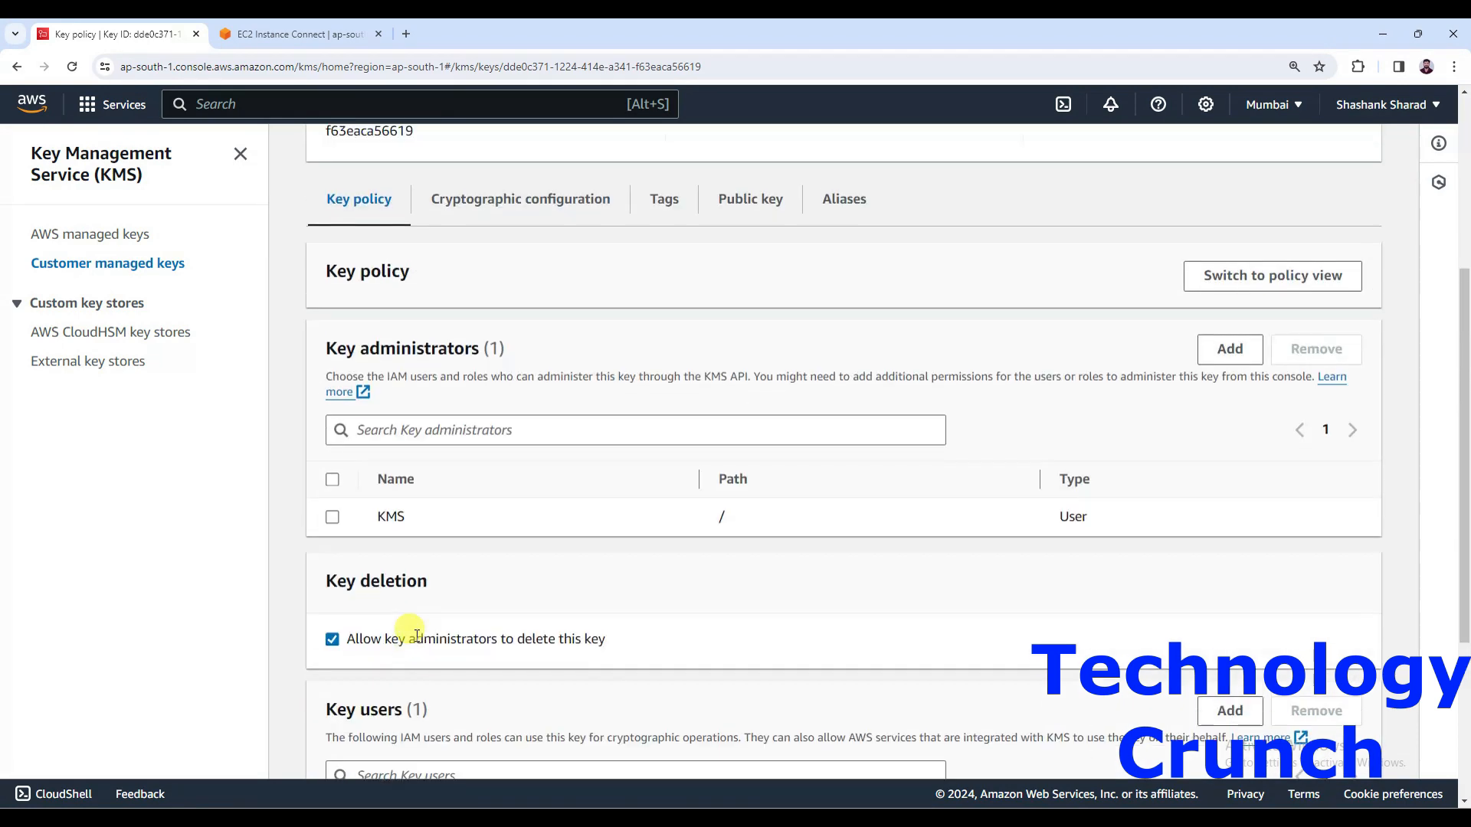
pyautogui.click(545, 499)
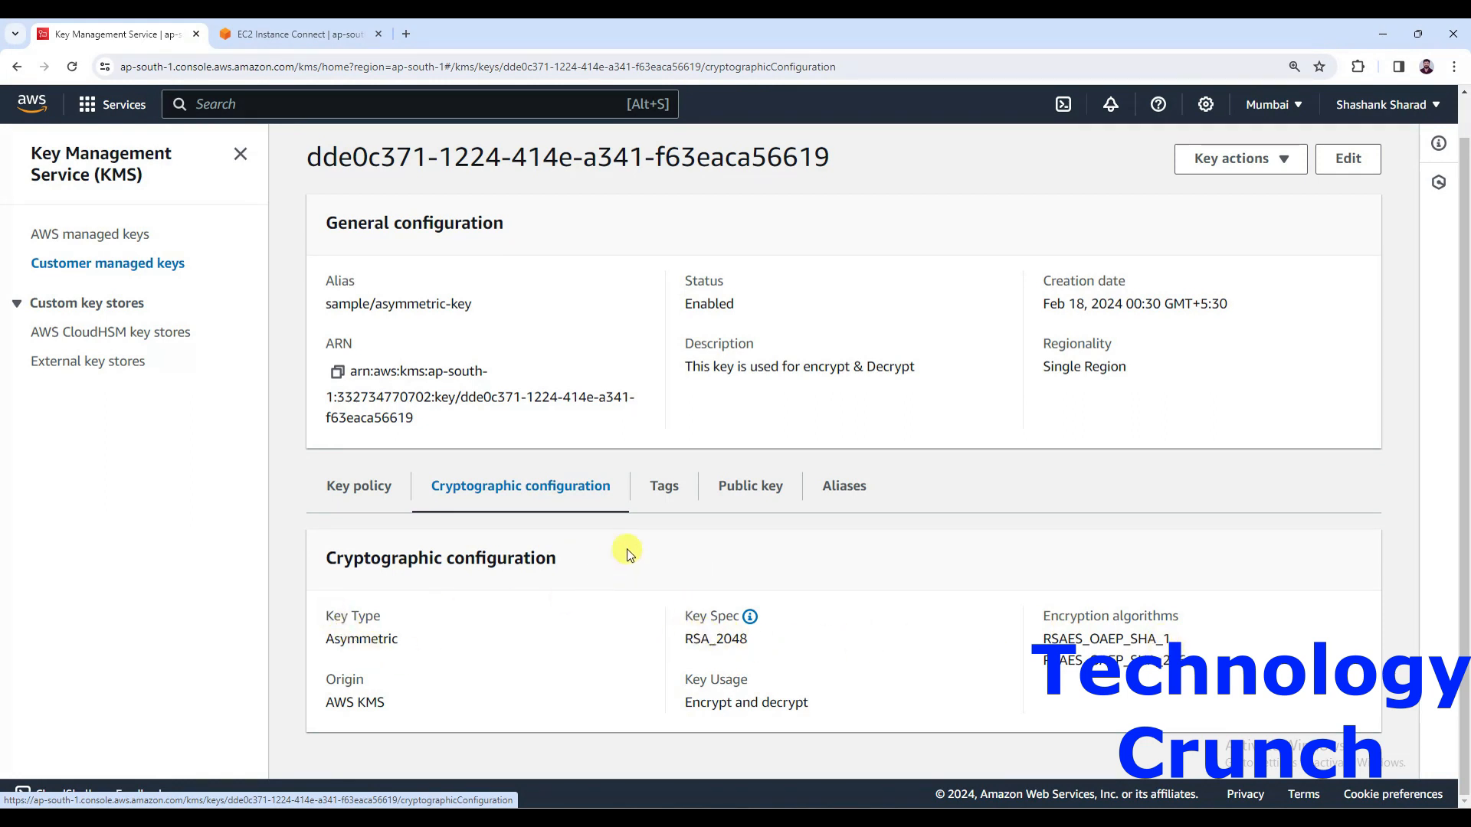
pyautogui.click(660, 489)
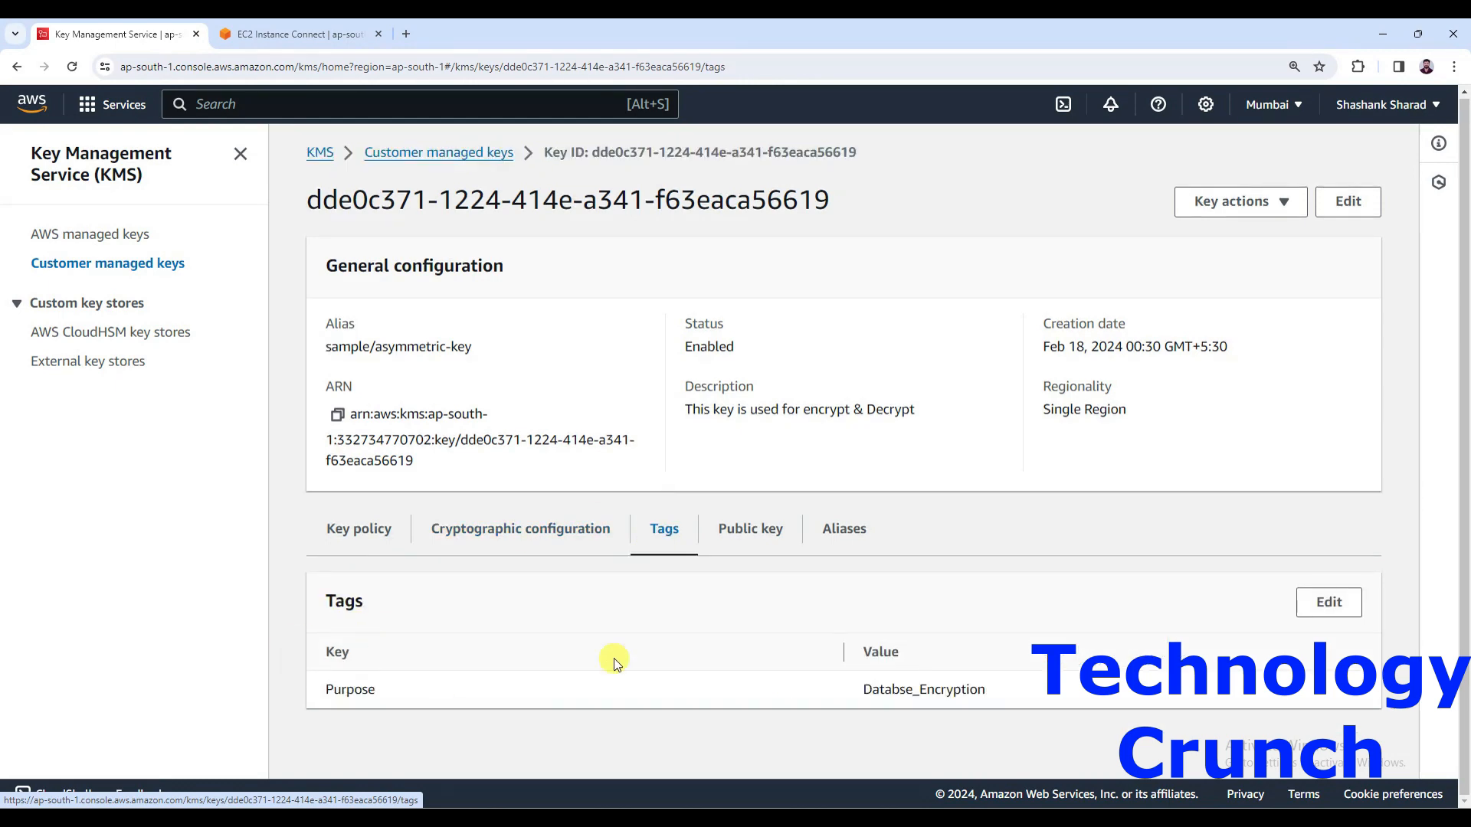
# Examine the key's public key text and its alias list, selecting the sample/asymmetric-key alias
pyautogui.click(751, 534)
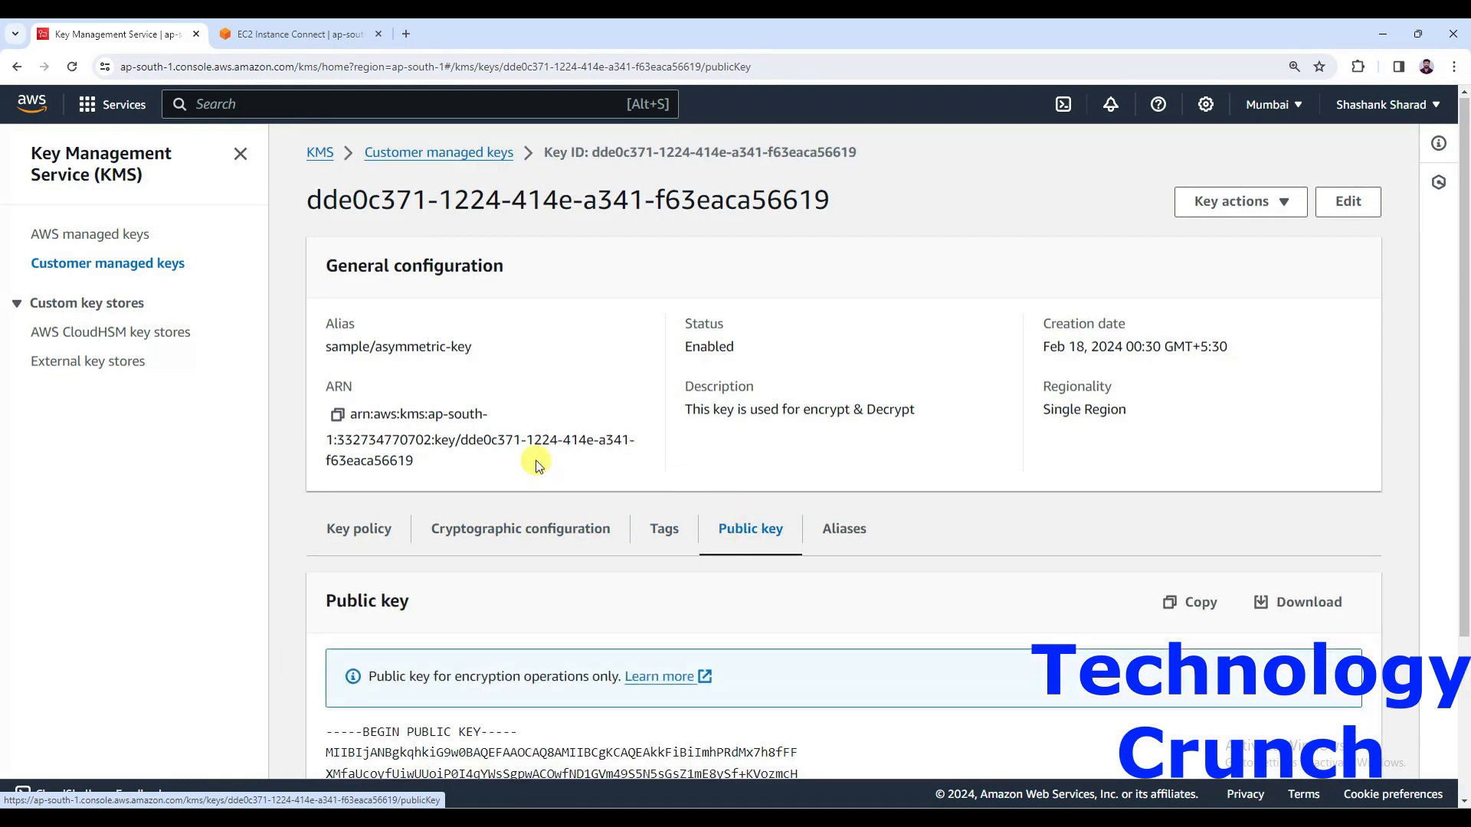
pyautogui.scroll(-2, 501, 447)
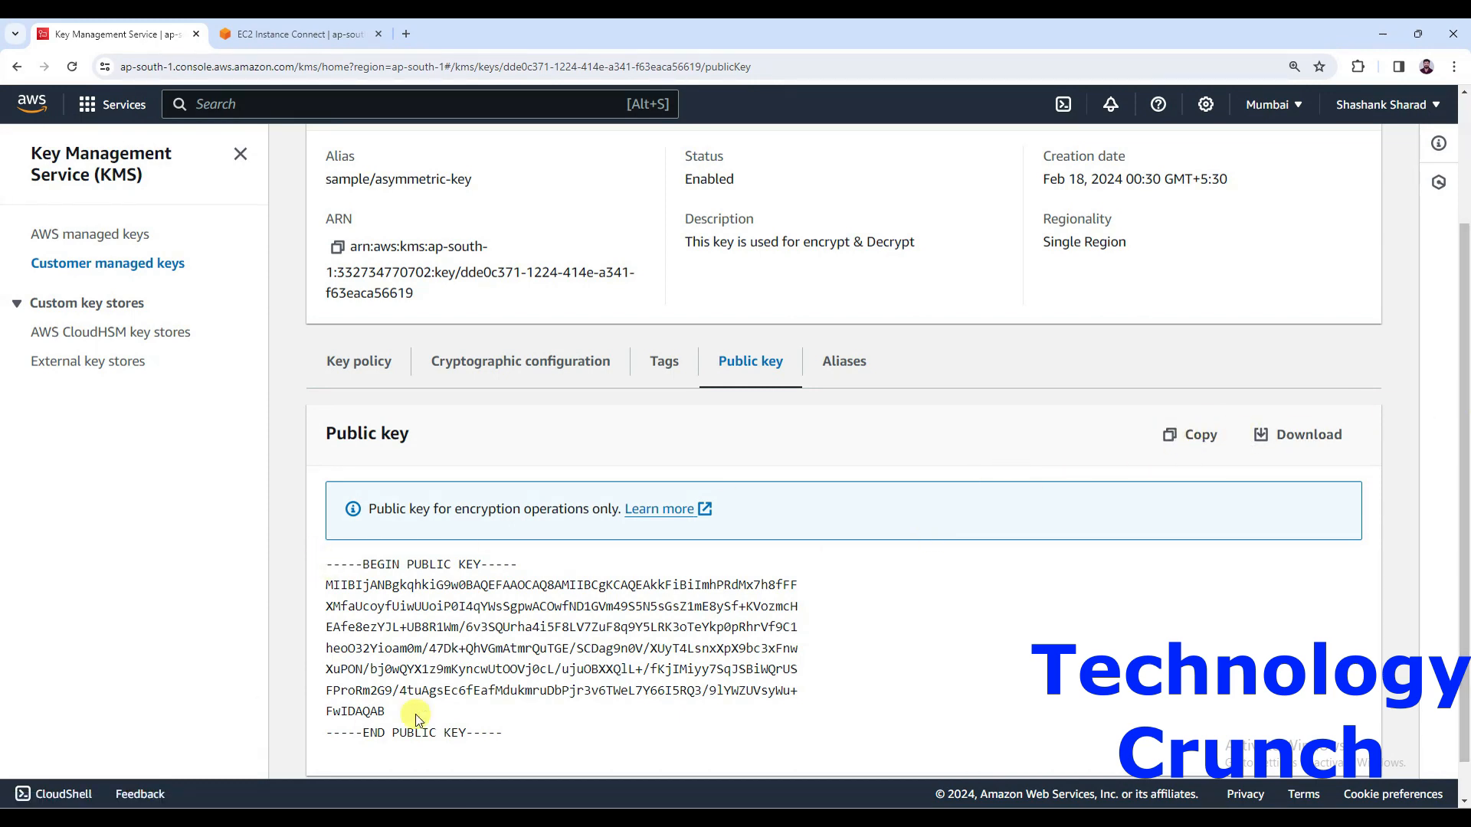
pyautogui.moveTo(514, 733); pyautogui.dragTo(311, 579)
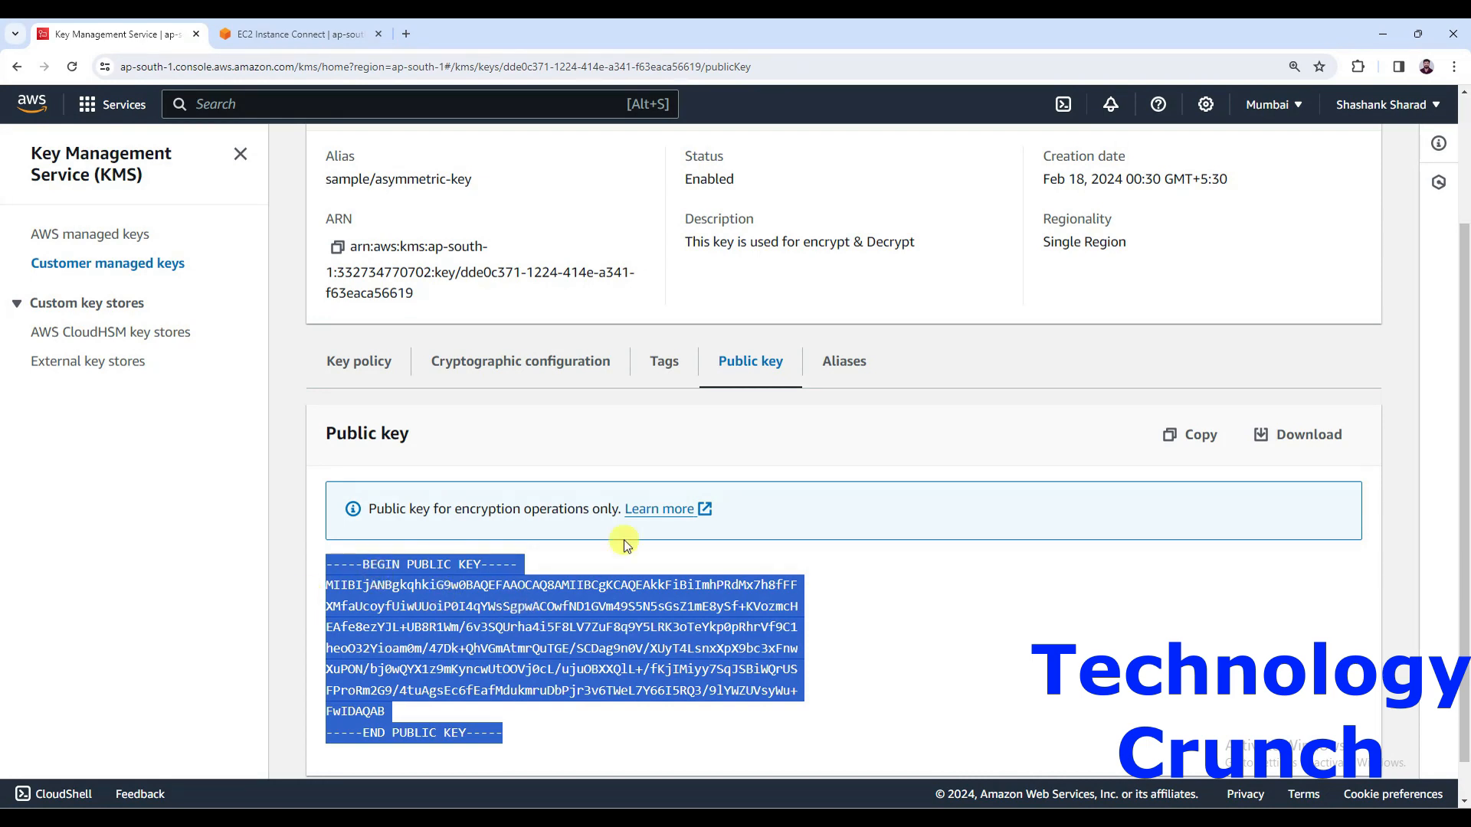
pyautogui.click(846, 364)
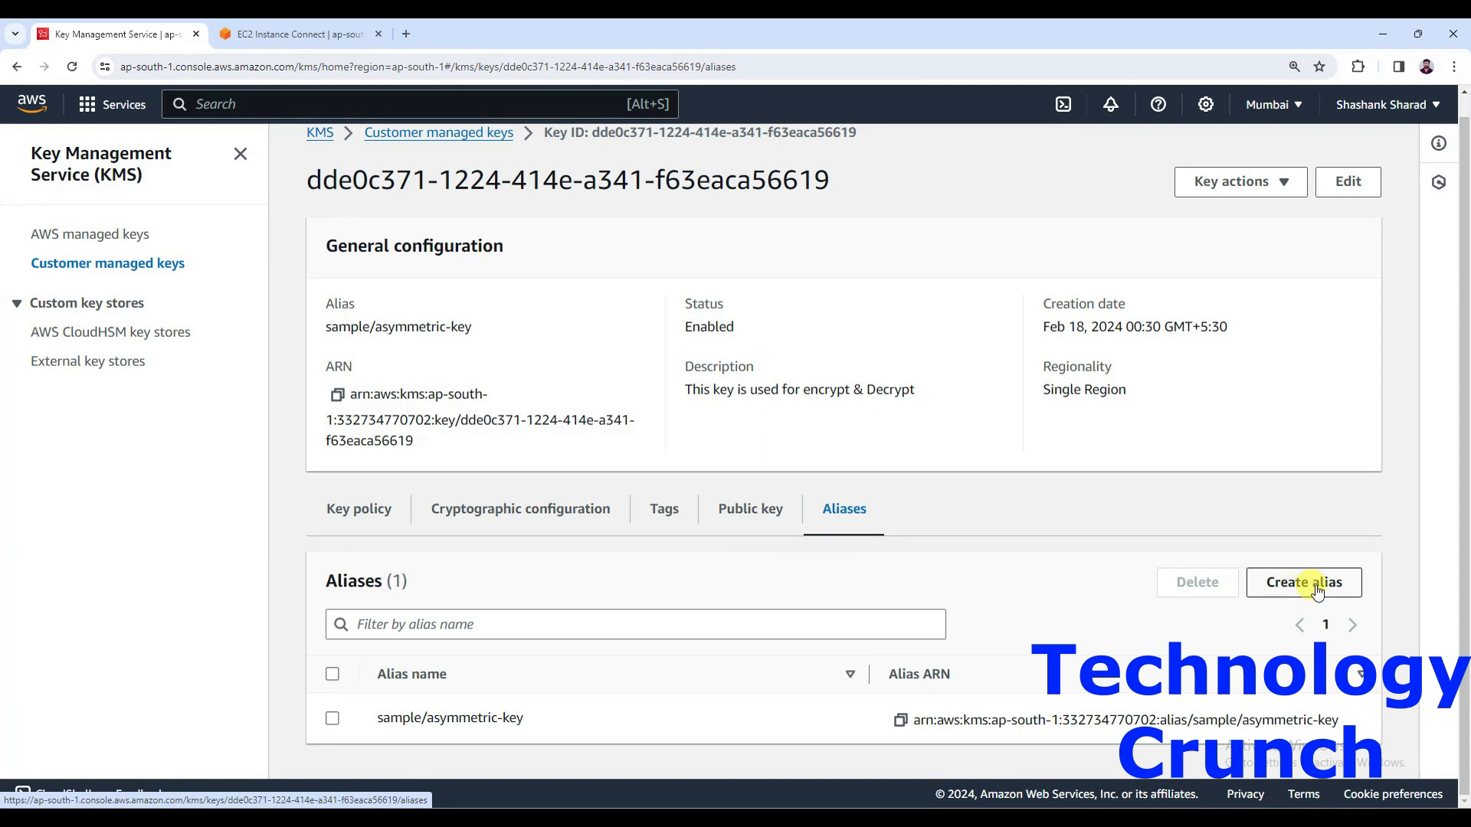
pyautogui.click(332, 718)
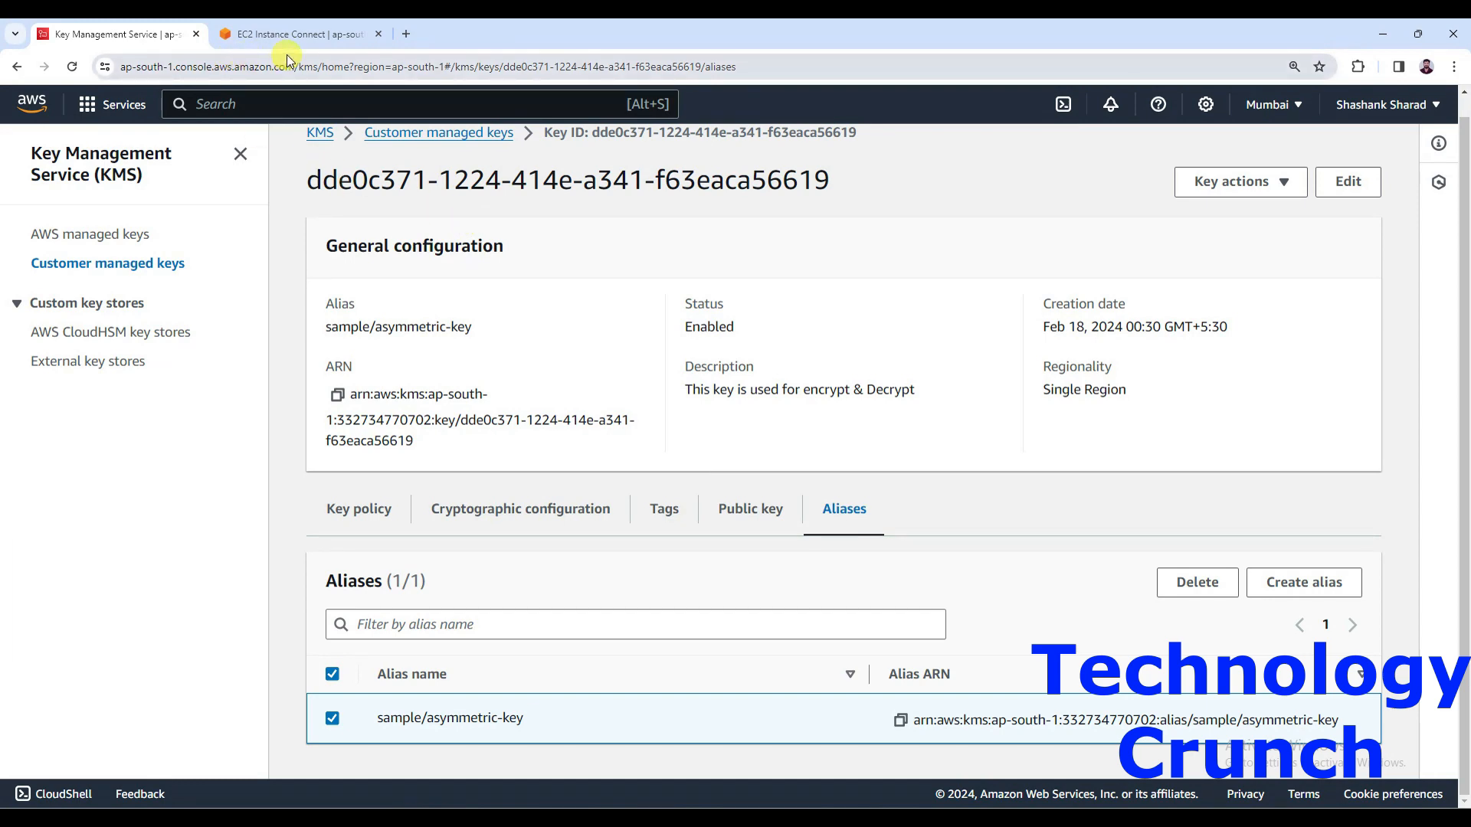
# Switch to the EC2 Instance Connect terminal and clear its screen
pyautogui.click(285, 35)
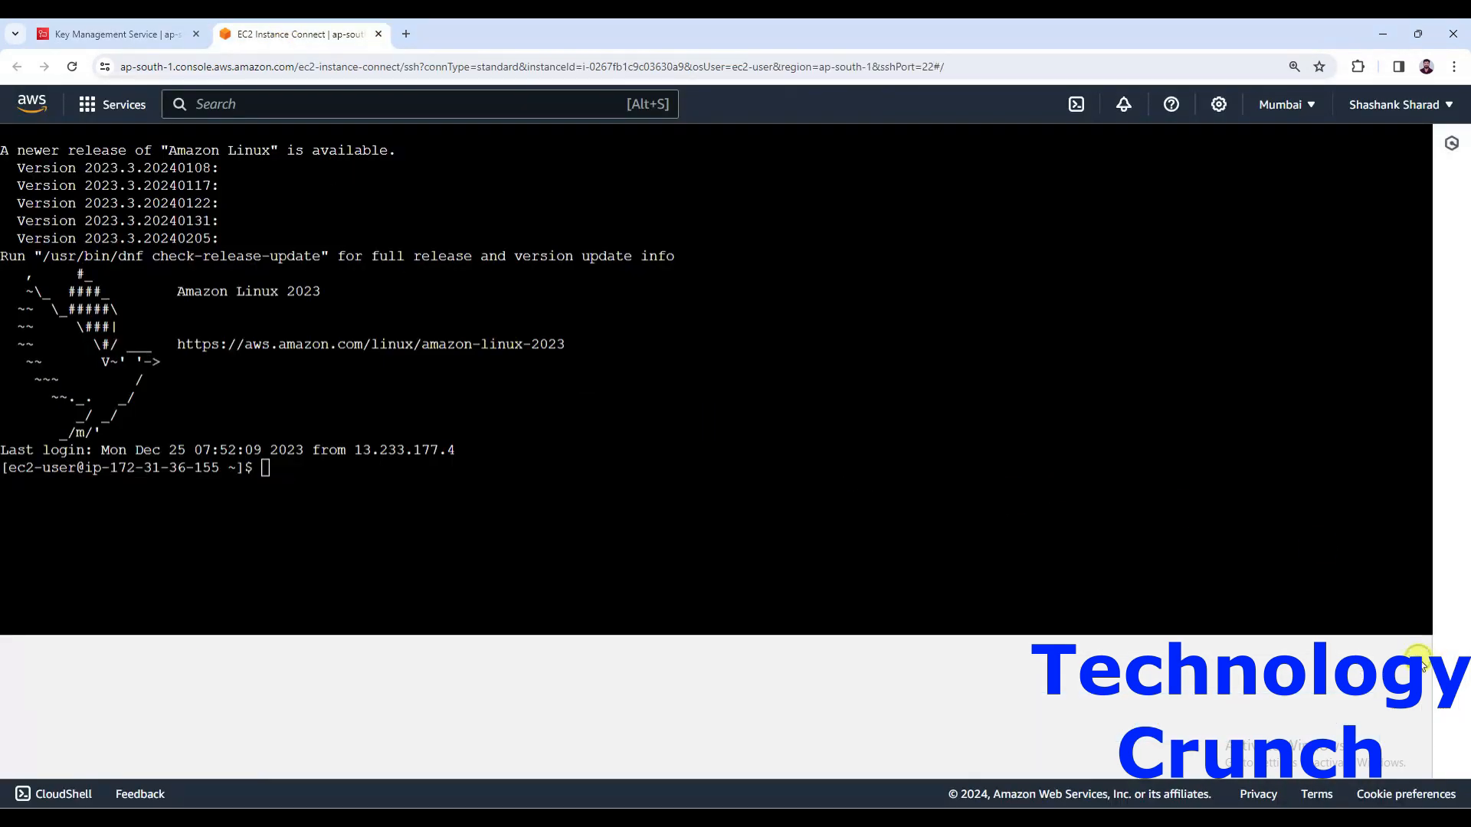
pyautogui.click(1412, 658)
pyautogui.press('Return')
pyautogui.press('Return')
pyautogui.press('Return')
pyautogui.write('clear')
pyautogui.press('Return')
pyautogui.press('Return')
pyautogui.press('Return')
pyautogui.press('Return')
pyautogui.press('Return')
pyautogui.press('Return')
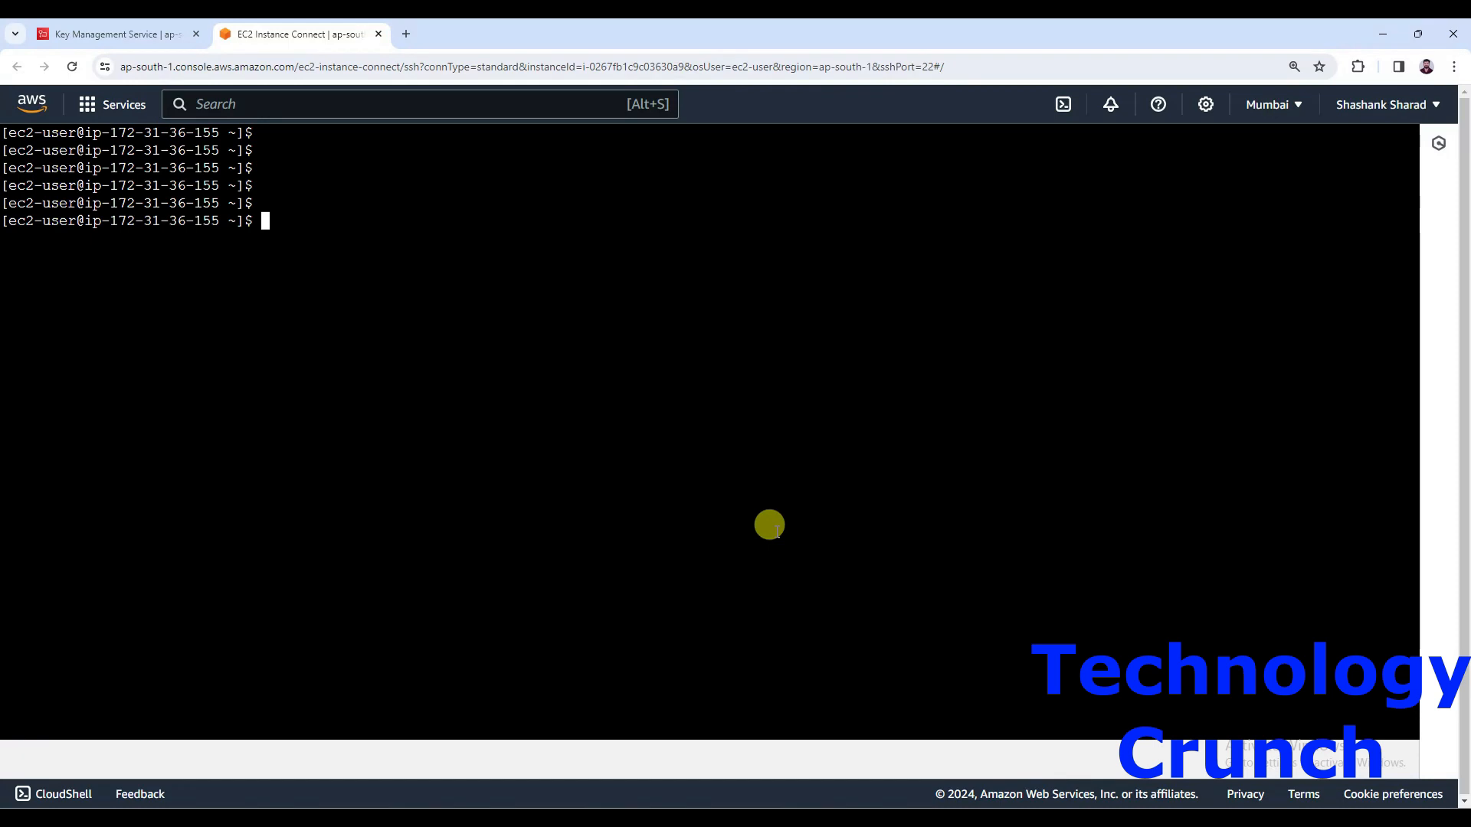
pyautogui.write('clear')
pyautogui.press('Return')
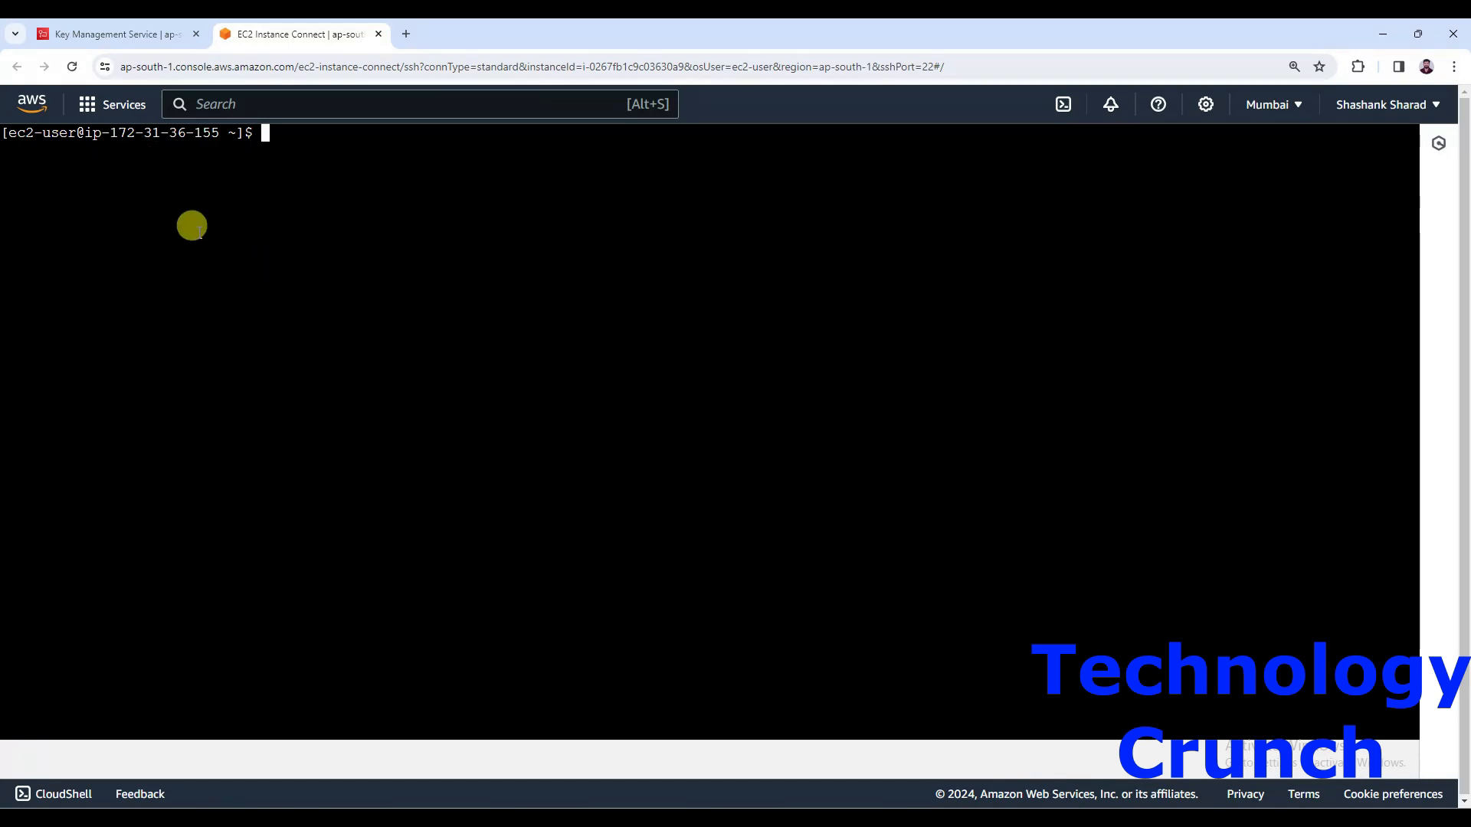
# Return to the customer managed keys list in KMS and widen the Aliases column to read the full alias
pyautogui.click(127, 31)
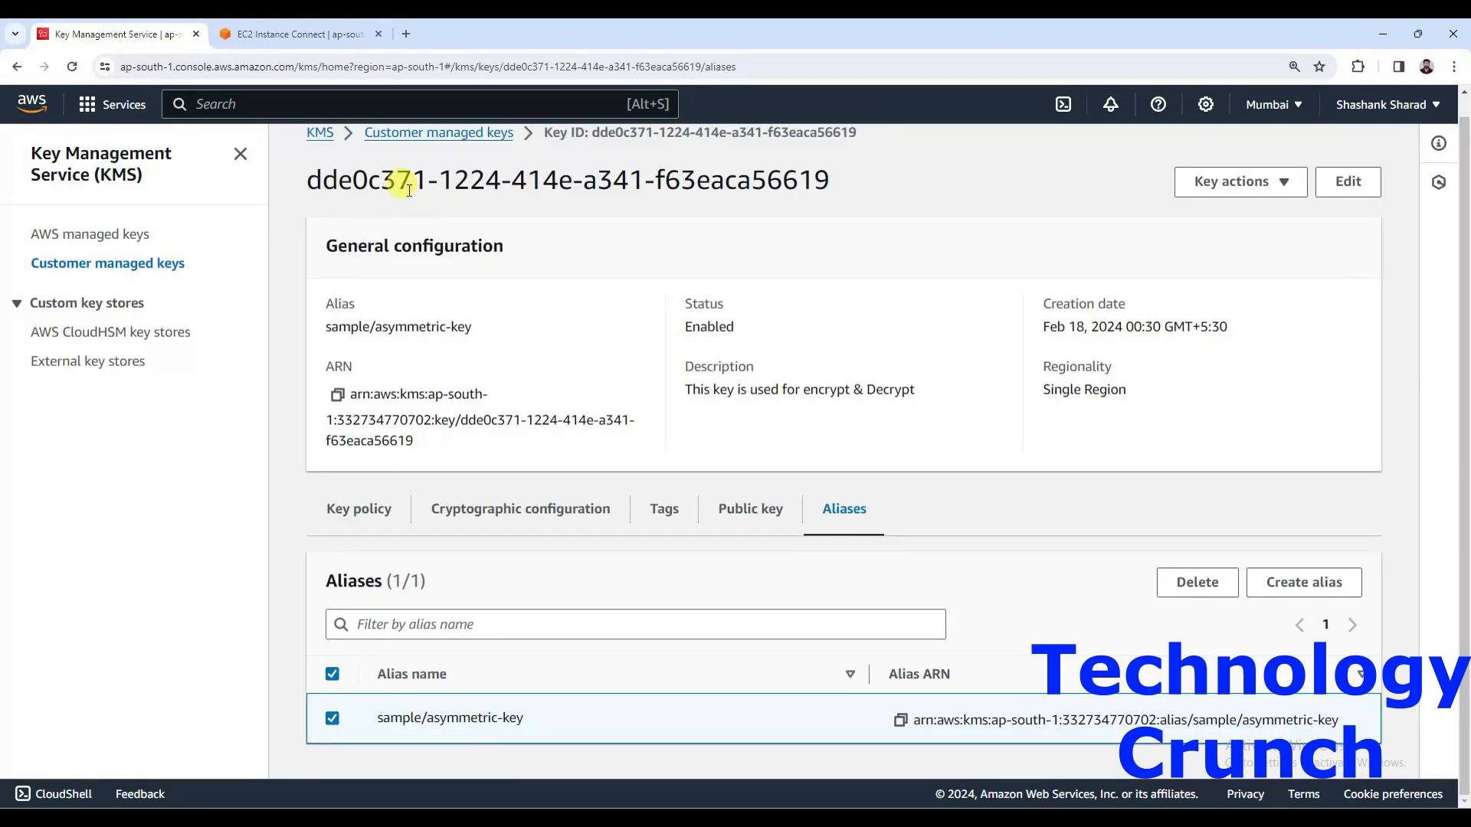
pyautogui.click(113, 264)
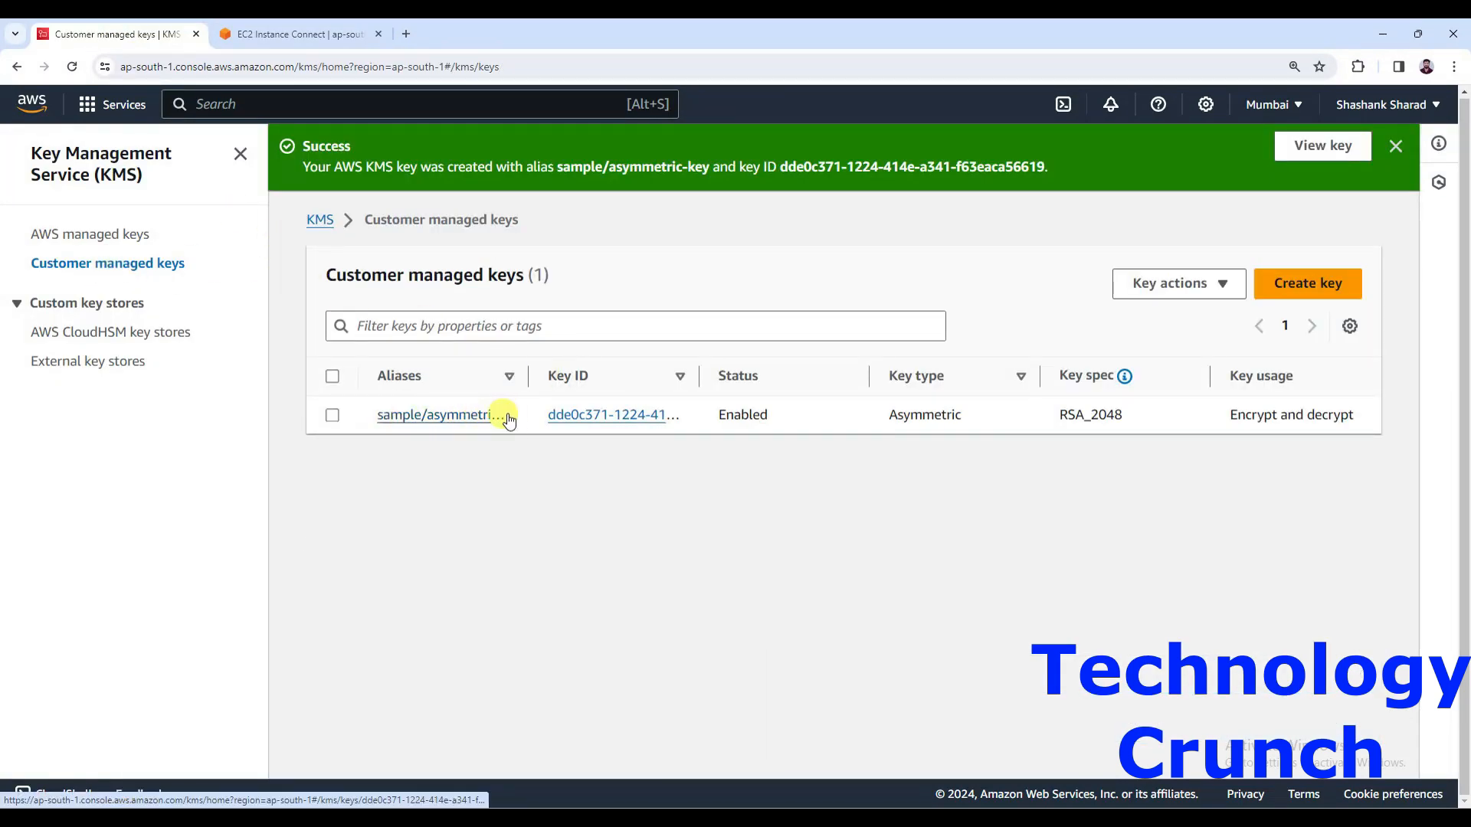
pyautogui.moveTo(529, 376); pyautogui.dragTo(594, 378)
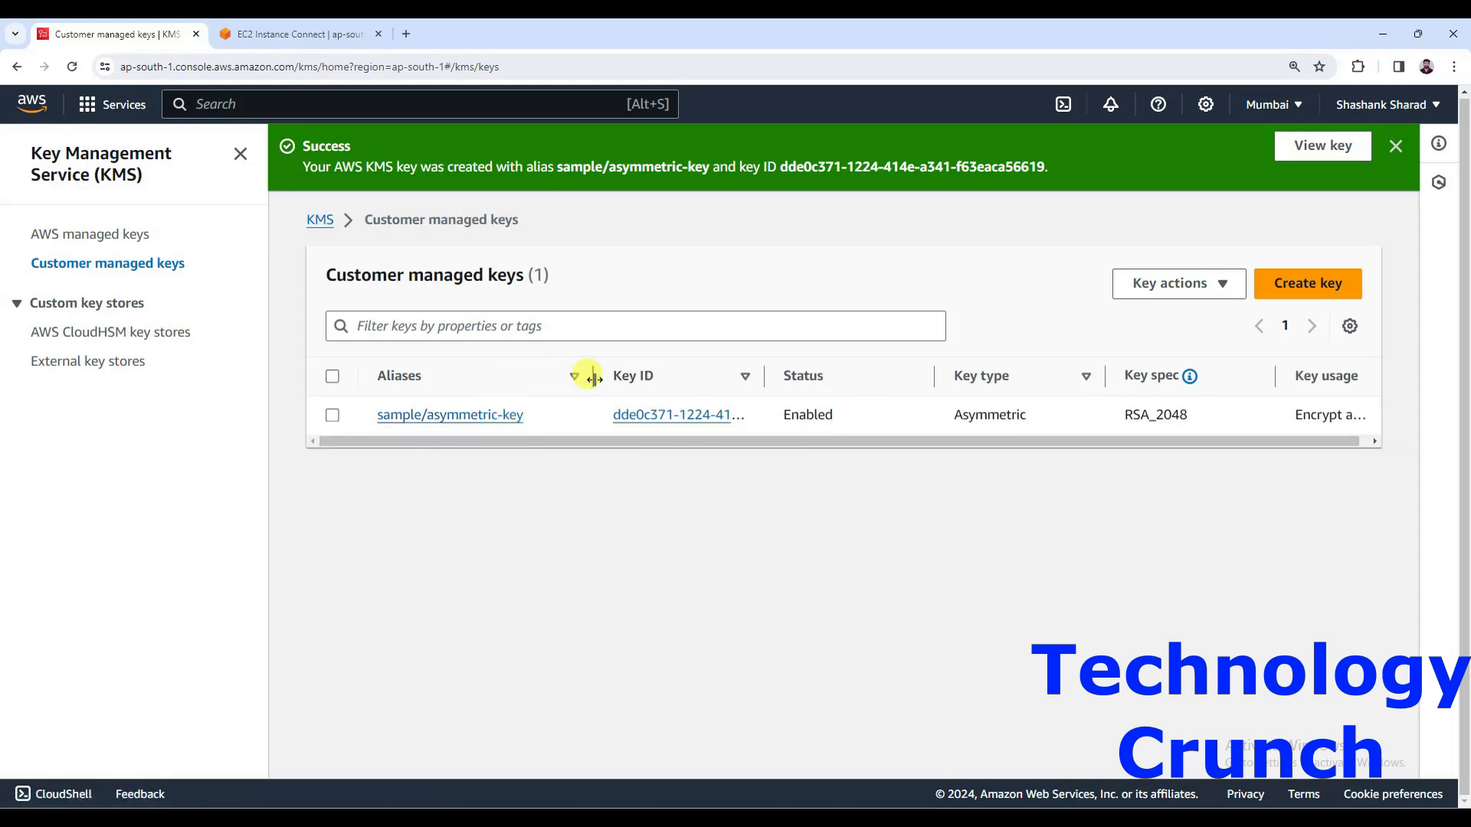
# In the EC2 Instance Connect terminal, run aws kms create-key --key-spec RSA_2048 --key-usage ENCRYPT_DECRYPT
pyautogui.click(320, 37)
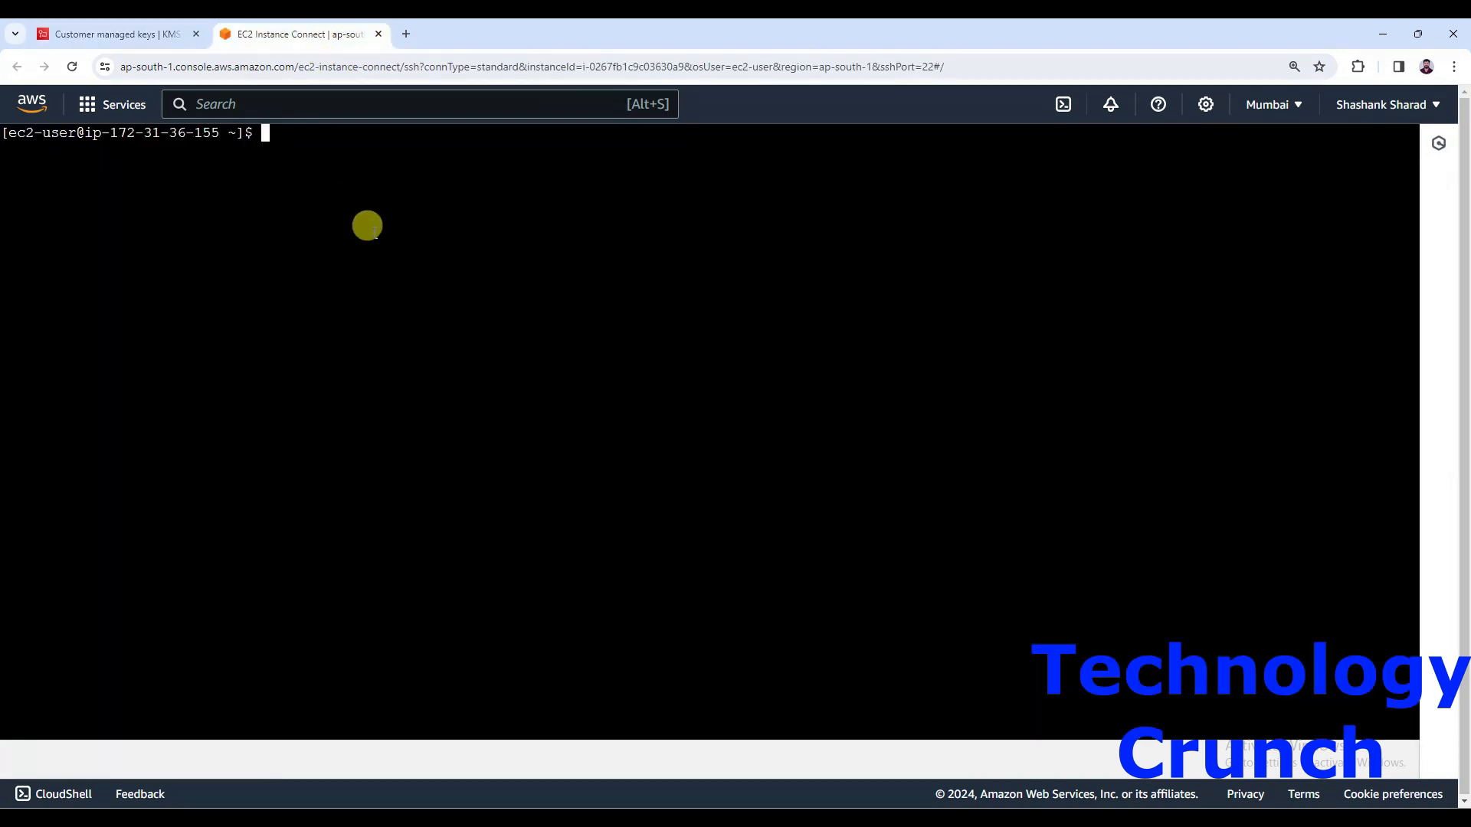
pyautogui.rightClick(373, 233)
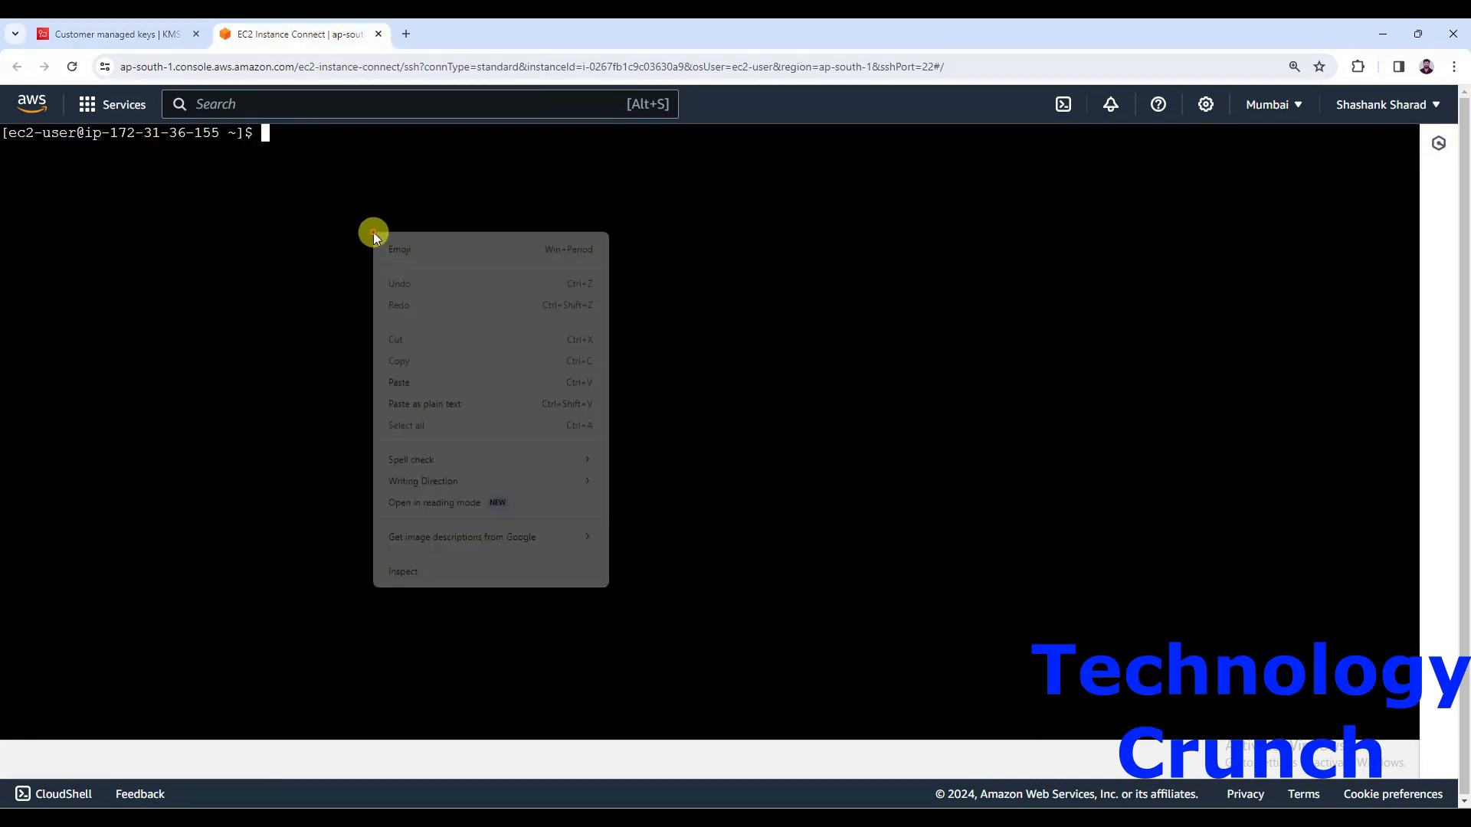
pyautogui.click(428, 381)
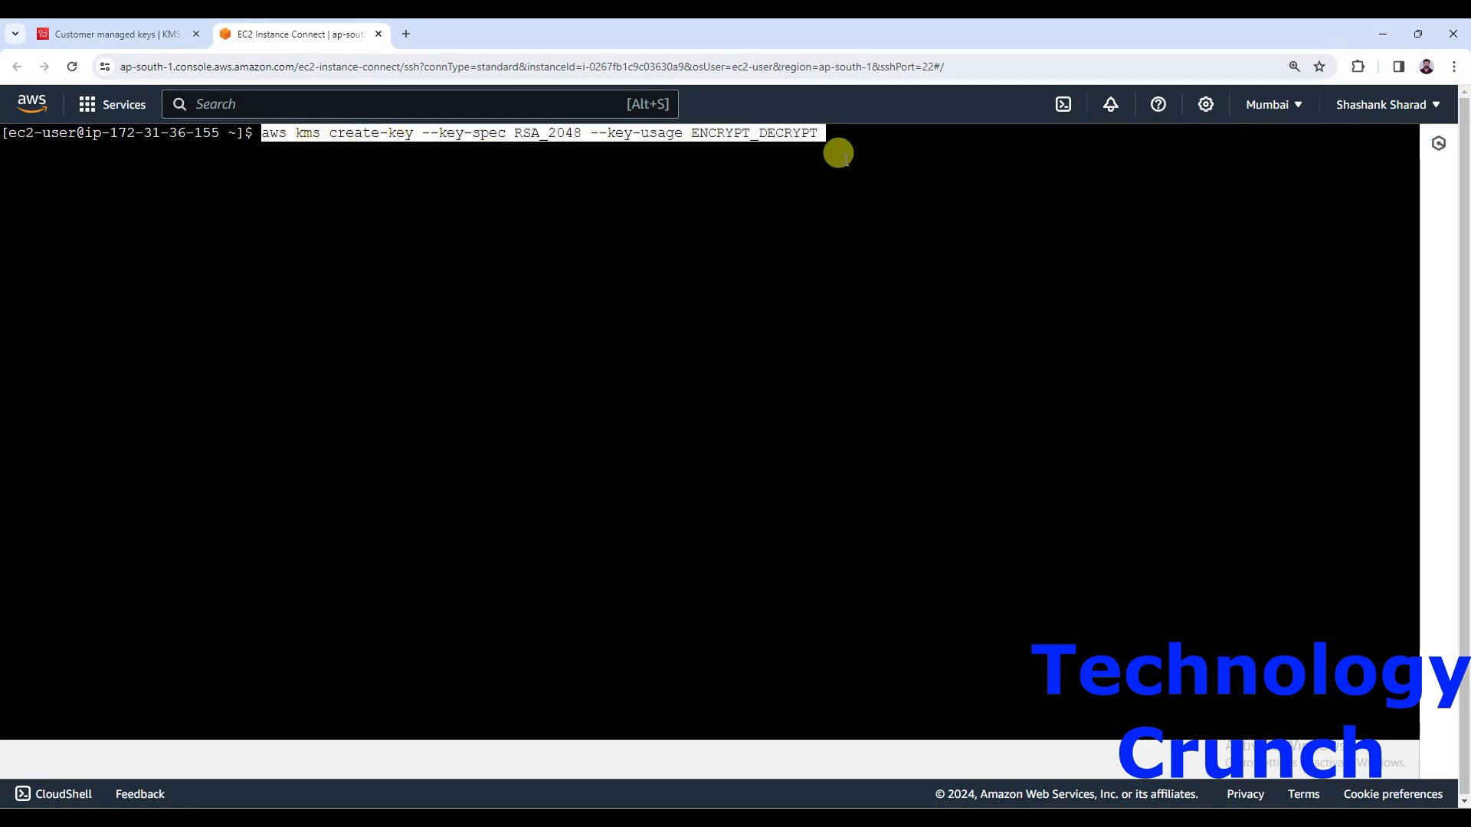
pyautogui.press('Right')
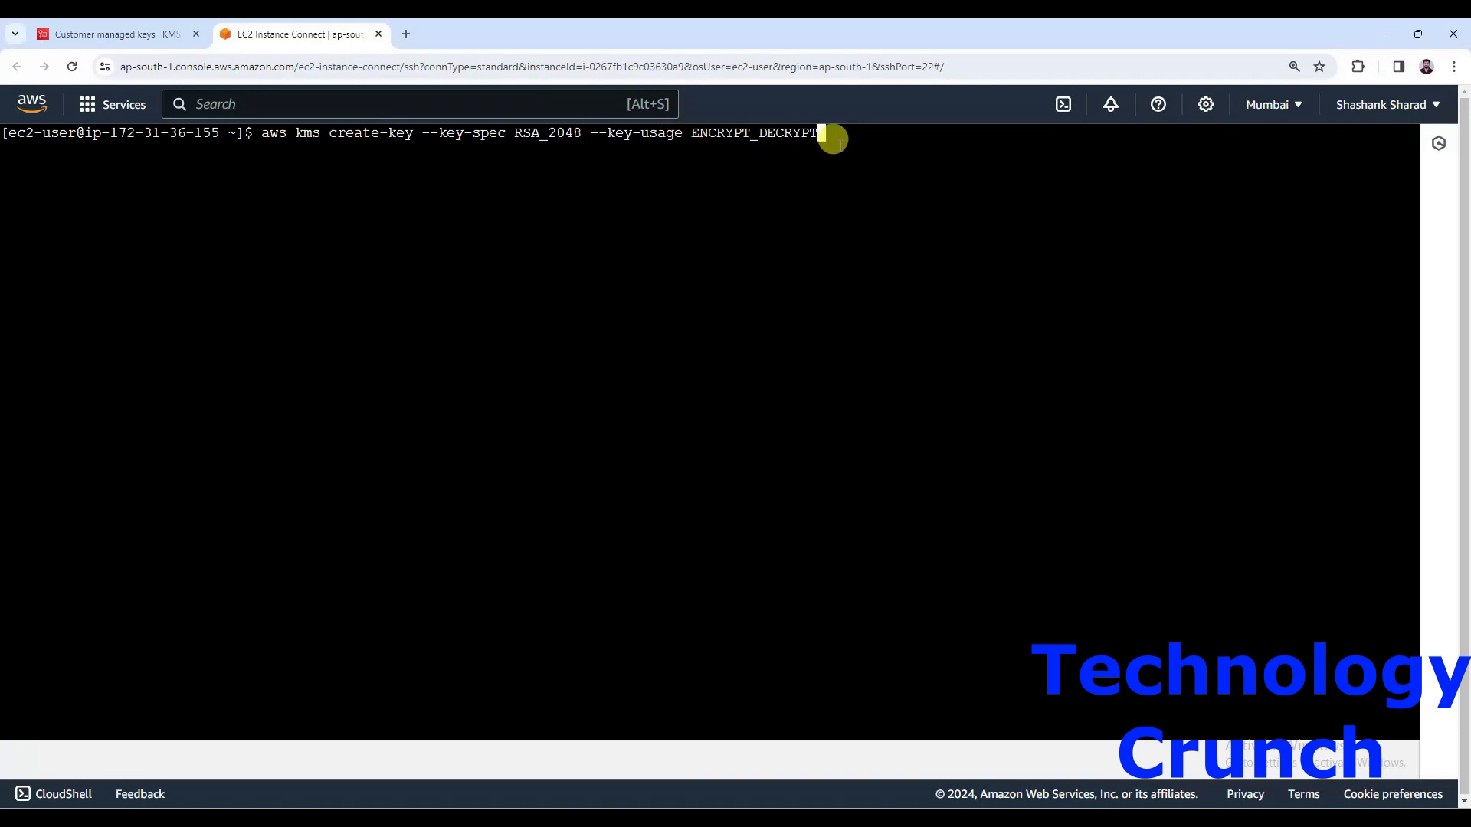
pyautogui.press('Return')
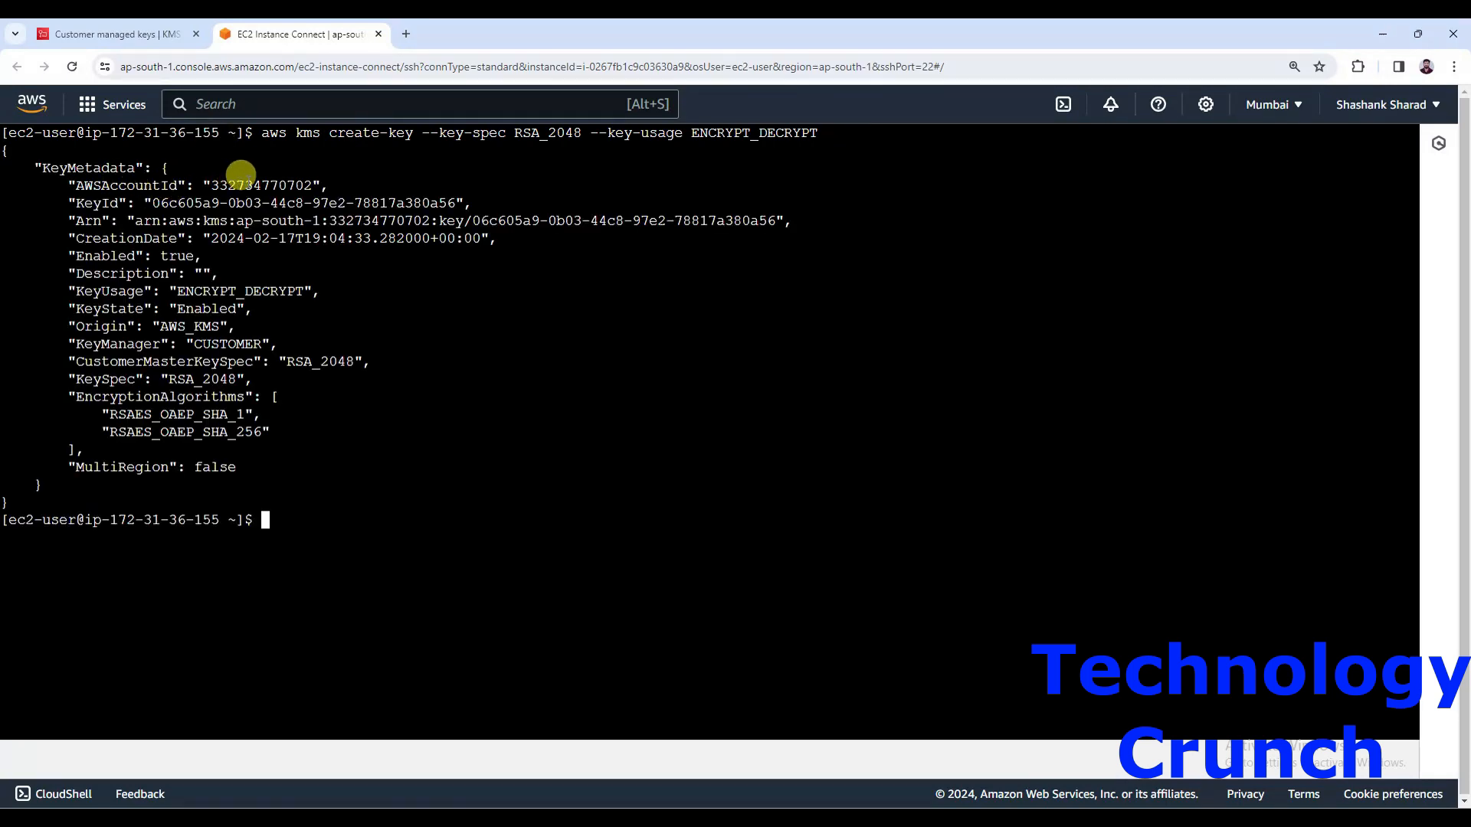
# Examine the returned key metadata, including account ID, creation date, usage, state, origin, manager, key spec and multi-region setting
pyautogui.doubleClick(245, 182)
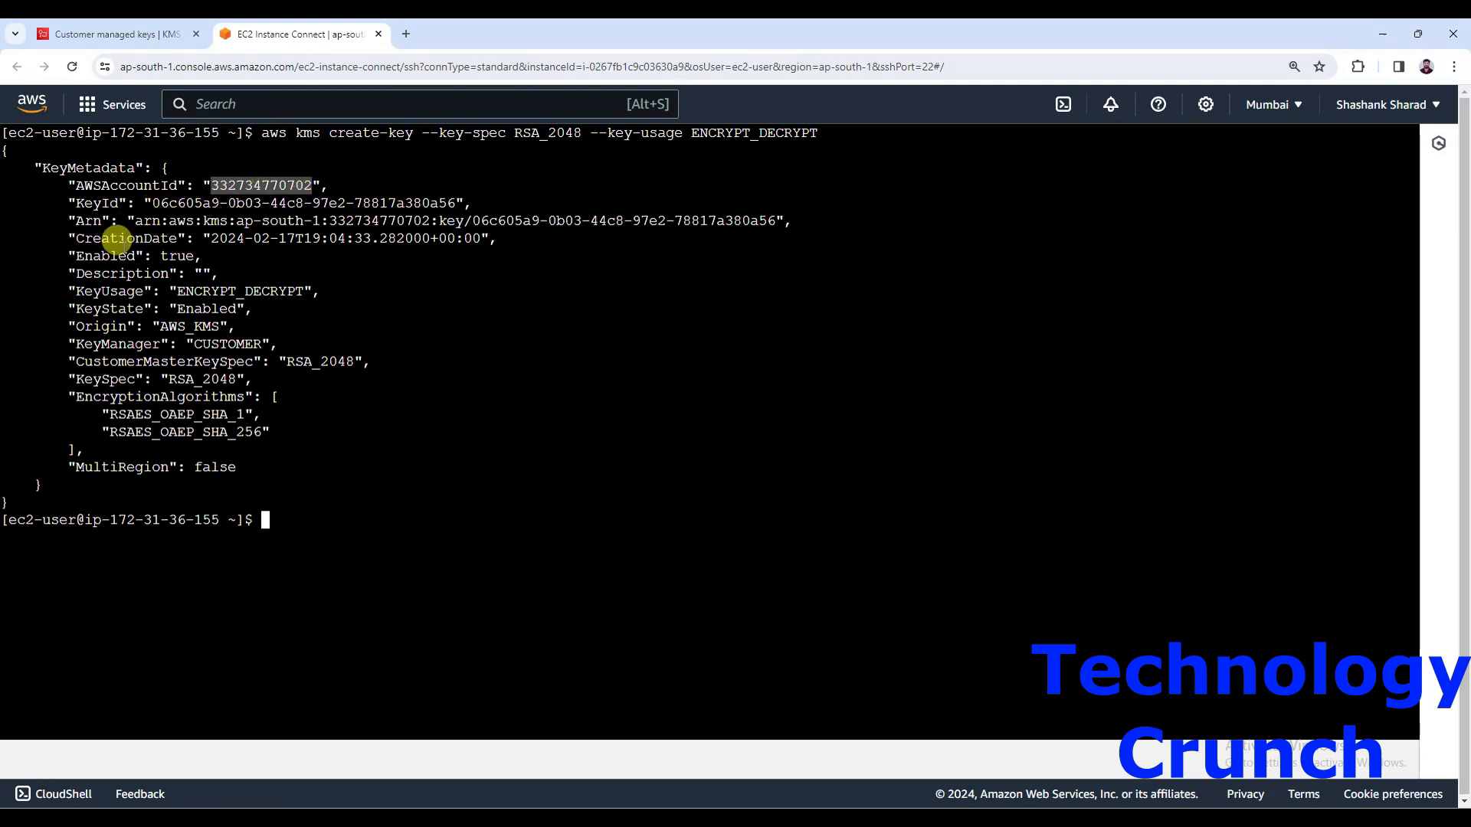
pyautogui.moveTo(207, 238); pyautogui.dragTo(481, 234)
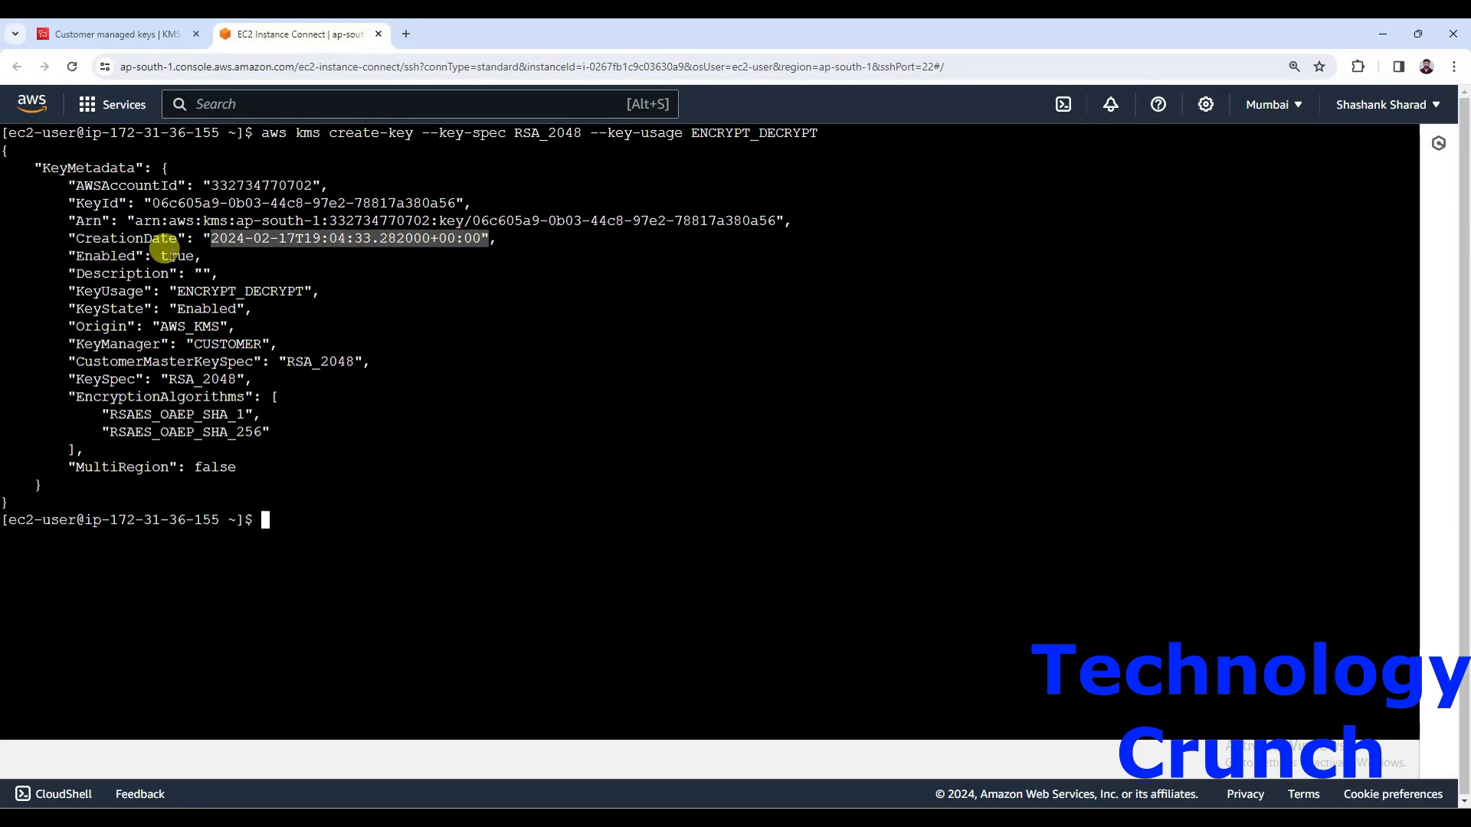
pyautogui.click(170, 253)
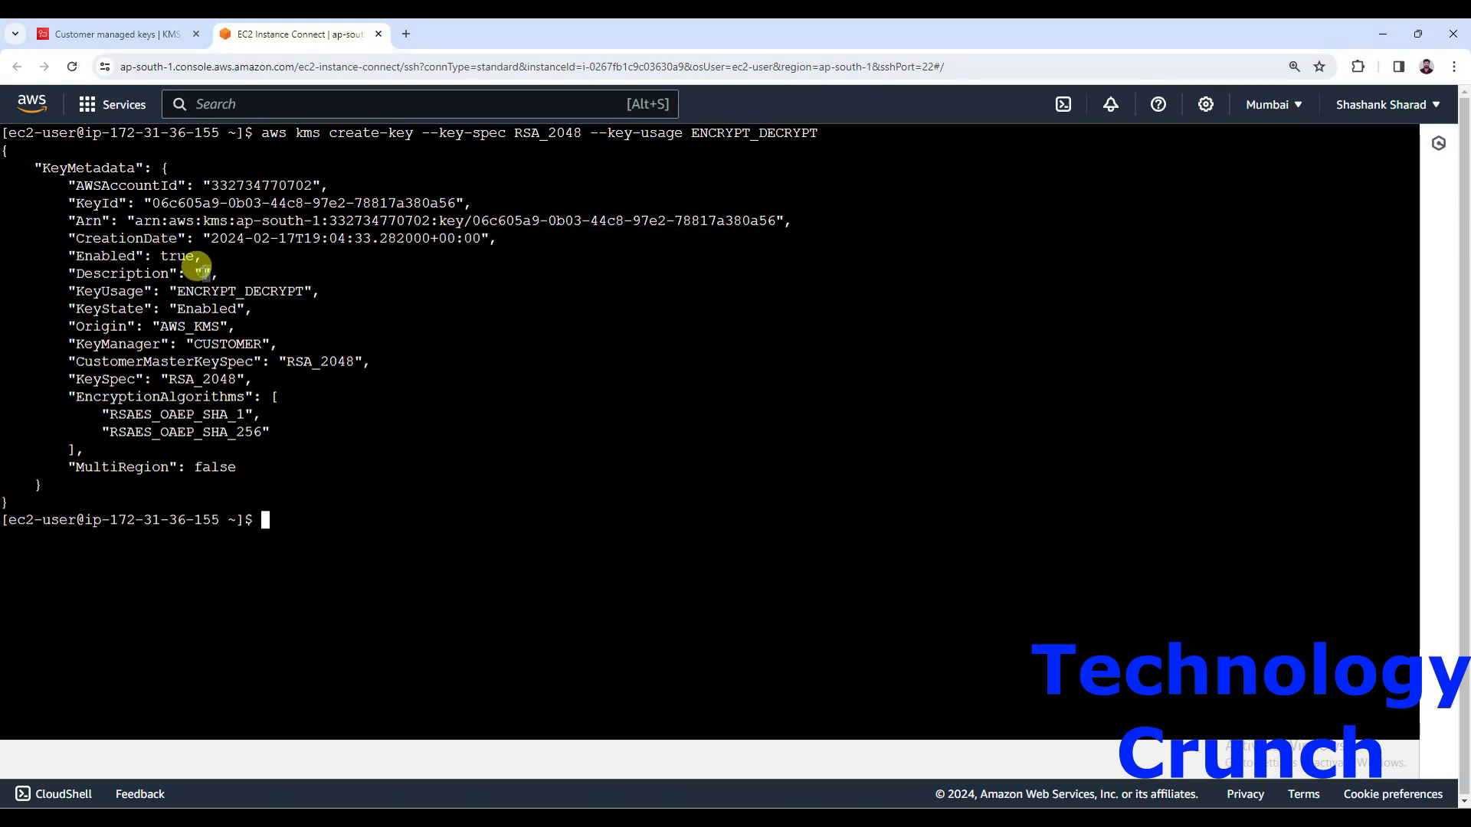
pyautogui.doubleClick(212, 291)
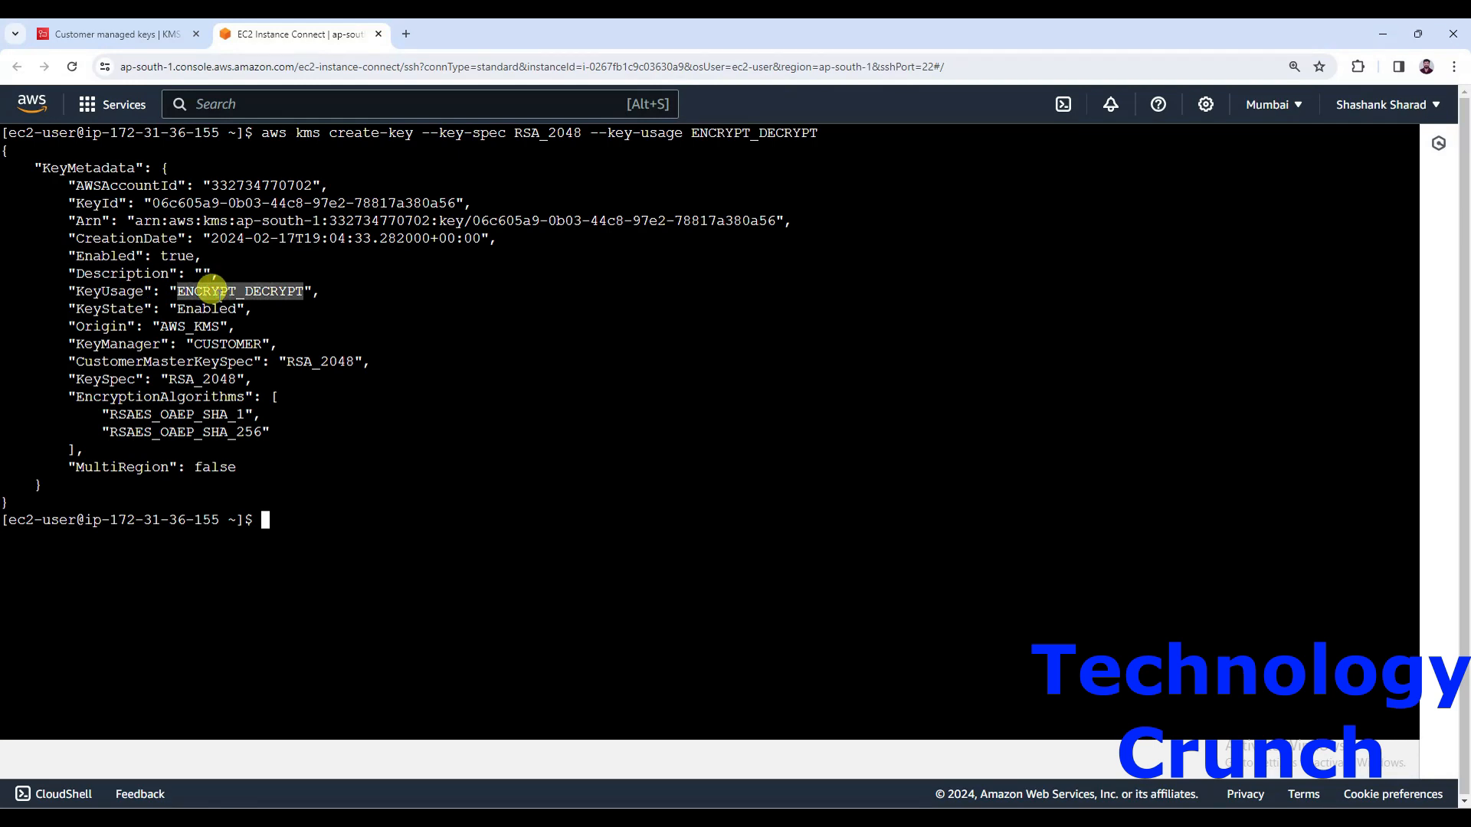
pyautogui.doubleClick(207, 308)
pyautogui.doubleClick(190, 326)
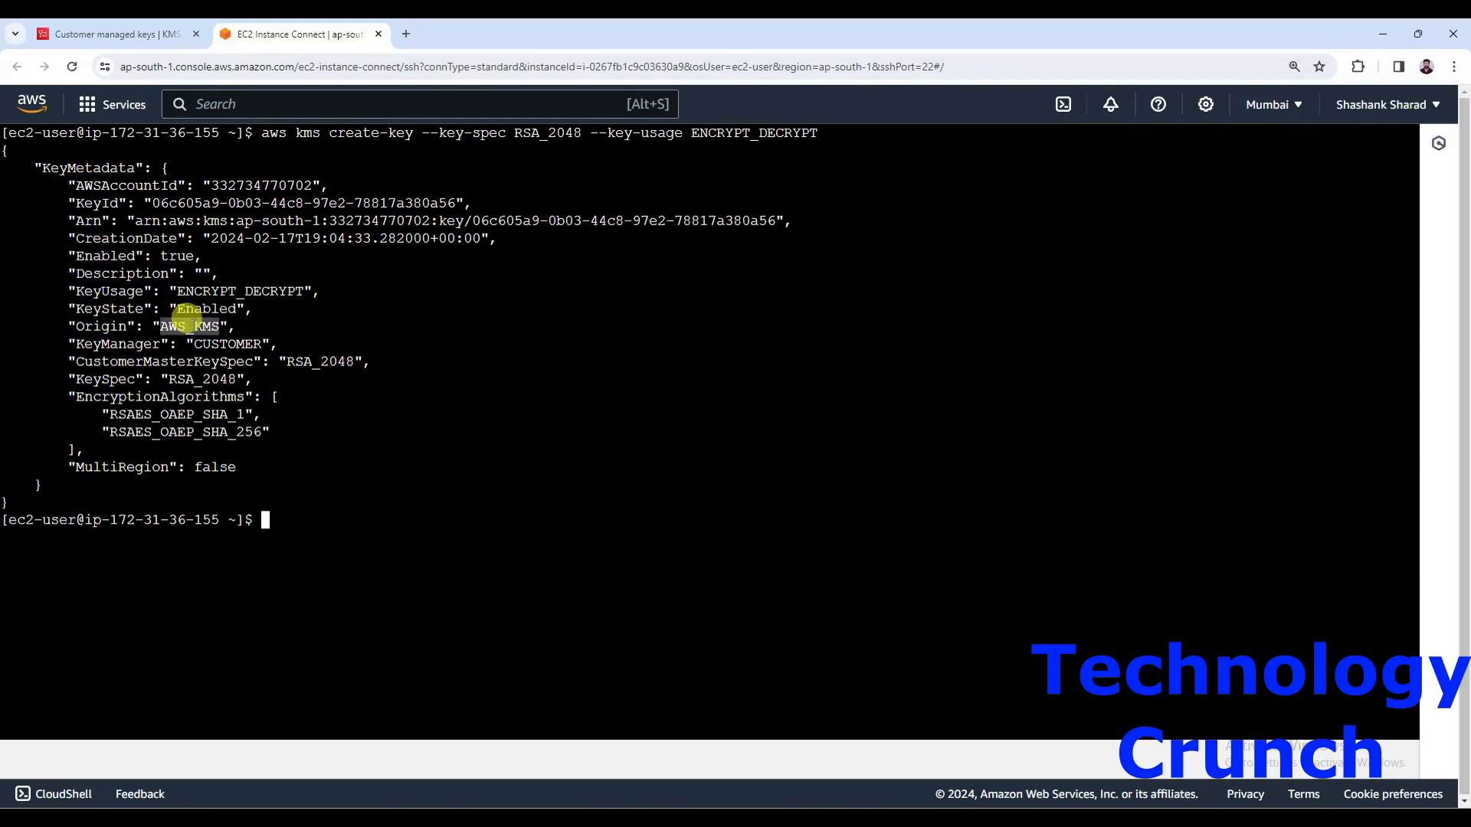
pyautogui.doubleClick(229, 343)
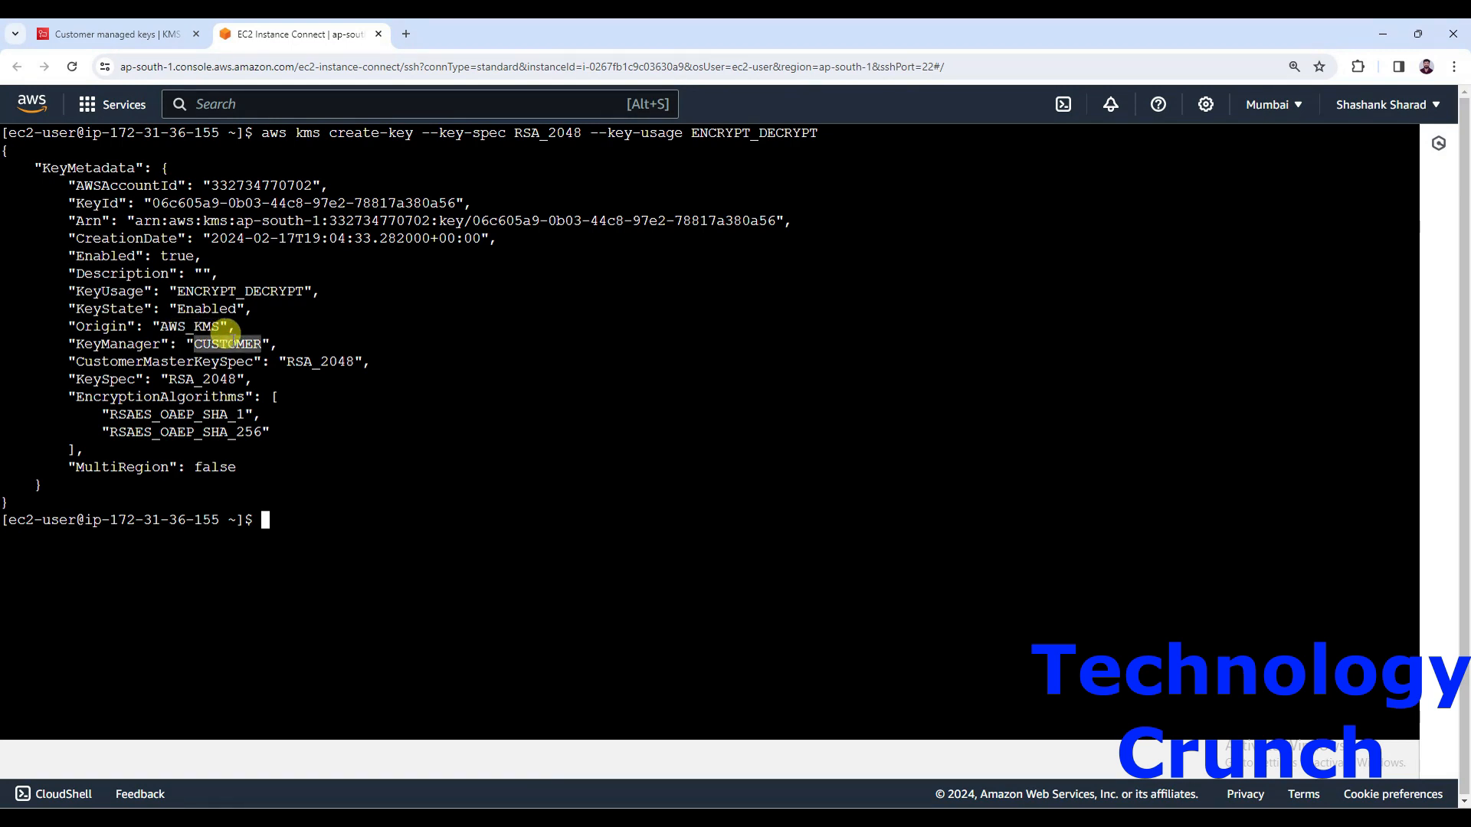
pyautogui.click(338, 359)
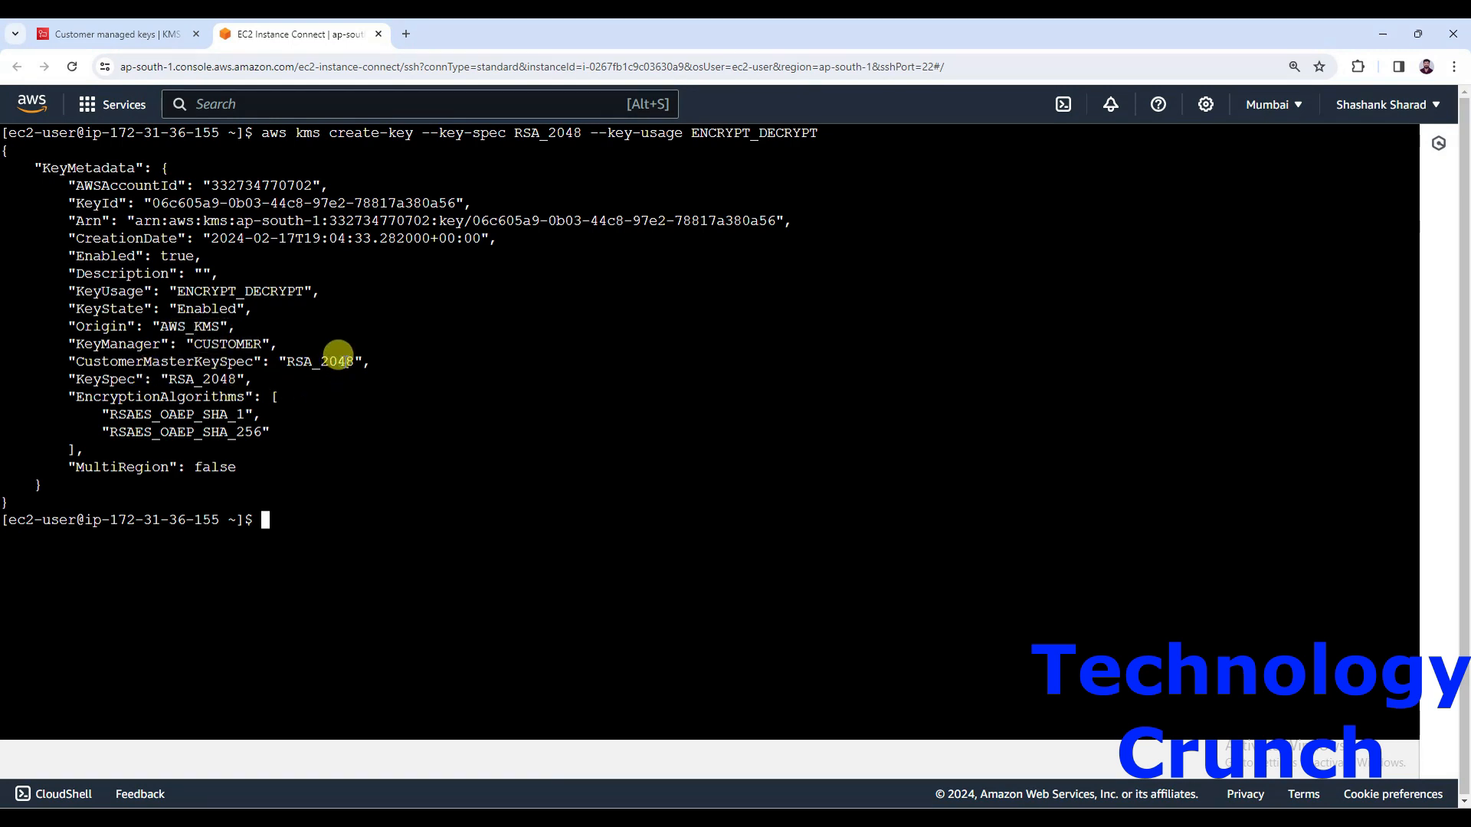
pyautogui.doubleClick(211, 458)
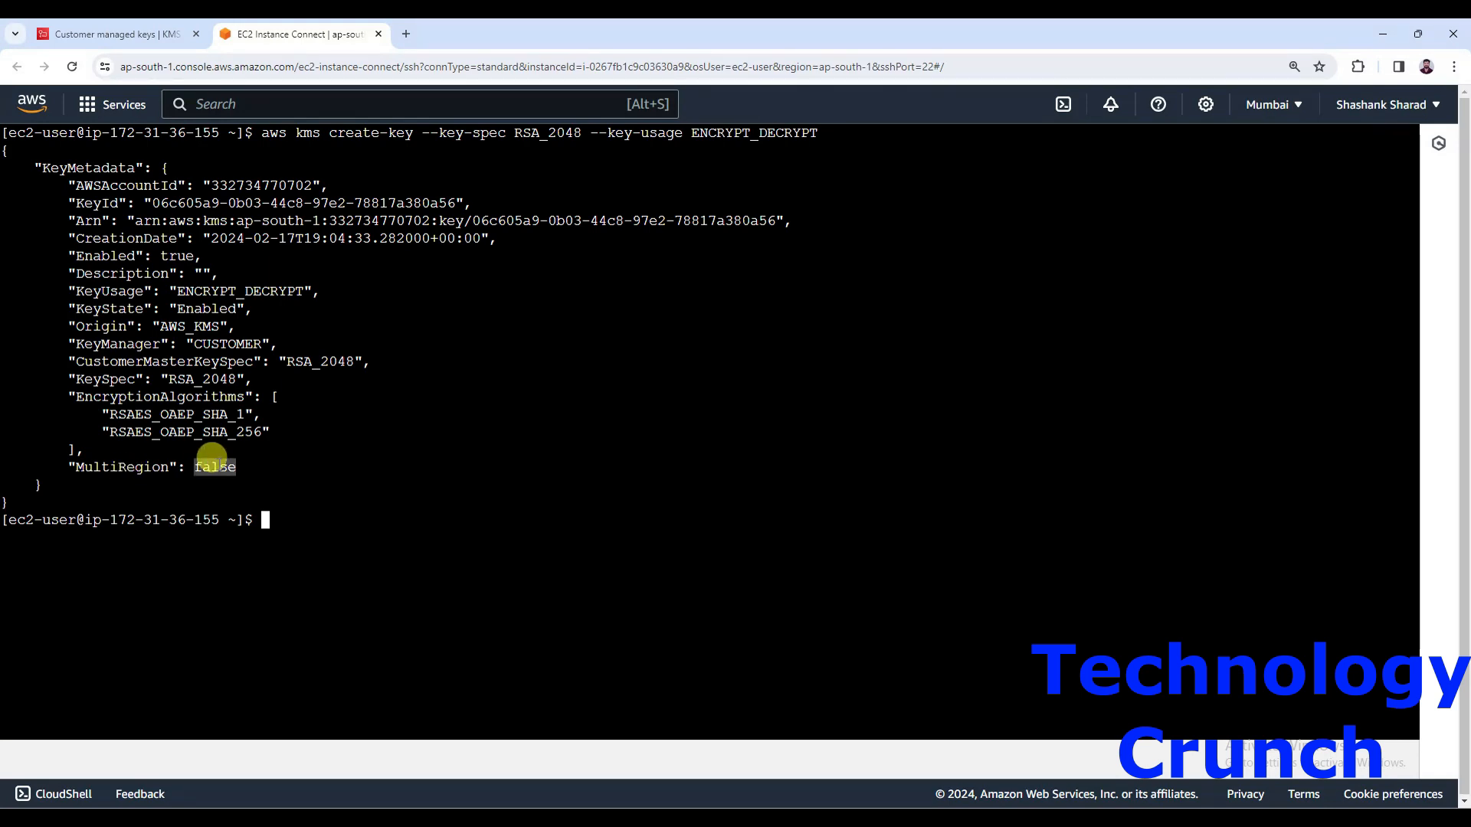
# Recall the create-key command and replace its --key-usage value with SIGH_VERIFY, without running it
pyautogui.press('Up')
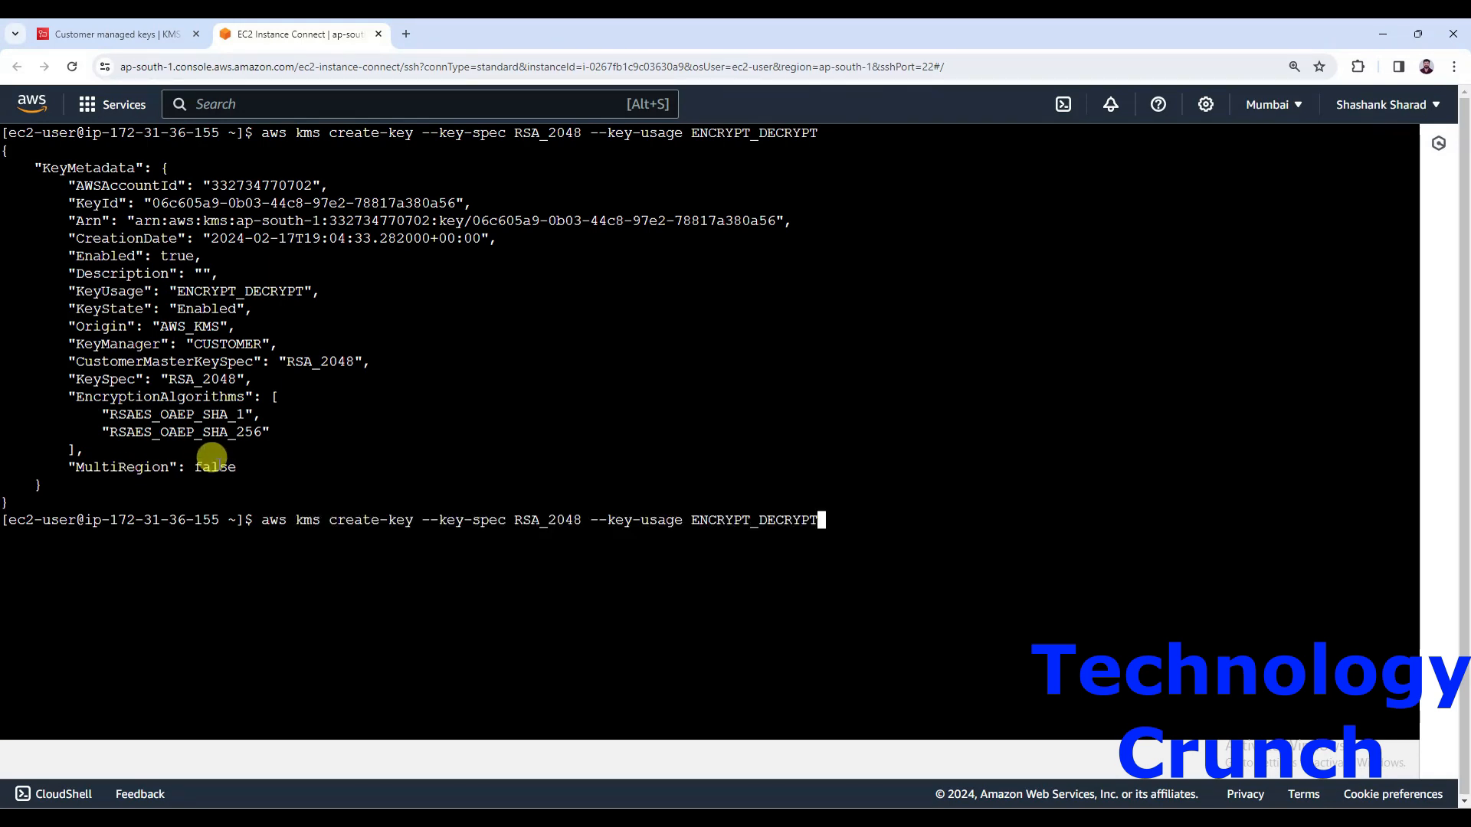
pyautogui.press('BackSpace')
pyautogui.press('BackSpace')
pyautogui.press('BackSpace')
pyautogui.press('BackSpace')
pyautogui.press('BackSpace')
pyautogui.press('BackSpace')
pyautogui.press('BackSpace')
pyautogui.press('BackSpace')
pyautogui.press('BackSpace')
pyautogui.press('BackSpace')
pyautogui.press('BackSpace')
pyautogui.press('BackSpace')
pyautogui.press('BackSpace')
pyautogui.press('BackSpace')
pyautogui.press('BackSpace')
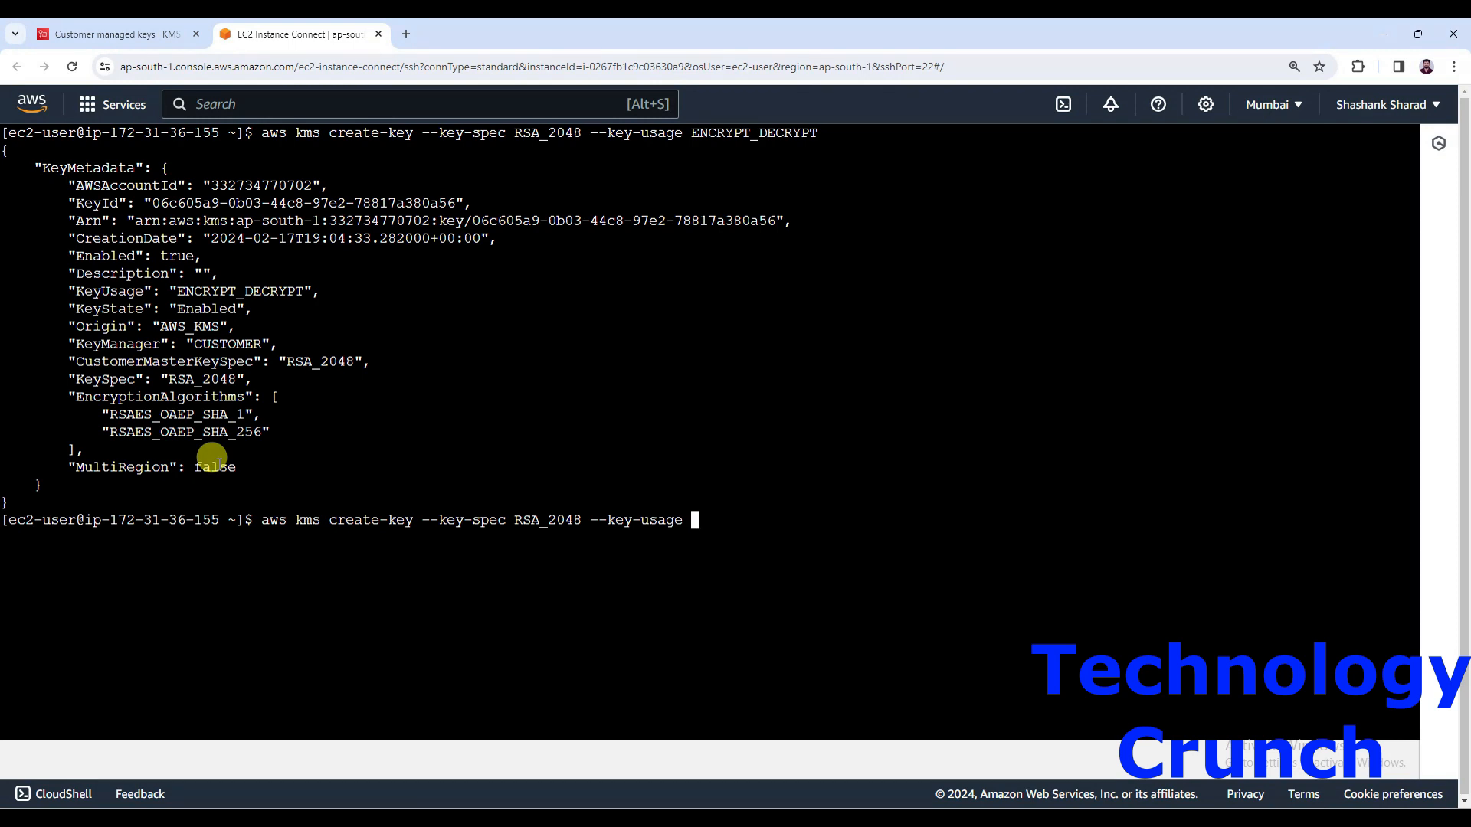
pyautogui.write('SIGH_VERIFY')
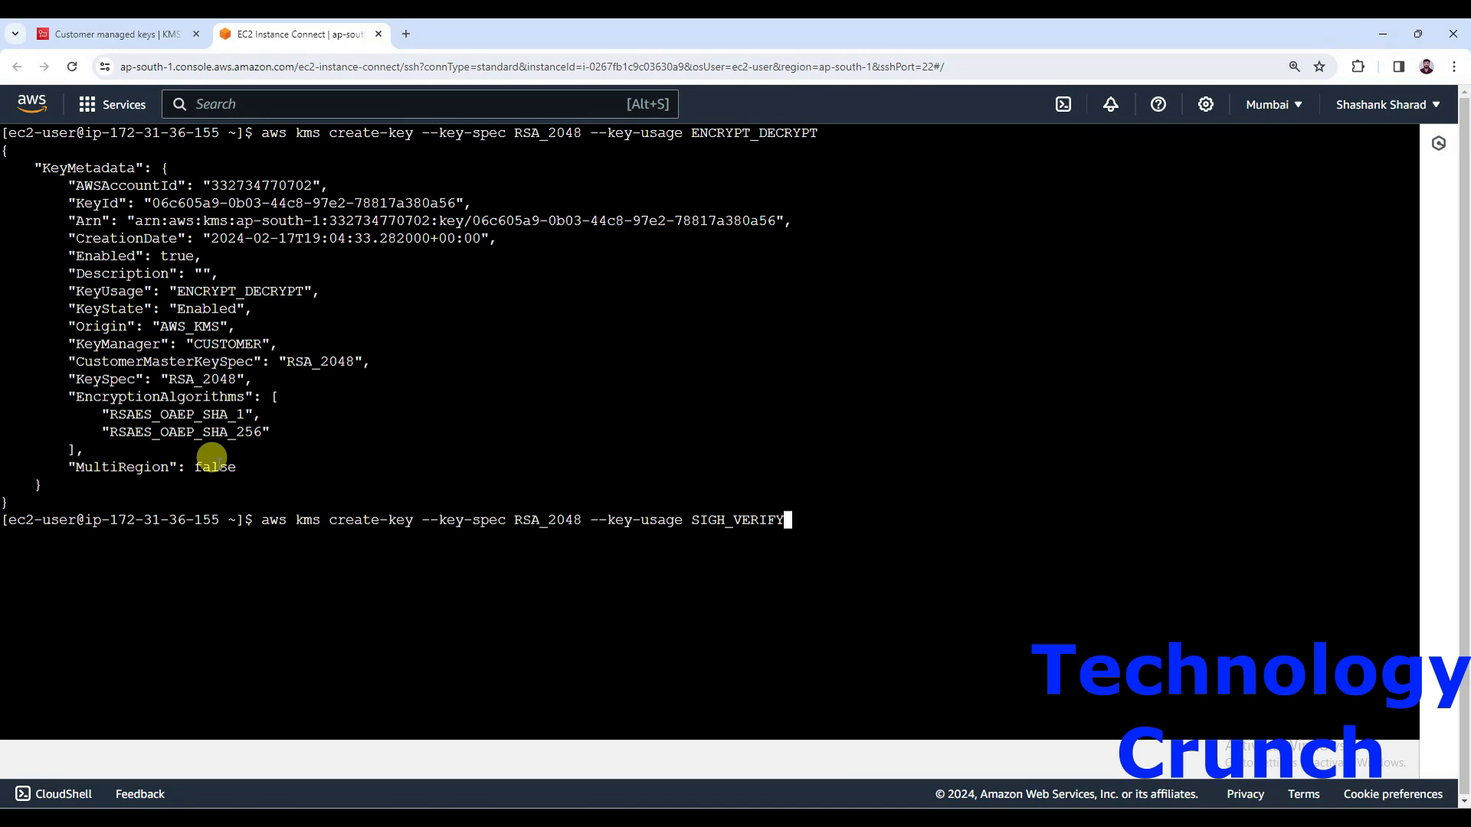
# Reload the customer managed keys list in KMS, widen the Key ID column to check the keys, and return to the terminal
pyautogui.click(125, 35)
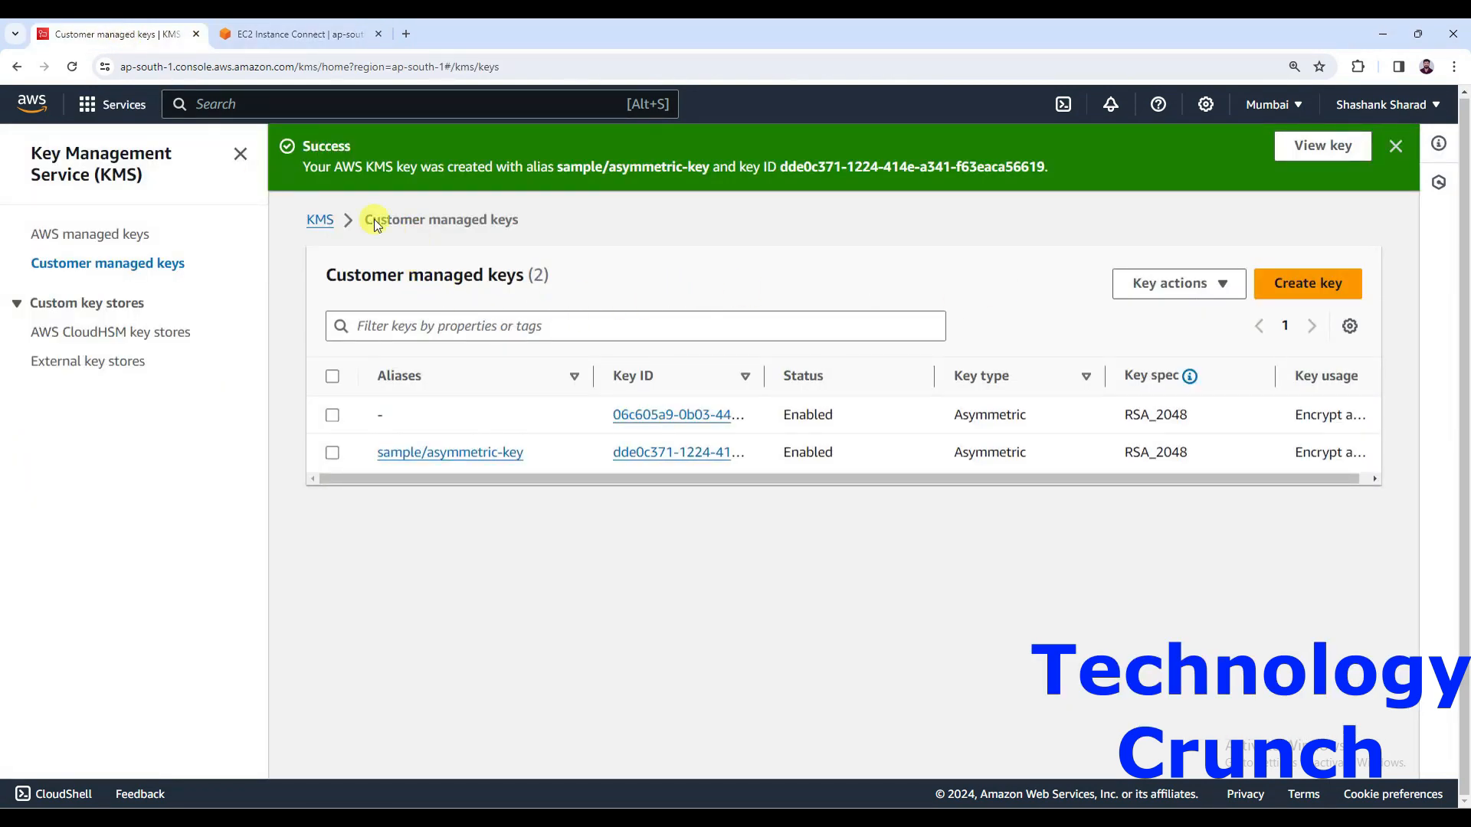
pyautogui.click(72, 68)
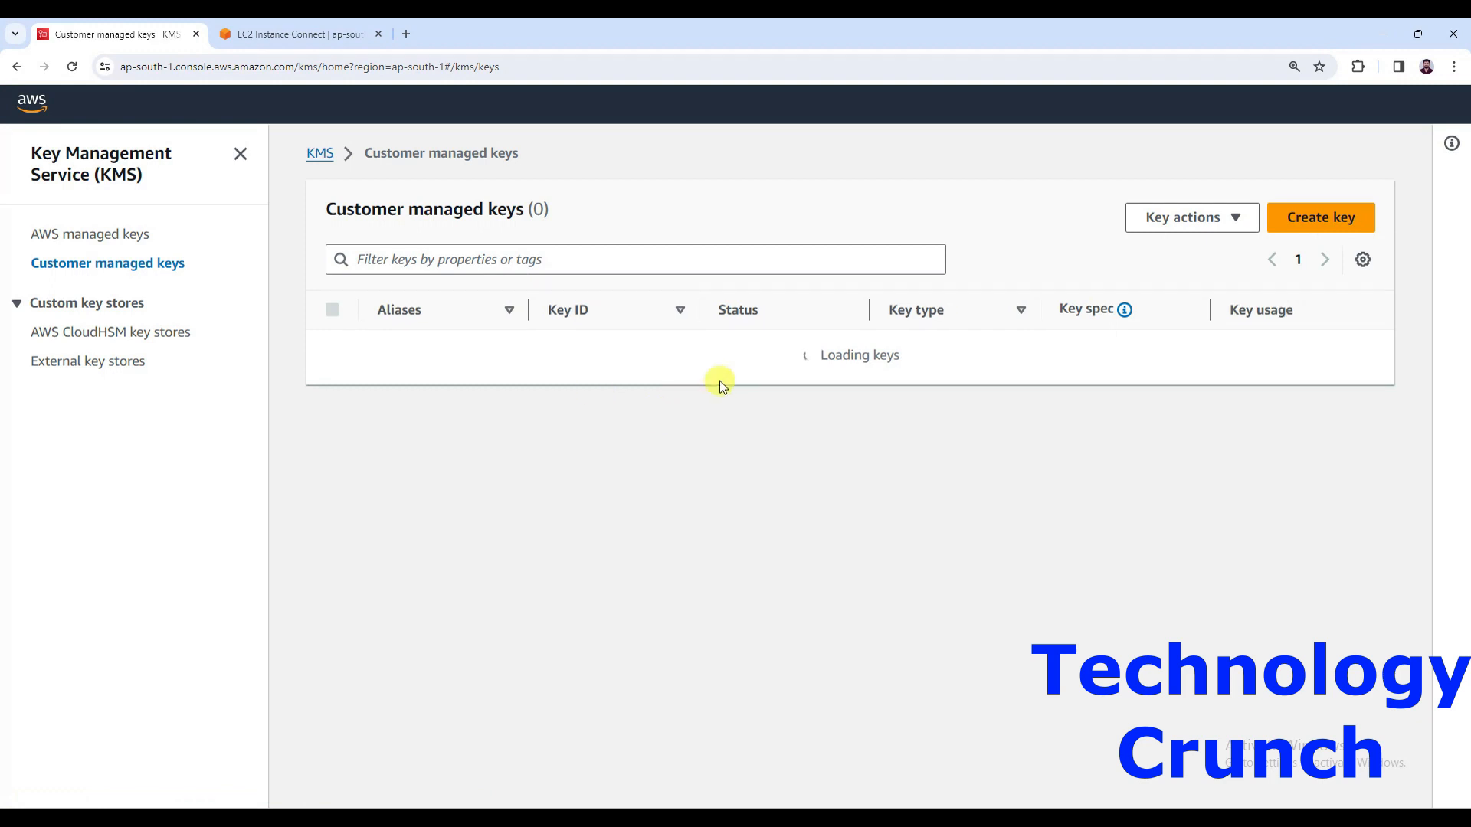
pyautogui.moveTo(697, 311); pyautogui.dragTo(728, 310)
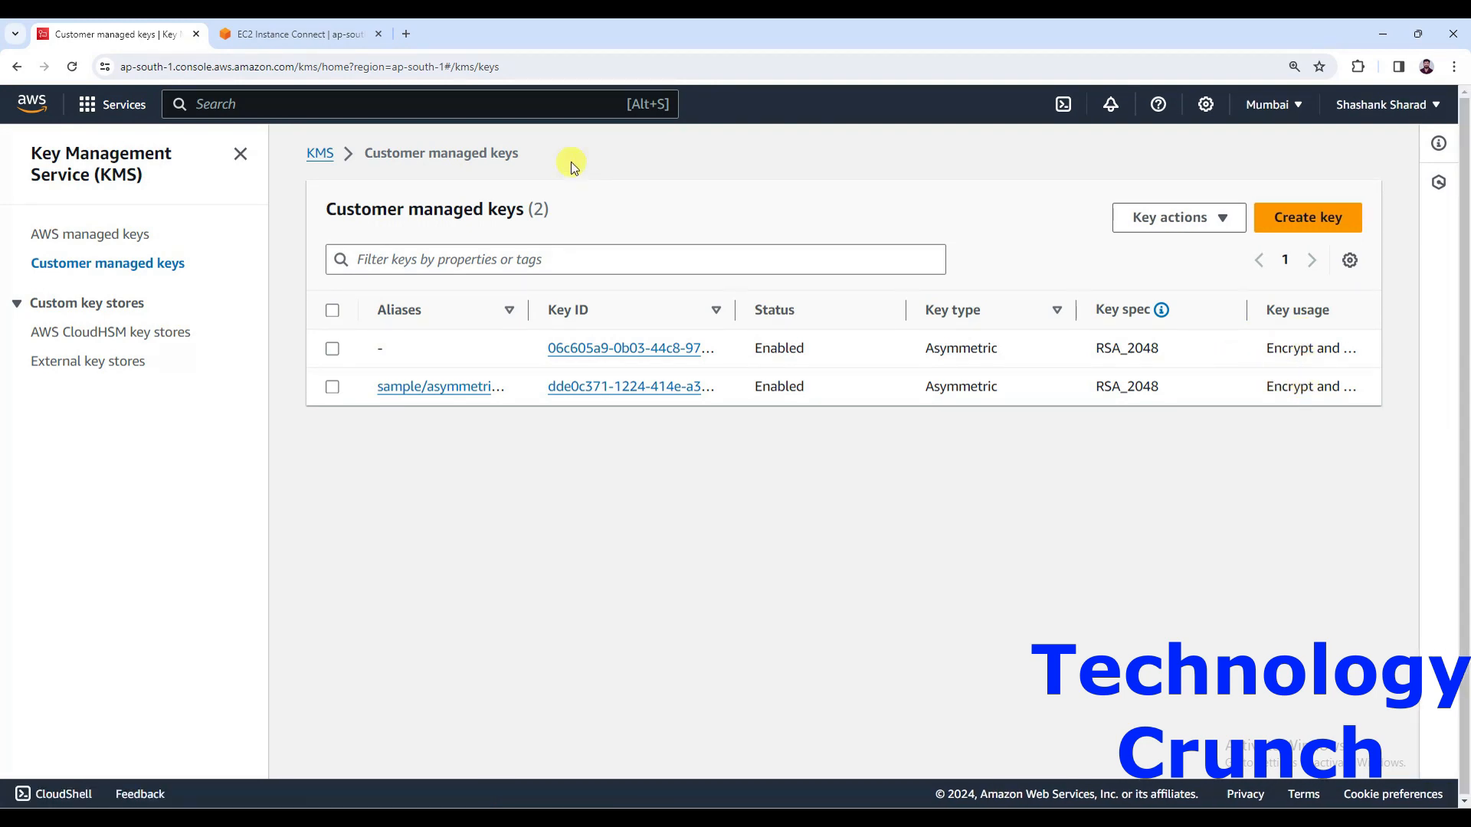
pyautogui.click(280, 27)
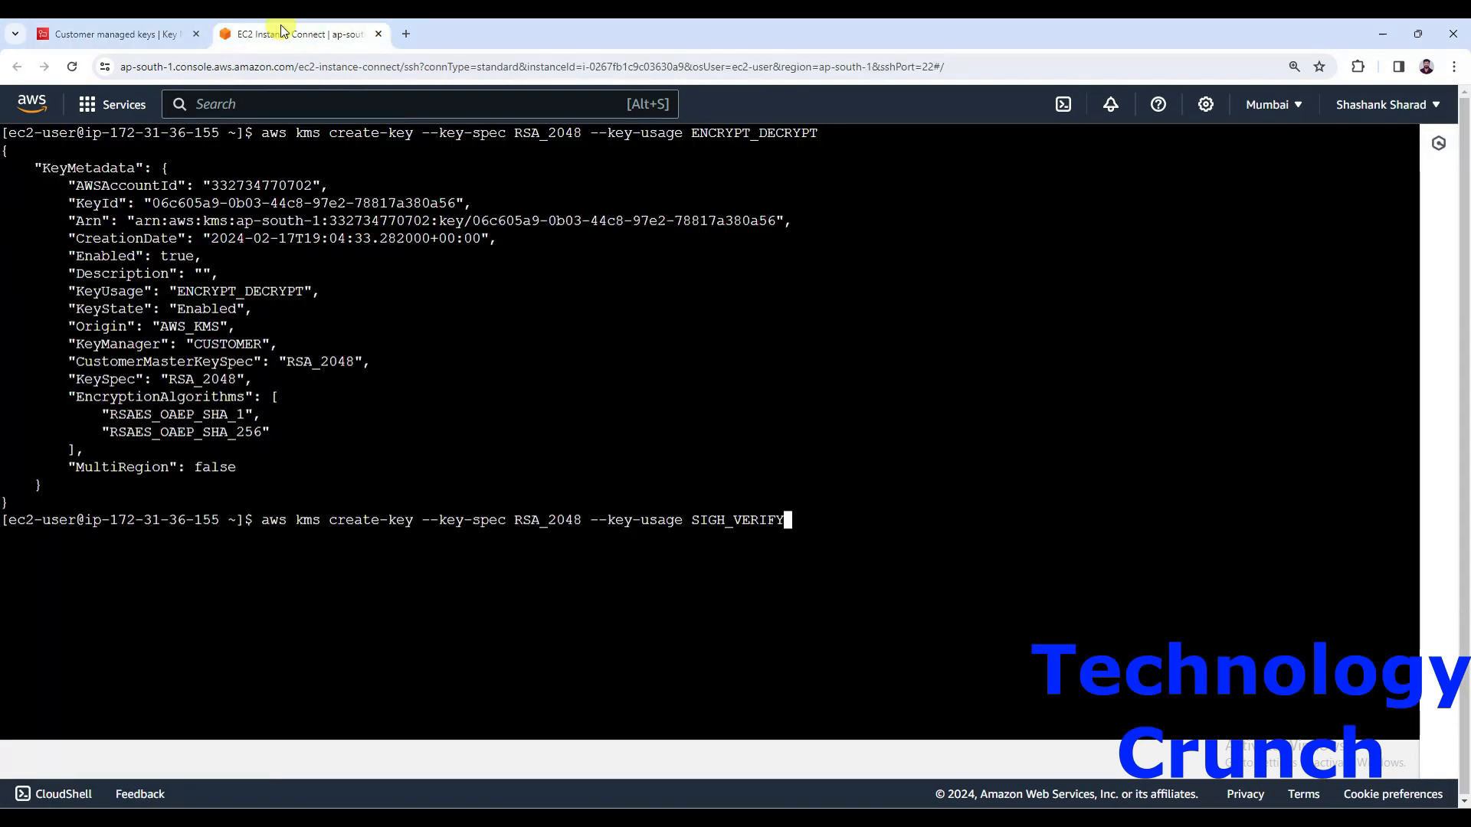
# Run the pending create-key command, then recall it, correct the --key-usage value to SIGN_VERIFY and run it again
pyautogui.press('Return')
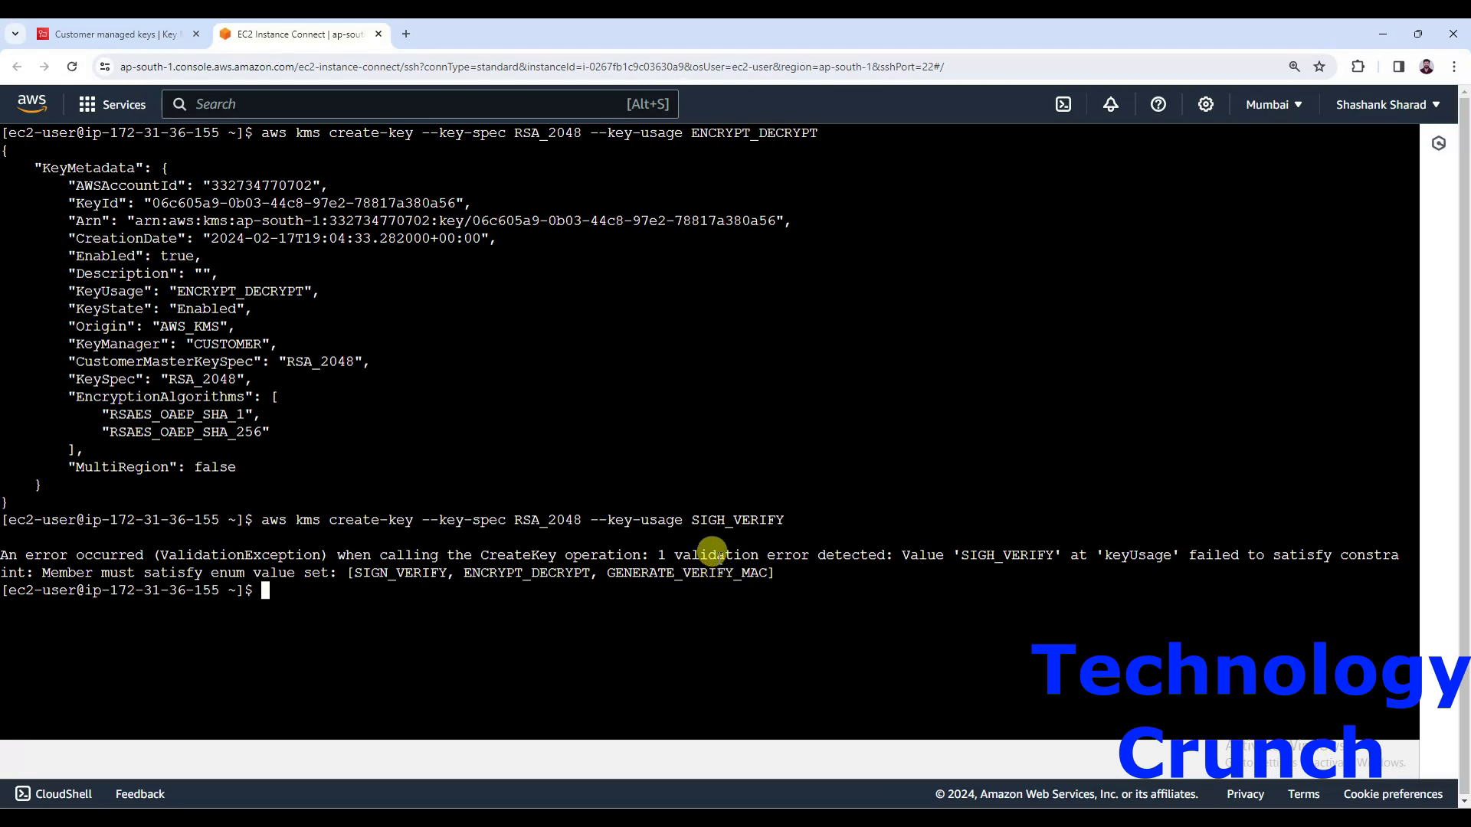
pyautogui.press('Up')
pyautogui.press('Left')
pyautogui.press('Left')
pyautogui.press('Left')
pyautogui.press('Left')
pyautogui.press('Left')
pyautogui.press('Left')
pyautogui.press('Left')
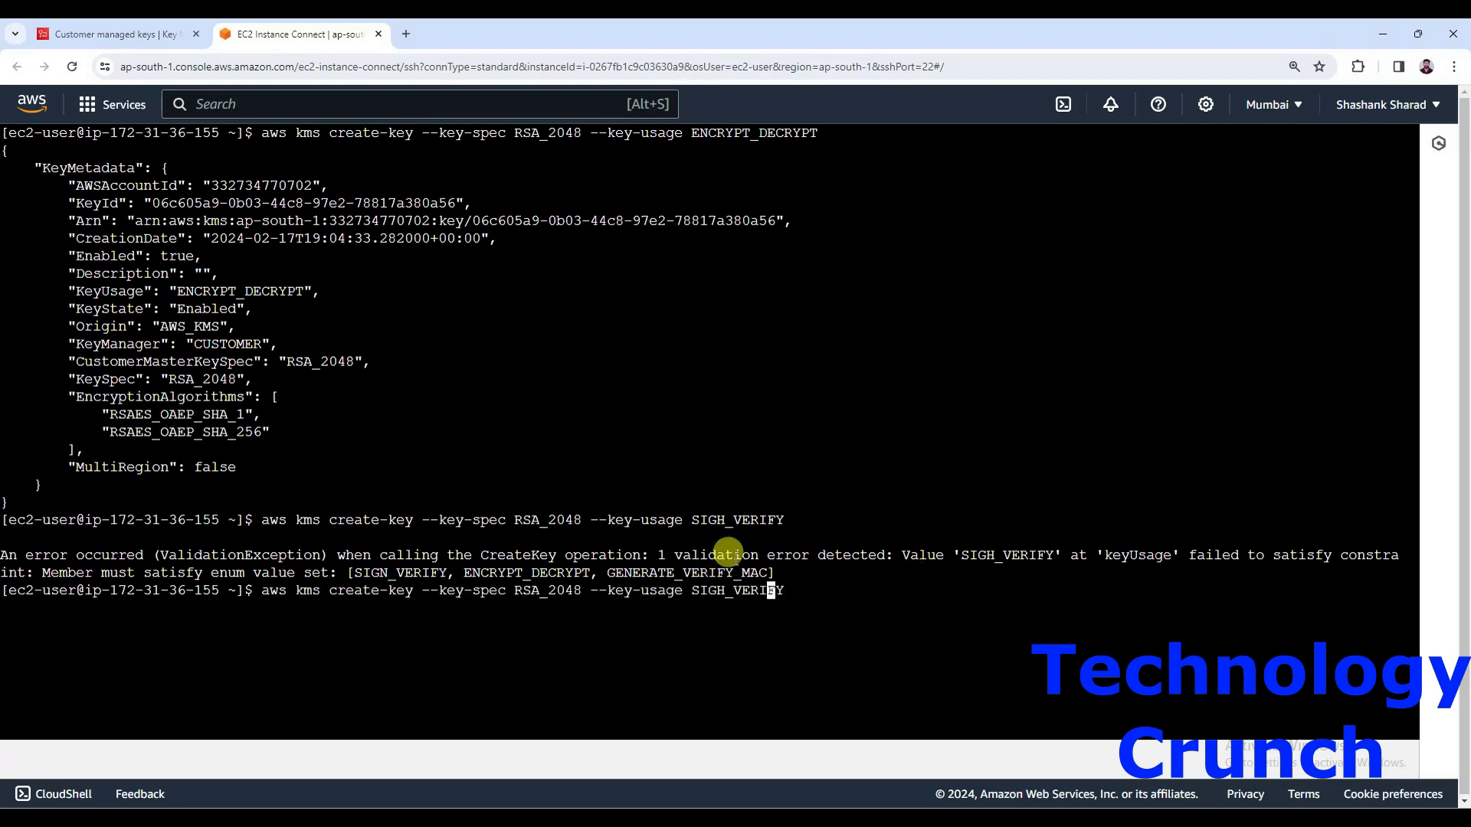
pyautogui.press('BackSpace')
pyautogui.write('N')
pyautogui.press('Right')
pyautogui.press('Right')
pyautogui.press('Right')
pyautogui.press('Right')
pyautogui.press('Right')
pyautogui.press('Right')
pyautogui.press('Right')
pyautogui.press('Return')
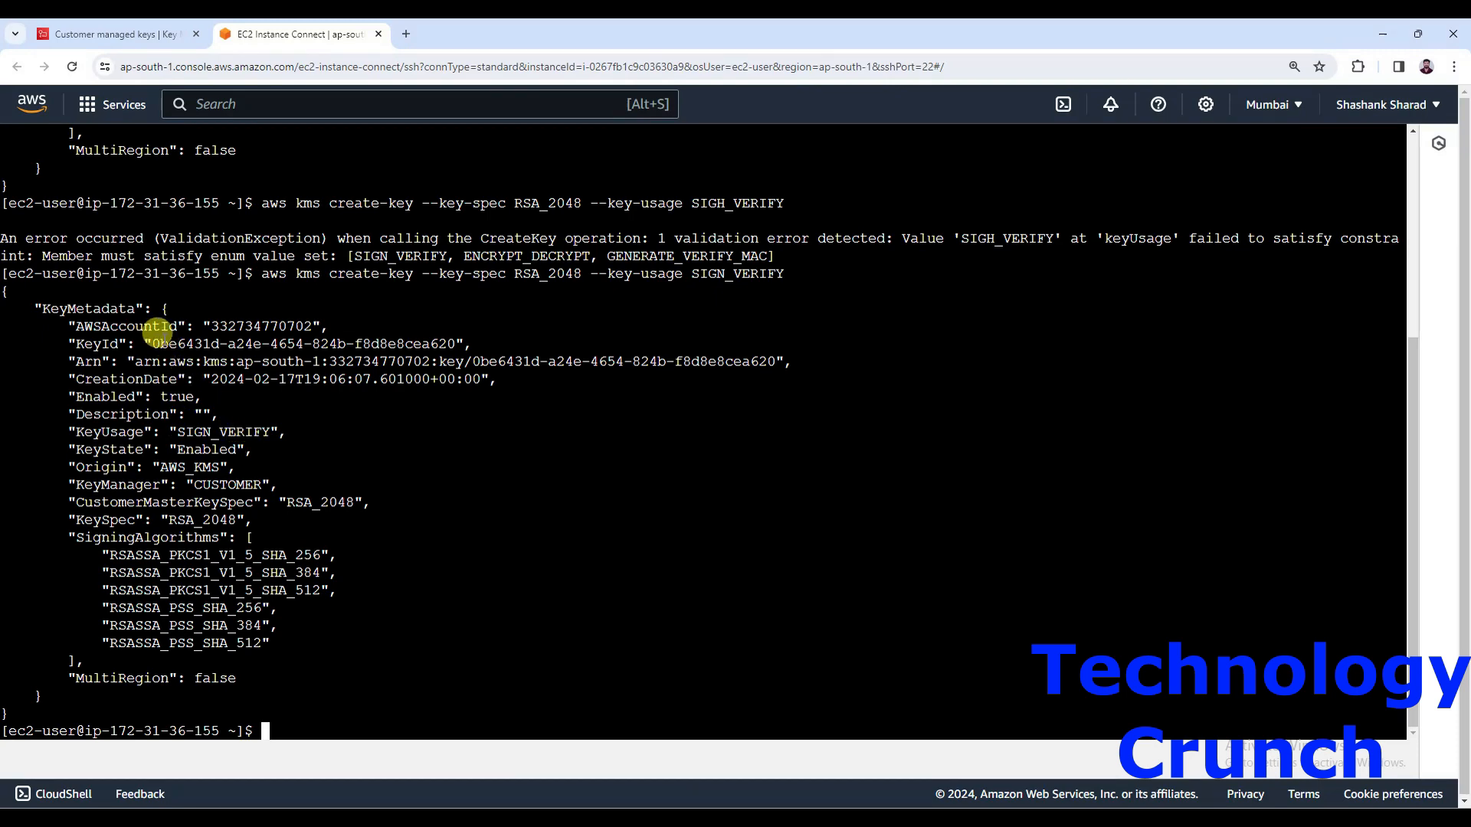
# Check the new key's usage in the KMS customer managed keys list and return to the terminal
pyautogui.click(132, 33)
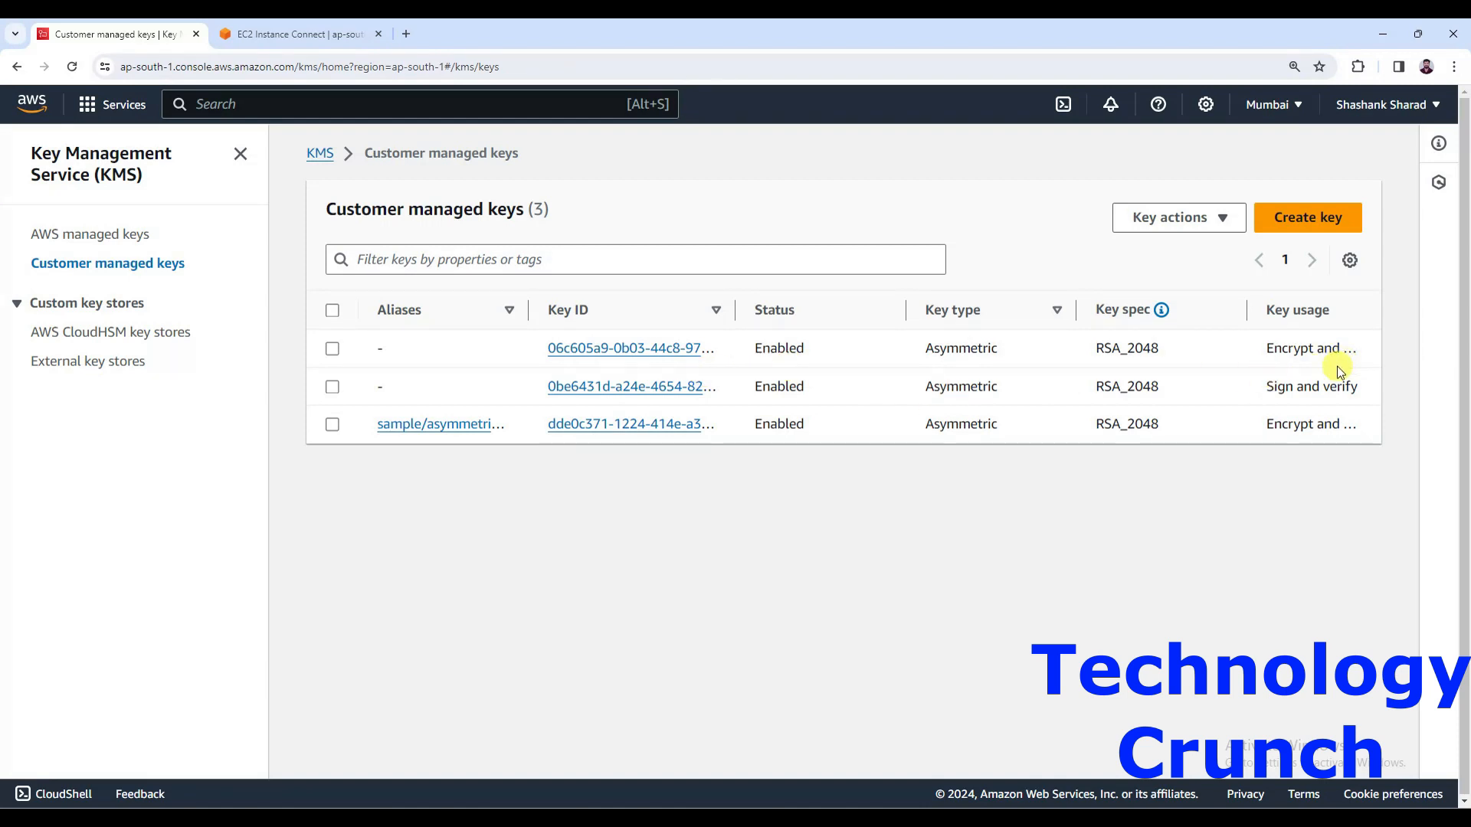
pyautogui.moveTo(1266, 387); pyautogui.dragTo(1362, 385)
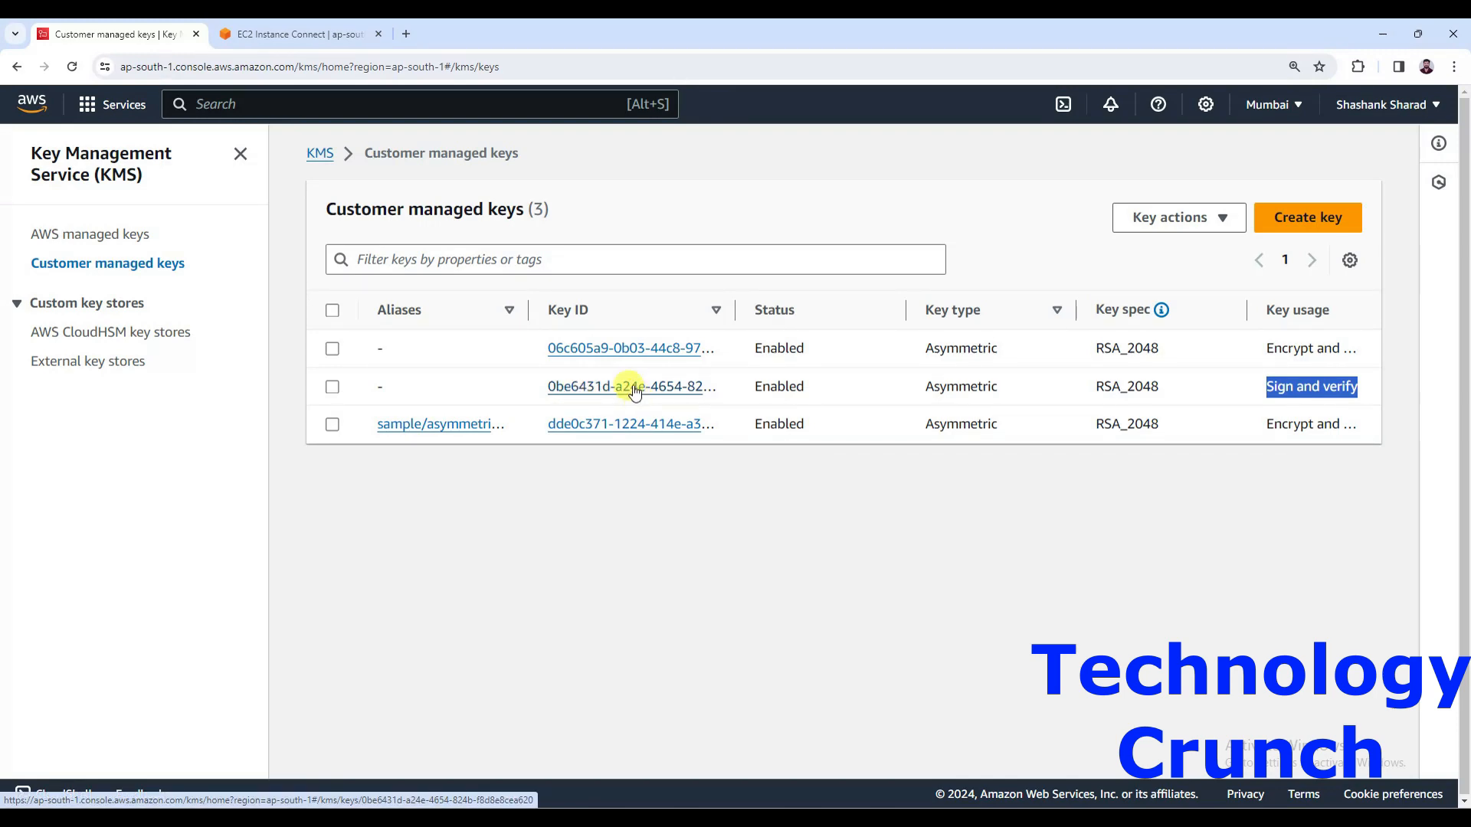
pyautogui.click(290, 33)
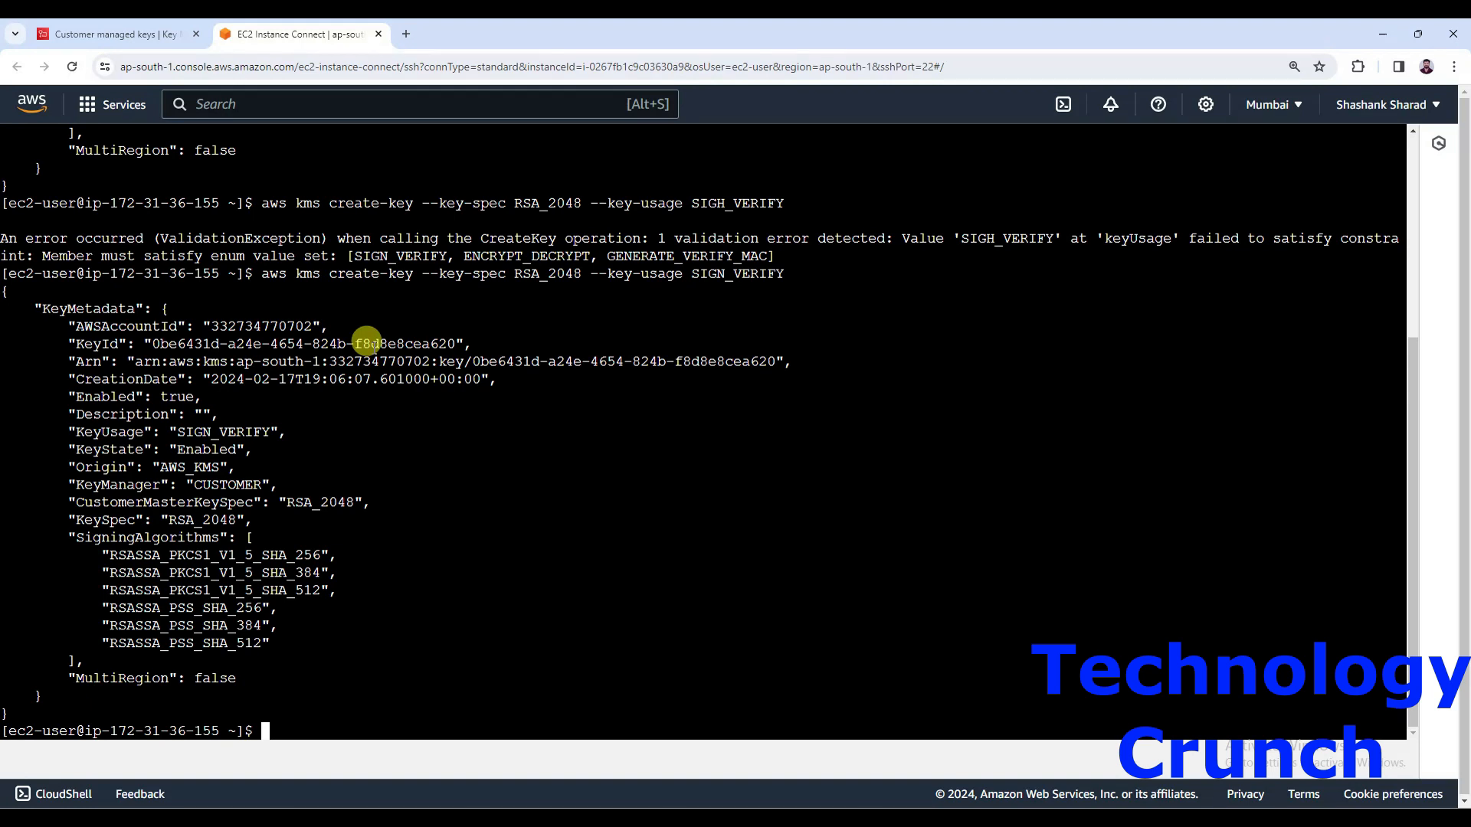
# Paste aws kms describe-key --key-id at the terminal prompt, without running it
pyautogui.rightClick(534, 526)
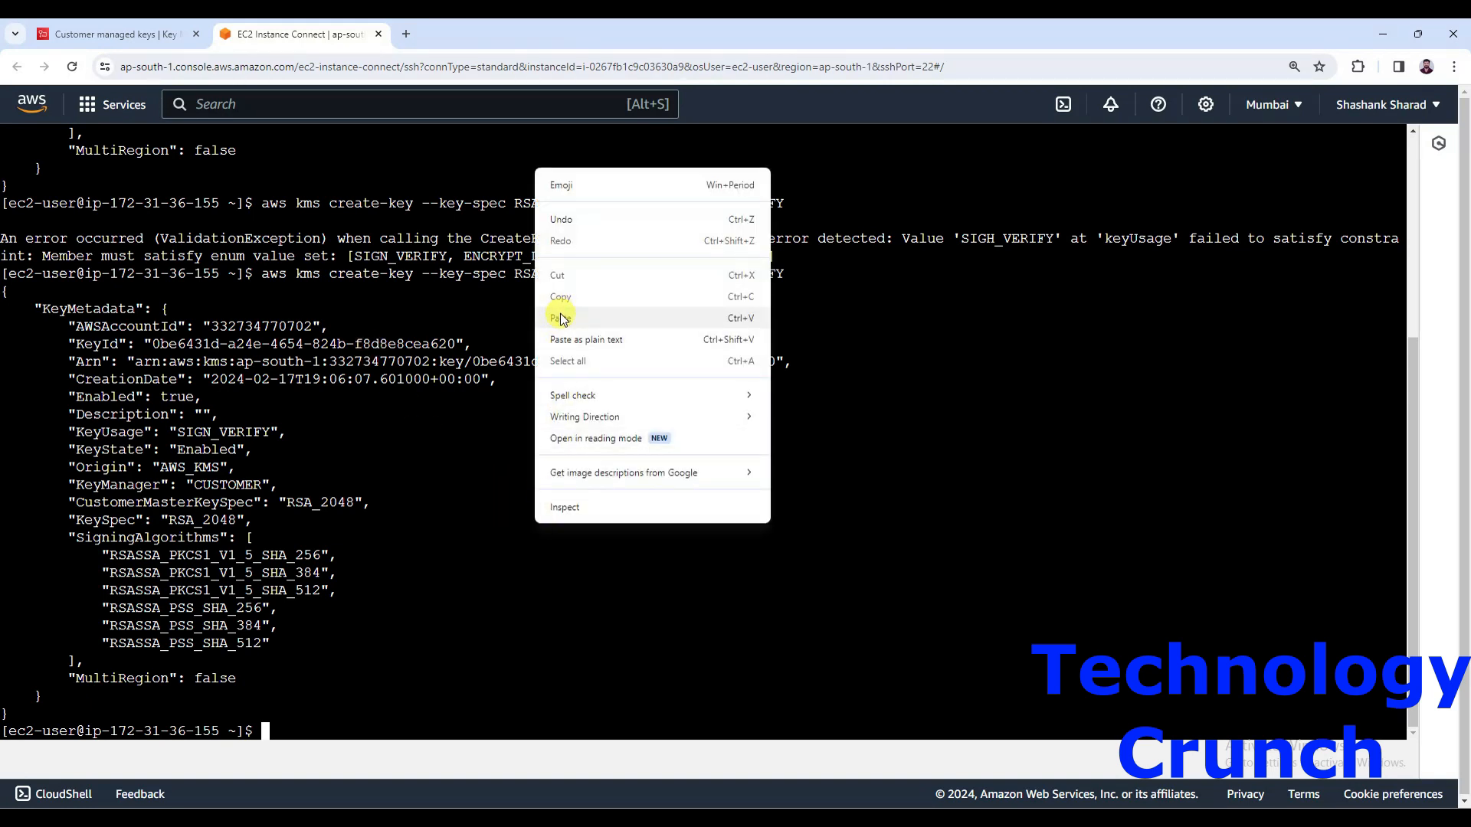
pyautogui.click(560, 319)
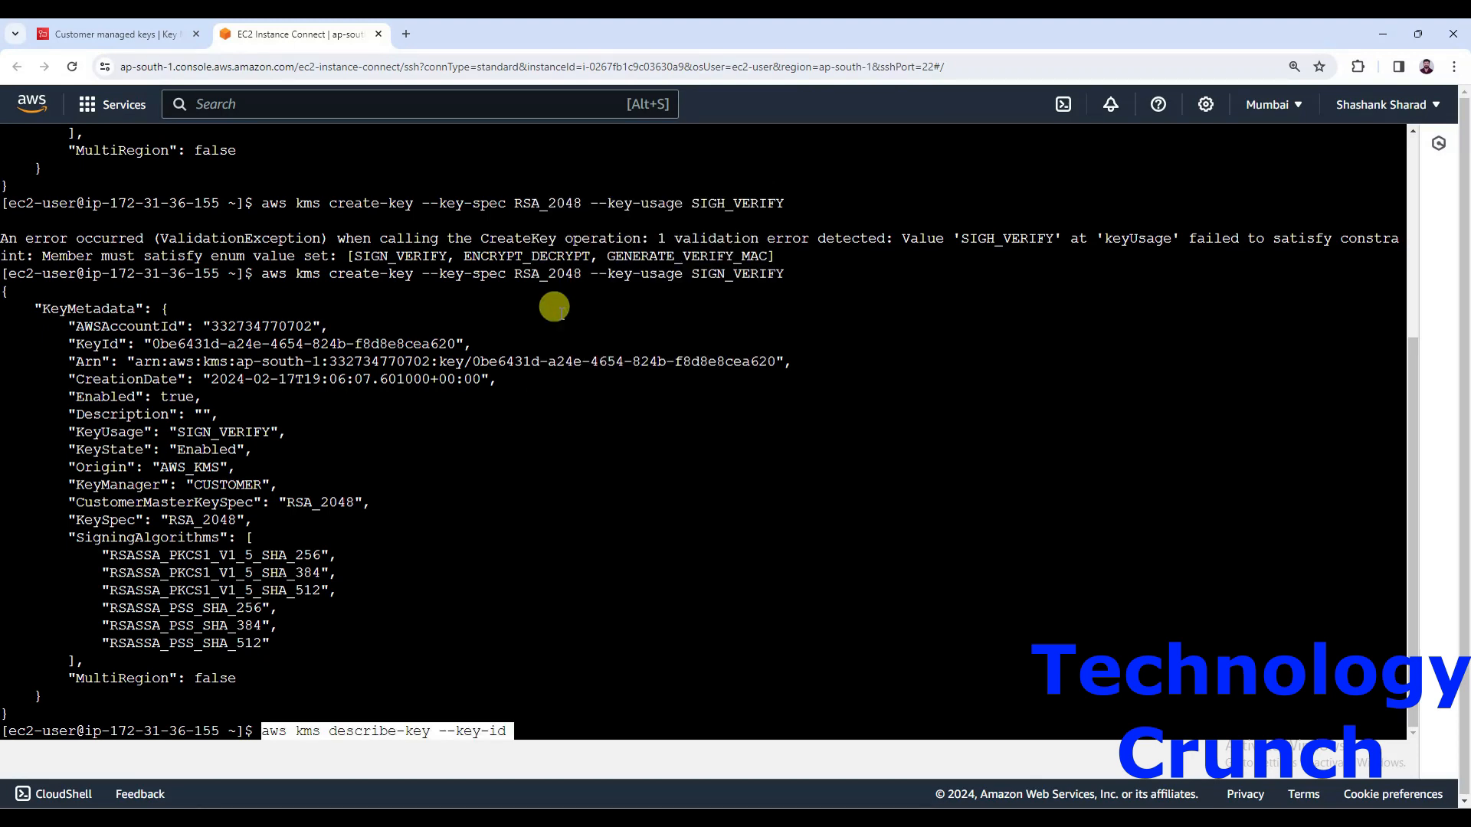
pyautogui.press('Right')
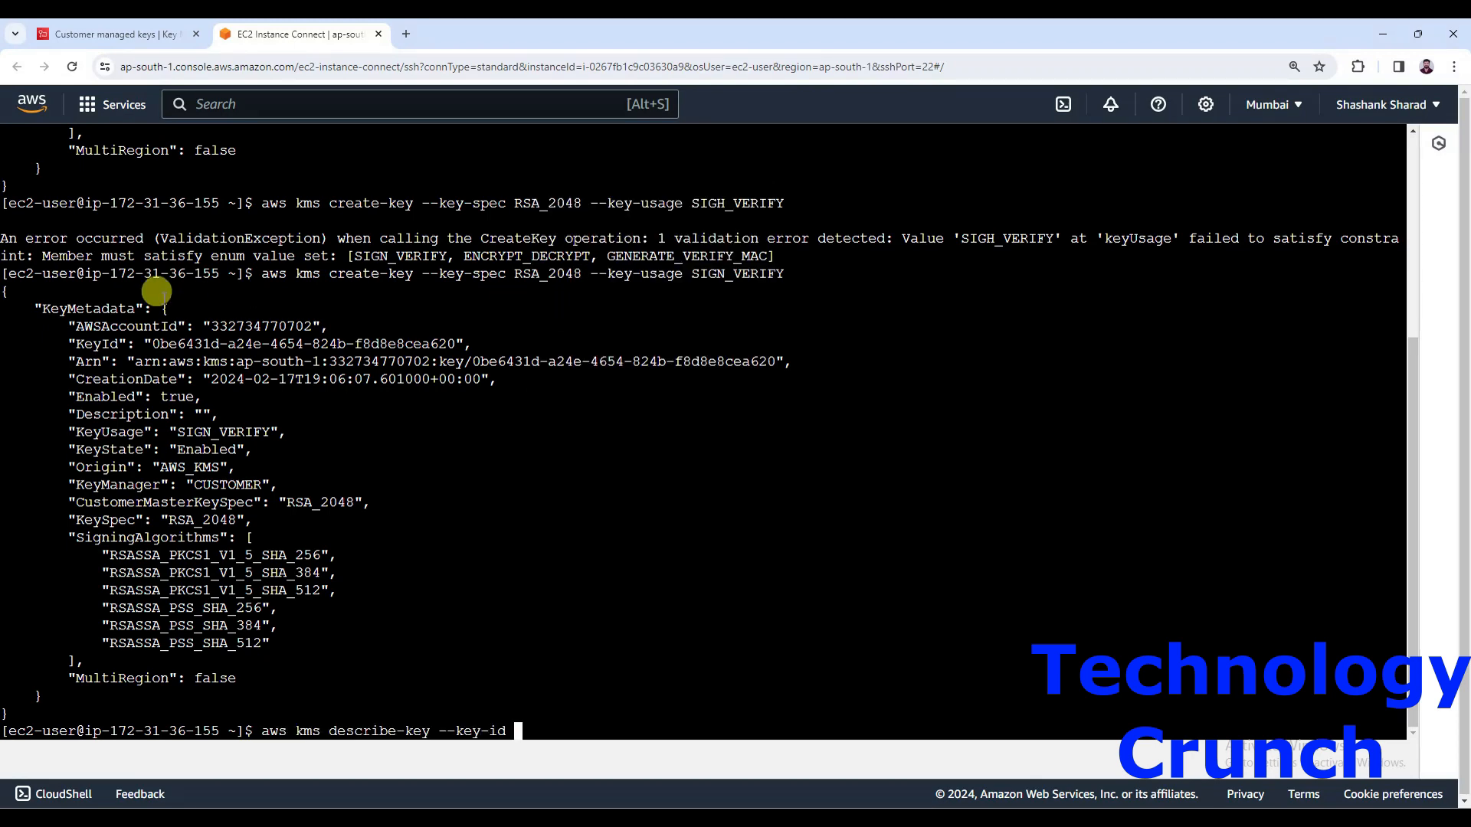
# In the KMS keys list, widen the Key ID column and copy the ID of the key with the sample/asymmetric alias
pyautogui.click(132, 34)
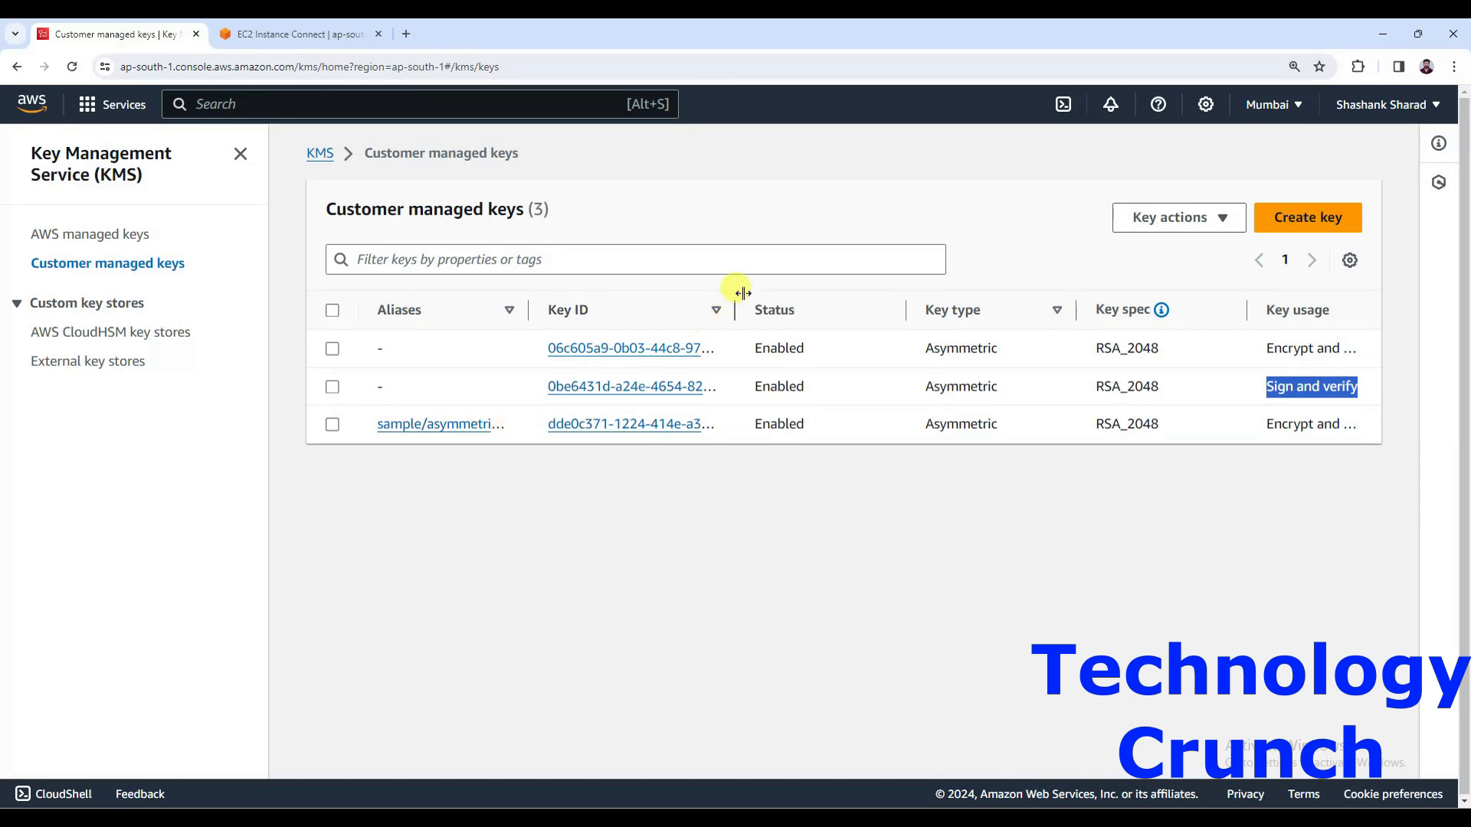
pyautogui.moveTo(735, 308); pyautogui.dragTo(939, 309)
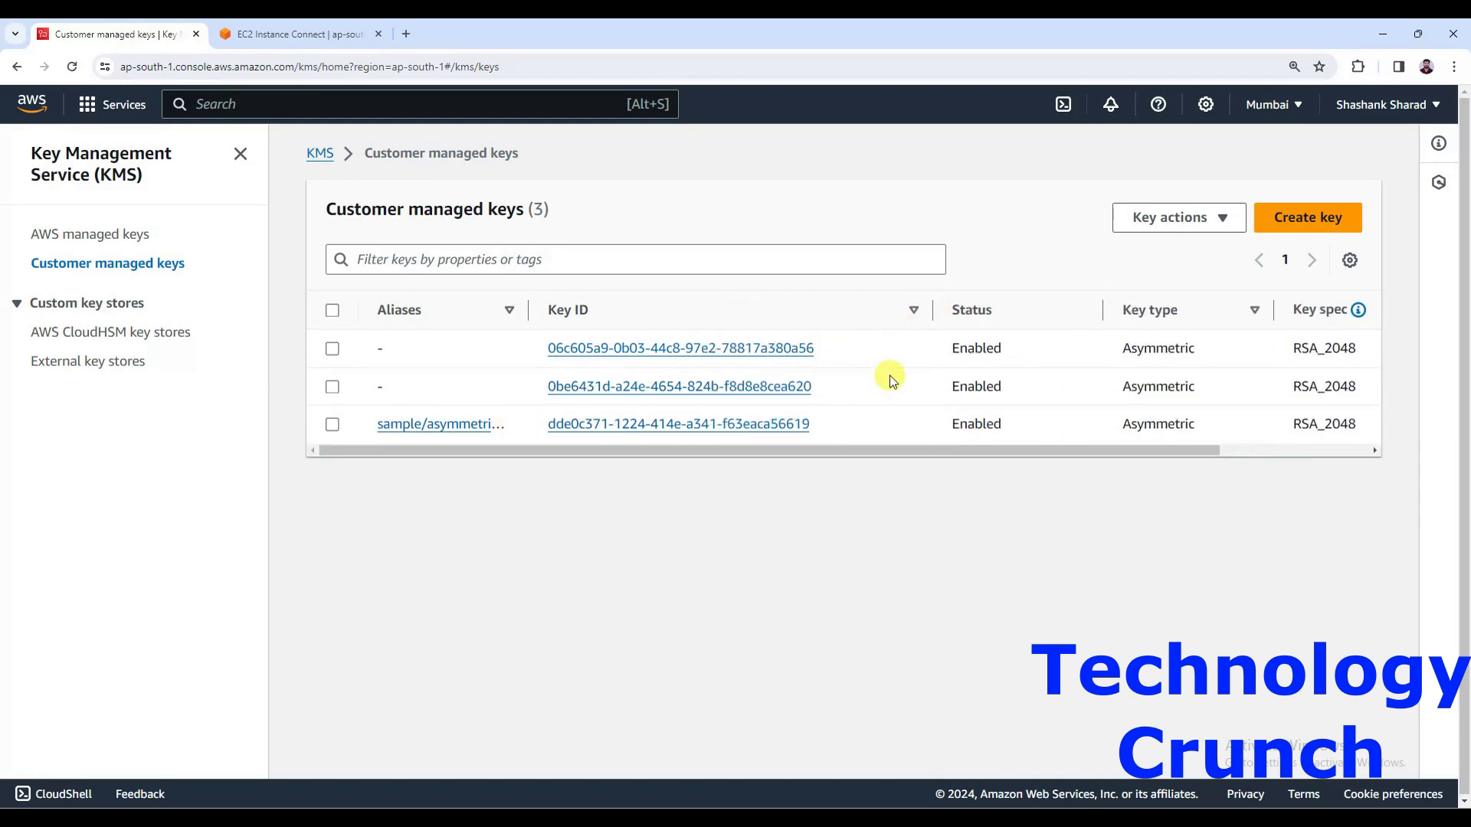
pyautogui.moveTo(817, 429); pyautogui.dragTo(549, 427)
pyautogui.hotkey('ctrl', 'c')
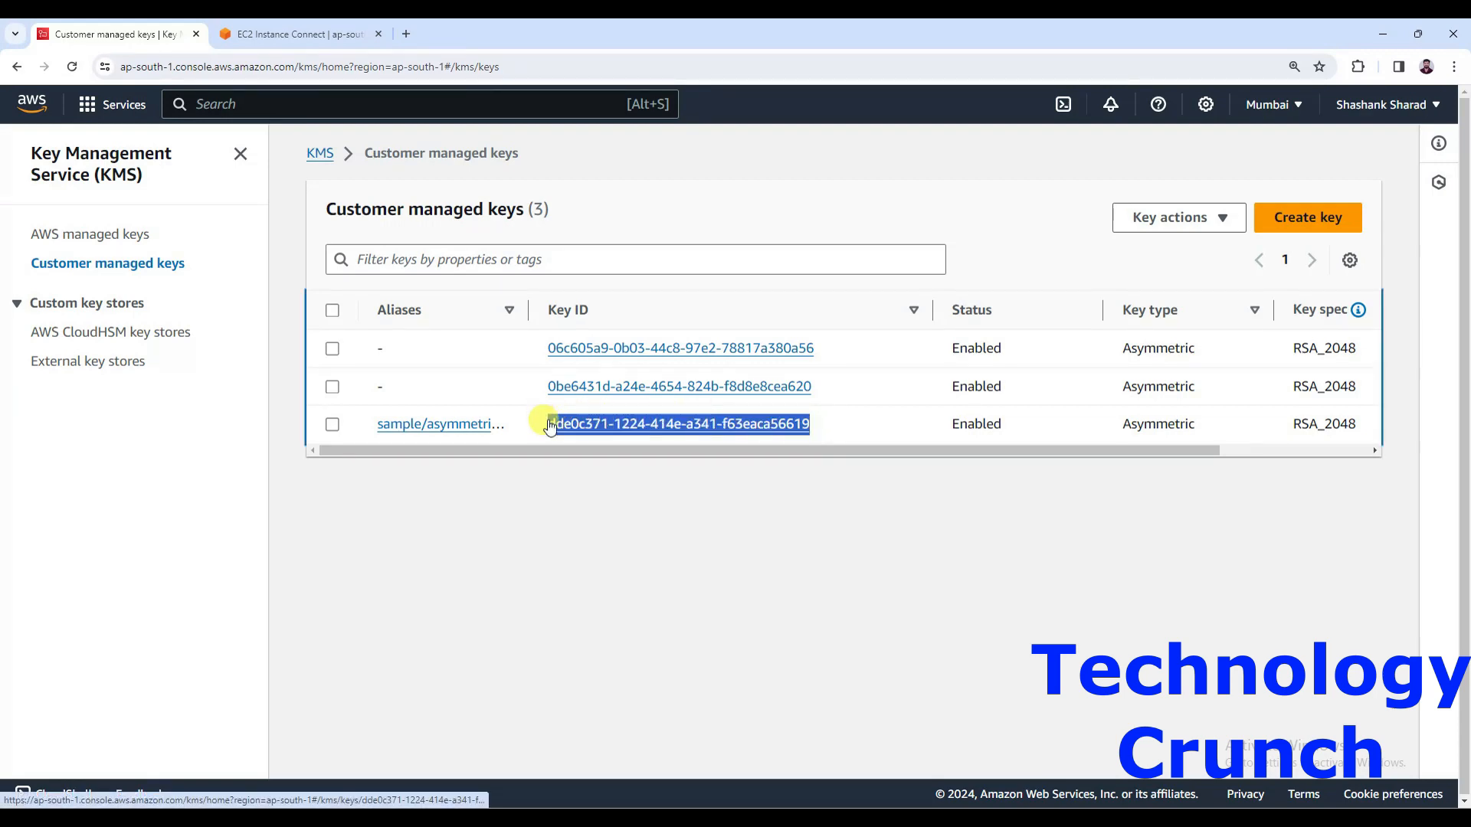
pyautogui.click(294, 32)
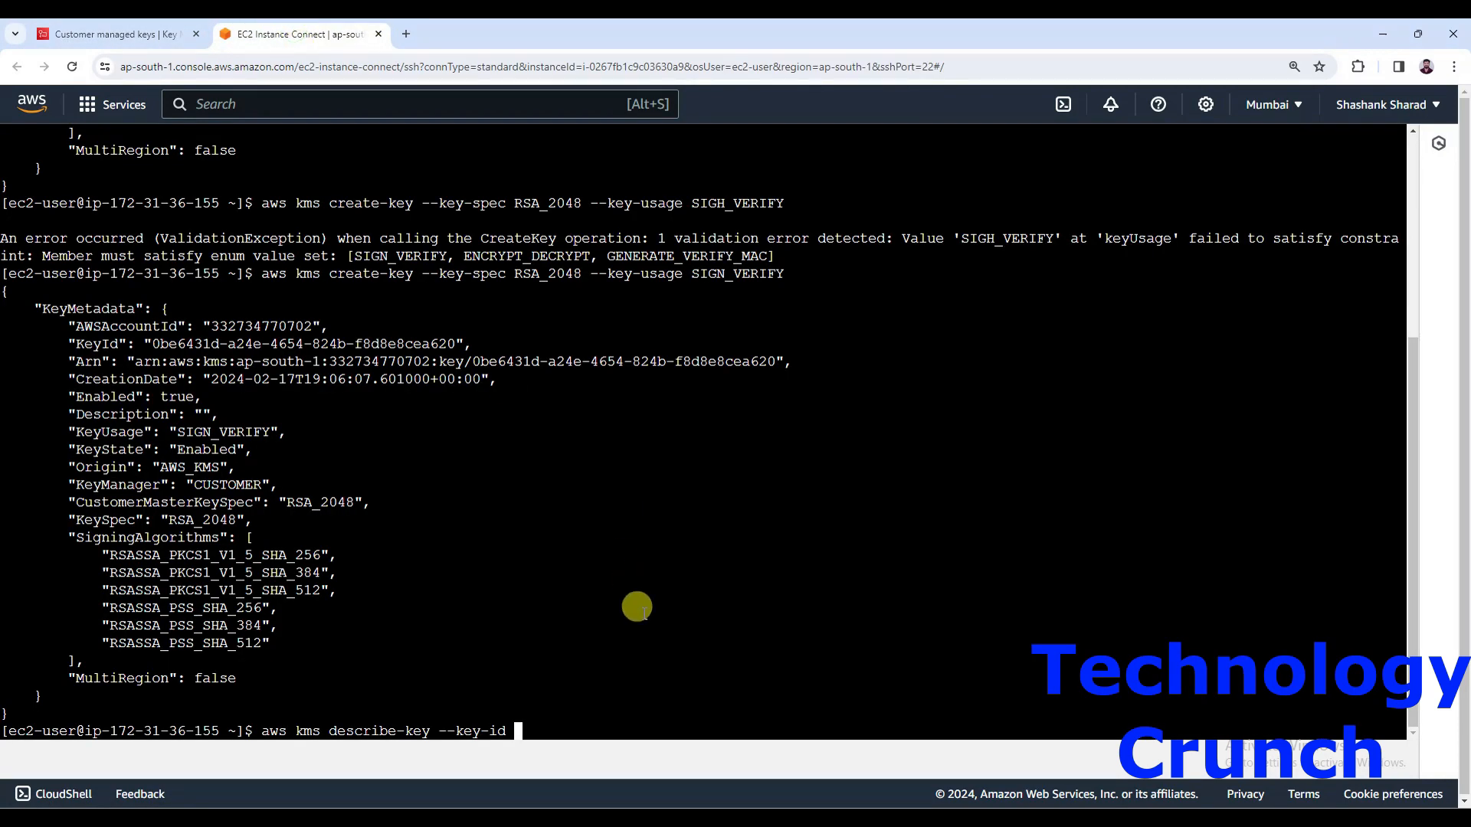
pyautogui.rightClick(644, 612)
pyautogui.click(669, 408)
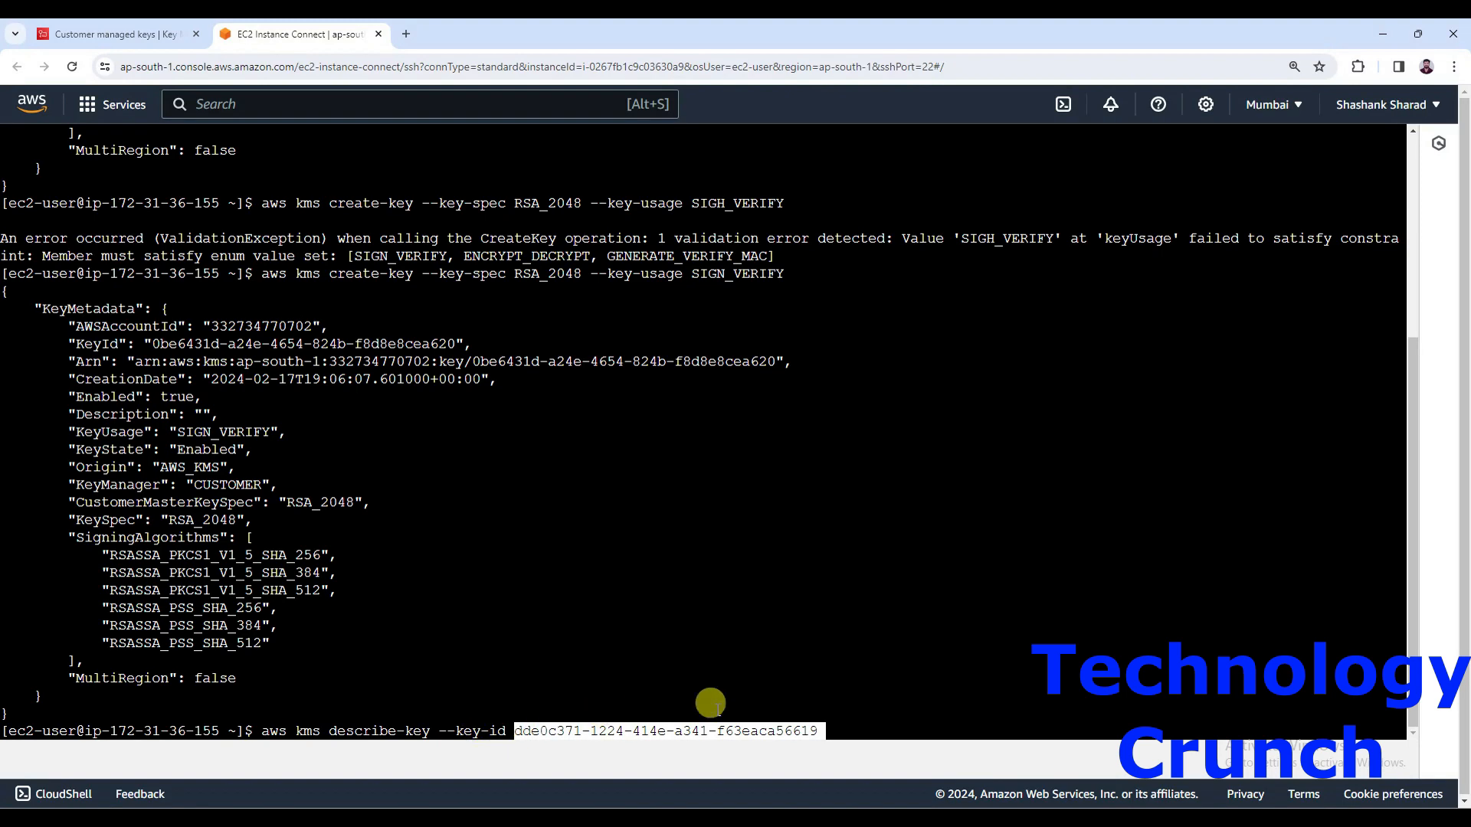
pyautogui.click(768, 697)
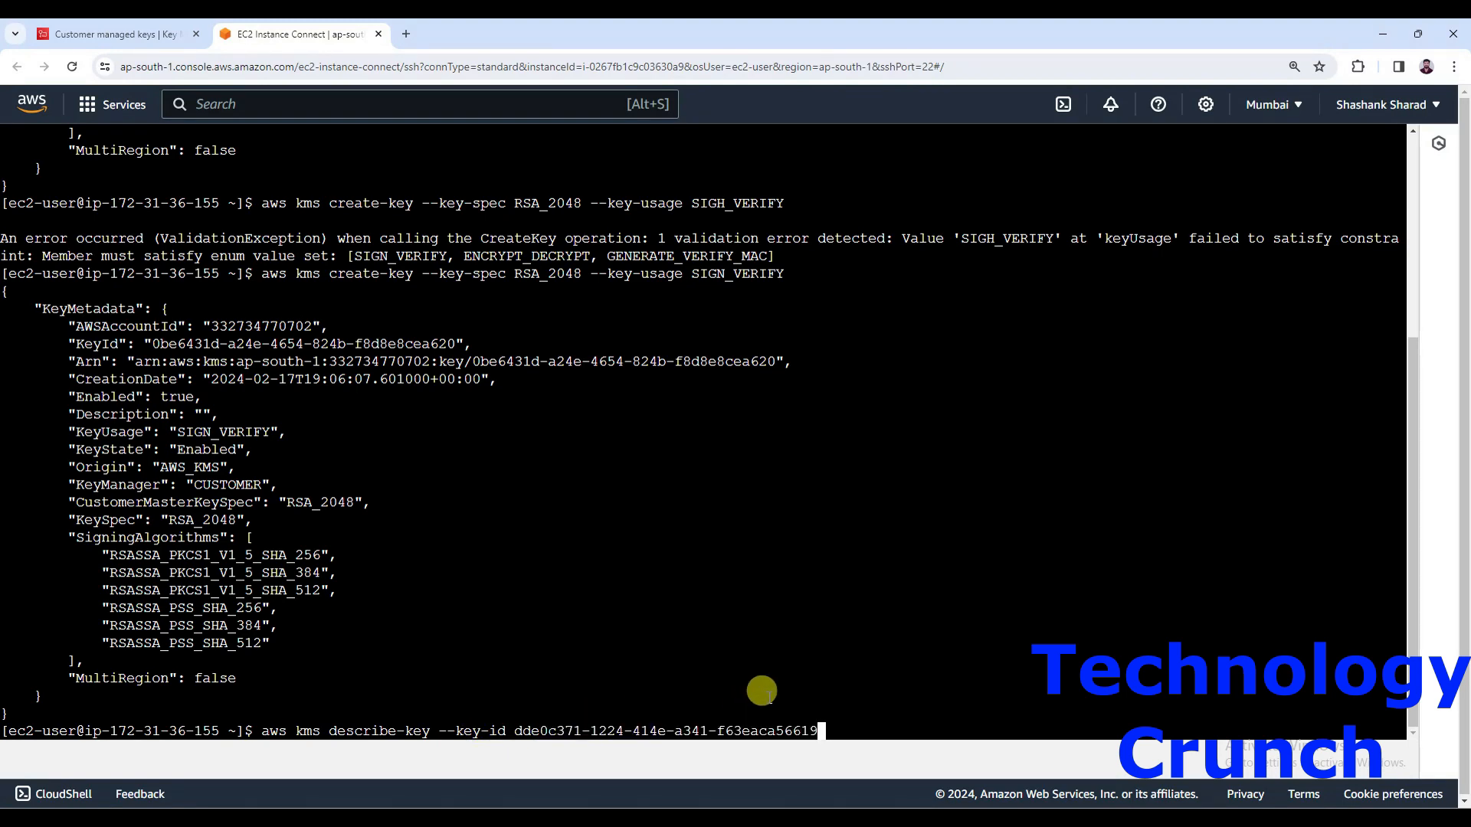
pyautogui.press('Return')
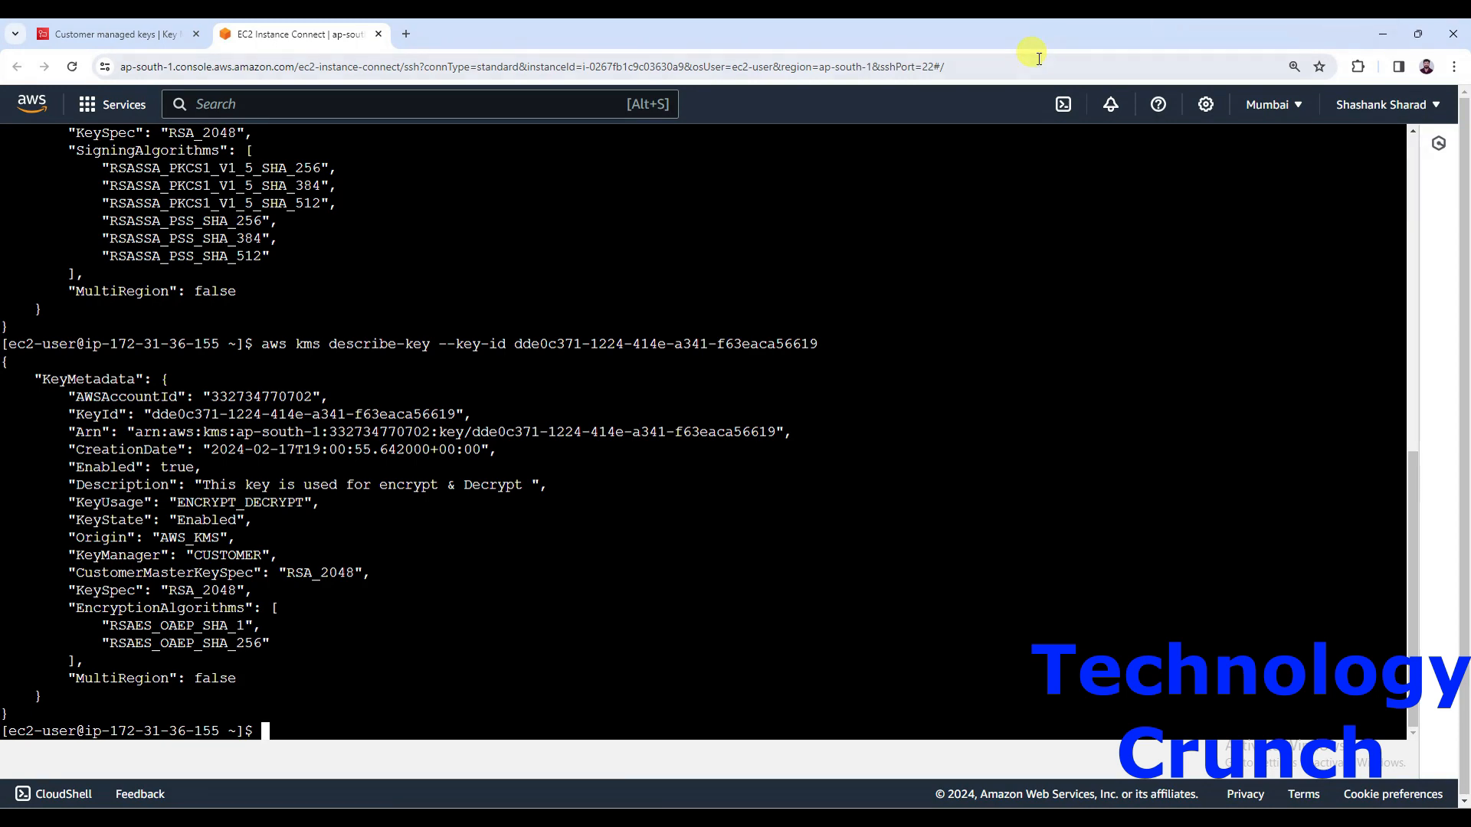
# Review the key spec and key usage columns in the KMS customer managed keys list, and return to the terminal
pyautogui.click(134, 33)
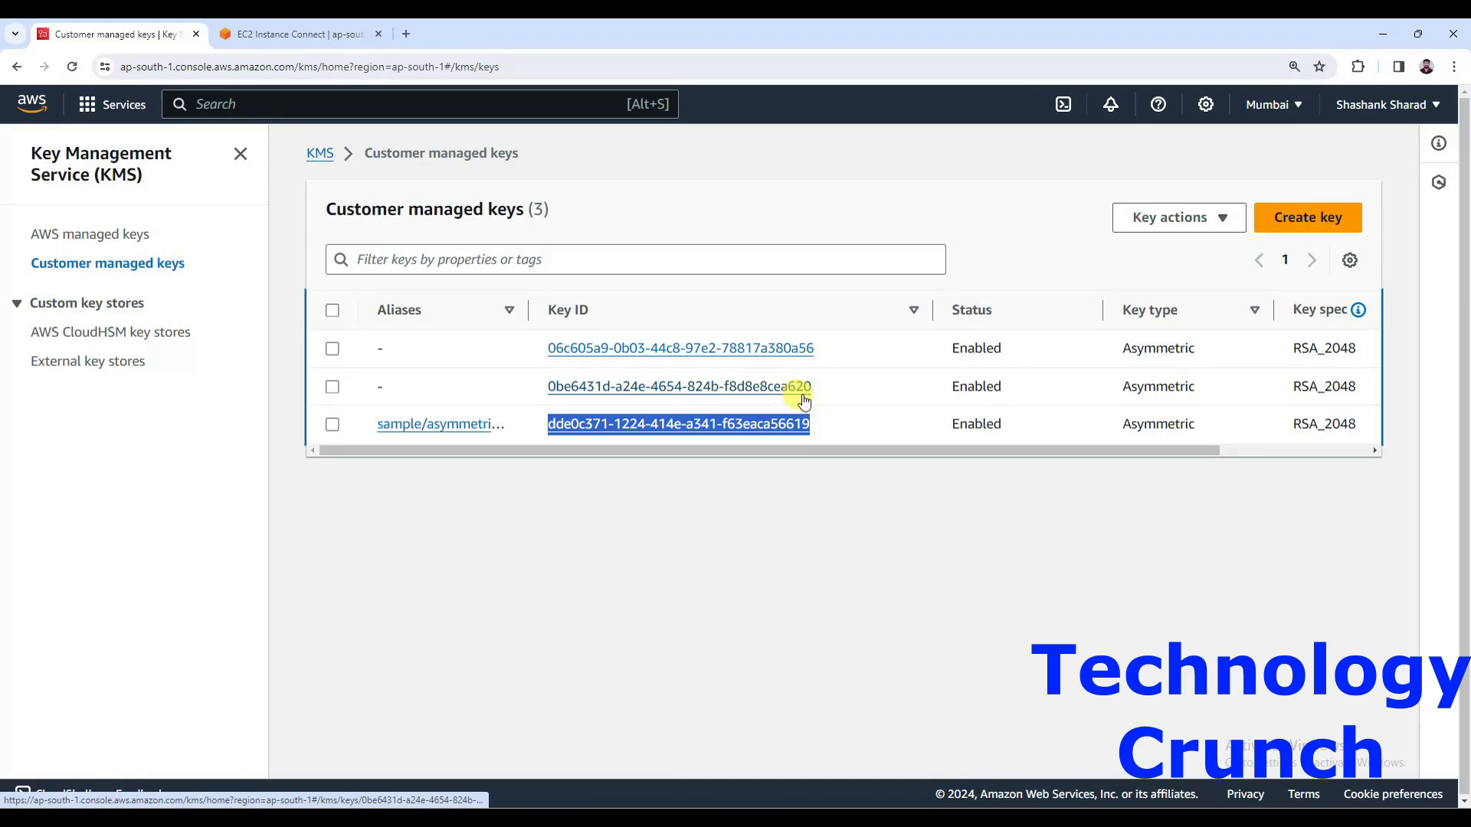
pyautogui.moveTo(893, 452); pyautogui.dragTo(1082, 444)
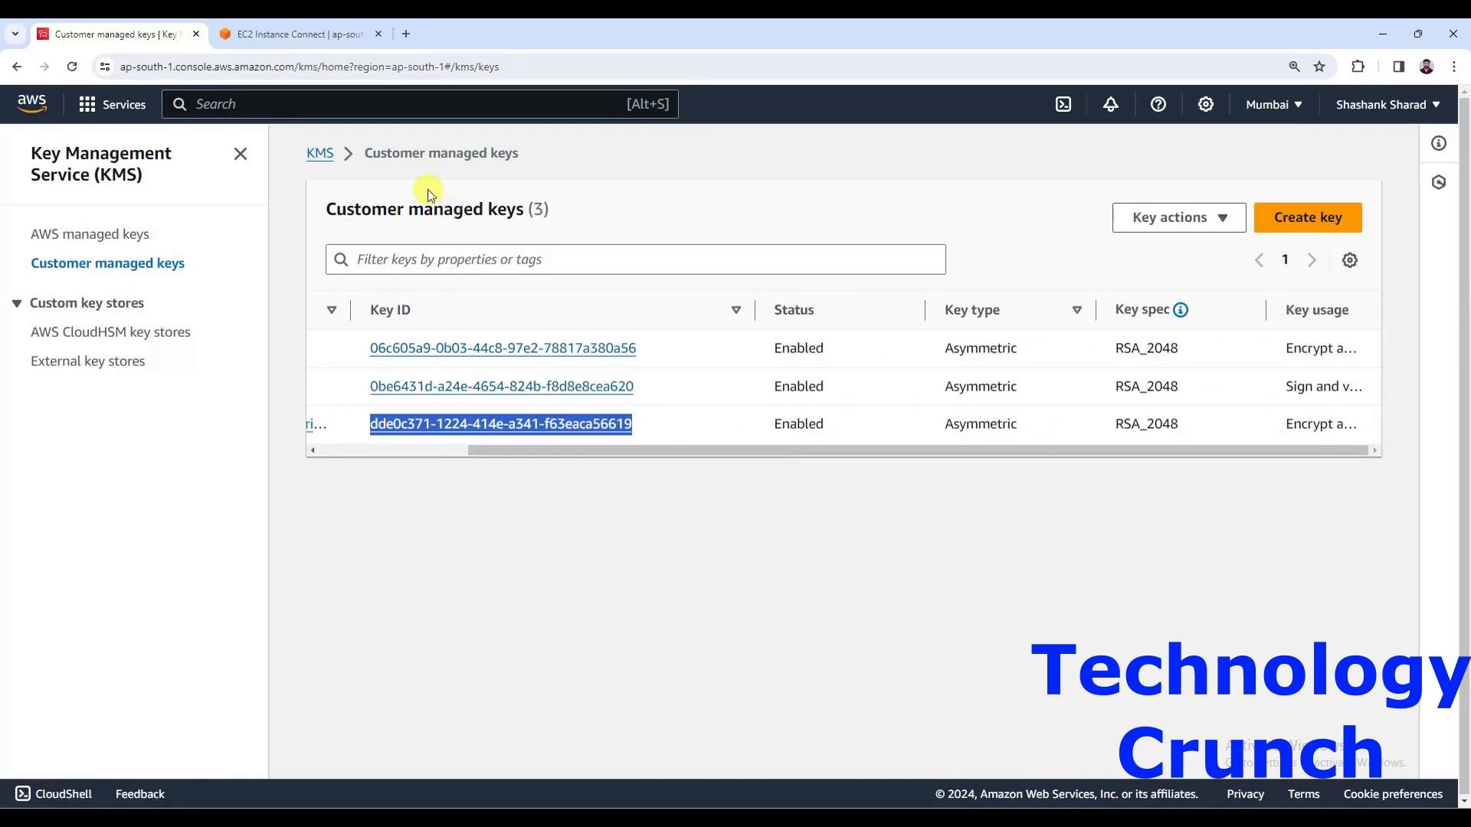
pyautogui.click(314, 39)
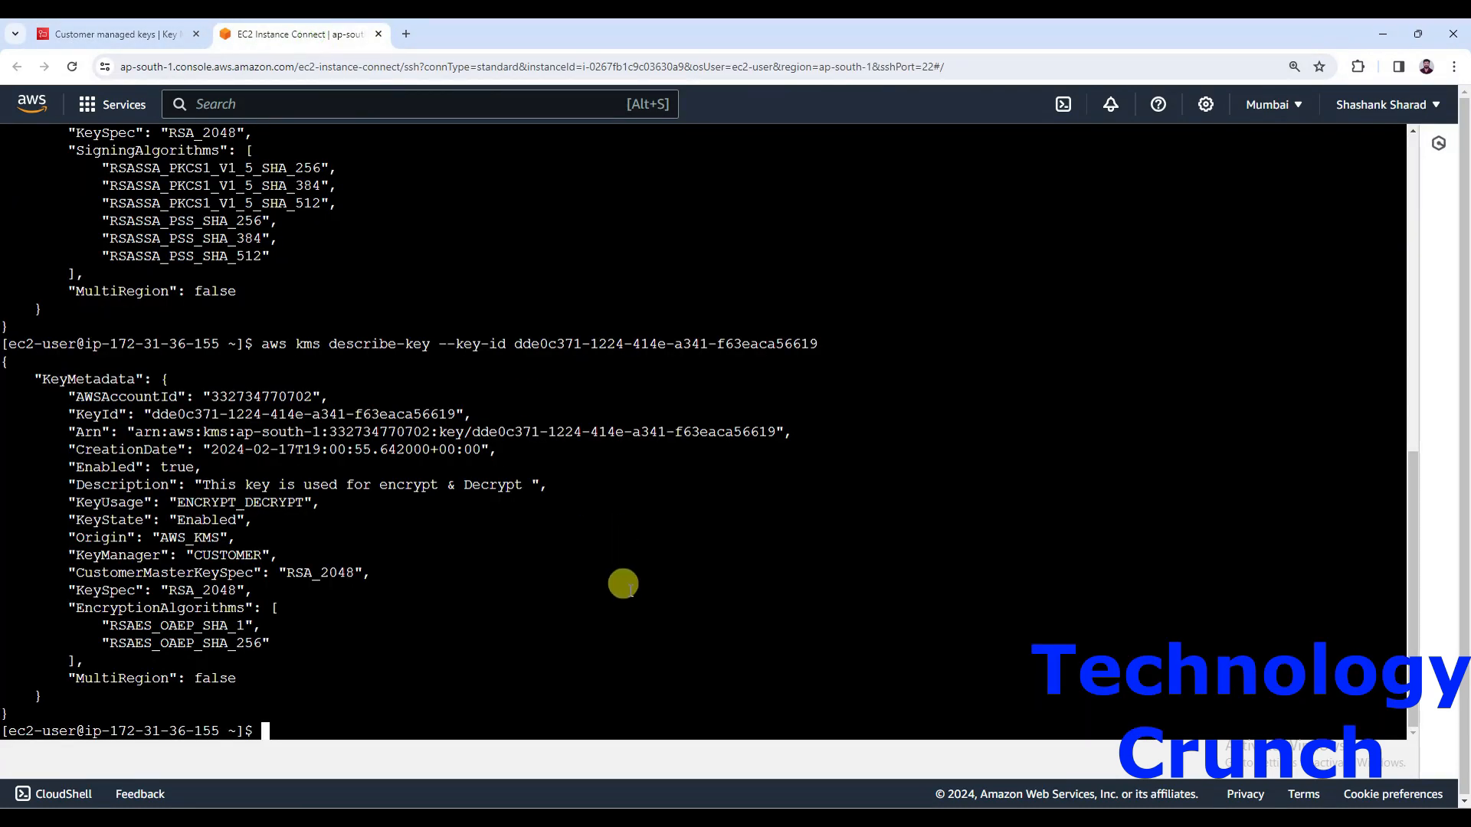
# Enter aws kms create-alias --alias-name sample/encypt-decrypt -target-key-id at the prompt, without running it
pyautogui.rightClick(622, 584)
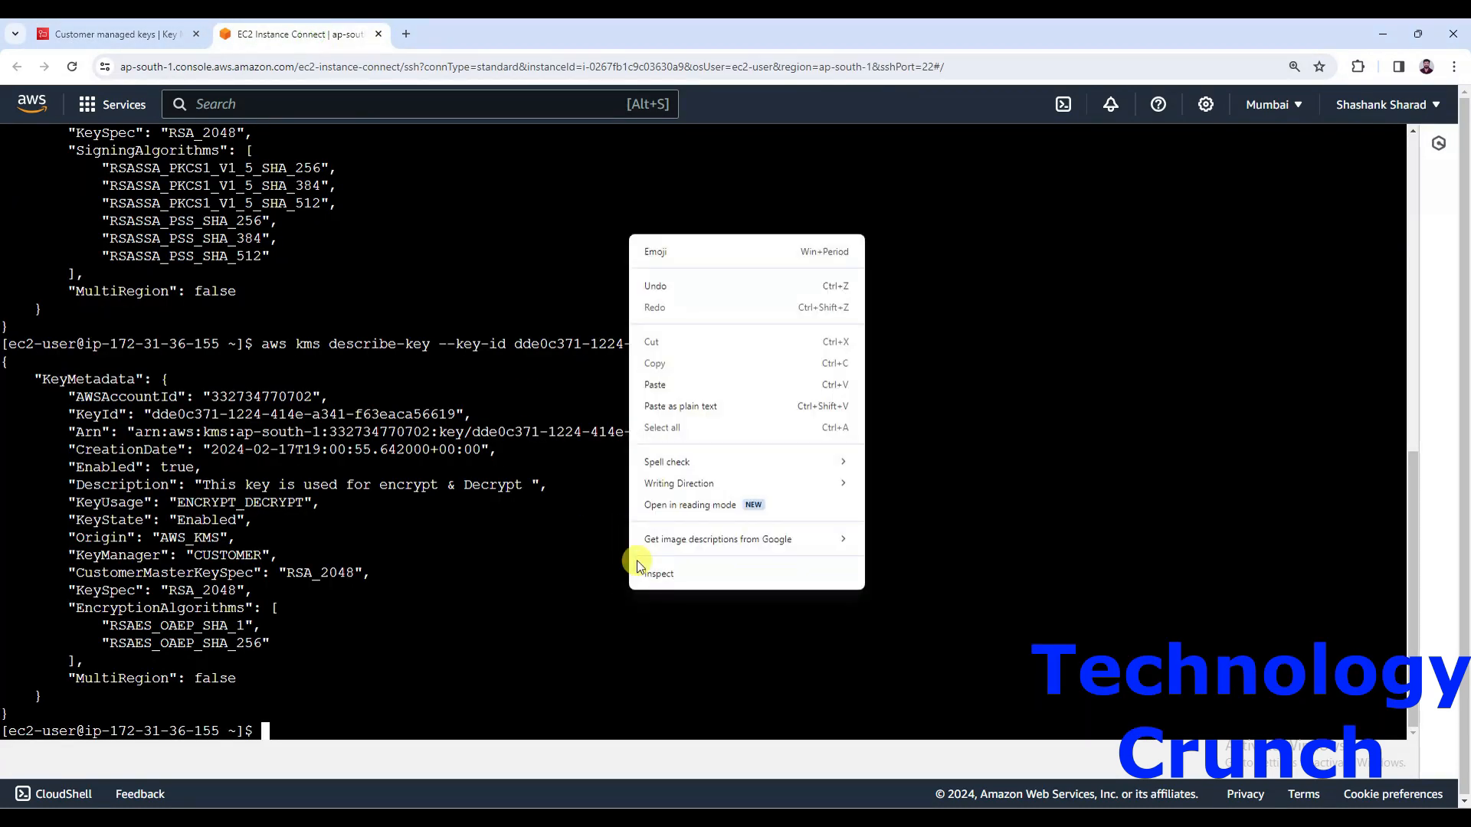
pyautogui.click(651, 388)
pyautogui.press('Right')
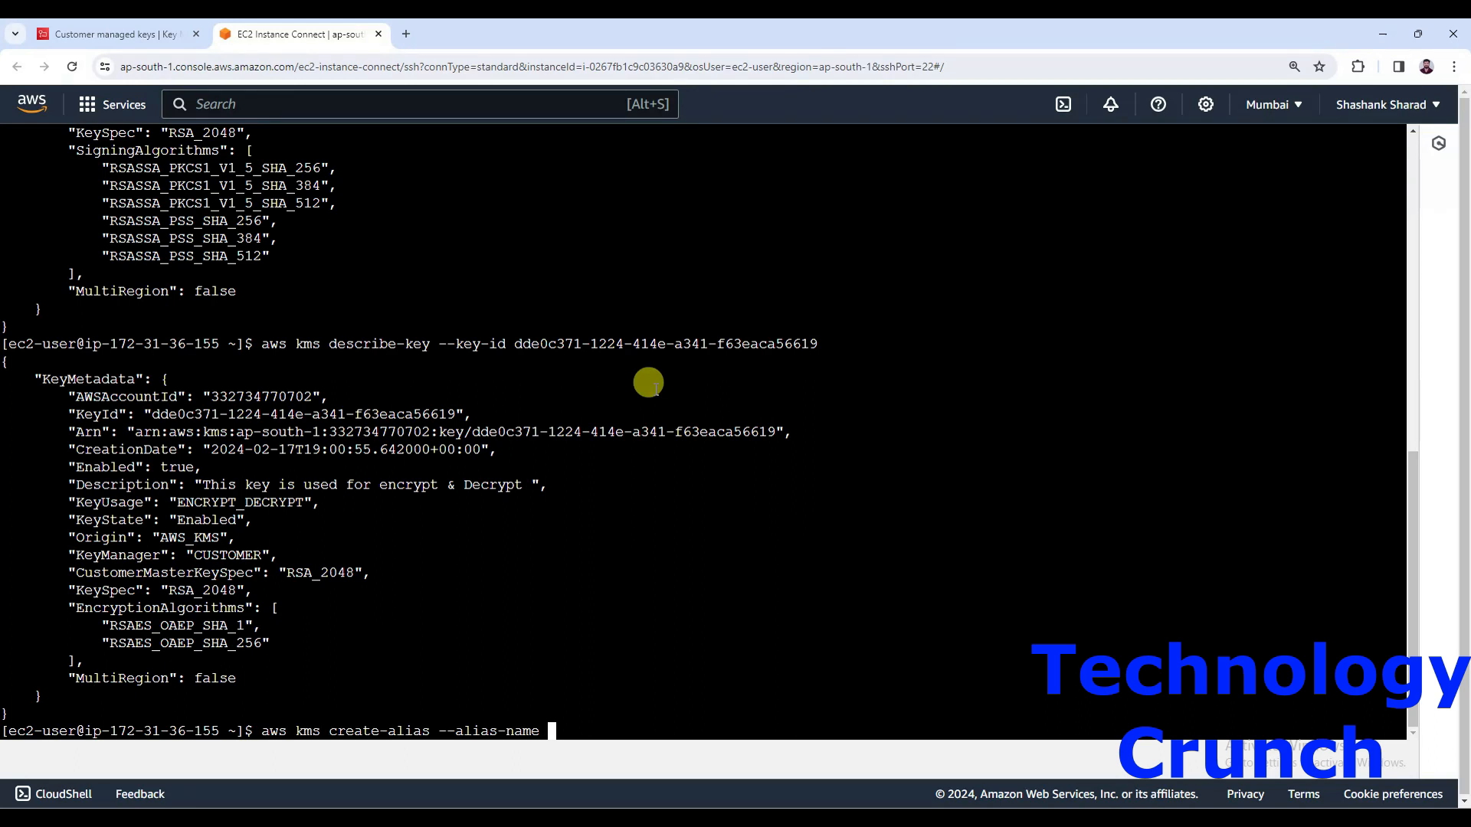
pyautogui.write('sample/encypt-decrypt')
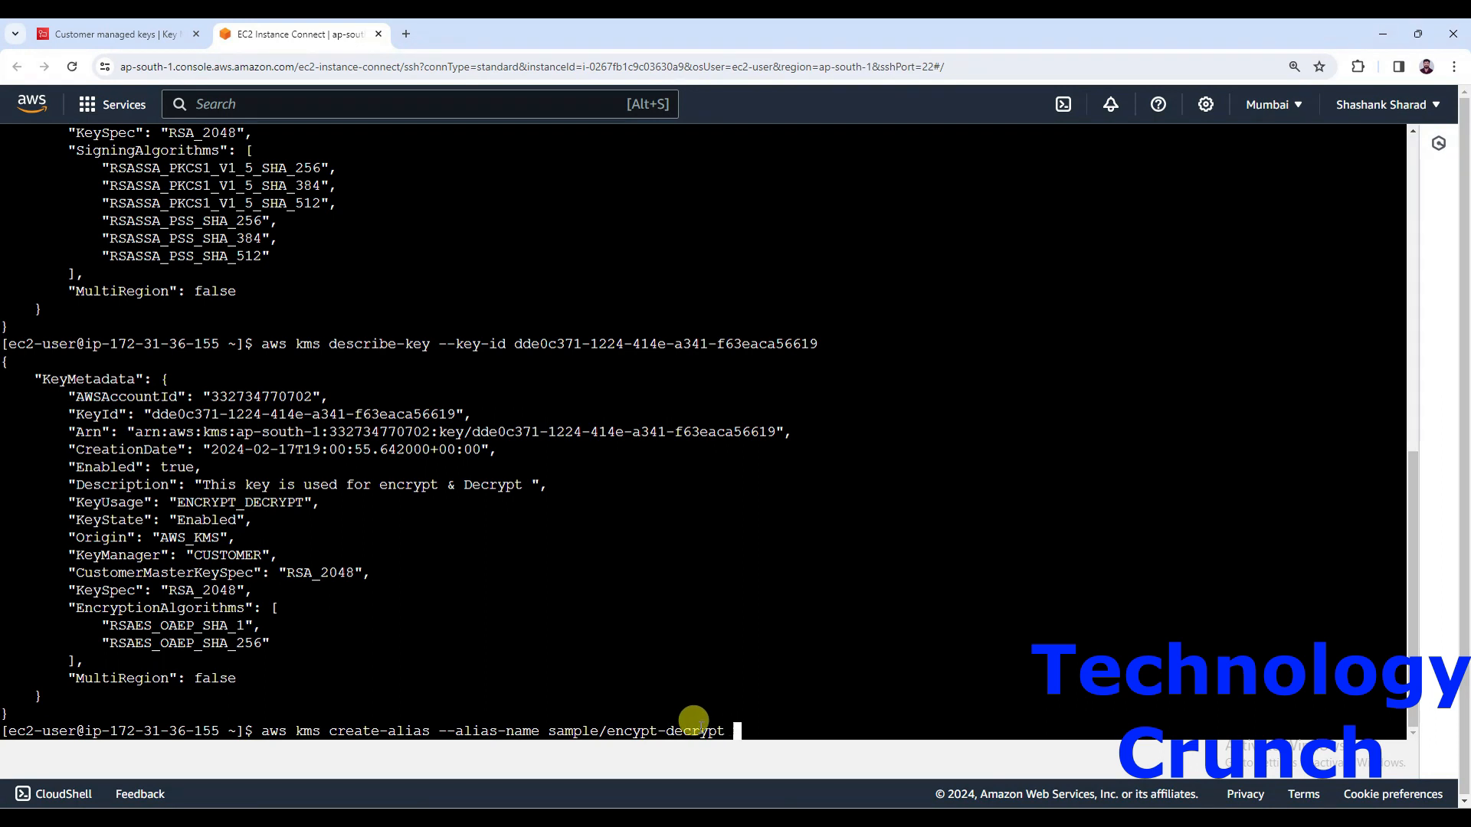
pyautogui.write('arget')
pyautogui.write('-km')
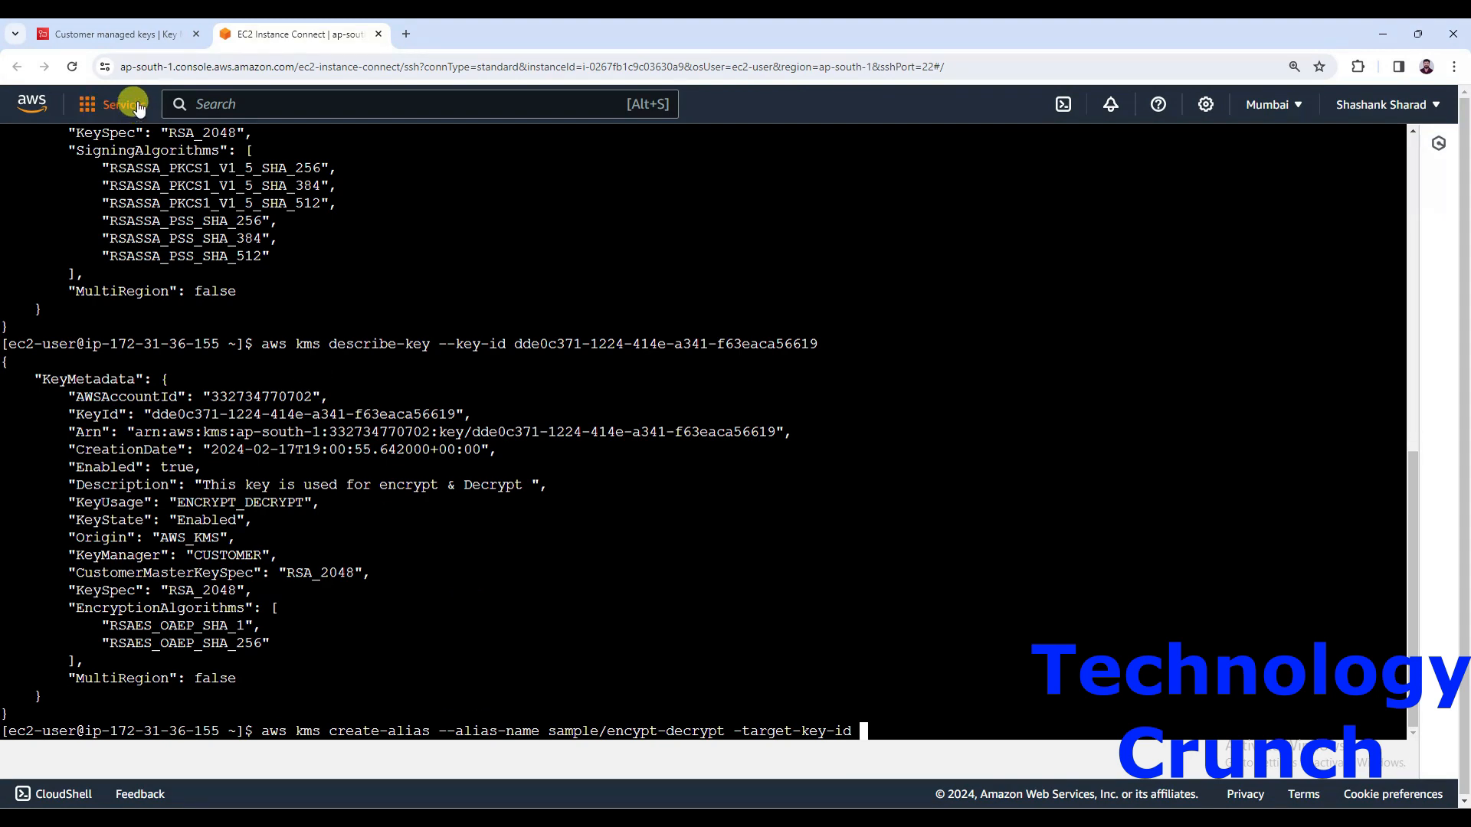
# In the KMS keys list, copy the key ID of the alias-less encrypt and decrypt key
pyautogui.click(119, 42)
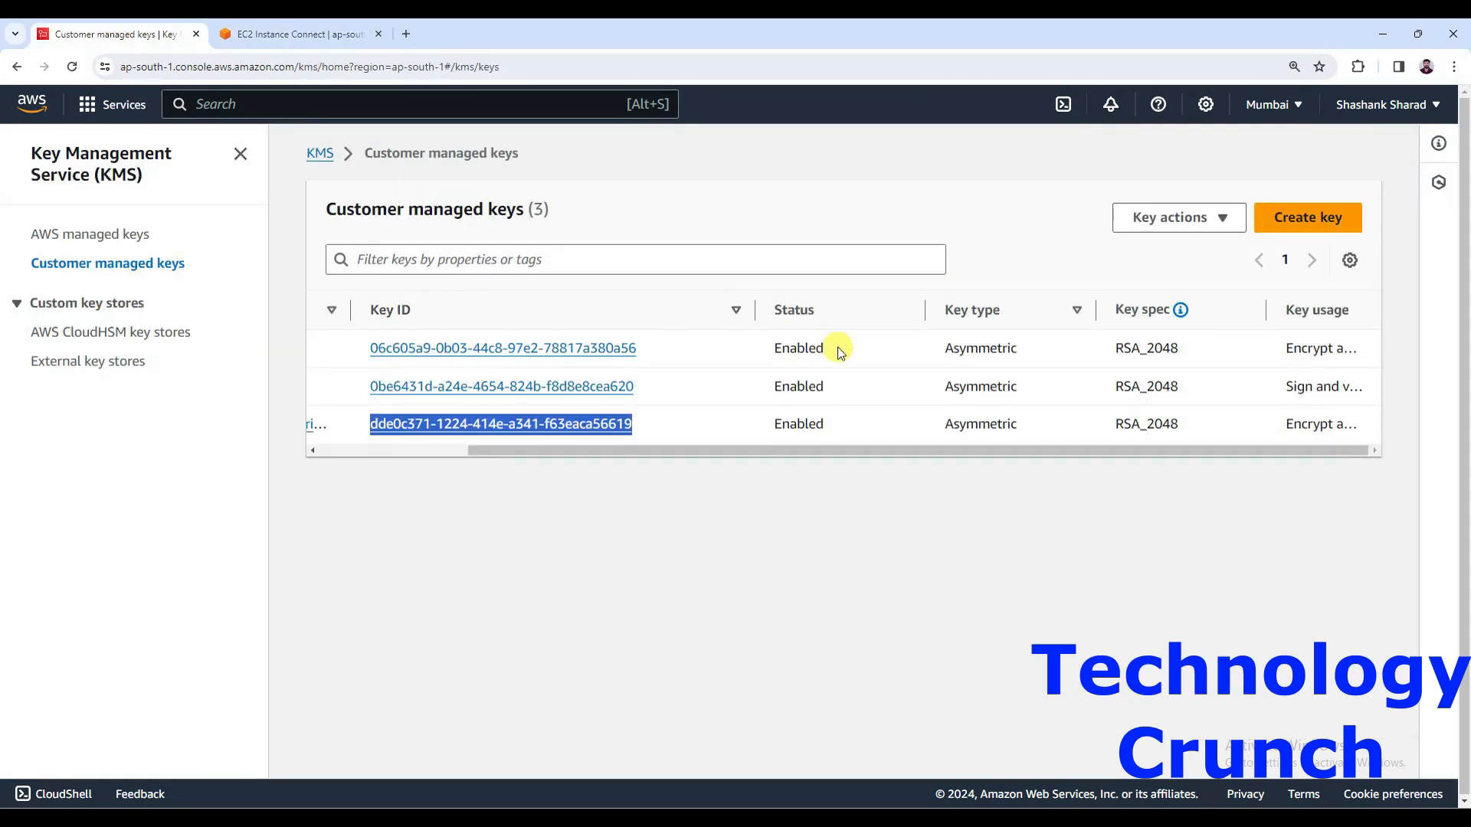
pyautogui.moveTo(643, 349); pyautogui.dragTo(371, 359)
pyautogui.hotkey('ctrl', 'c')
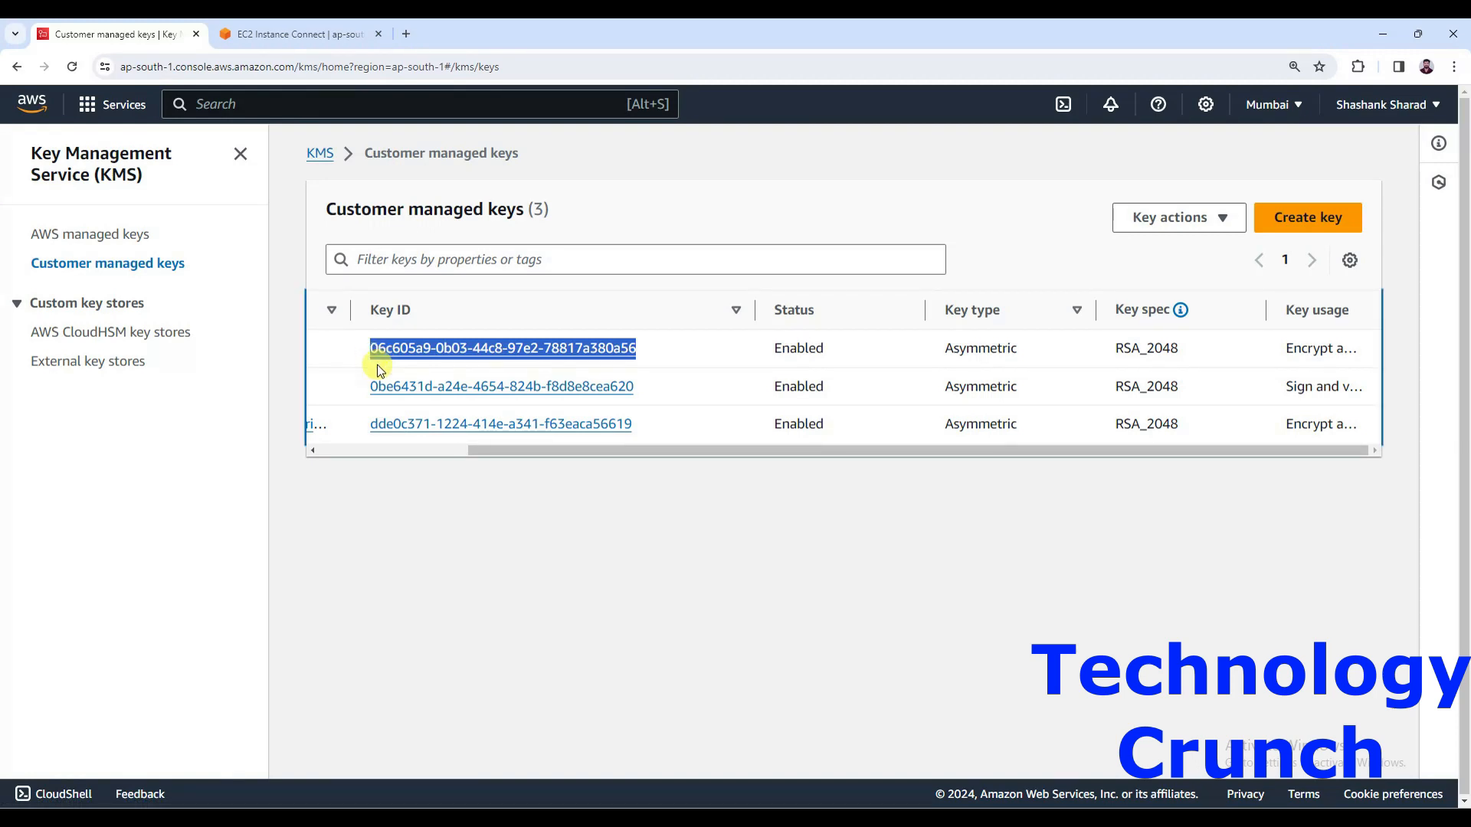
pyautogui.moveTo(629, 452); pyautogui.dragTo(405, 463)
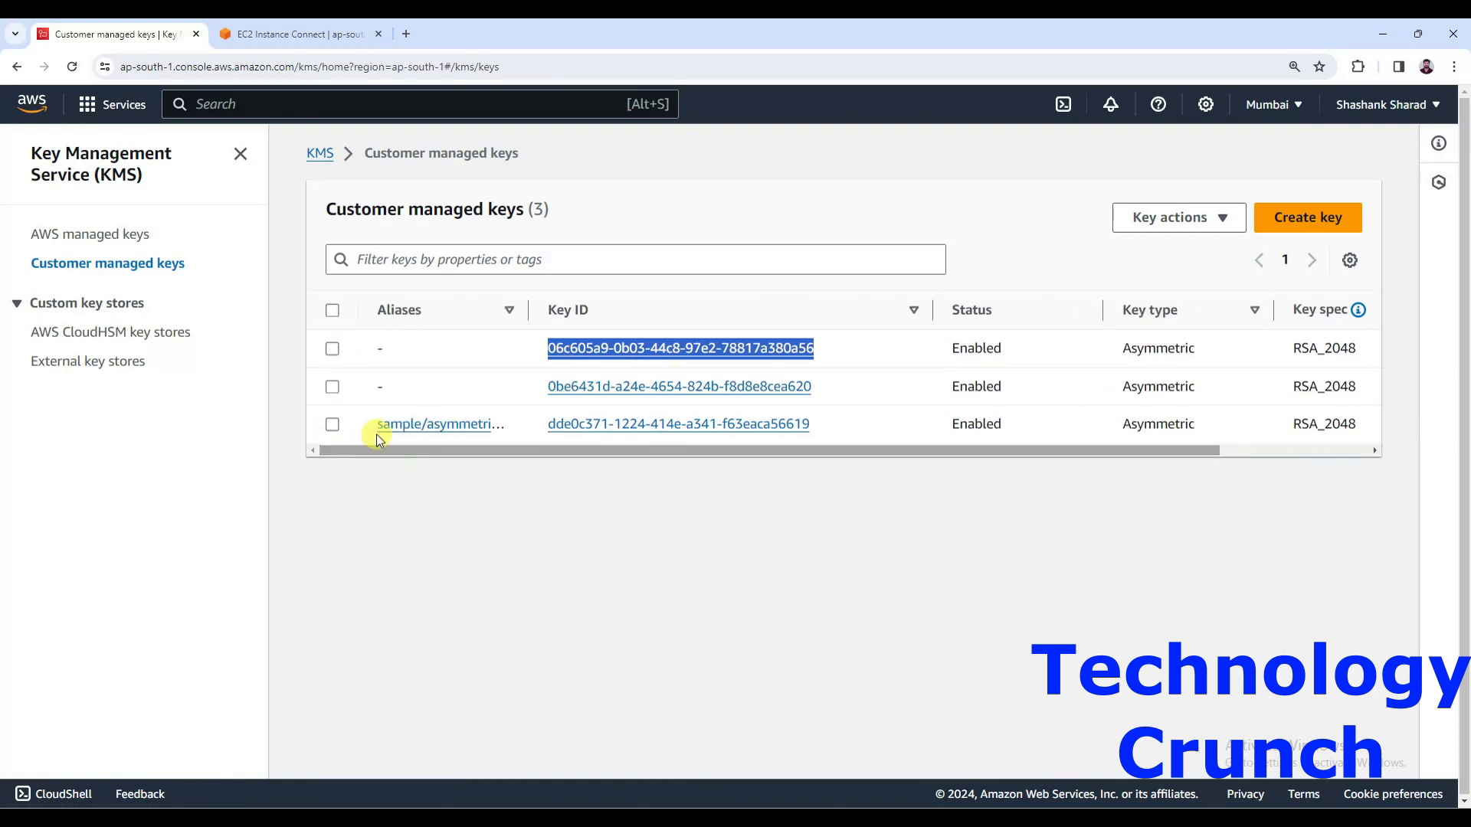
# Back in the terminal, append key ID 06c605a9-0b03-44c8-97e2-78817a380a56 to the create-alias command and run it
pyautogui.click(296, 34)
pyautogui.rightClick(975, 526)
pyautogui.click(1014, 325)
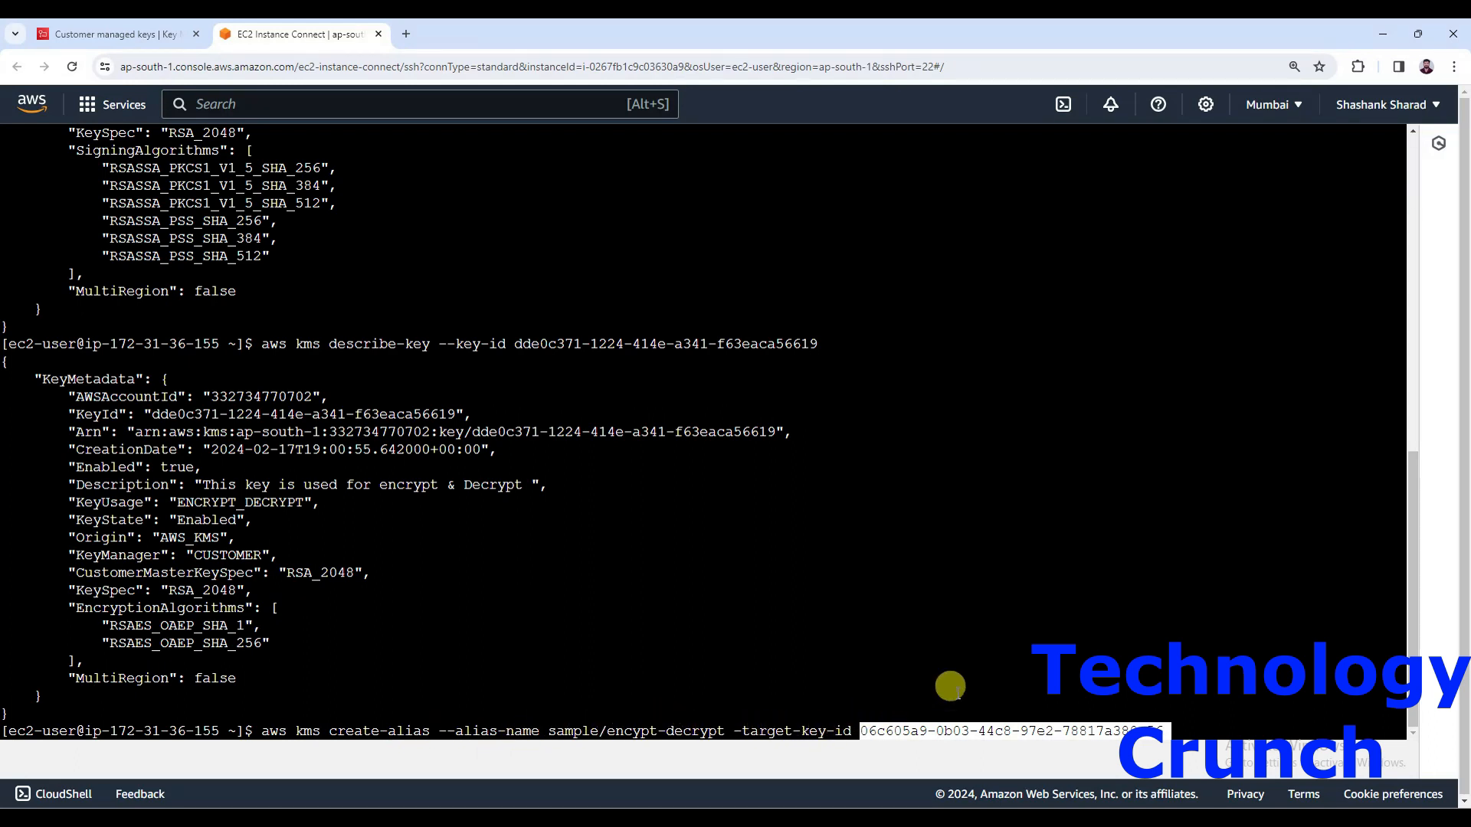
pyautogui.click(1172, 716)
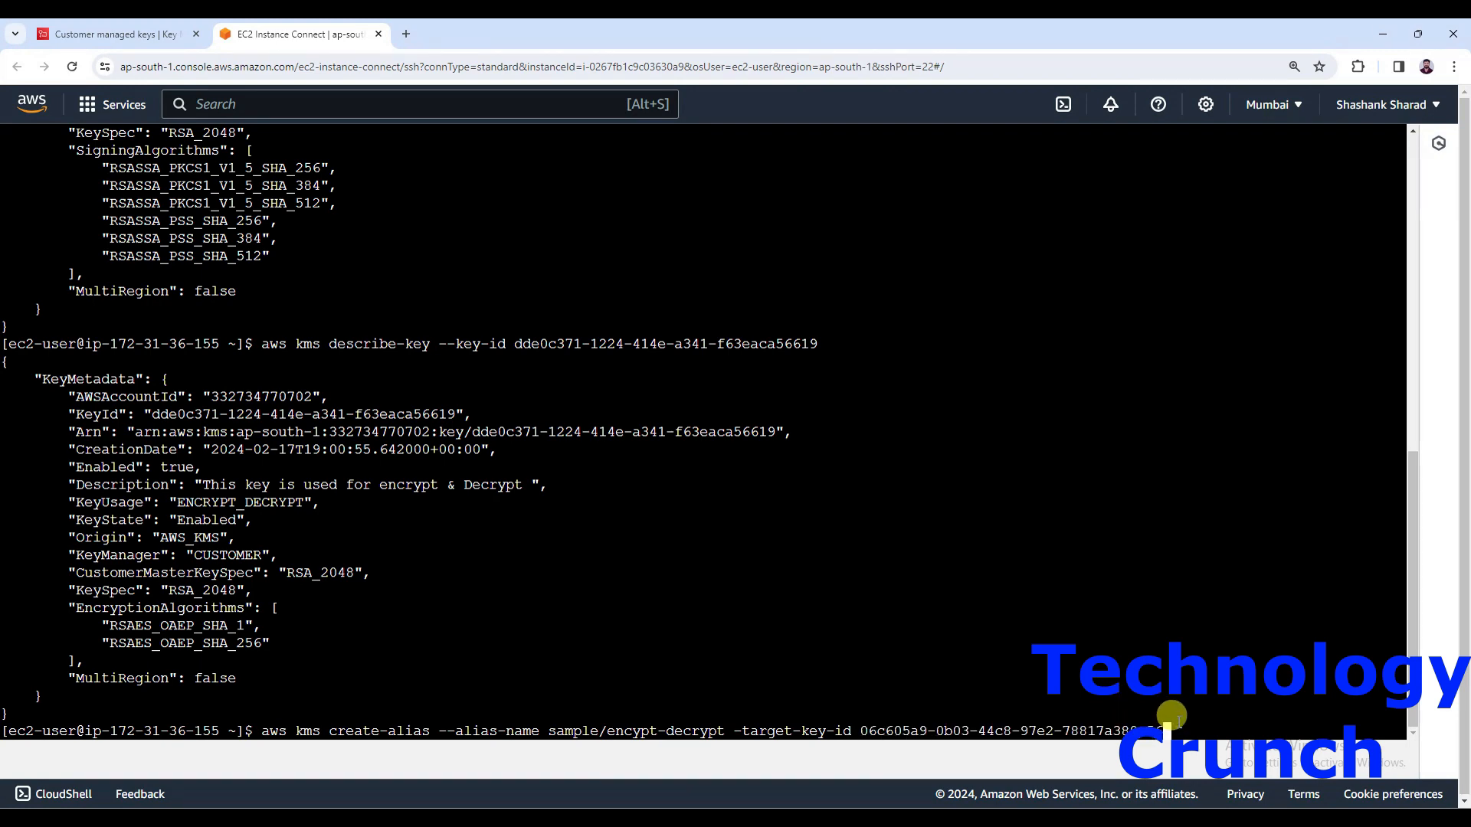
pyautogui.press('Return')
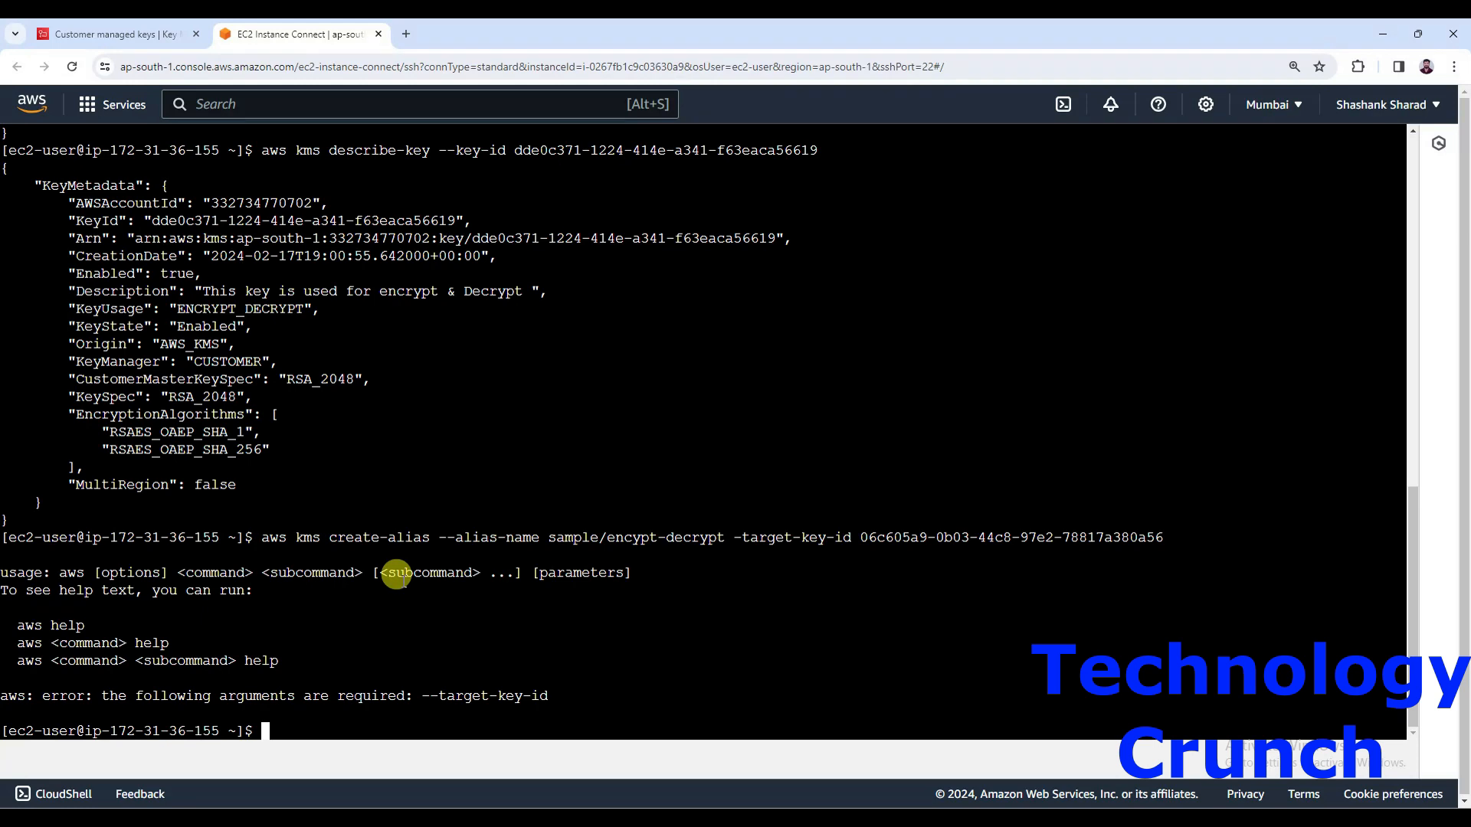
# Recall the create-alias command, correct the option to --target-key-id and run it again
pyautogui.press('Up')
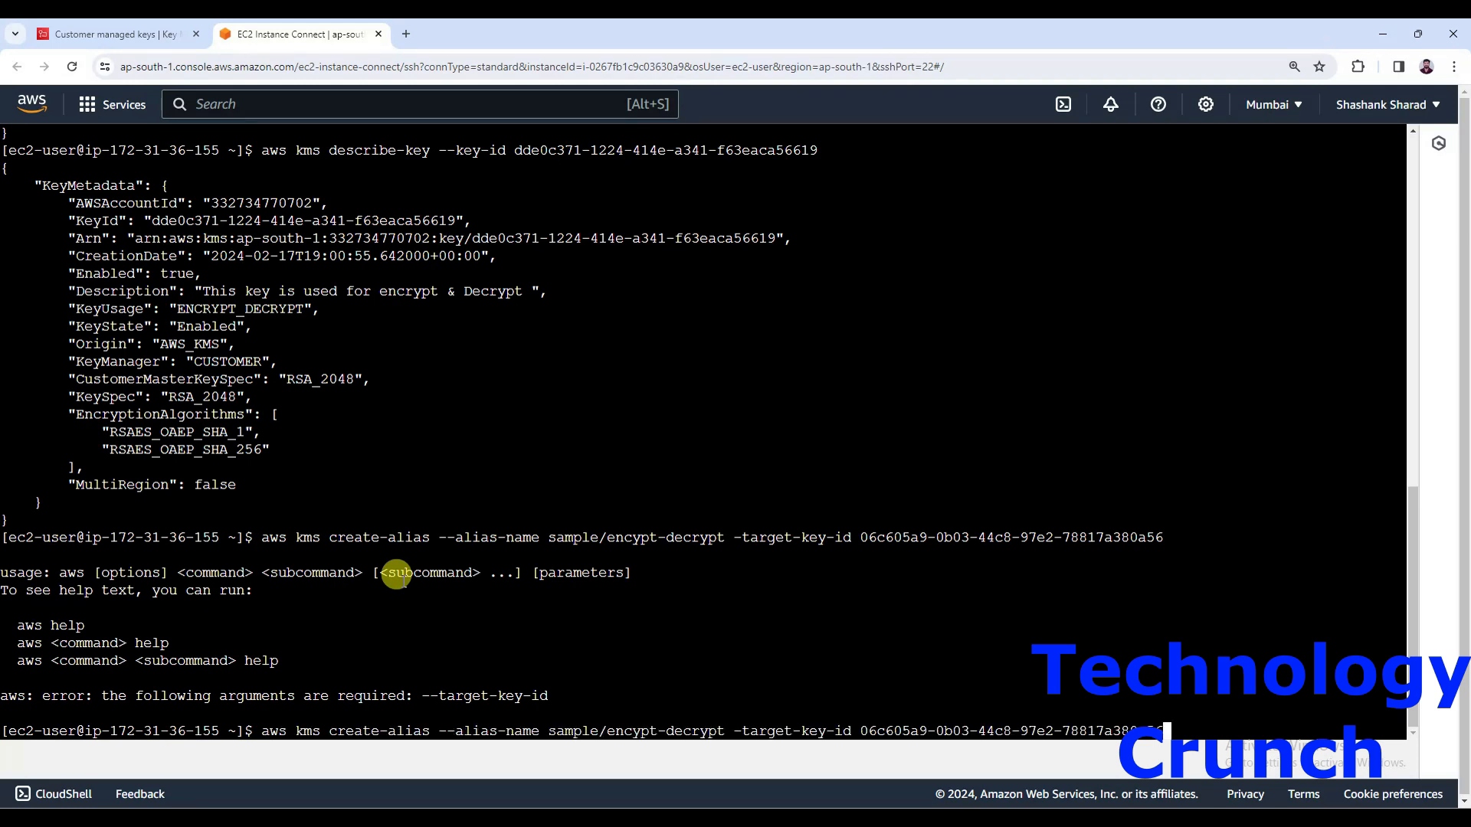
pyautogui.press('Left')
pyautogui.press('Left')
pyautogui.press('Left')
pyautogui.press('Left')
pyautogui.press('Left')
pyautogui.press('Left')
pyautogui.press('Left')
pyautogui.press('Left')
pyautogui.press('Left')
pyautogui.press('Left')
pyautogui.press('Left')
pyautogui.press('Left')
pyautogui.press('Left')
pyautogui.press('Left')
pyautogui.press('Left')
pyautogui.press('Left')
pyautogui.press('Left')
pyautogui.press('Left')
pyautogui.write('-')
pyautogui.press('Return')
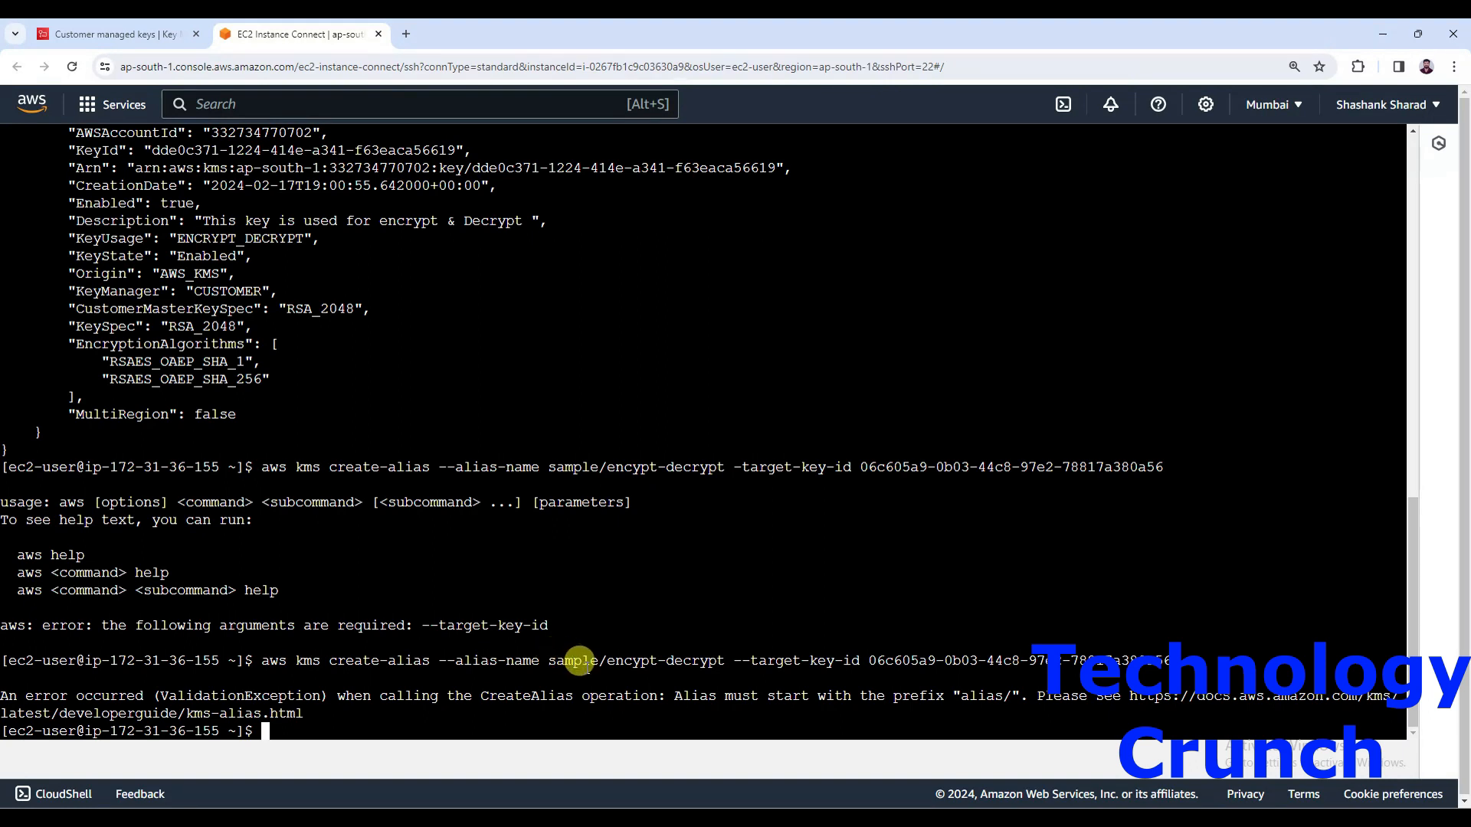
# Recall the create-alias command, replace the sample prefix so the alias name reads alias/encypt-decrypt, and run it
pyautogui.press('Up')
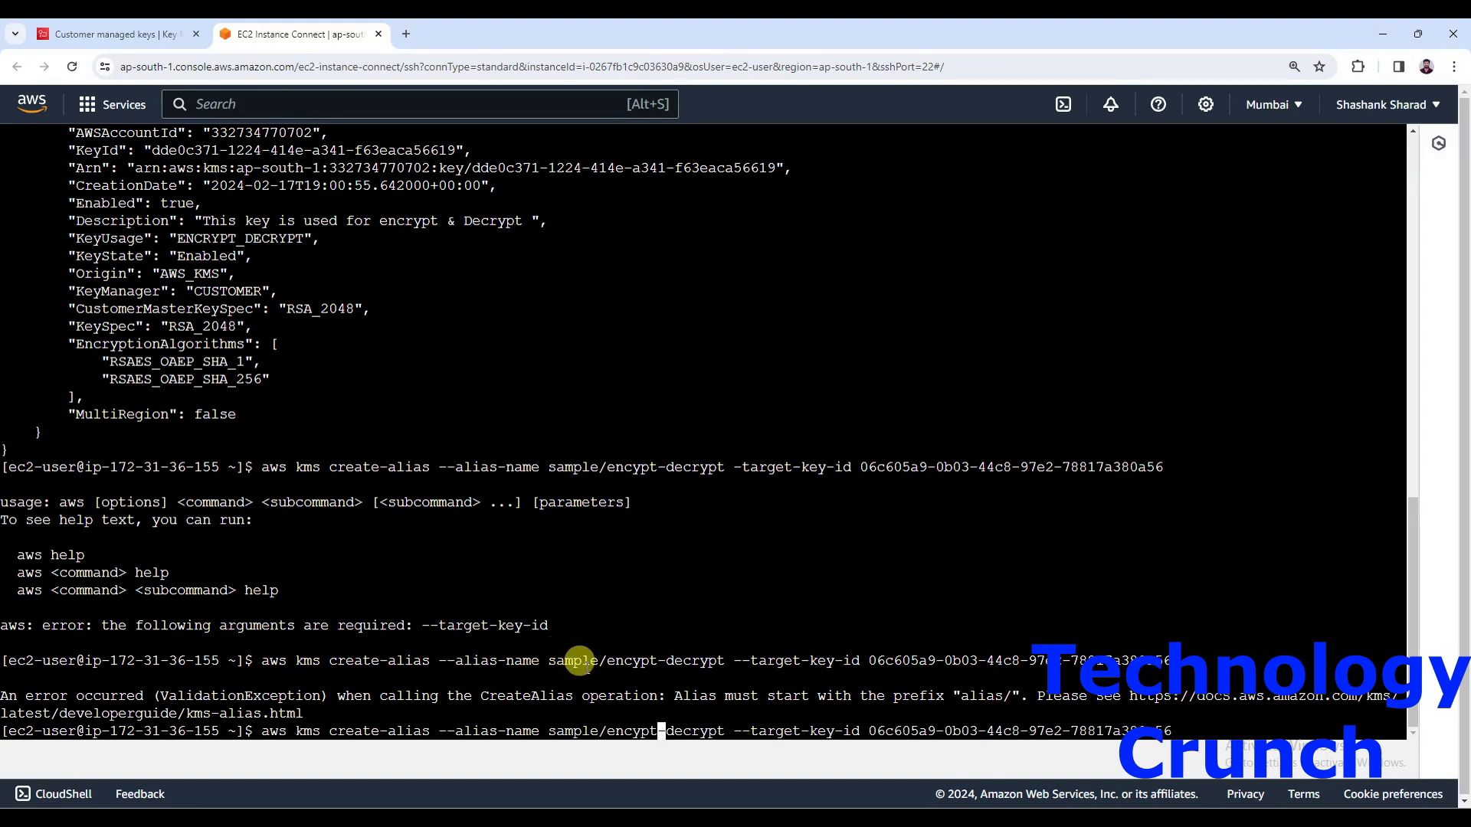
pyautogui.press('BackSpace')
pyautogui.press('BackSpace')
pyautogui.press('BackSpace')
pyautogui.press('BackSpace')
pyautogui.press('BackSpace')
pyautogui.press('BackSpace')
pyautogui.write('al')
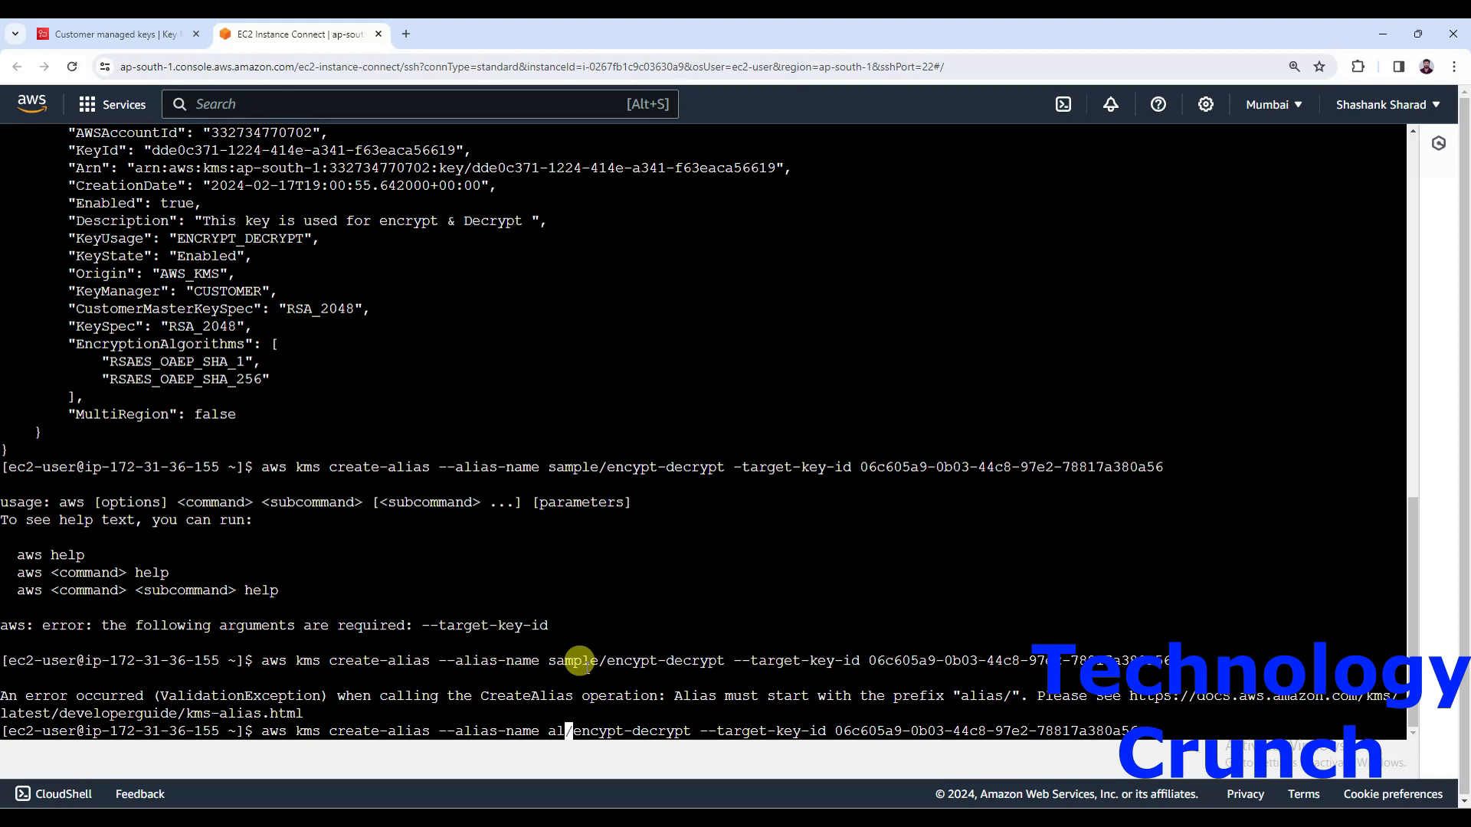
pyautogui.write('ias')
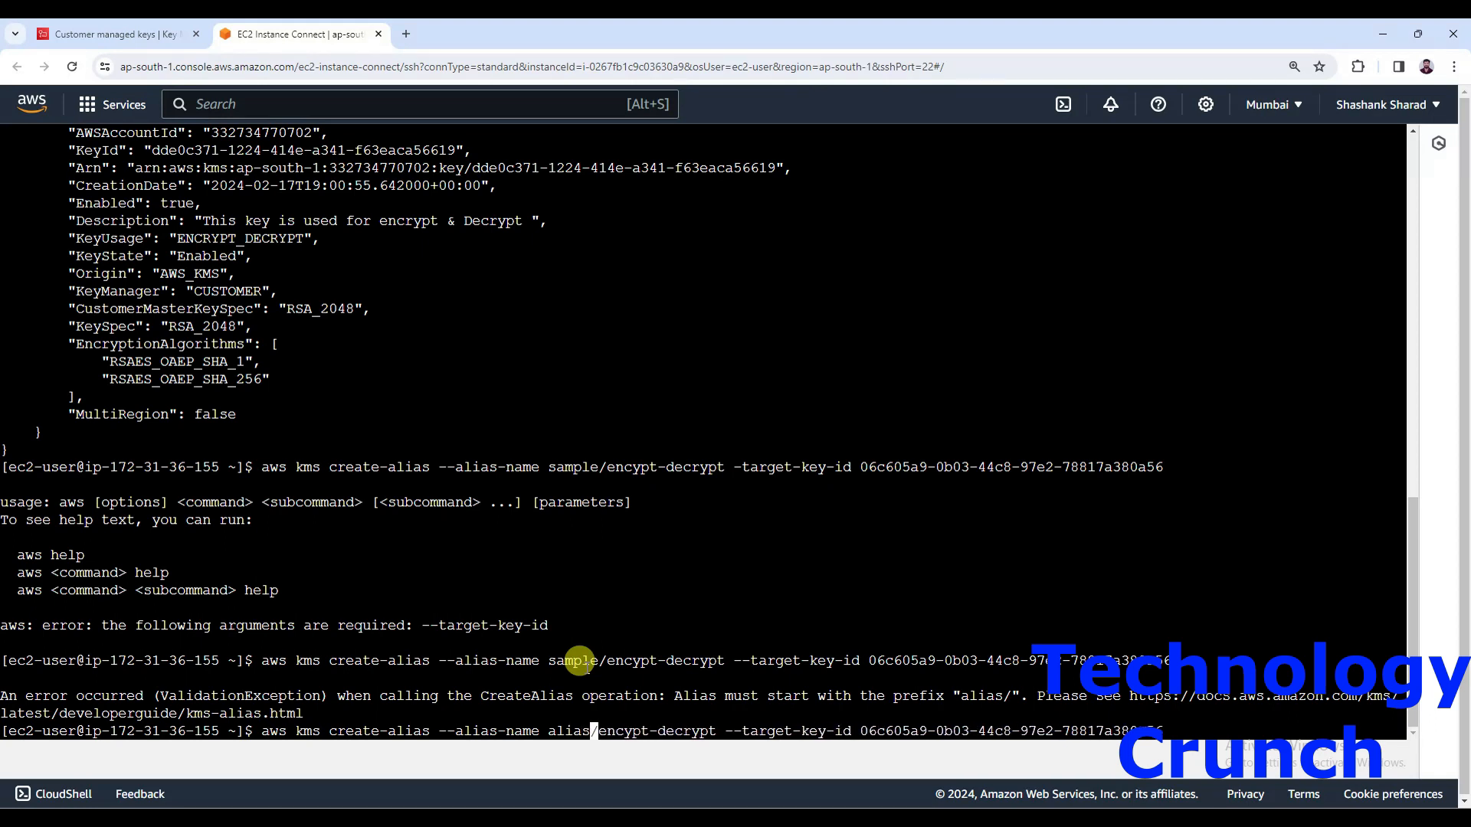
pyautogui.press('Return')
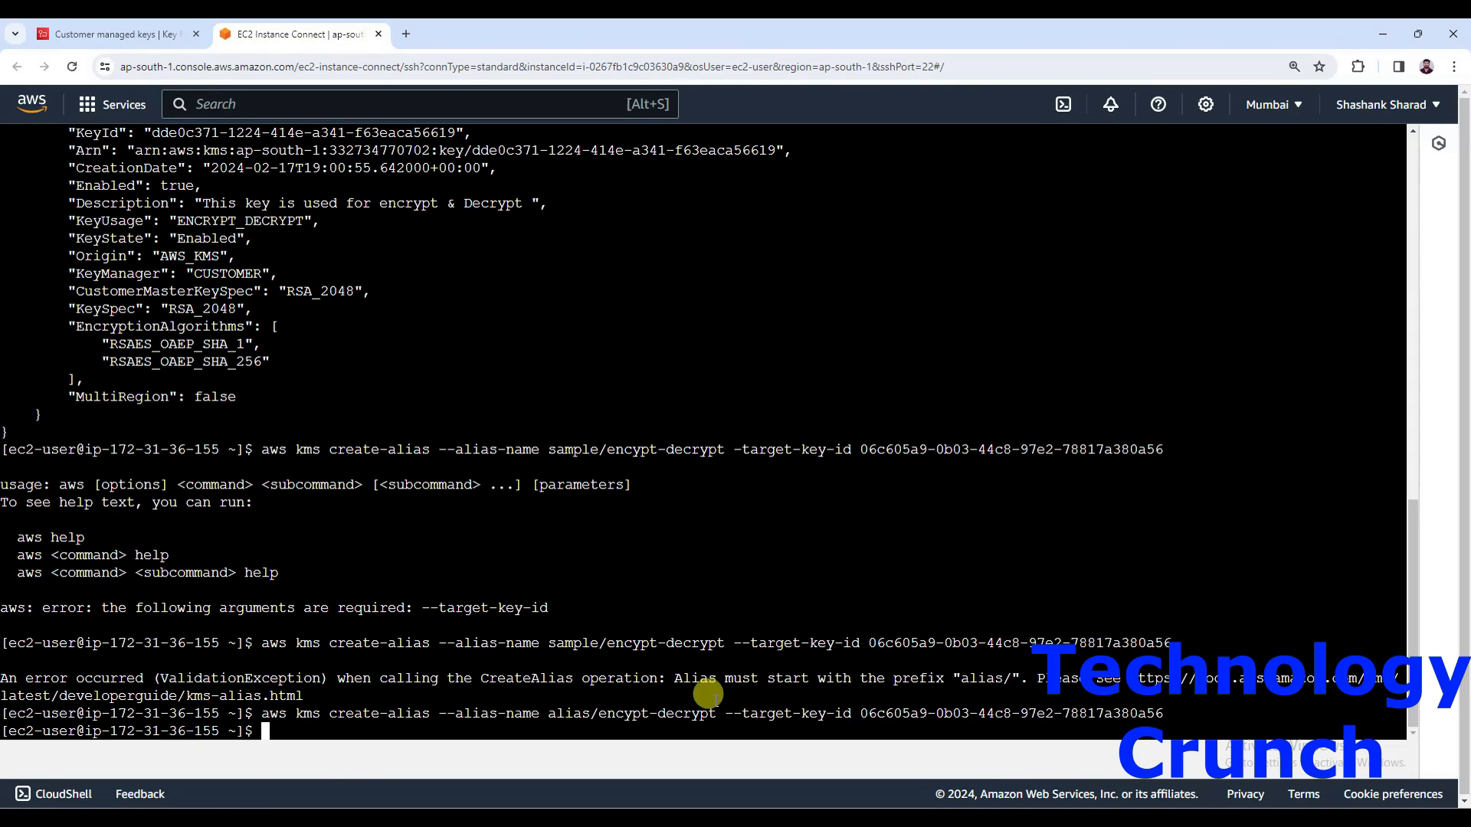
# Check the new alias in the KMS keys list, clear the terminal and enter aws kms get-public-key --key-id at its prompt
pyautogui.click(142, 38)
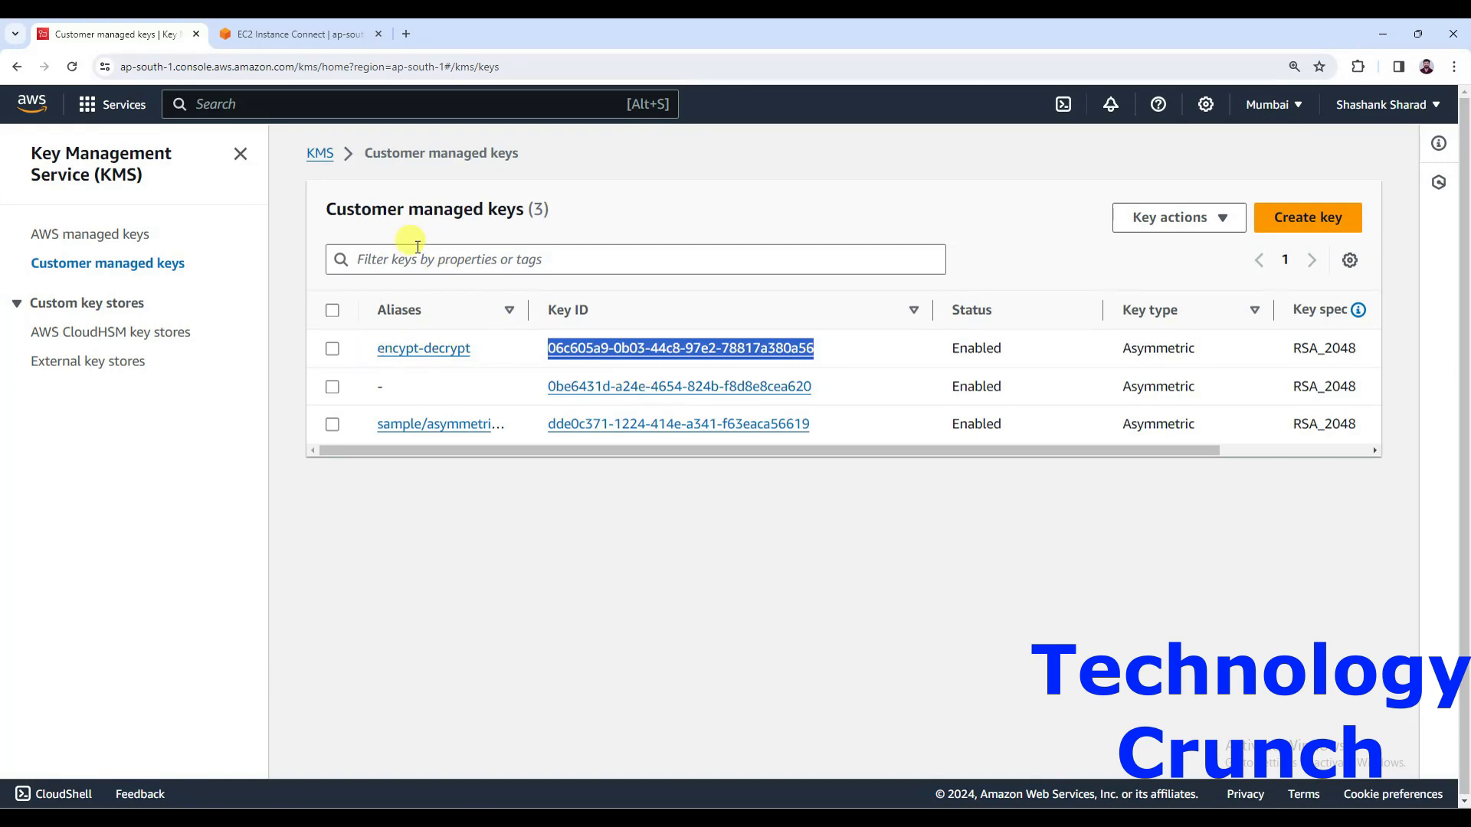
pyautogui.click(273, 37)
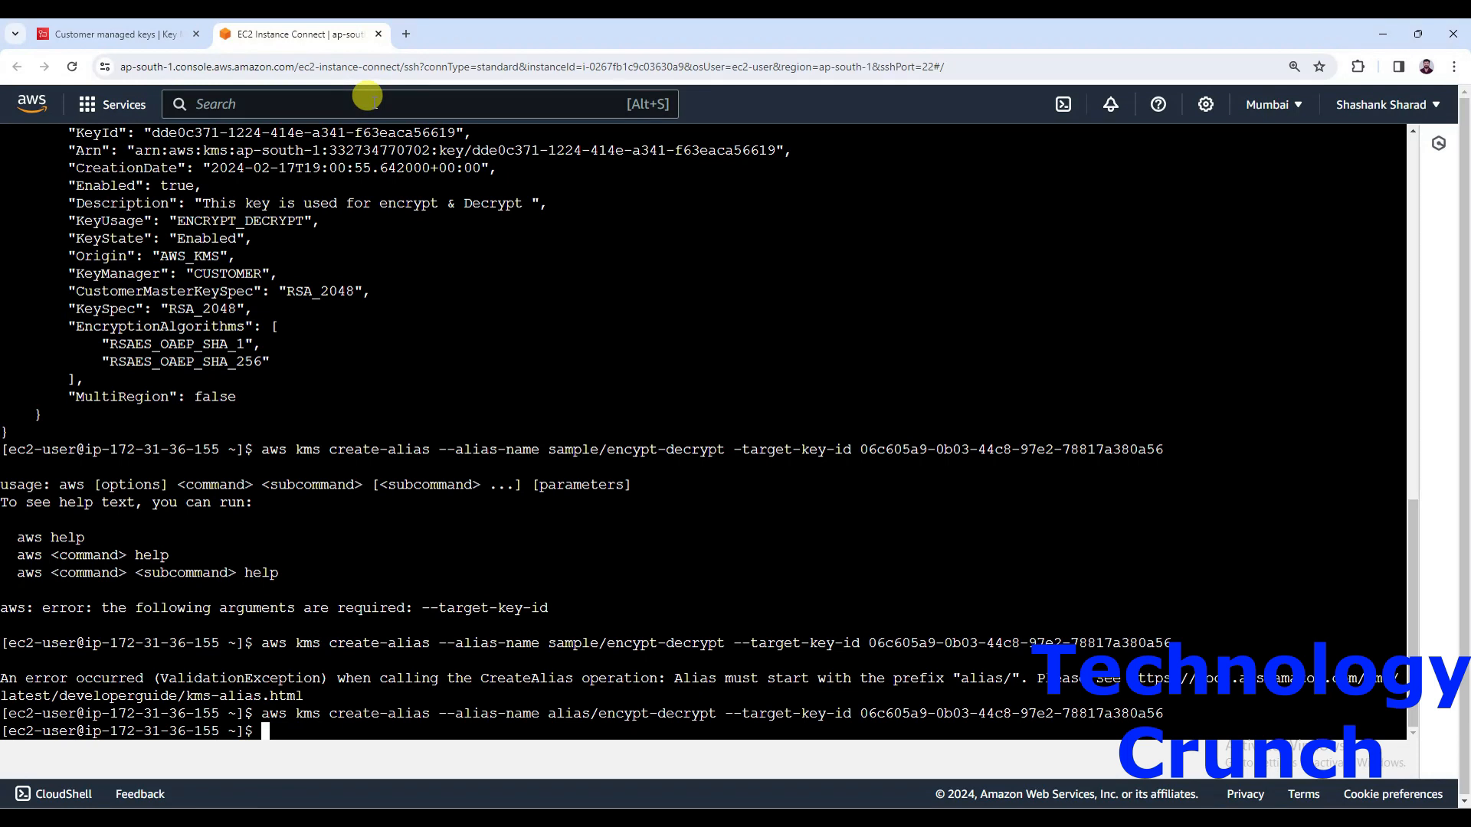
pyautogui.press('Return')
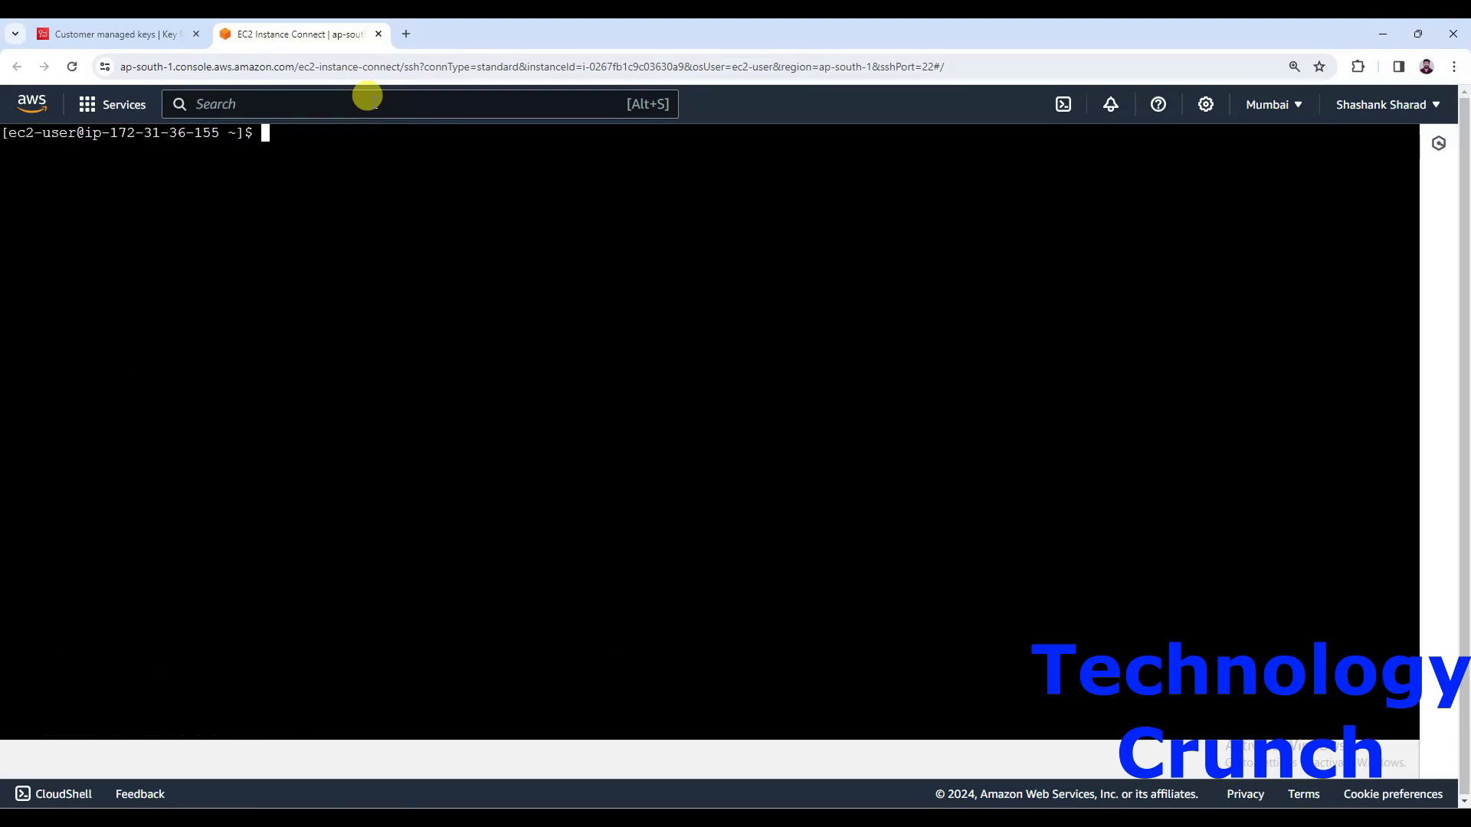
pyautogui.rightClick(380, 205)
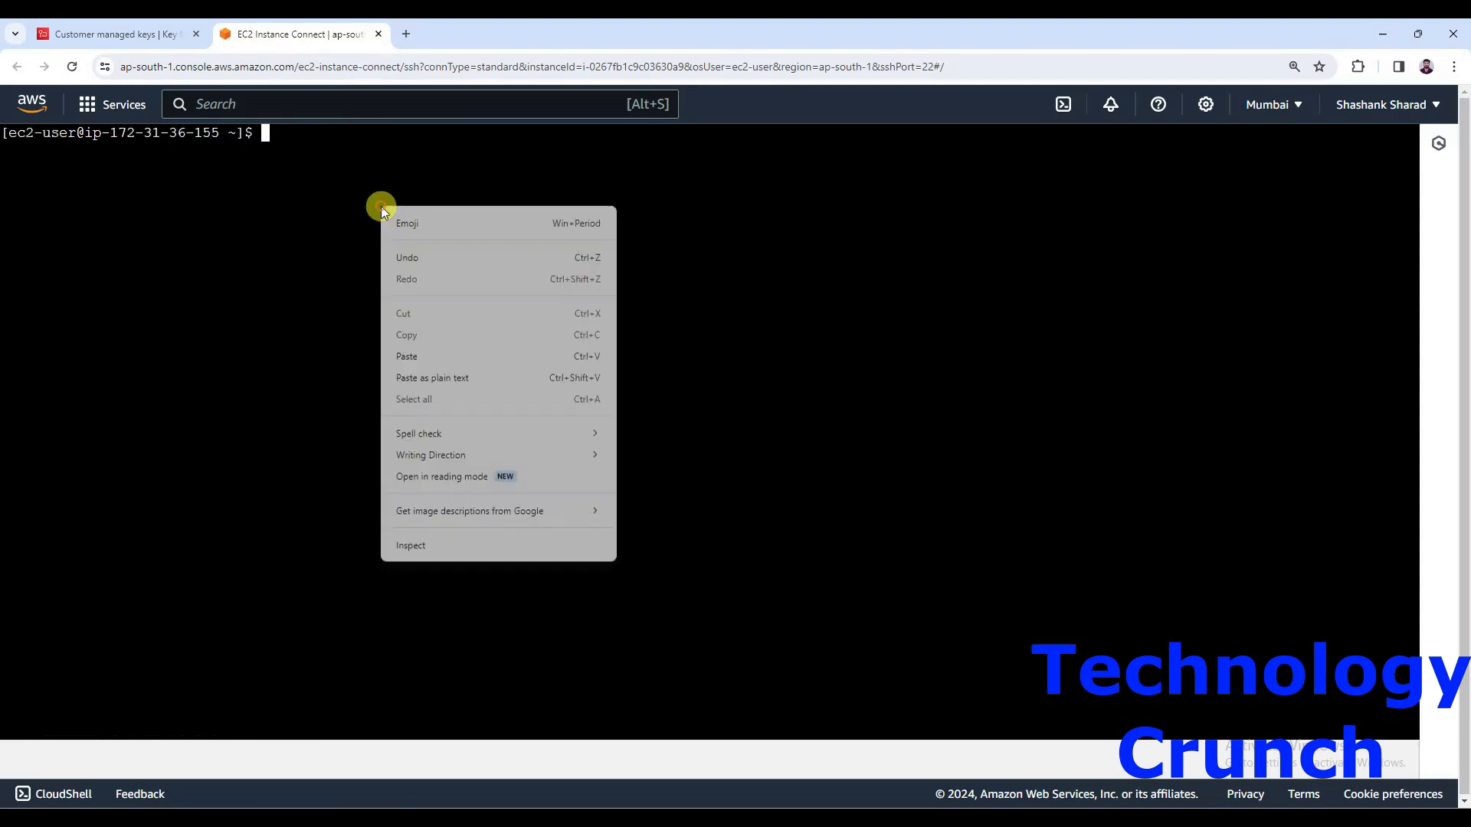
pyautogui.click(418, 354)
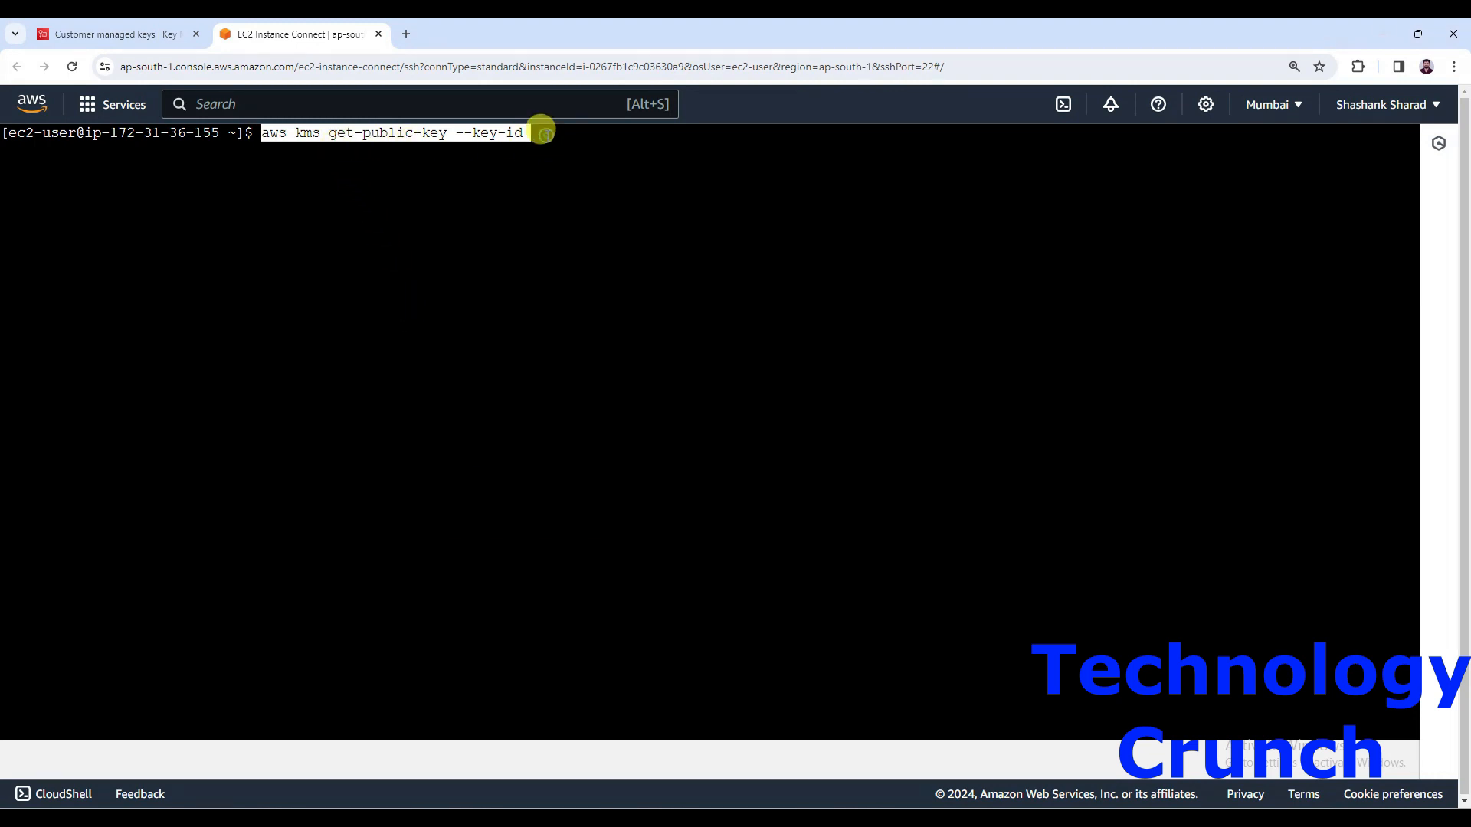
pyautogui.press('BackSpace')
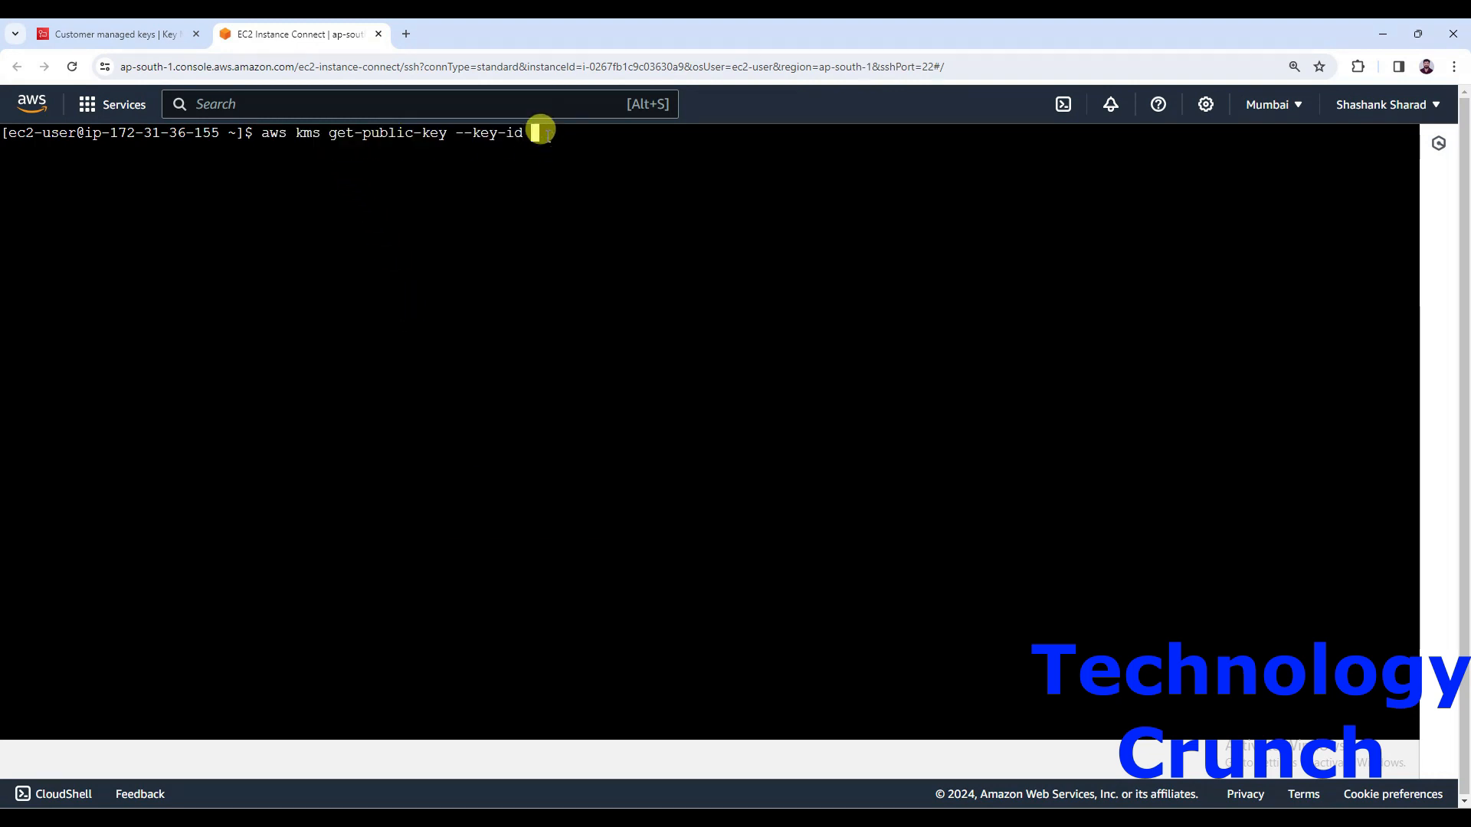
# Copy the alias encypt-decrypt from the KMS keys list, append it to the get-public-key command in the terminal and run it
pyautogui.click(148, 29)
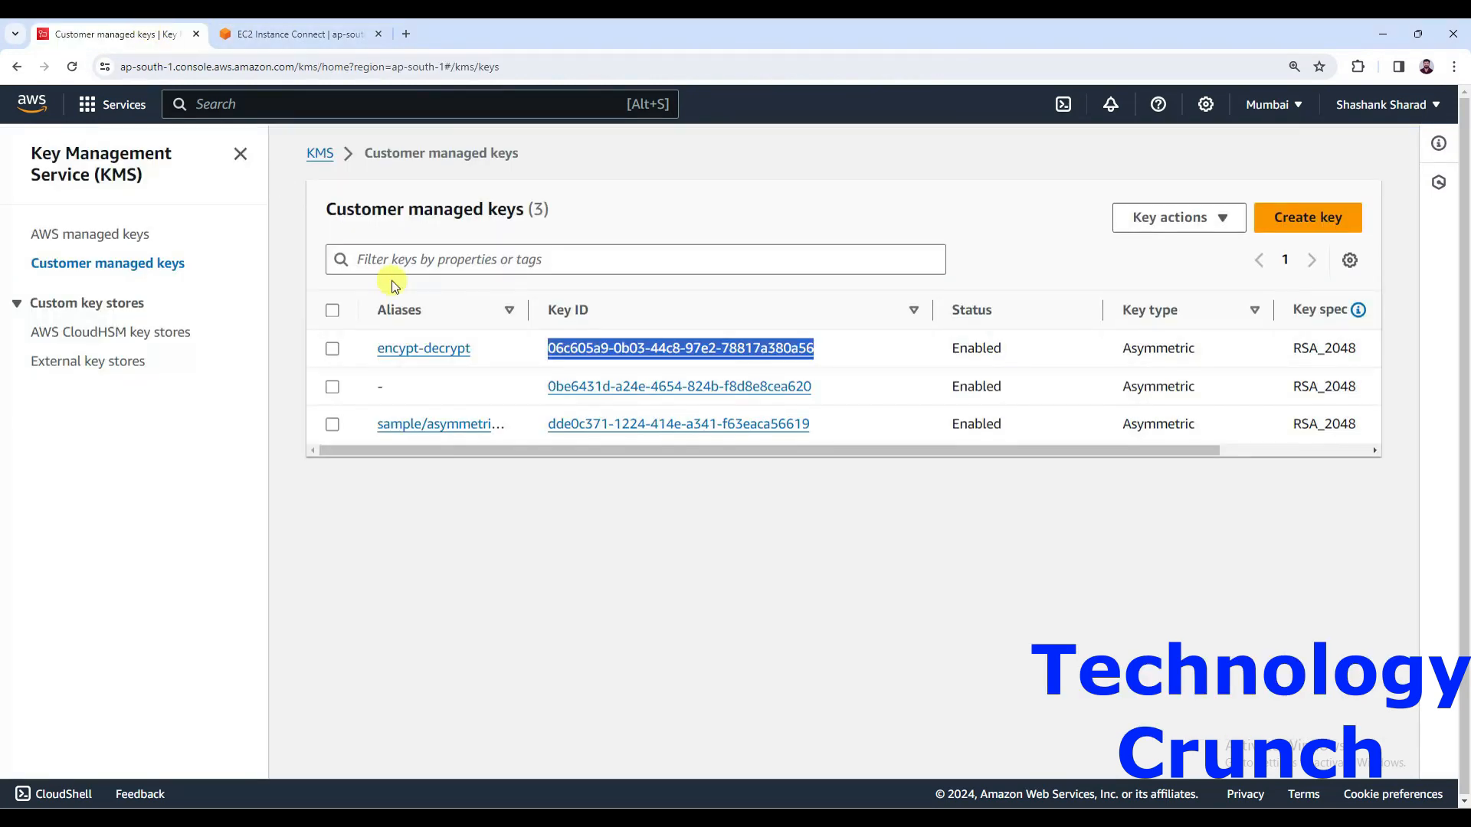
pyautogui.click(479, 357)
pyautogui.moveTo(479, 356); pyautogui.dragTo(372, 351)
pyautogui.hotkey('ctrl', 'c')
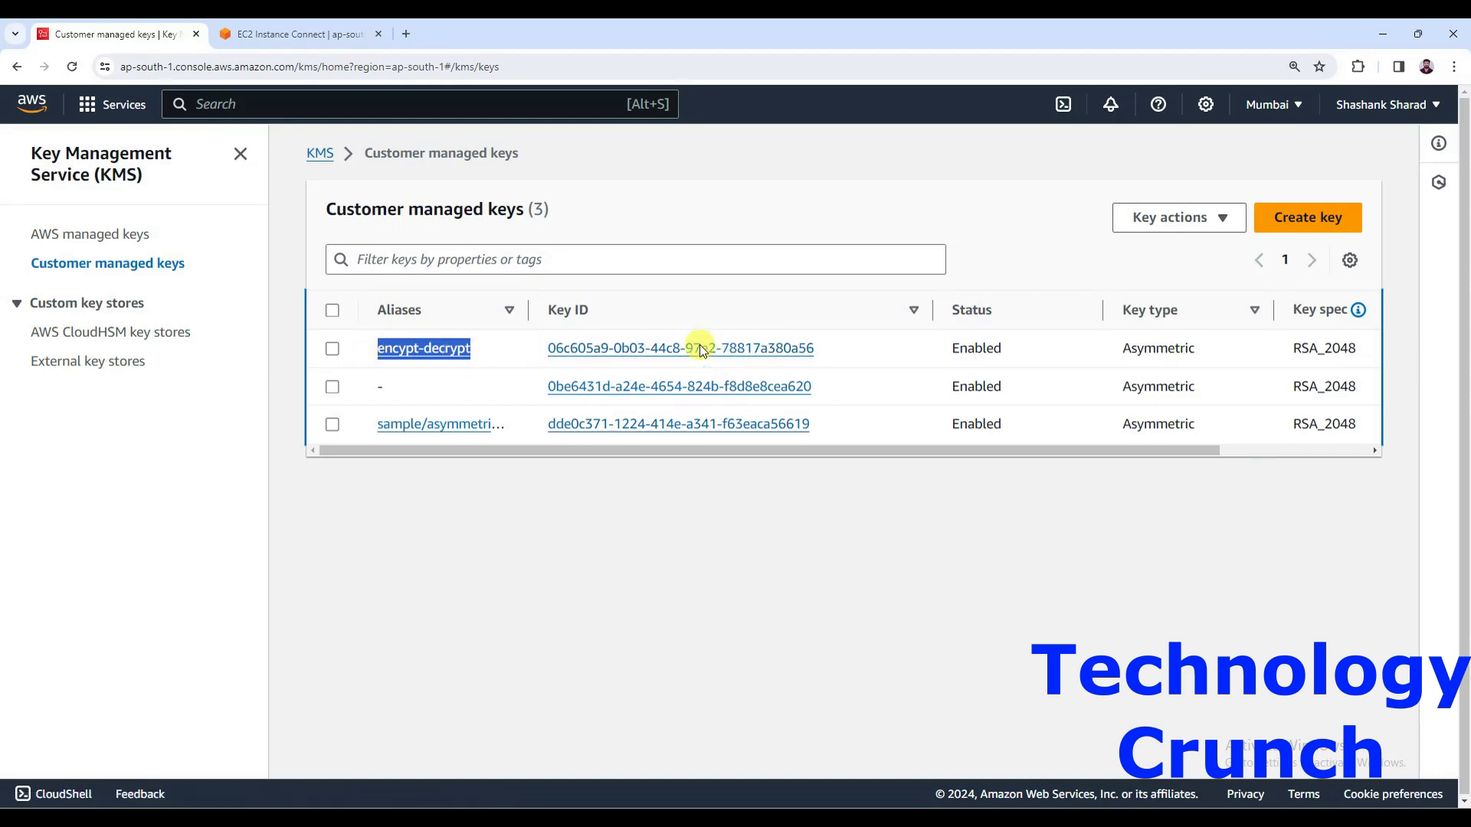
pyautogui.click(337, 37)
pyautogui.rightClick(595, 190)
pyautogui.click(646, 342)
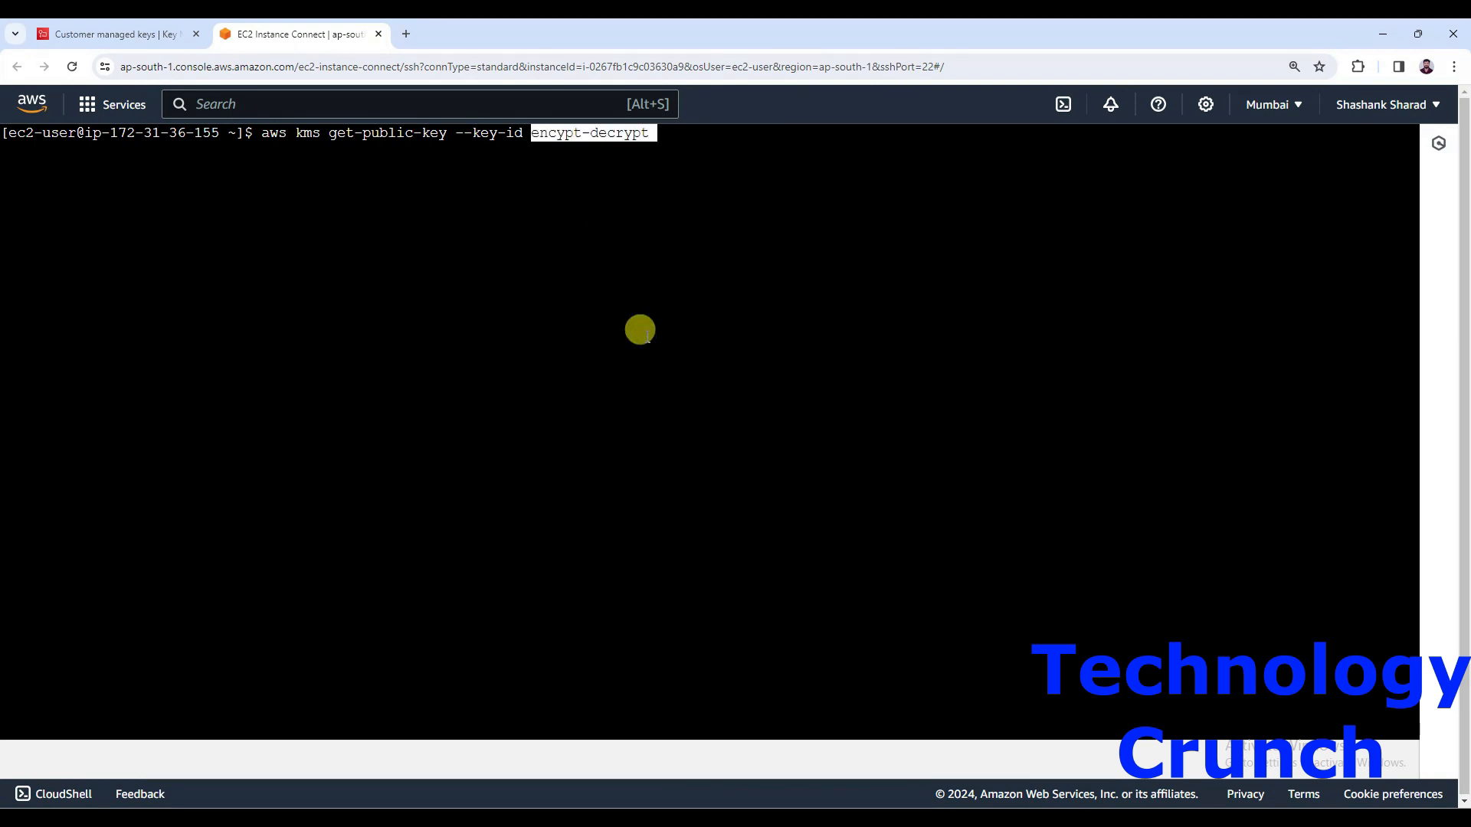
pyautogui.press('Return')
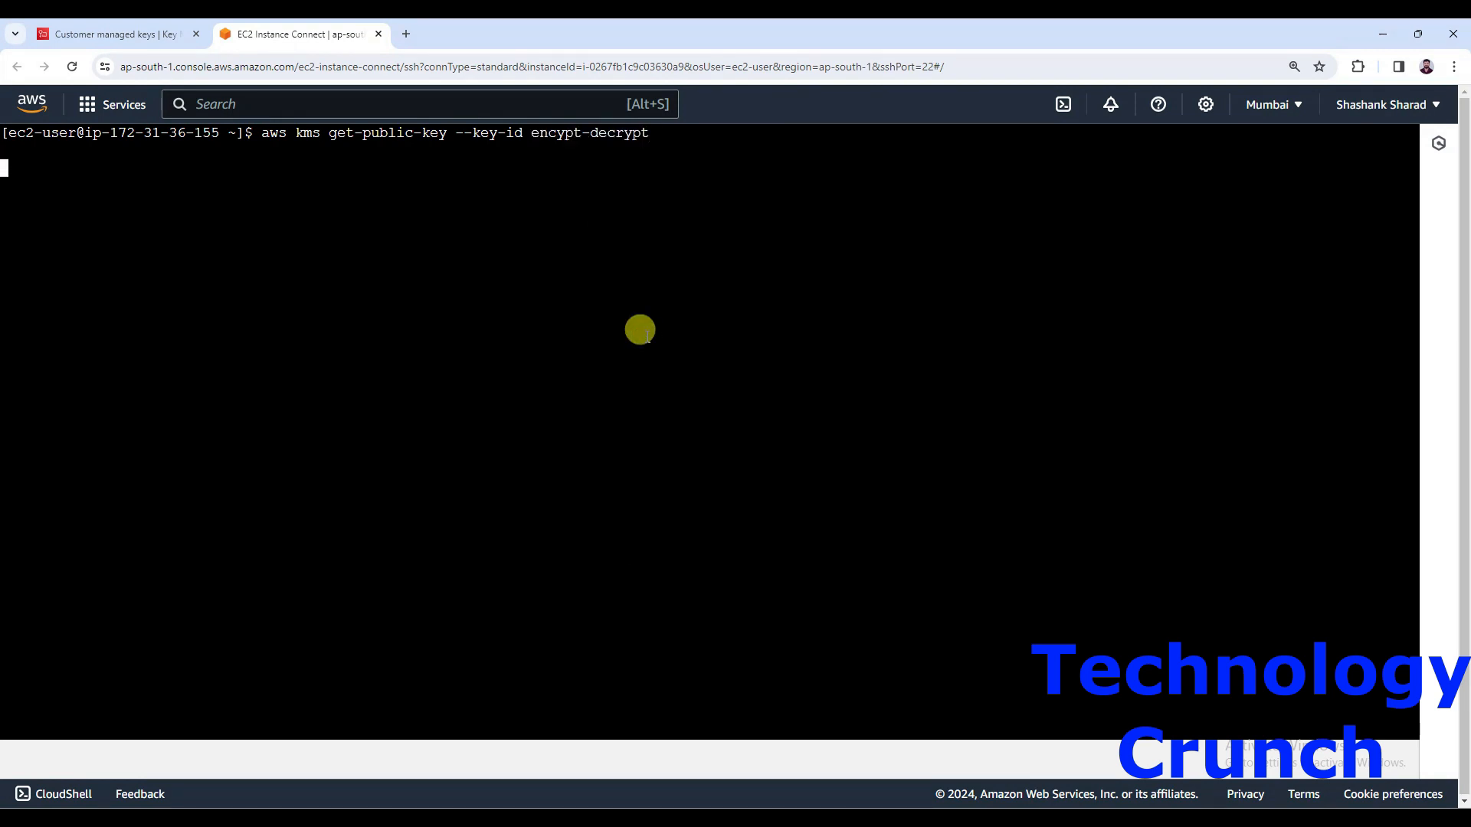
# Recall the get-public-key command, prefix the key ID argument so it reads alias/encypt-decrypt, and run it
pyautogui.press('Up')
pyautogui.press('Left')
pyautogui.press('Left')
pyautogui.press('Left')
pyautogui.press('Left')
pyautogui.press('Left')
pyautogui.press('Left')
pyautogui.press('Left')
pyautogui.press('Left')
pyautogui.press('Left')
pyautogui.press('Left')
pyautogui.press('Left')
pyautogui.press('Left')
pyautogui.press('Left')
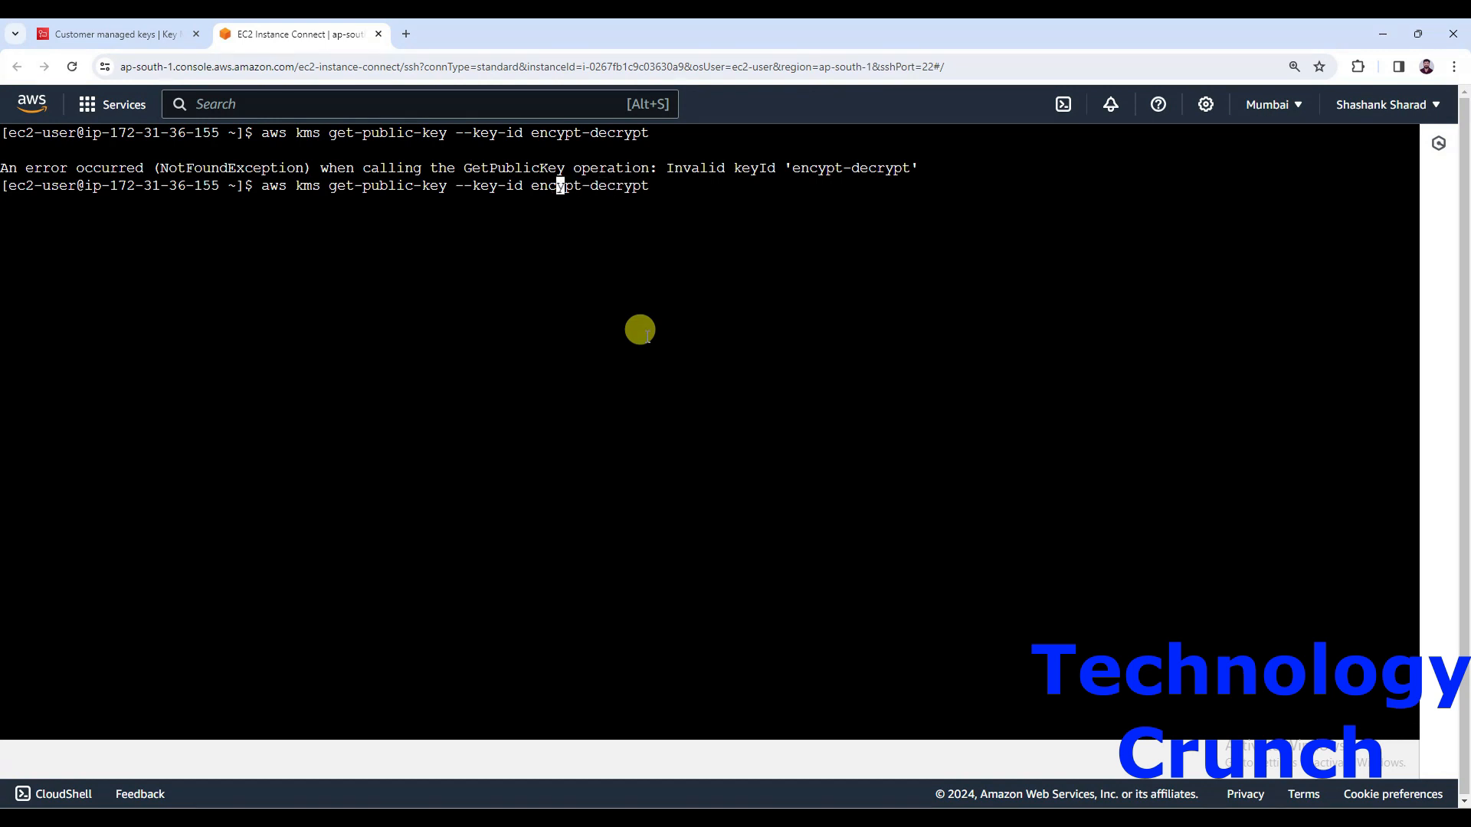
pyautogui.press('Left')
pyautogui.write('alias/')
pyautogui.press('Return')
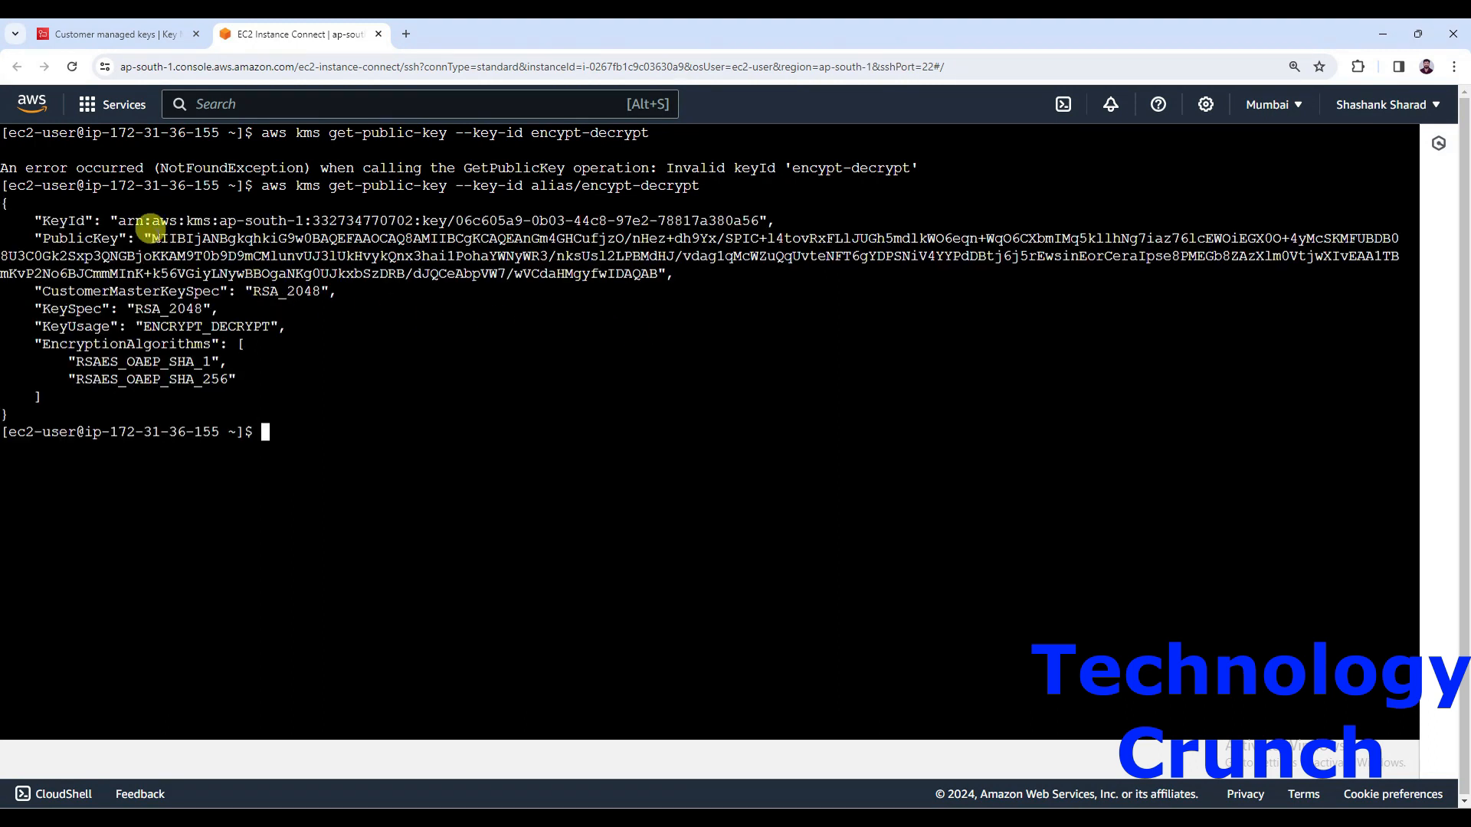
# Compare the PublicKey value in the terminal output with the public key on the encypt-decrypt key's details page in KMS
pyautogui.moveTo(144, 238); pyautogui.dragTo(668, 276)
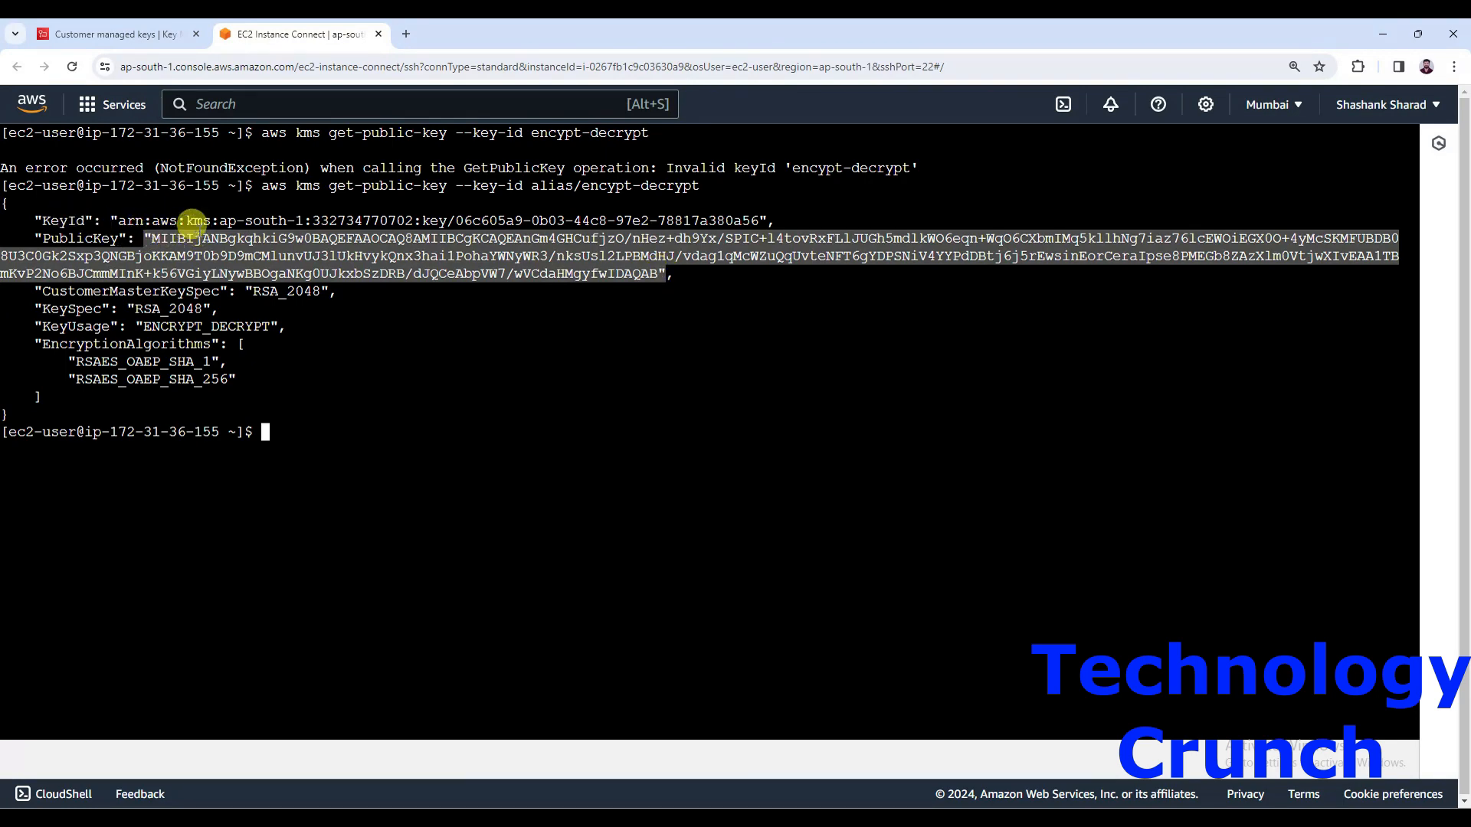
pyautogui.click(133, 42)
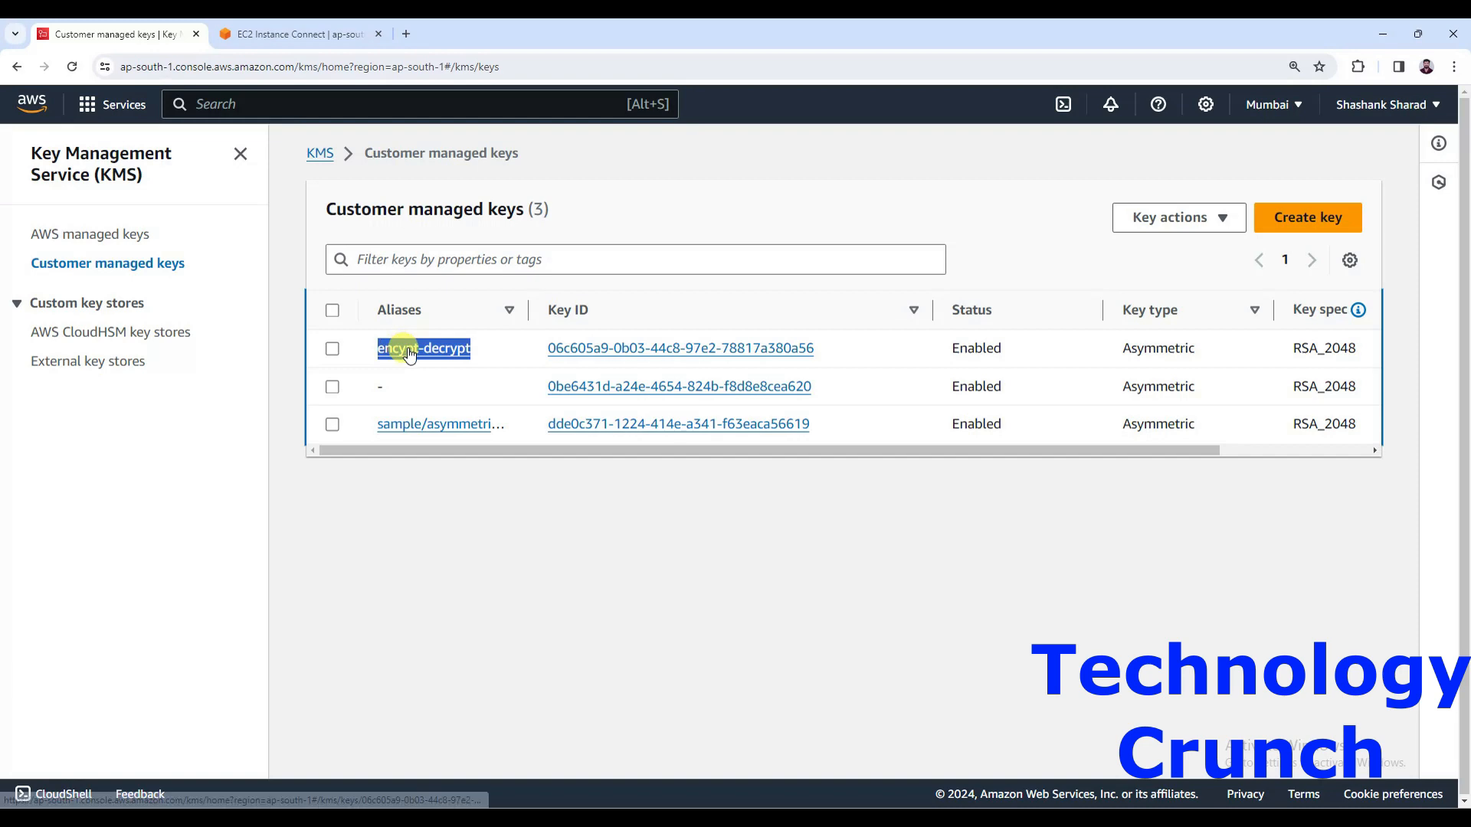
pyautogui.click(410, 349)
pyautogui.click(774, 542)
pyautogui.scroll(-2, 621, 648)
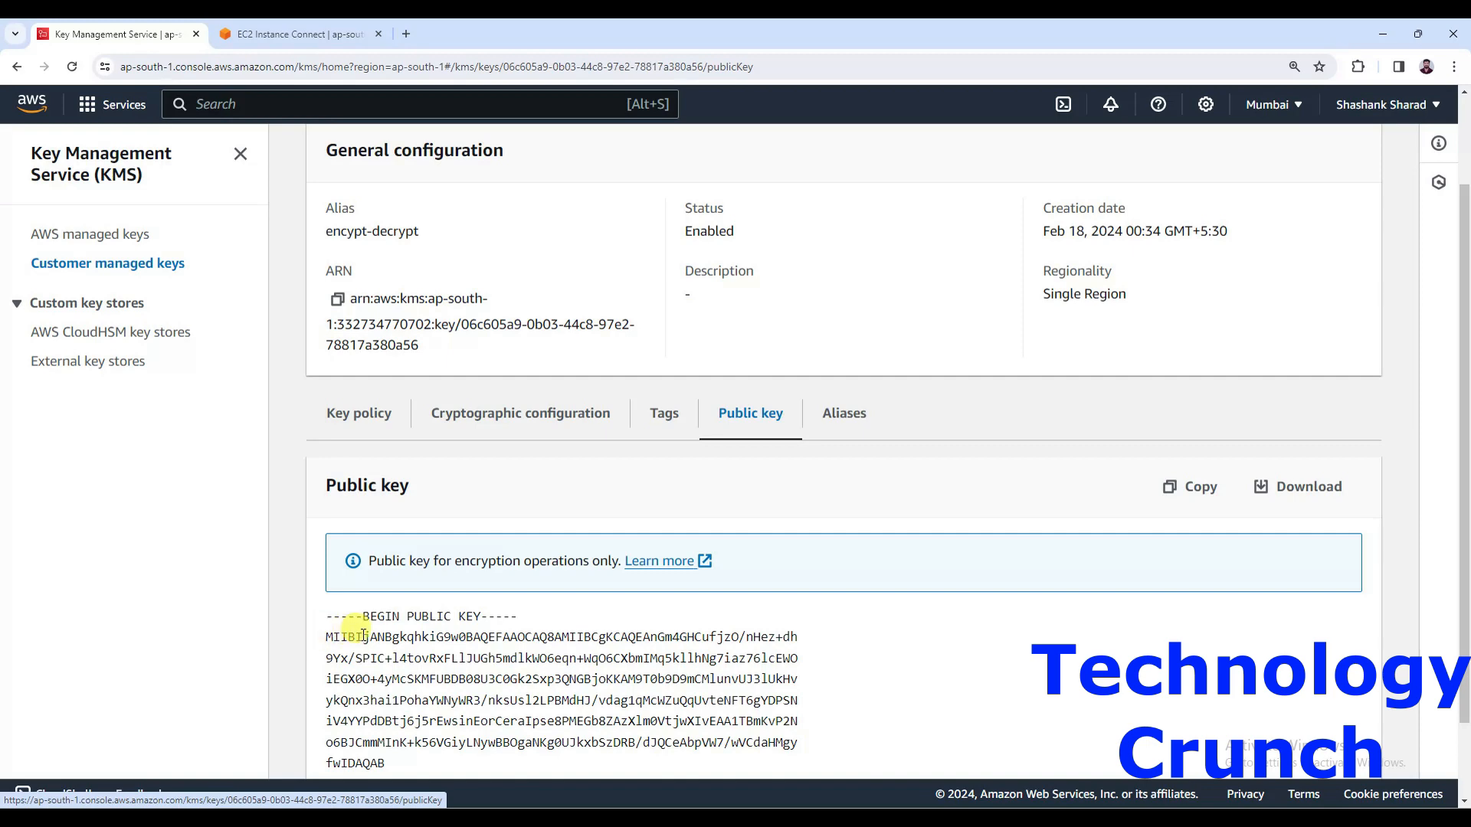
pyautogui.moveTo(364, 636); pyautogui.dragTo(312, 640)
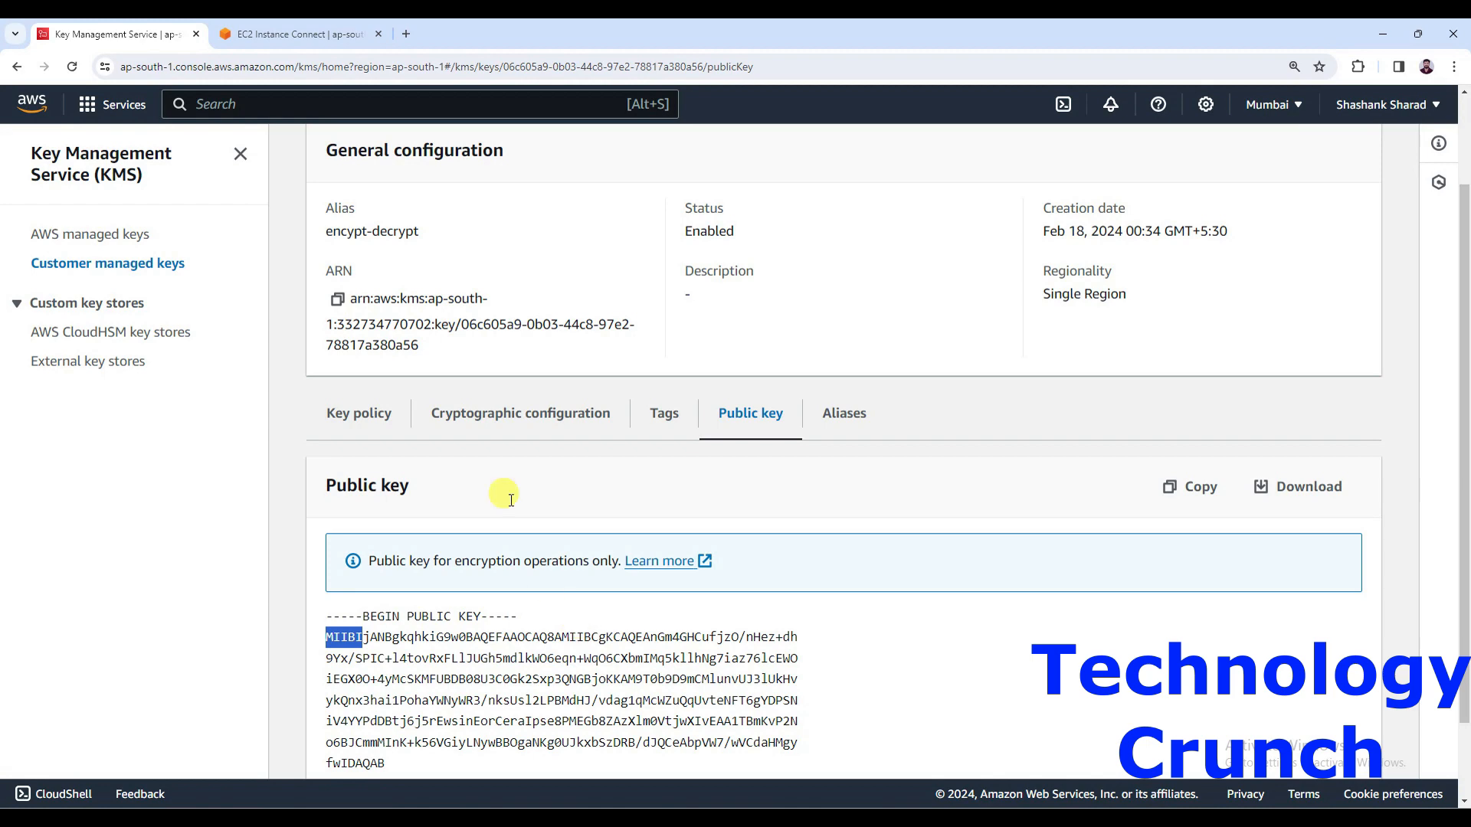
pyautogui.click(296, 36)
pyautogui.click(492, 437)
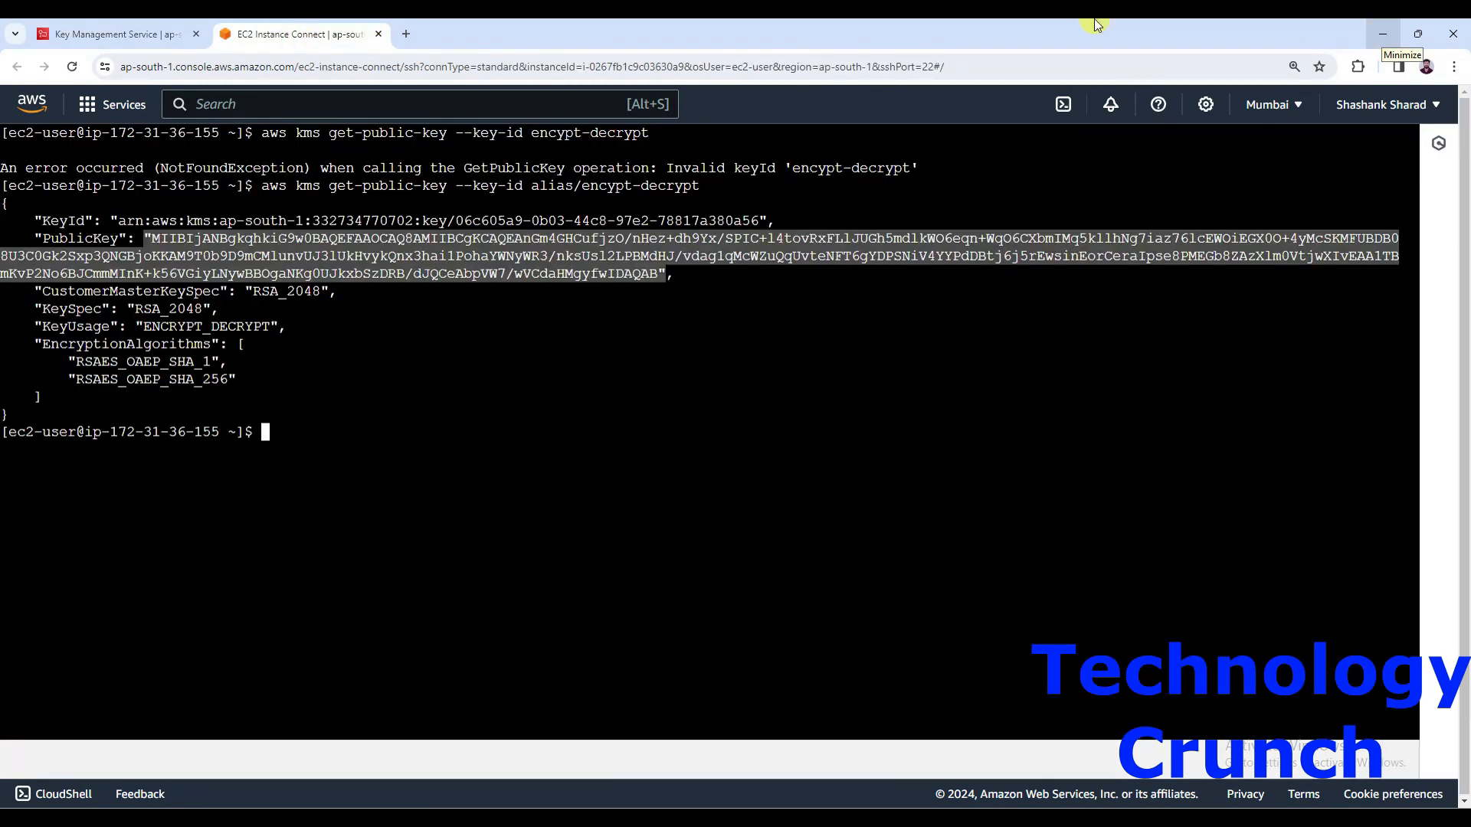
pyautogui.click(125, 42)
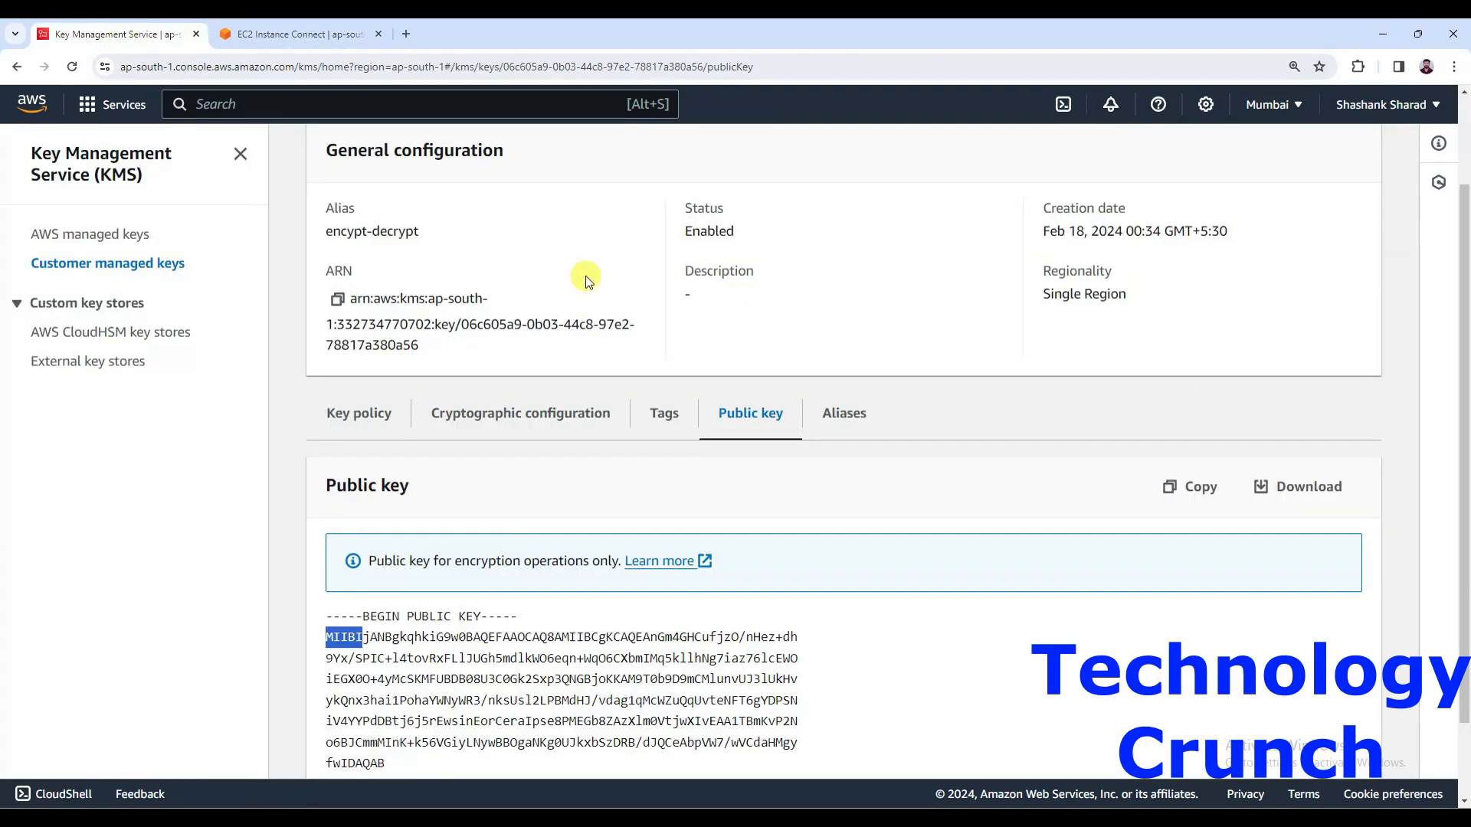
pyautogui.scroll(2, 466, 274)
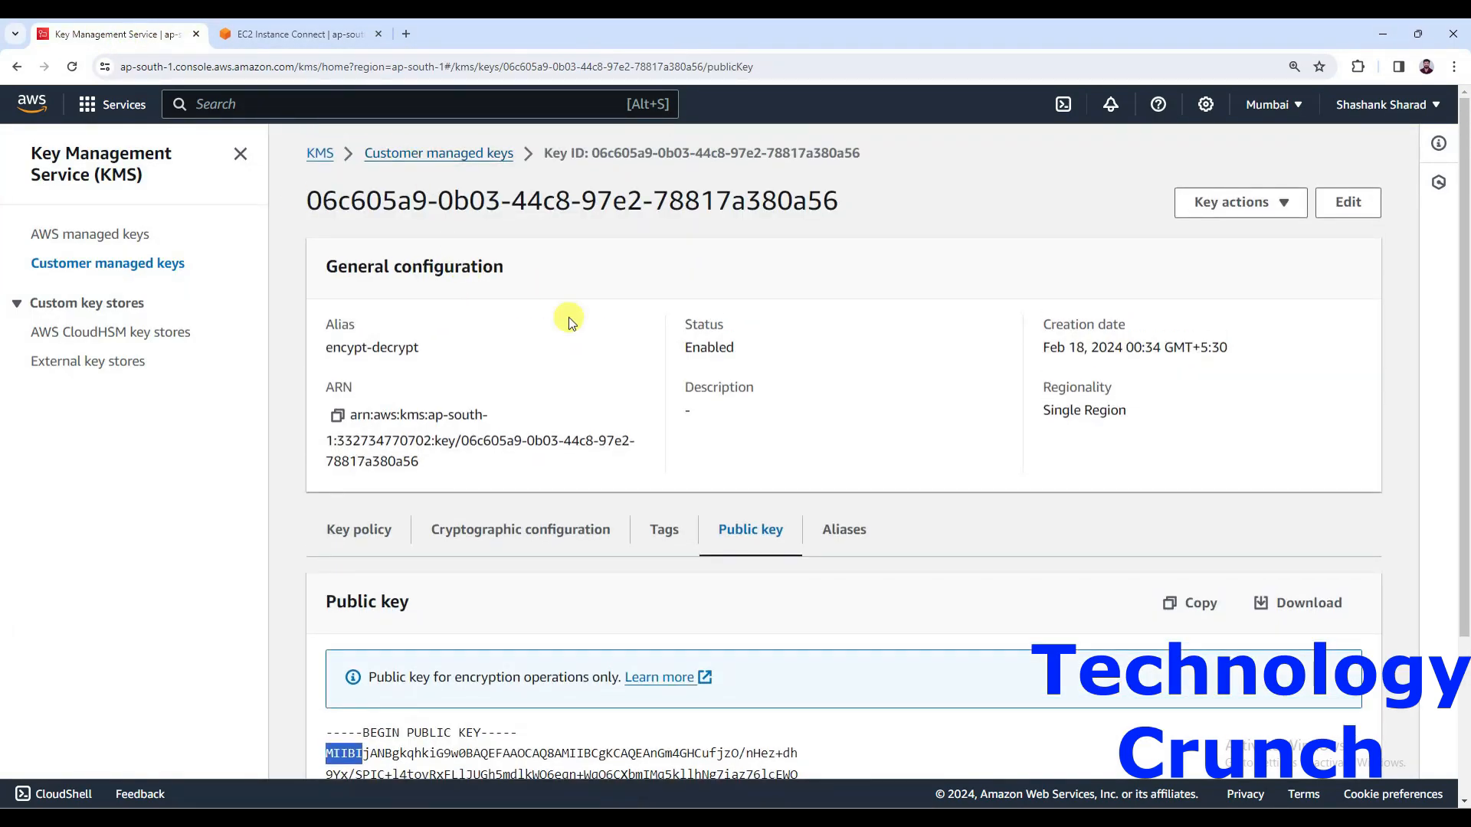
pyautogui.scroll(-1, 585, 343)
pyautogui.scroll(1, 585, 342)
# From the customer managed keys list, start scheduling deletion of the alias-less sign and verify key with a 7-day waiting period
pyautogui.click(454, 155)
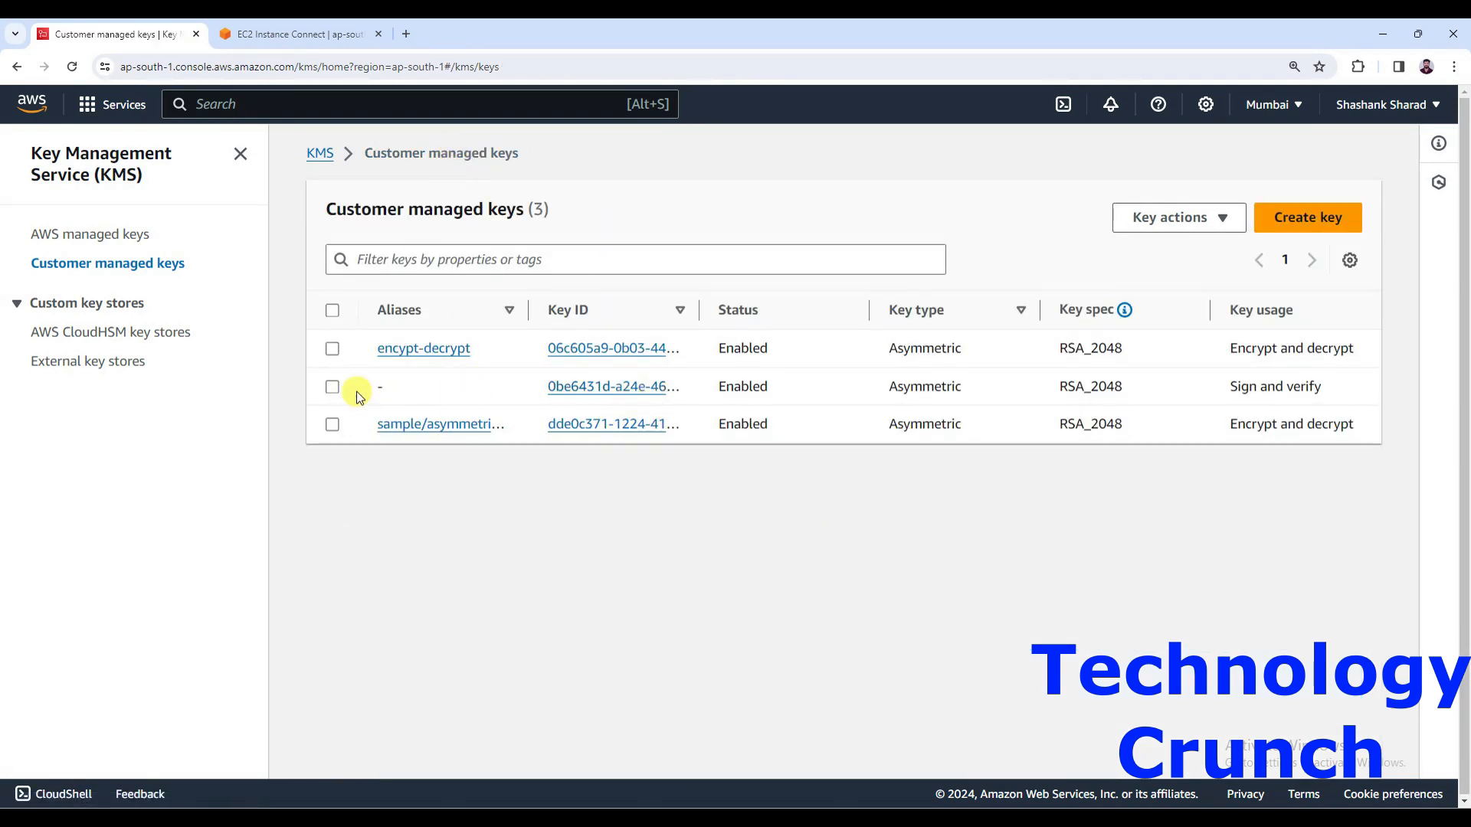
pyautogui.click(333, 387)
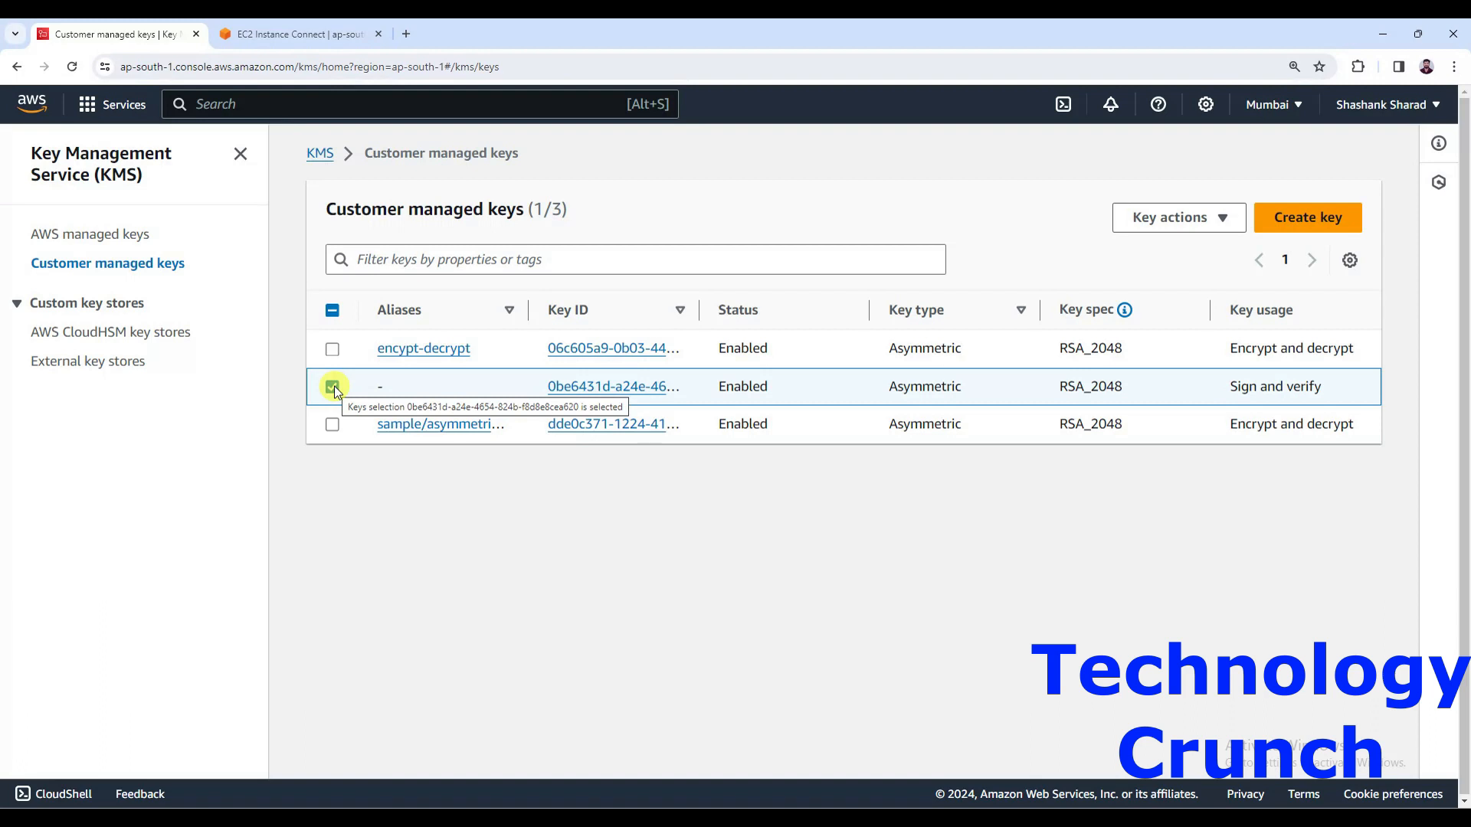
pyautogui.click(1223, 218)
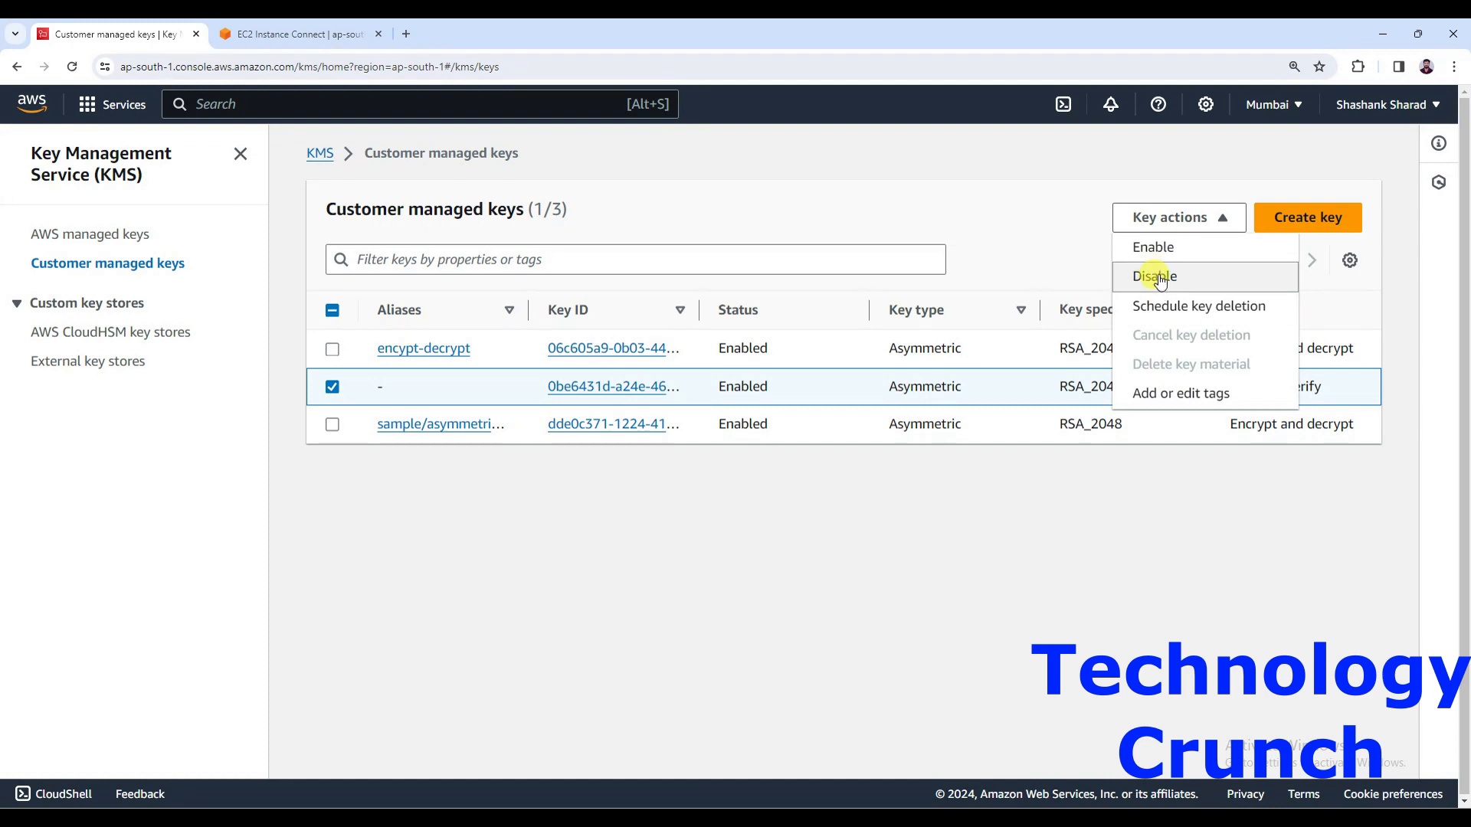
pyautogui.click(1198, 307)
pyautogui.doubleClick(362, 458)
pyautogui.write('7')
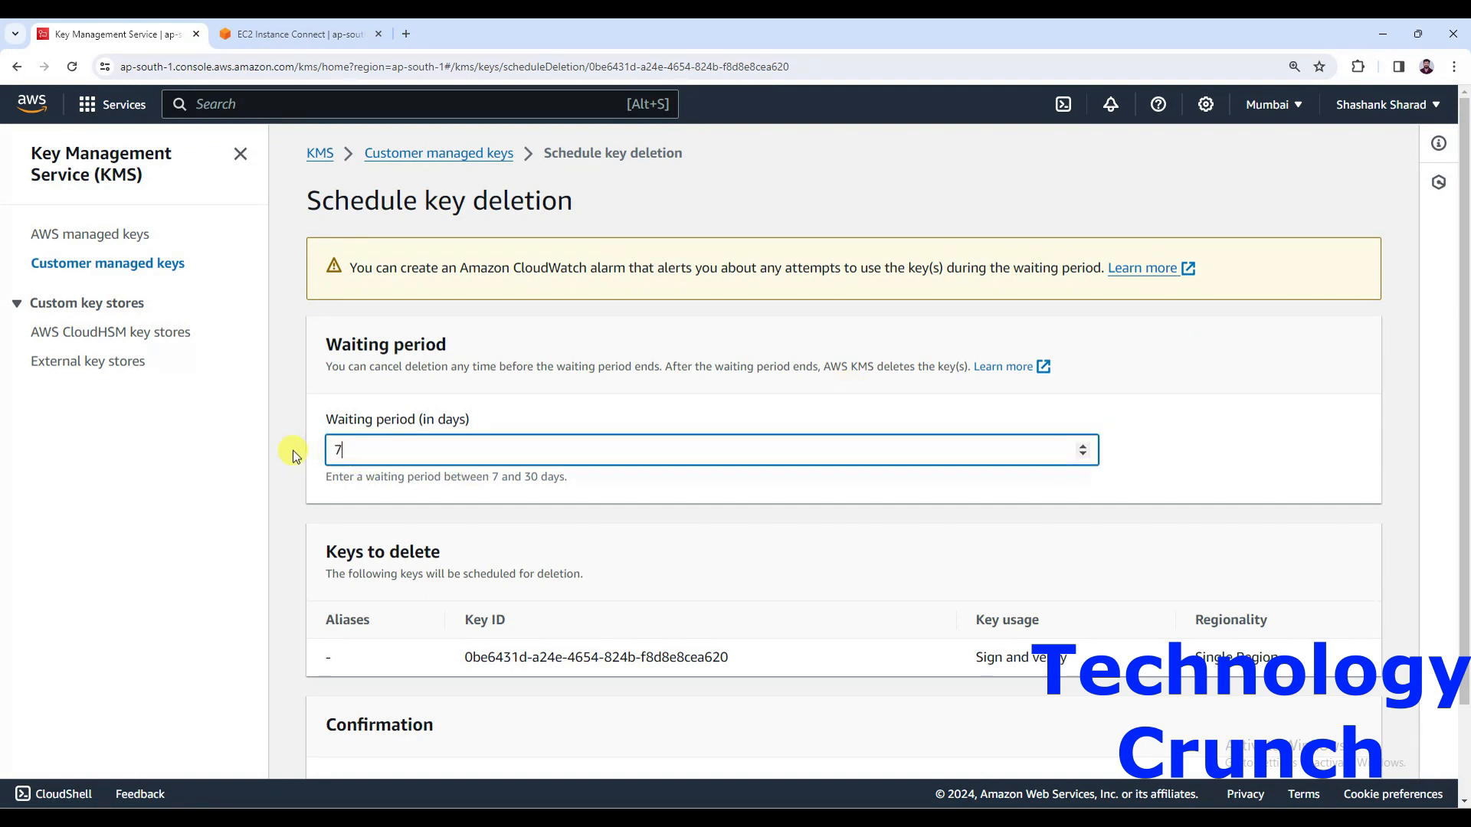
# Confirm and schedule the sign and verify key's deletion, and check its status in the keys list
pyautogui.moveTo(366, 477); pyautogui.dragTo(570, 478)
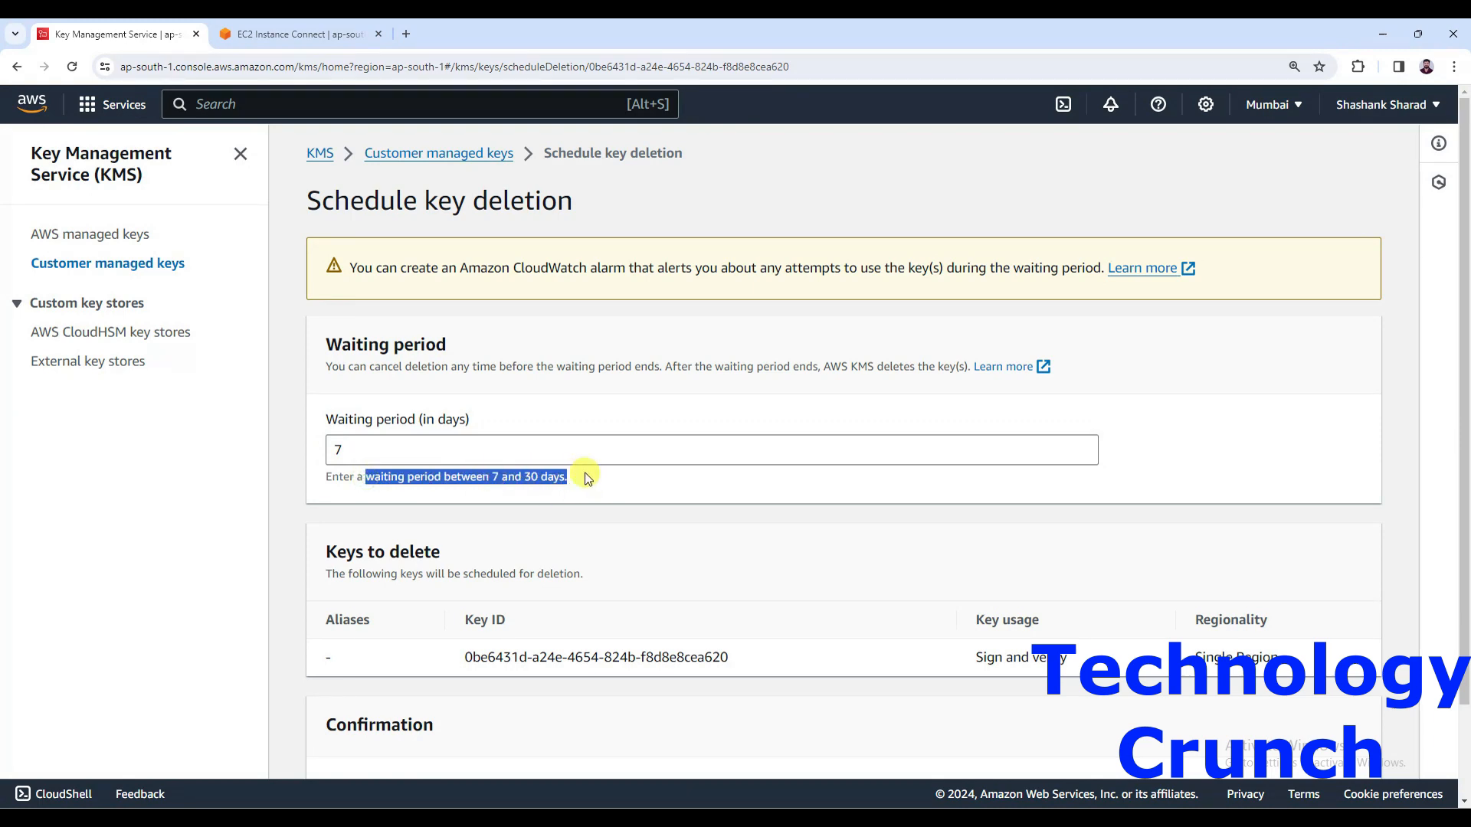
pyautogui.scroll(-1, 586, 473)
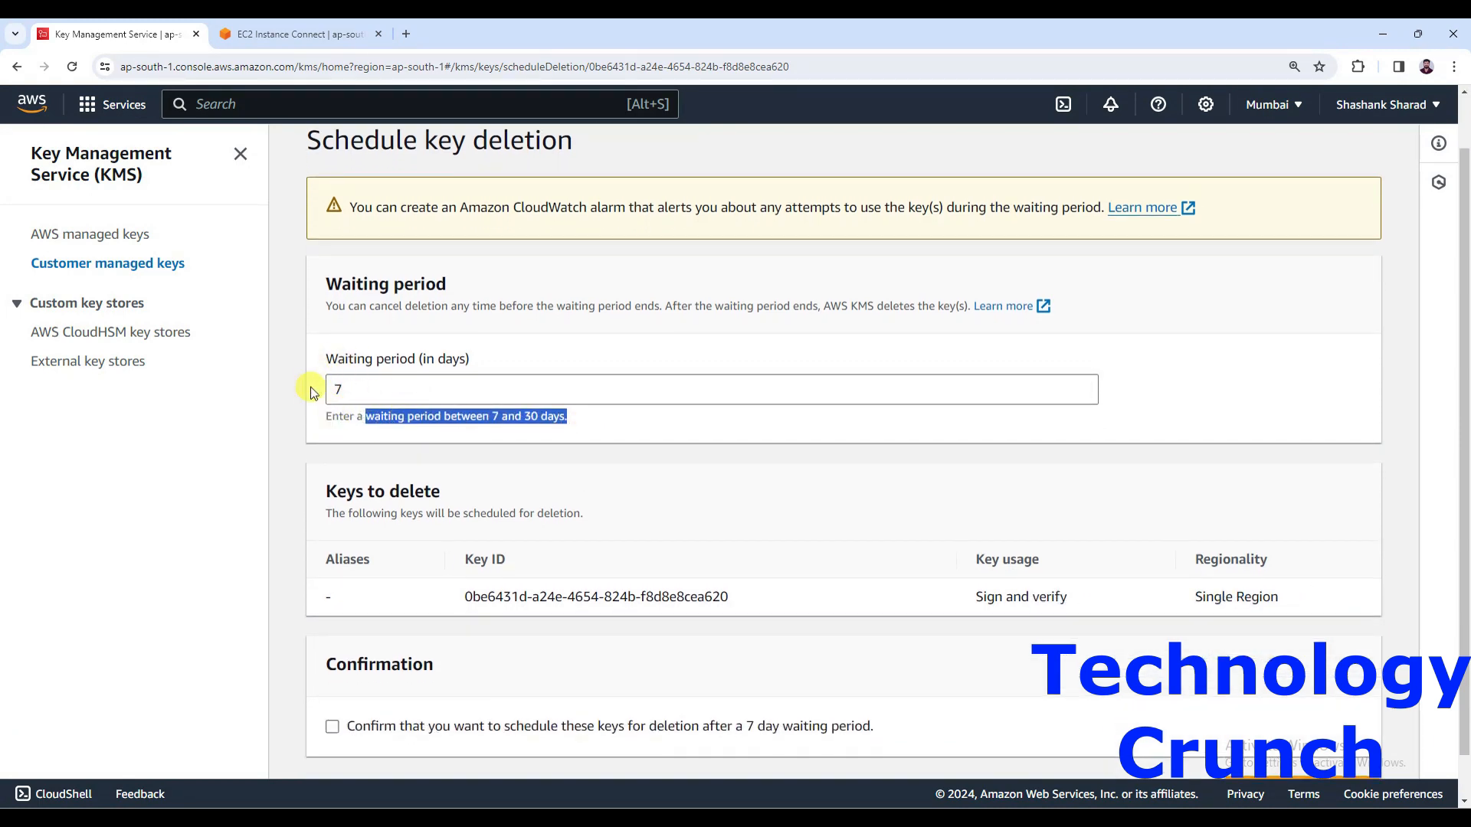
pyautogui.scroll(-1, 383, 417)
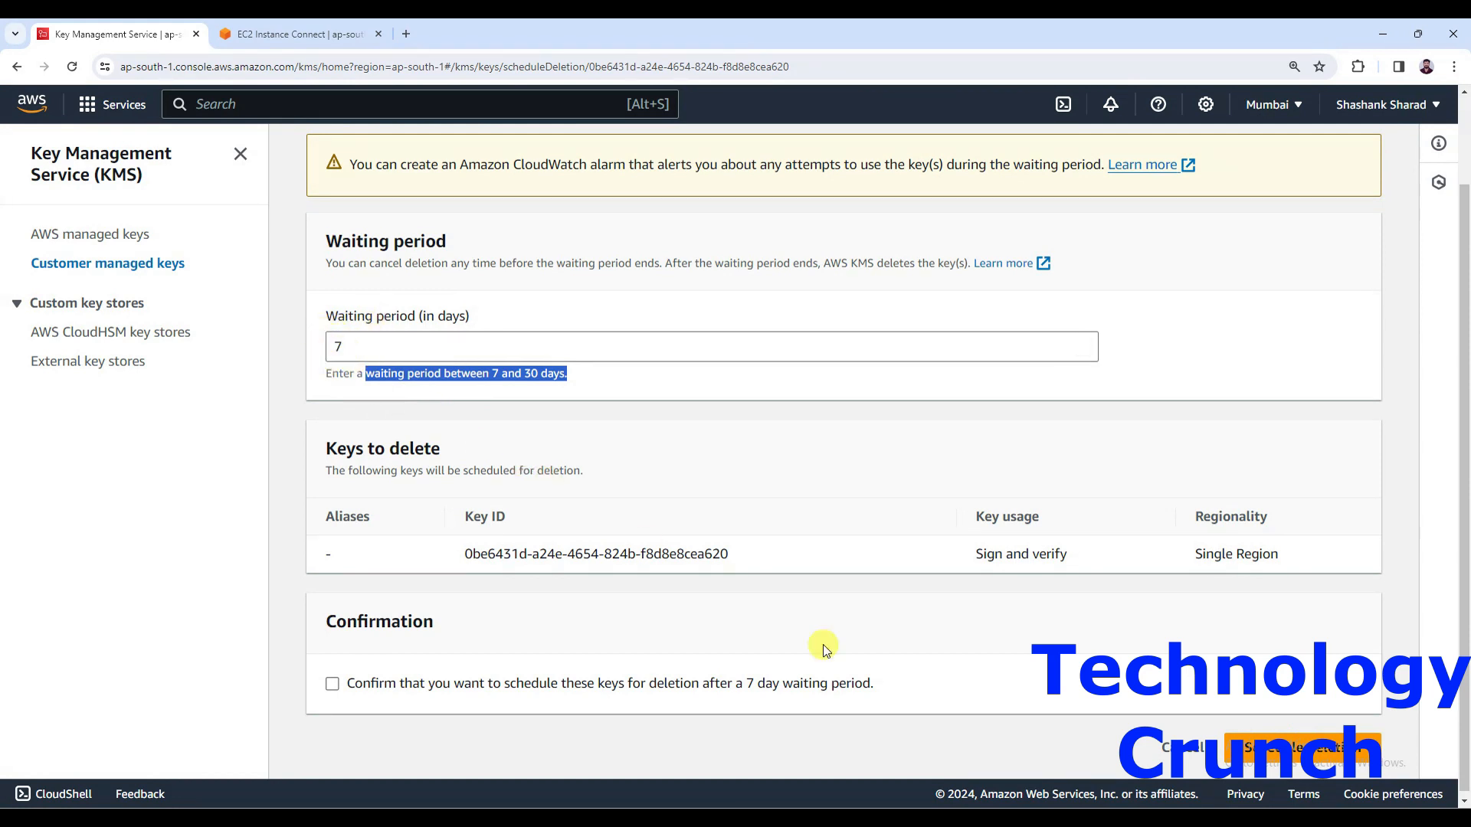
pyautogui.click(1286, 745)
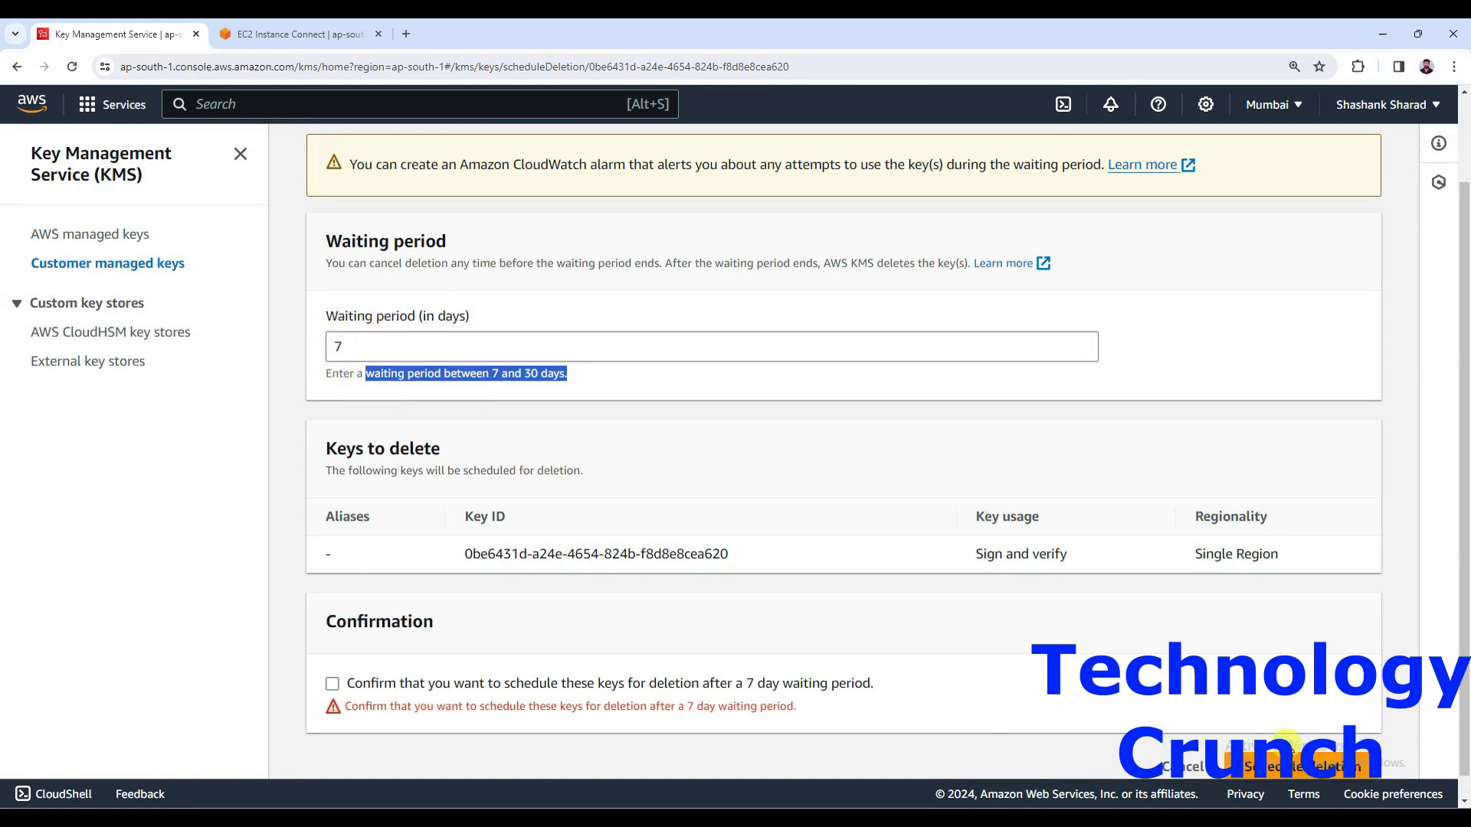
pyautogui.click(387, 682)
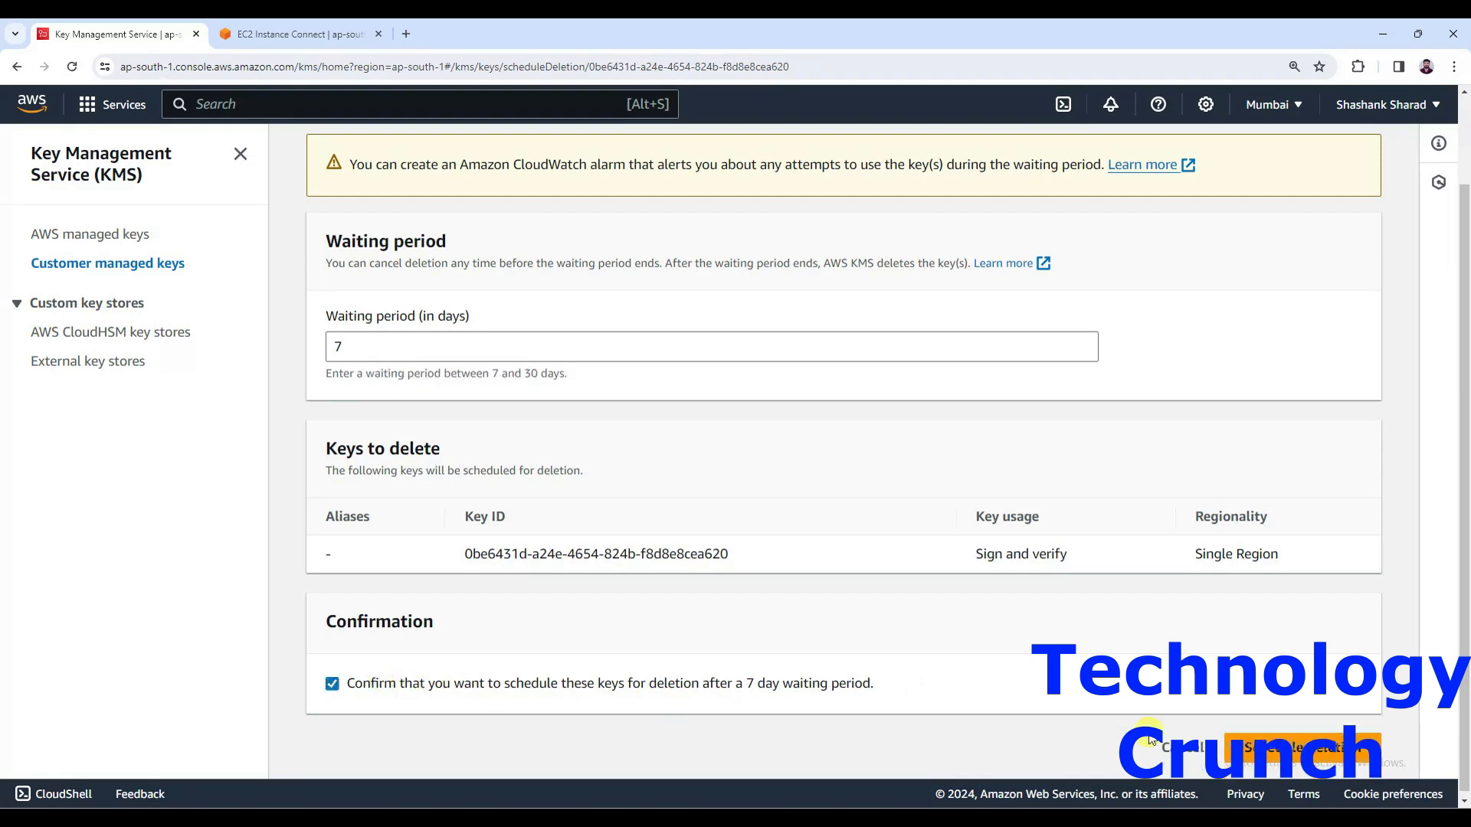
pyautogui.click(1294, 746)
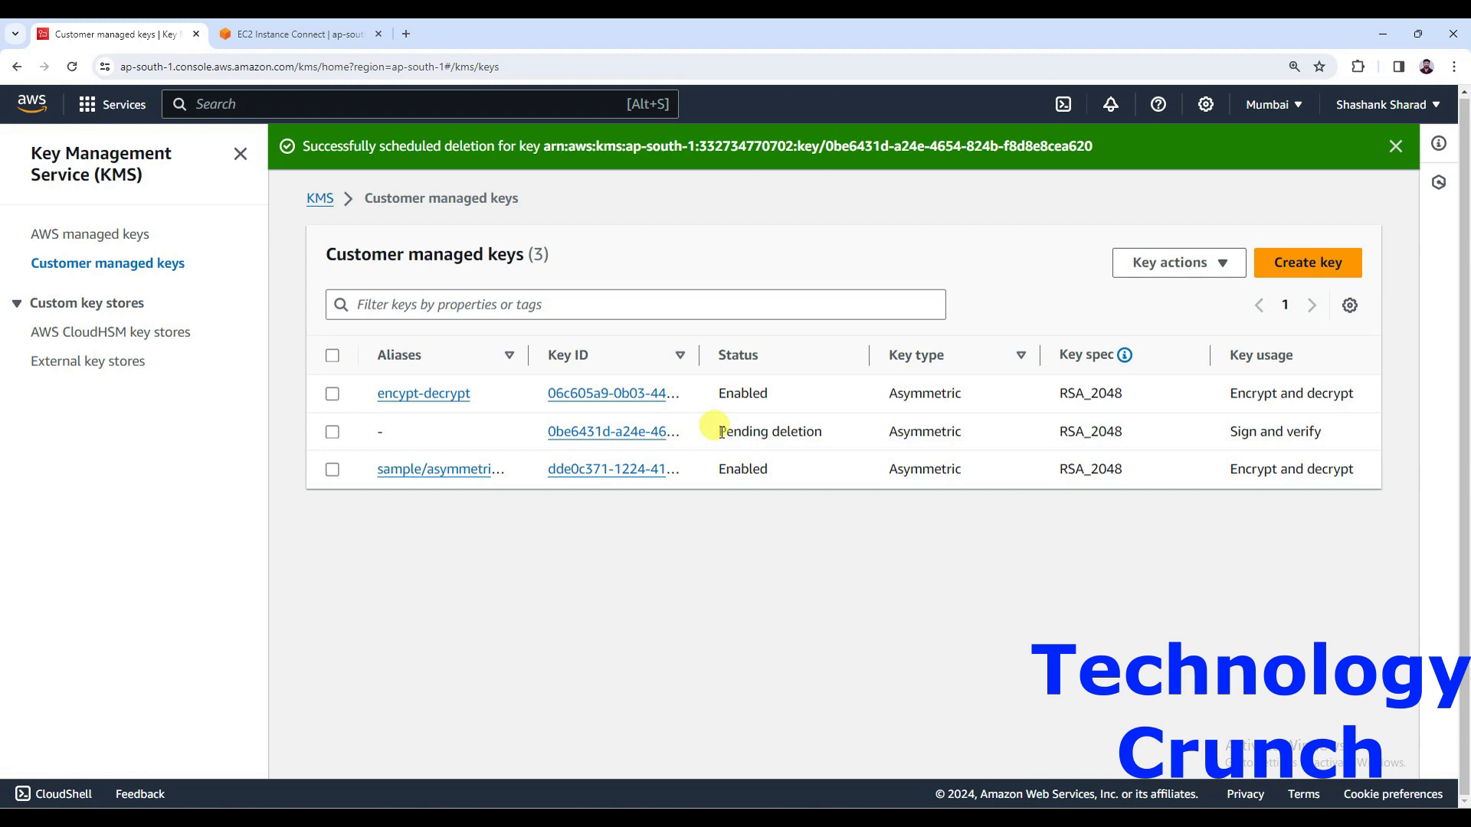
pyautogui.moveTo(721, 432); pyautogui.dragTo(830, 442)
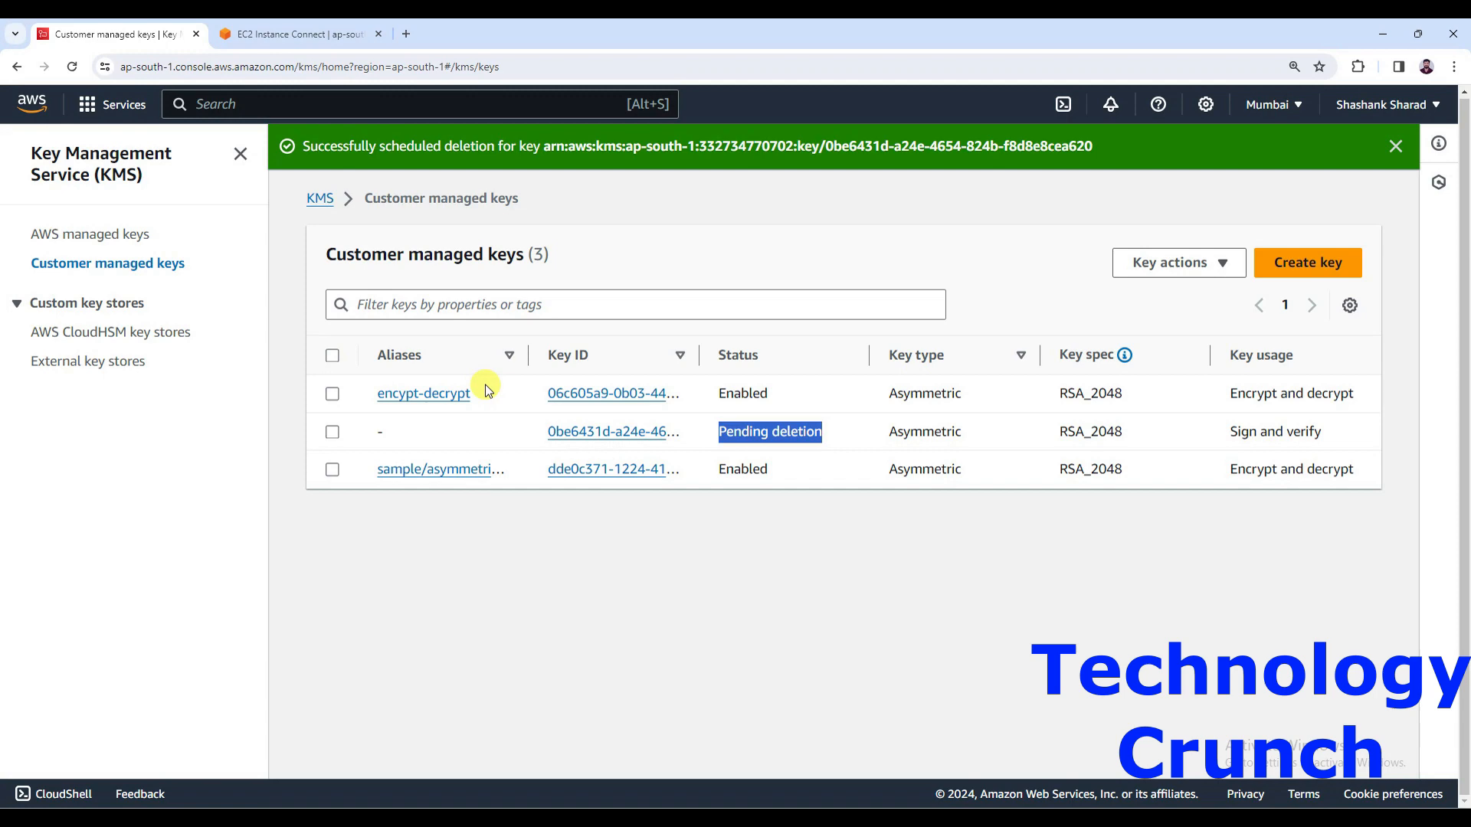
# Switch to the EC2 Instance Connect terminal, clear it, and paste aws kms schedule-key-deletion --key-id without running it
pyautogui.click(287, 34)
pyautogui.click(514, 362)
pyautogui.write('clear')
pyautogui.press('Return')
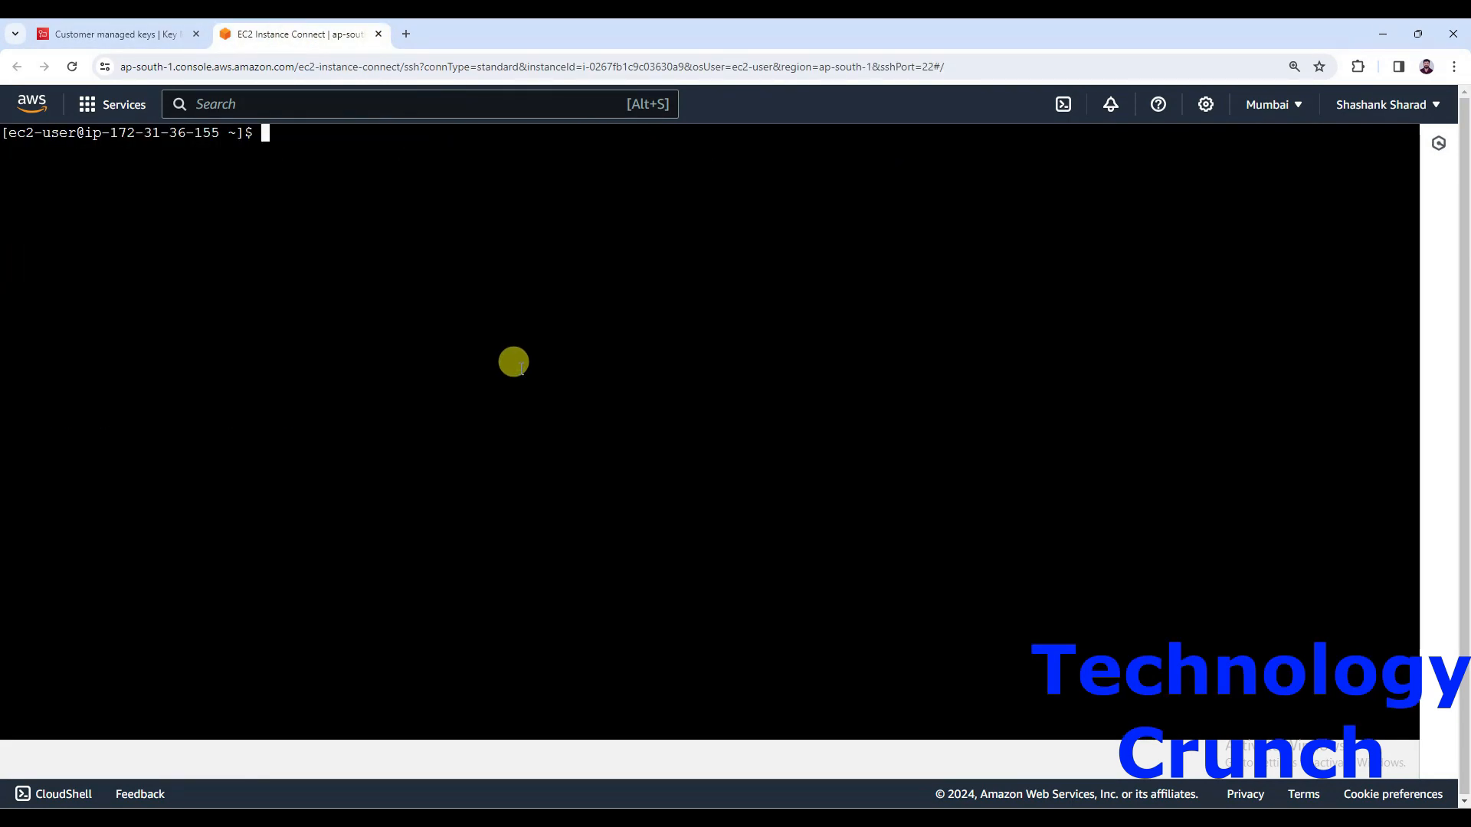
pyautogui.rightClick(520, 367)
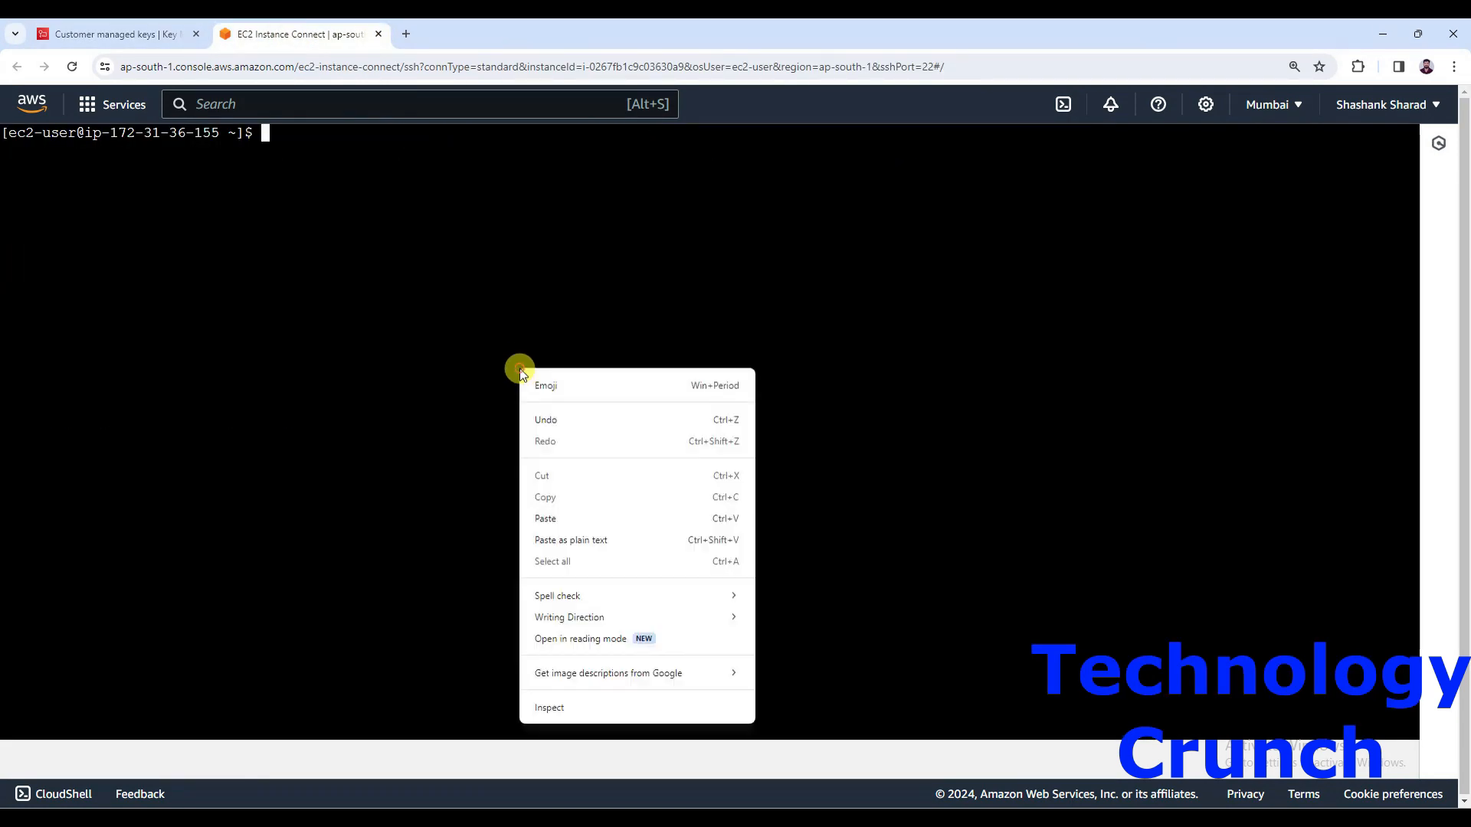
pyautogui.click(567, 515)
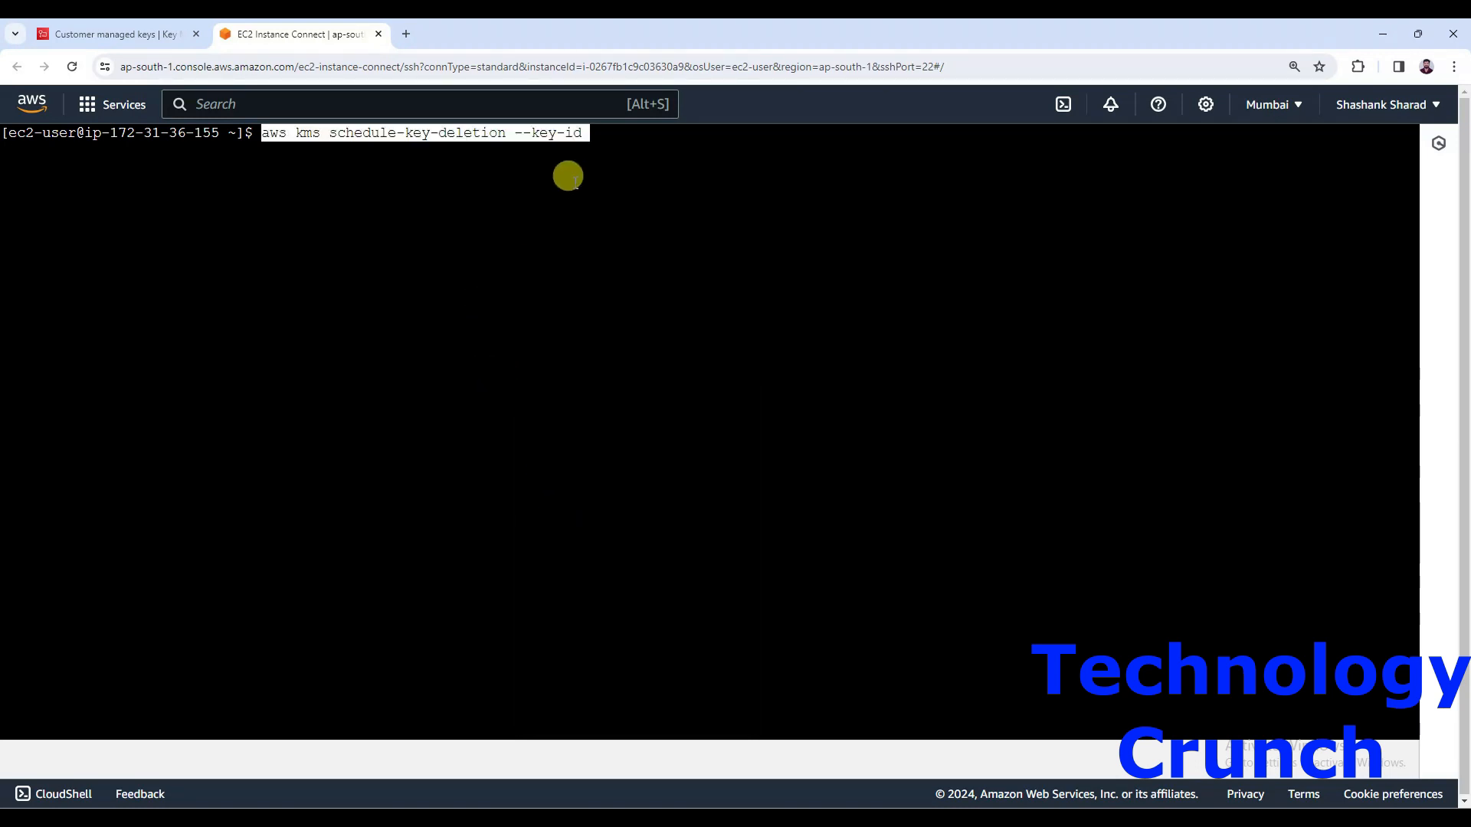
pyautogui.click(597, 138)
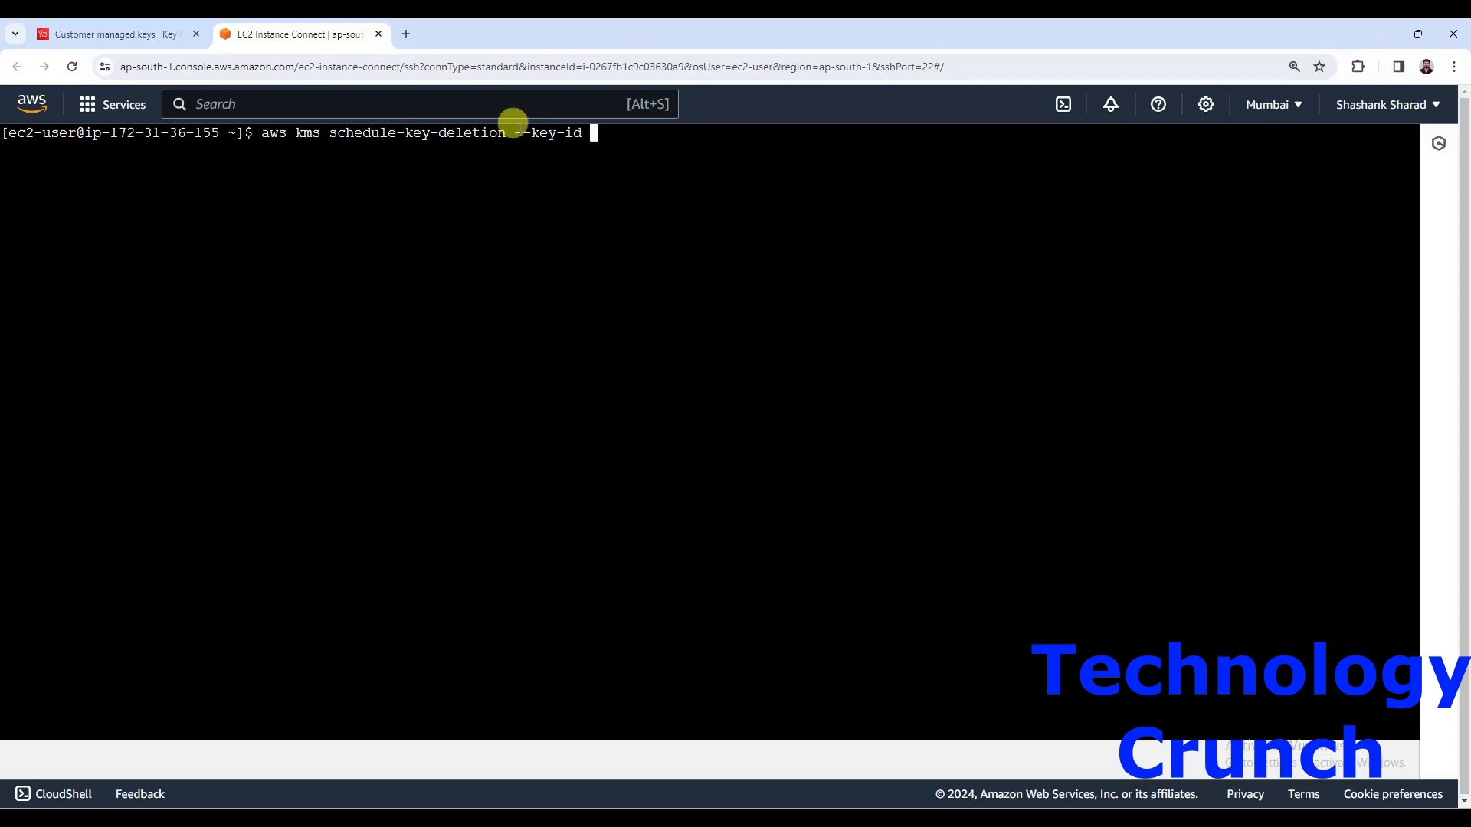
# In the KMS customer managed keys list, widen the Aliases column and copy the encypt-decrypt alias
pyautogui.click(157, 35)
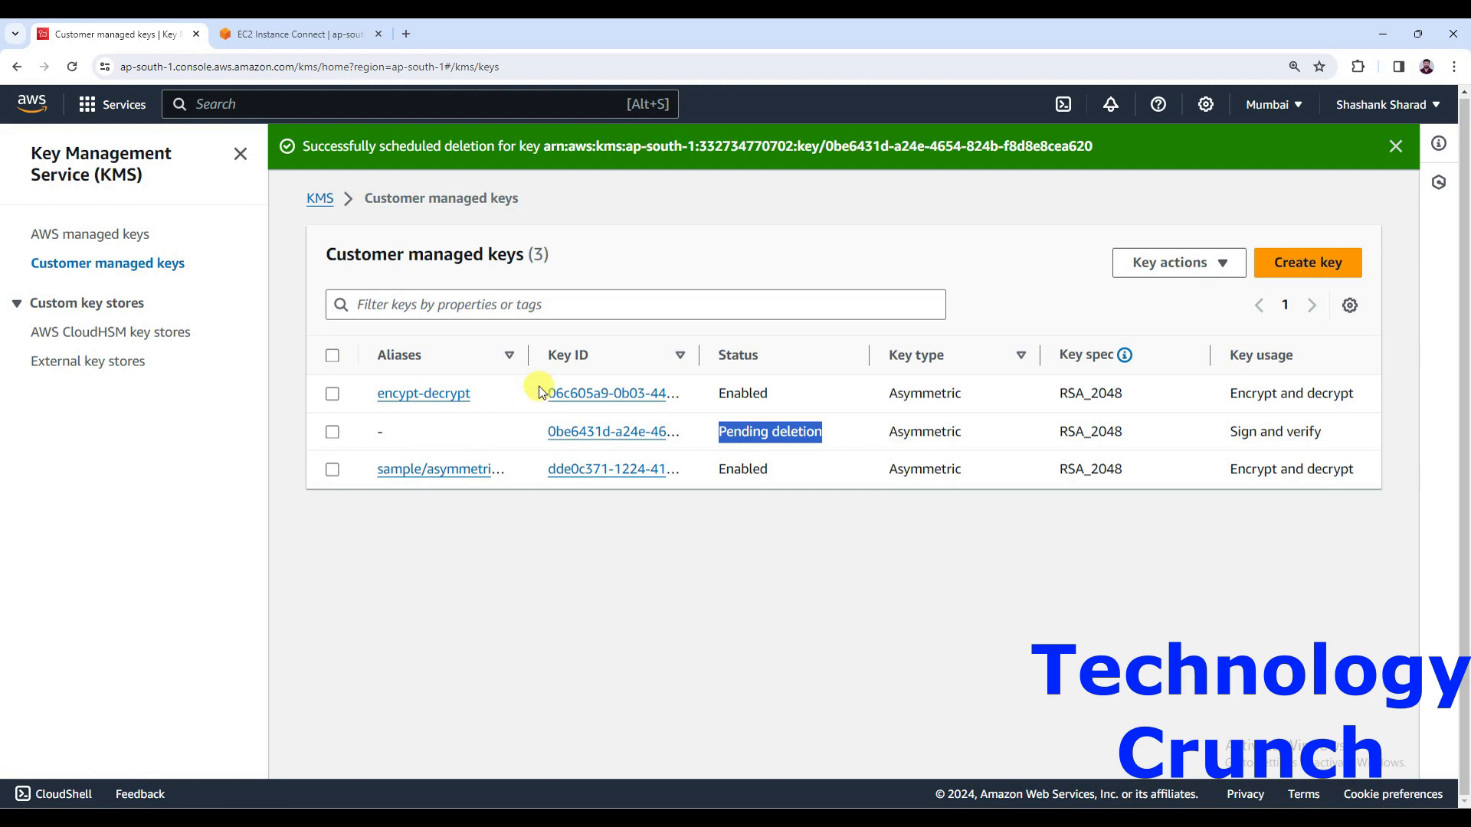
pyautogui.moveTo(527, 354); pyautogui.dragTo(687, 354)
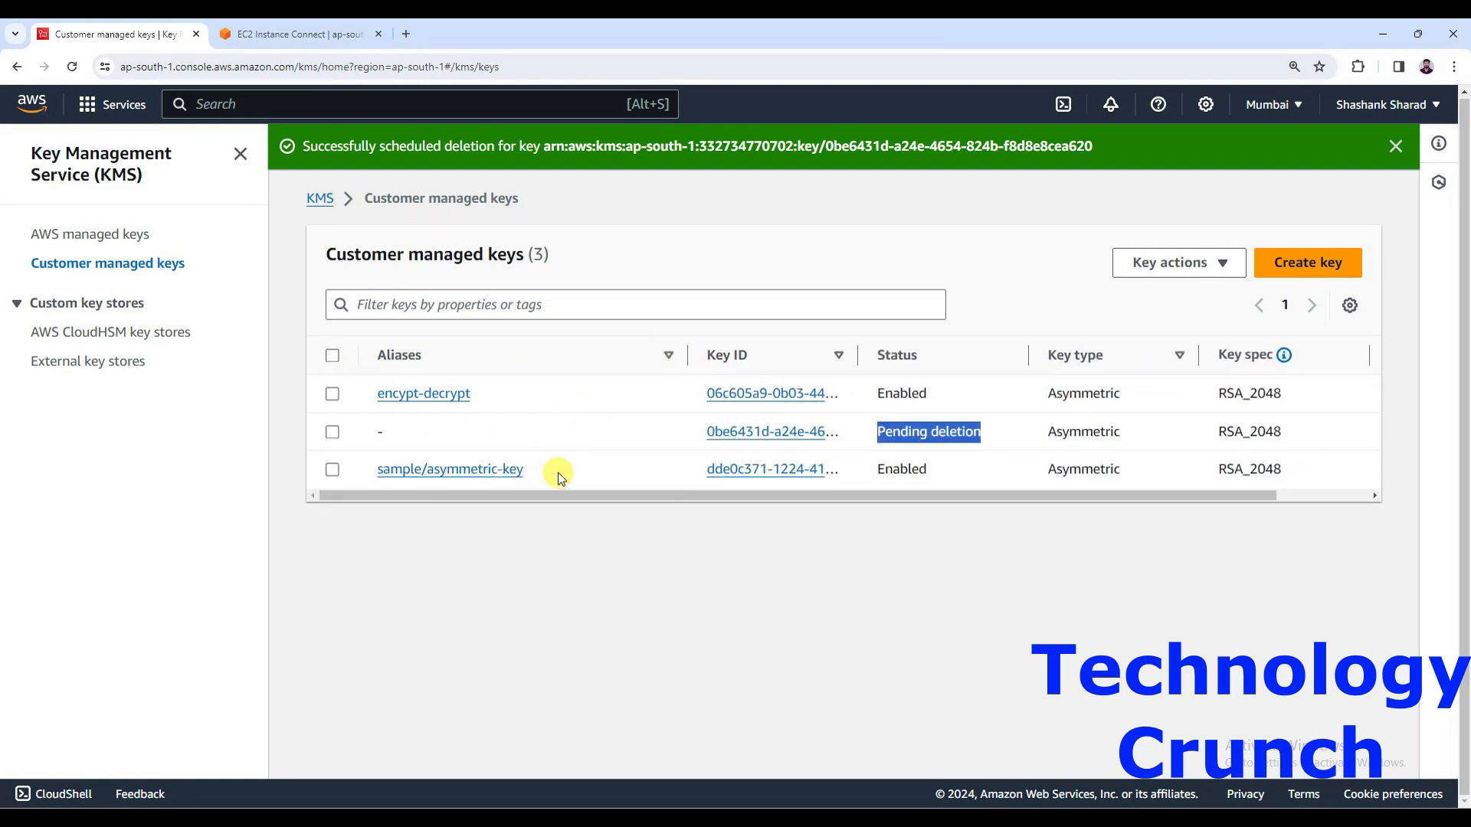
pyautogui.moveTo(558, 470); pyautogui.dragTo(411, 496)
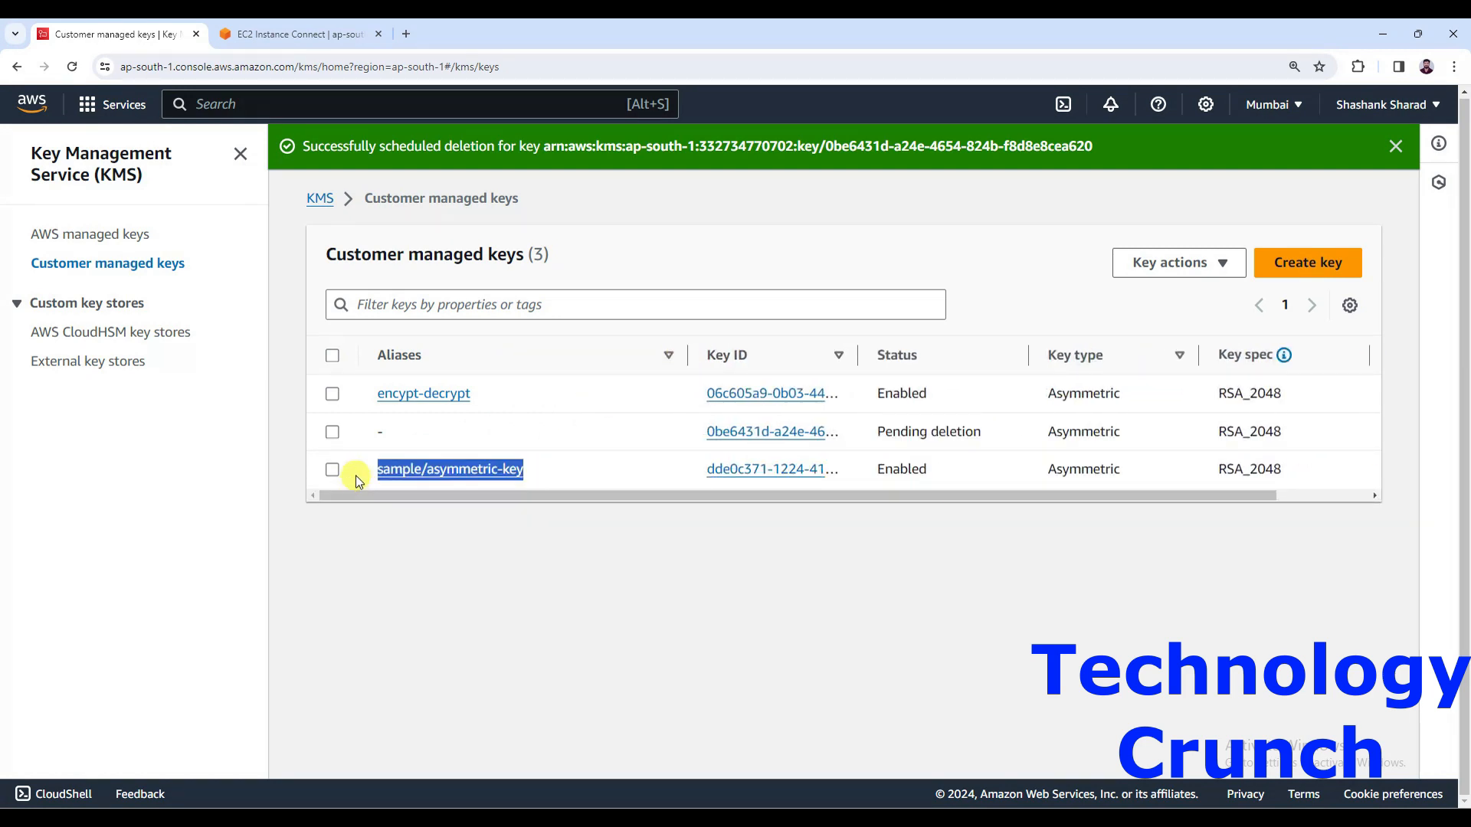
pyautogui.moveTo(491, 393); pyautogui.dragTo(364, 402)
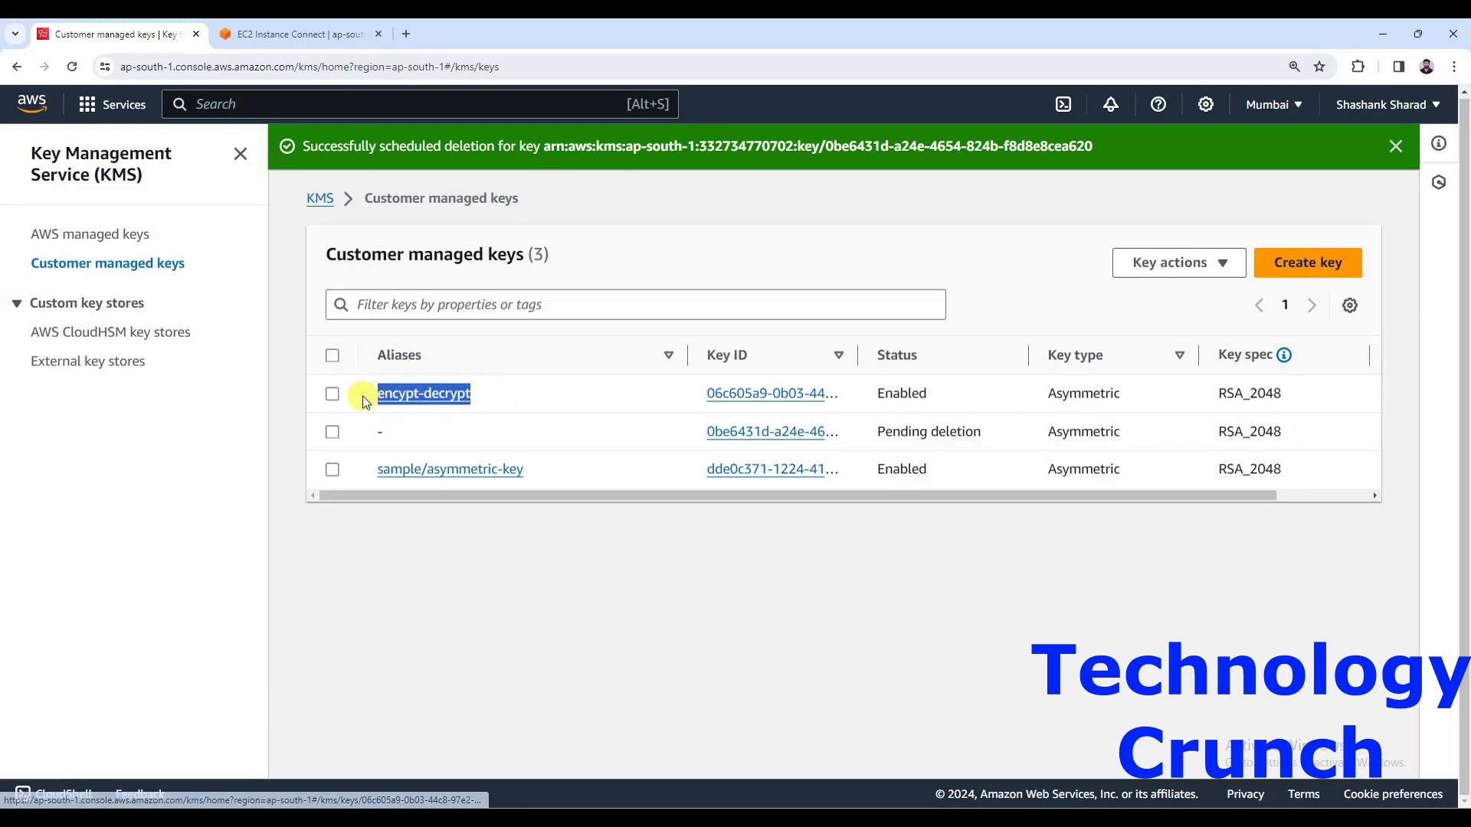
pyautogui.hotkey('ctrl', 'c')
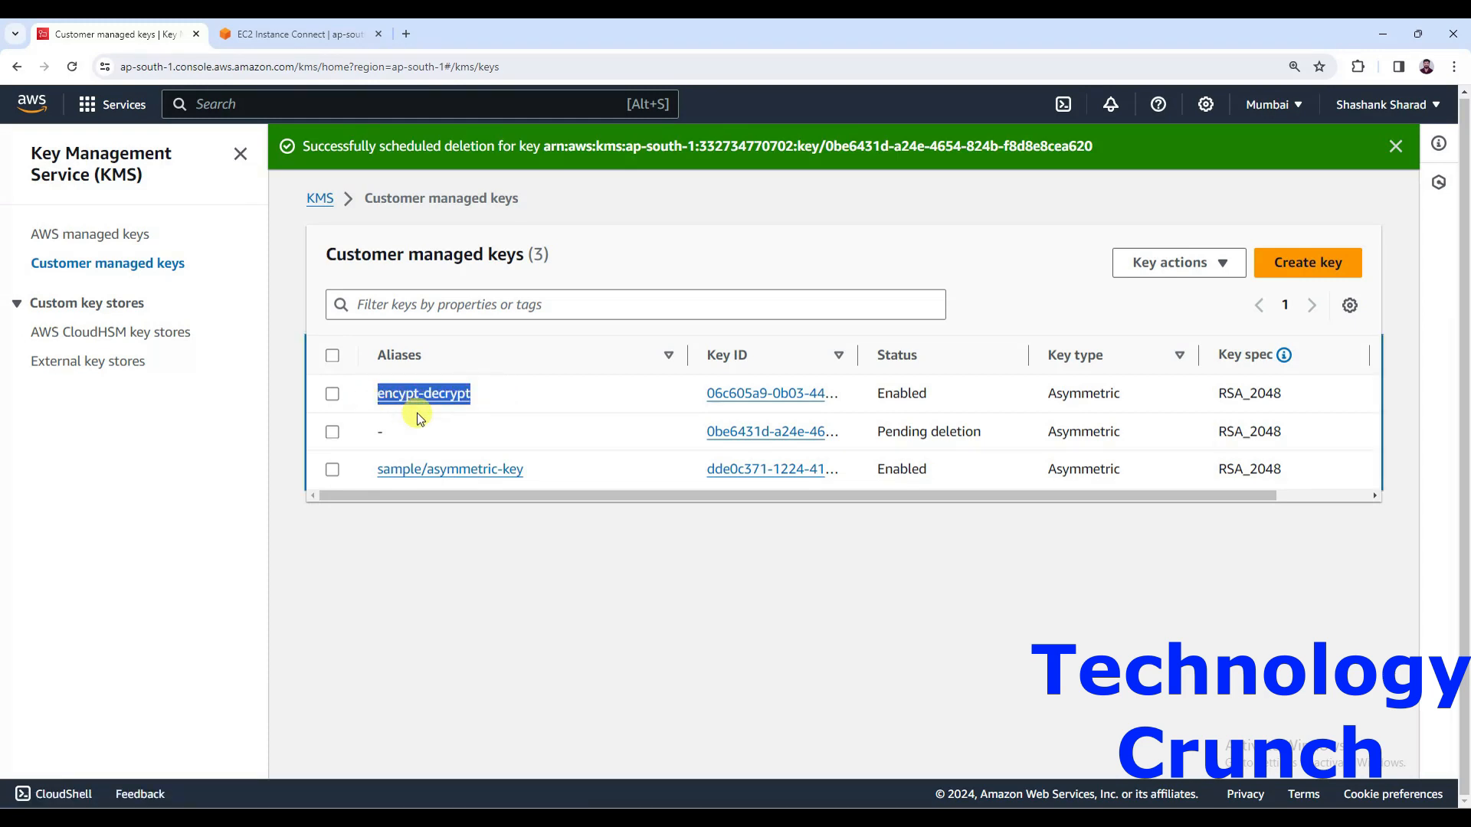
# Try to schedule deletion from the terminal by completing the command with alias/encypt-decrypt --pending-window-in-days 7 and running it
pyautogui.click(320, 35)
pyautogui.write('alias/')
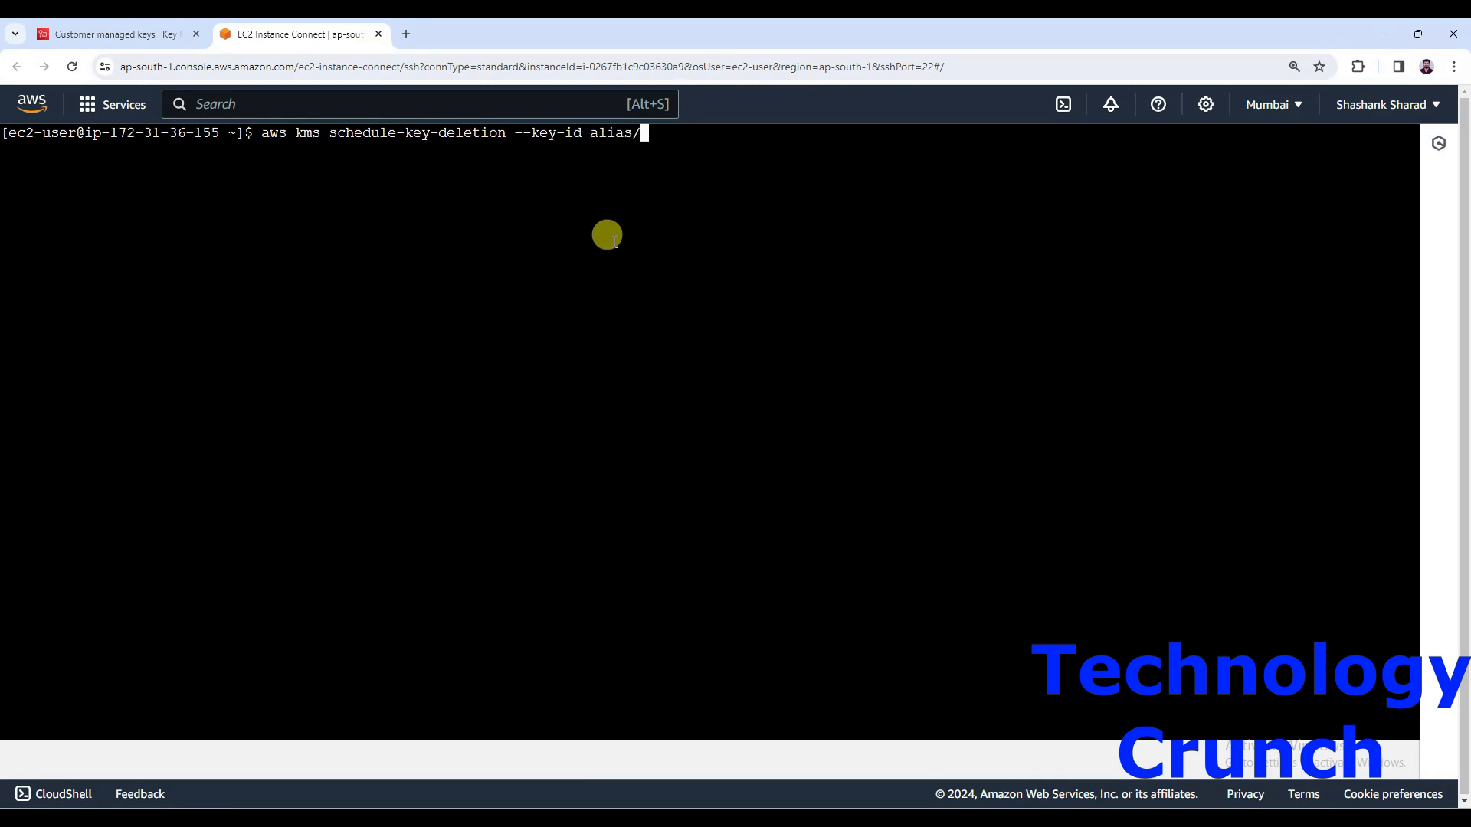
pyautogui.rightClick(608, 235)
pyautogui.click(643, 385)
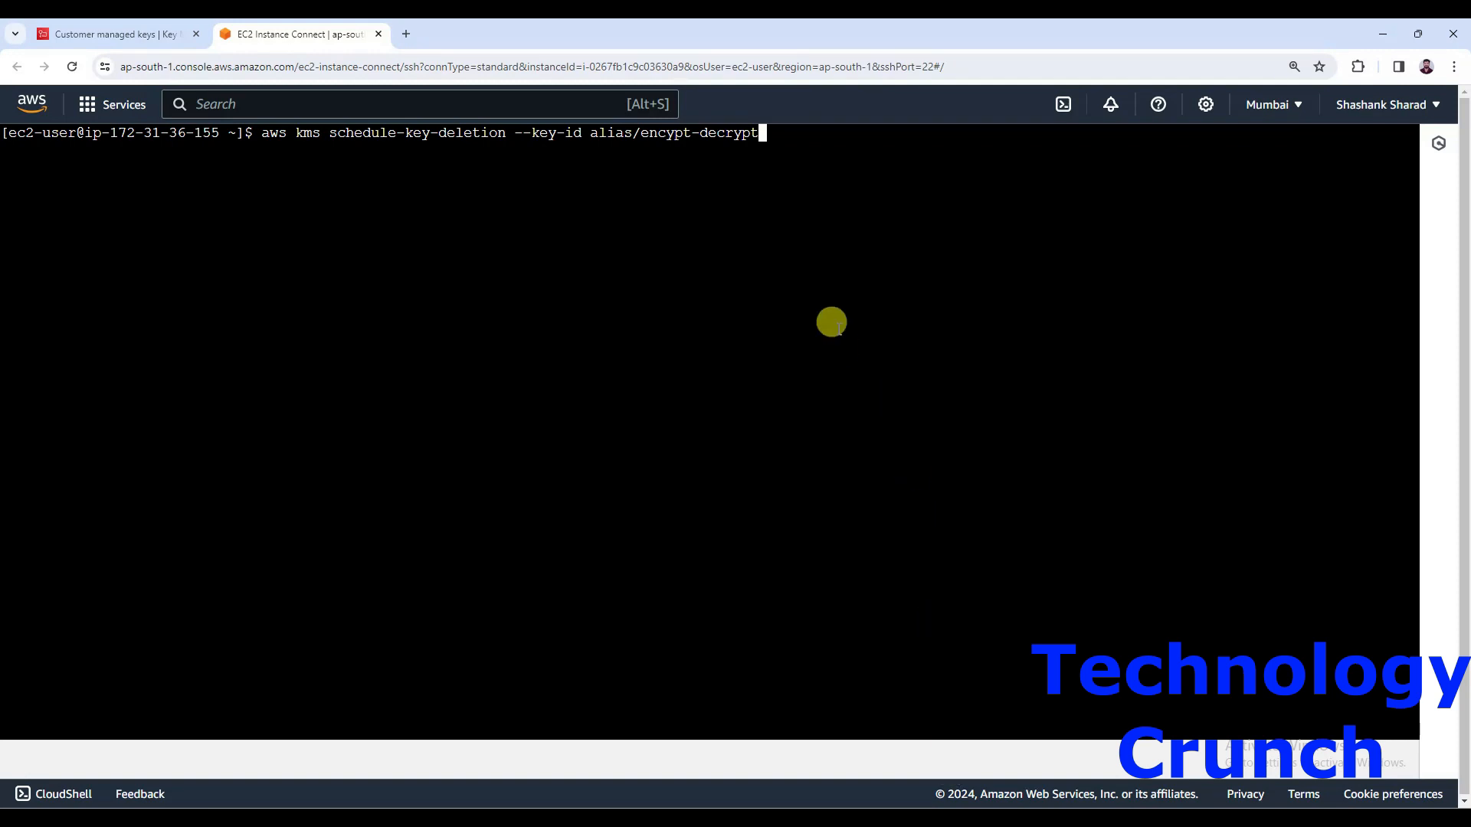
pyautogui.write('--pending')
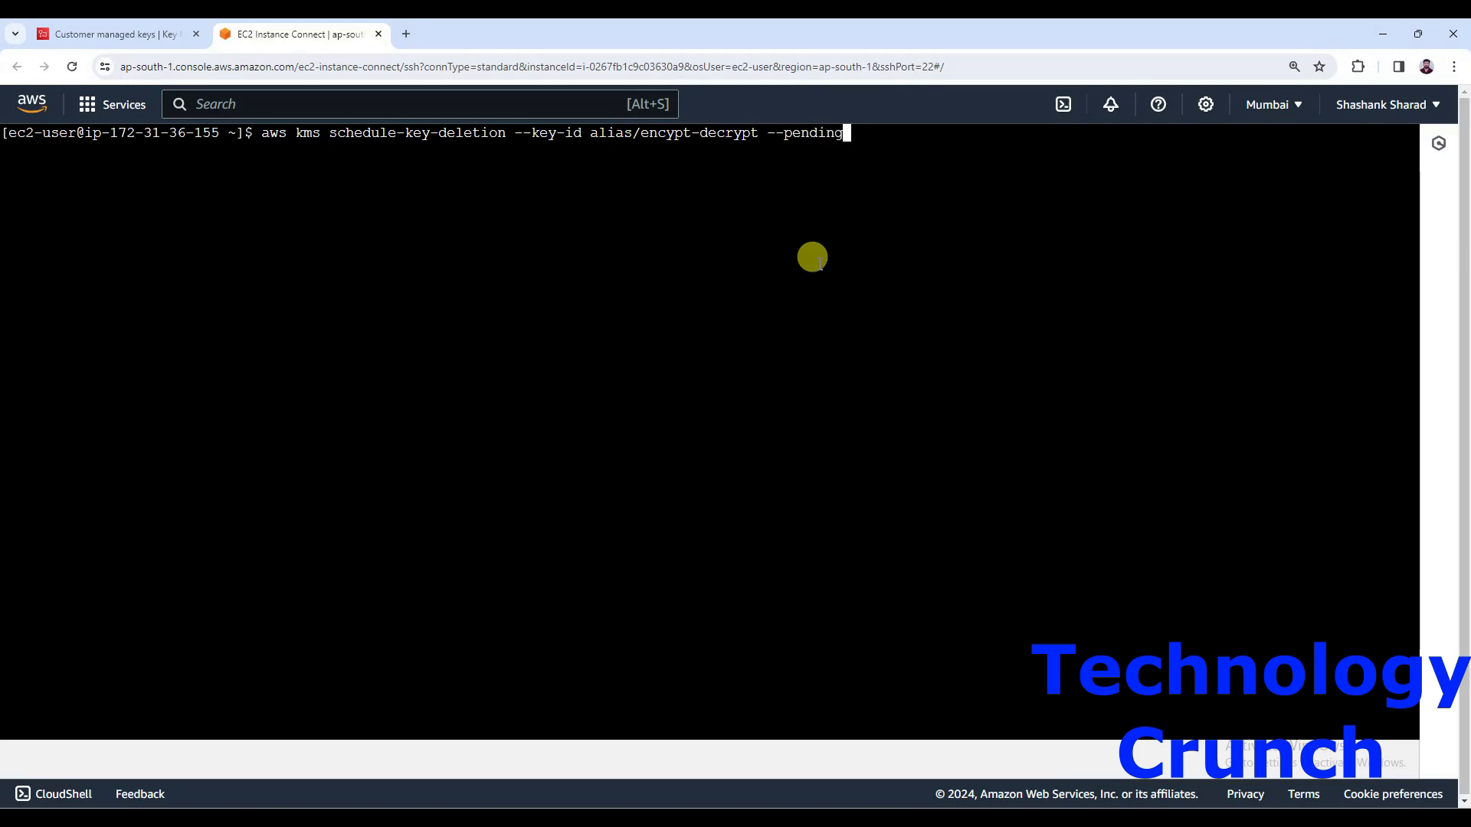
pyautogui.write('-window-in-days')
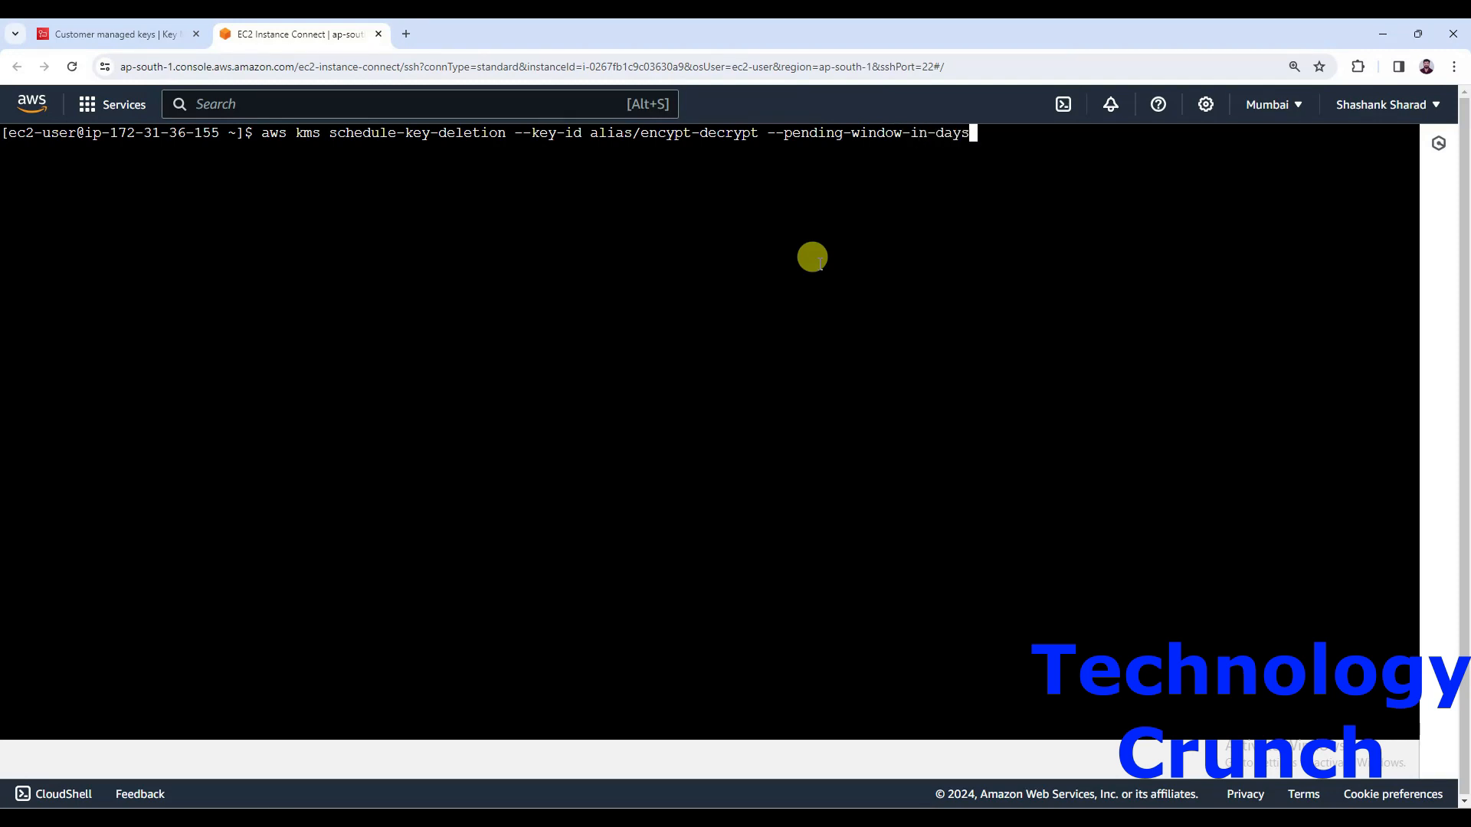
pyautogui.write(' 7')
pyautogui.press('Return')
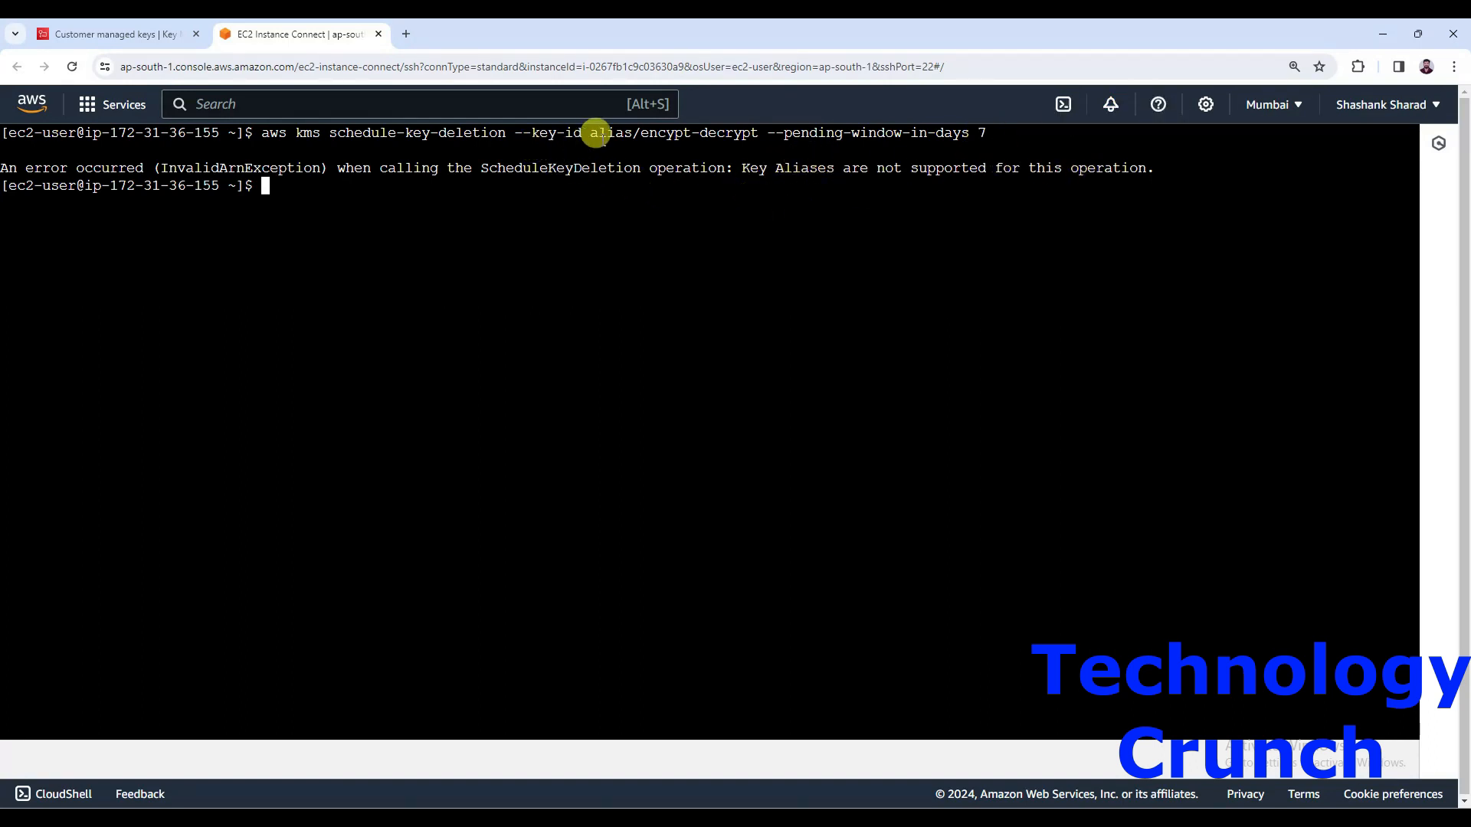
# Recall the schedule-key-deletion command, and copy the encypt-decrypt key's full key ID from the widened Key ID column in KMS
pyautogui.press('Up')
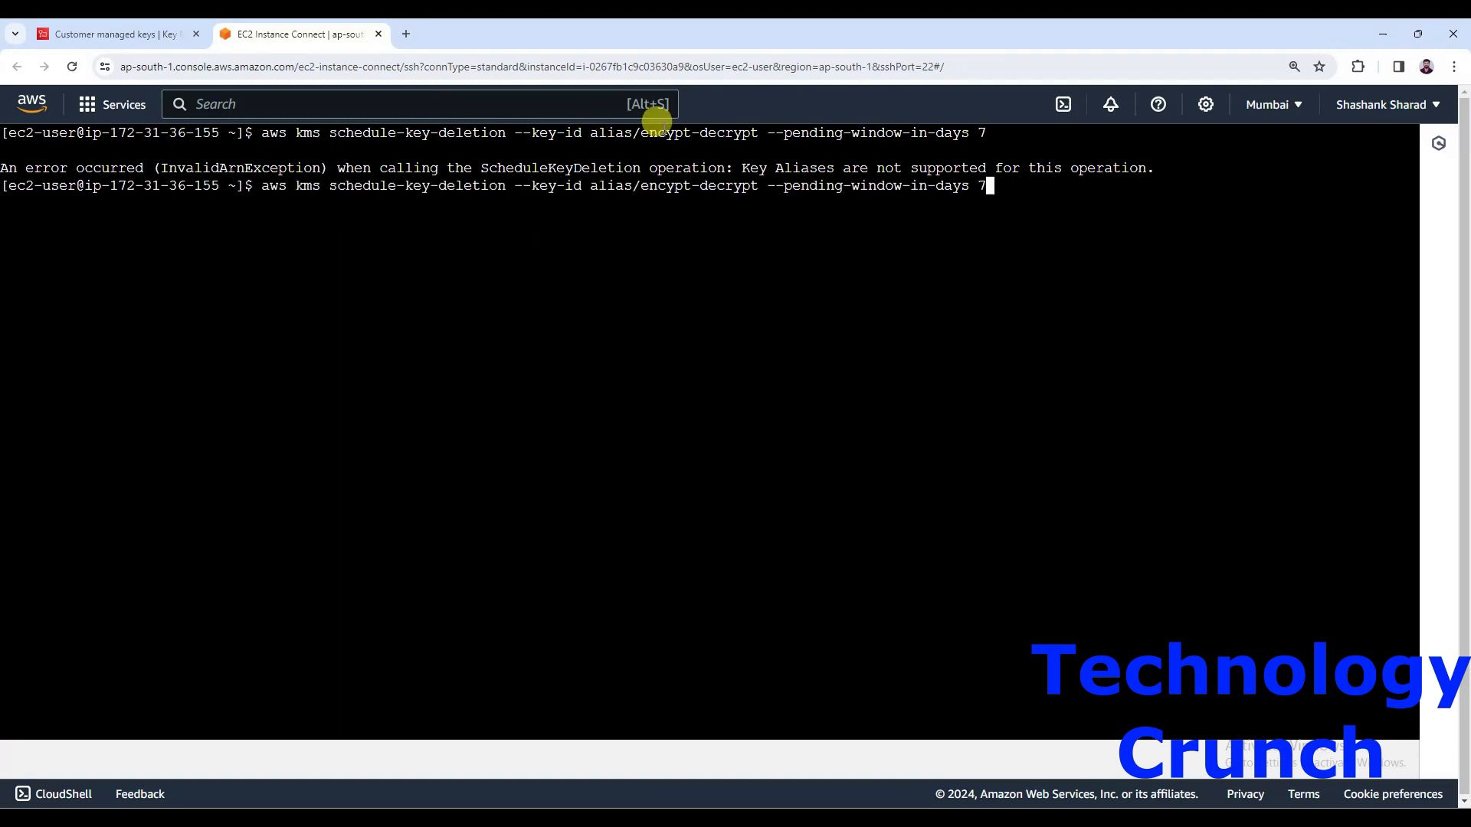
pyautogui.click(140, 34)
pyautogui.moveTo(857, 359); pyautogui.dragTo(1093, 360)
pyautogui.moveTo(995, 396); pyautogui.dragTo(711, 412)
pyautogui.hotkey('ctrl', 'c')
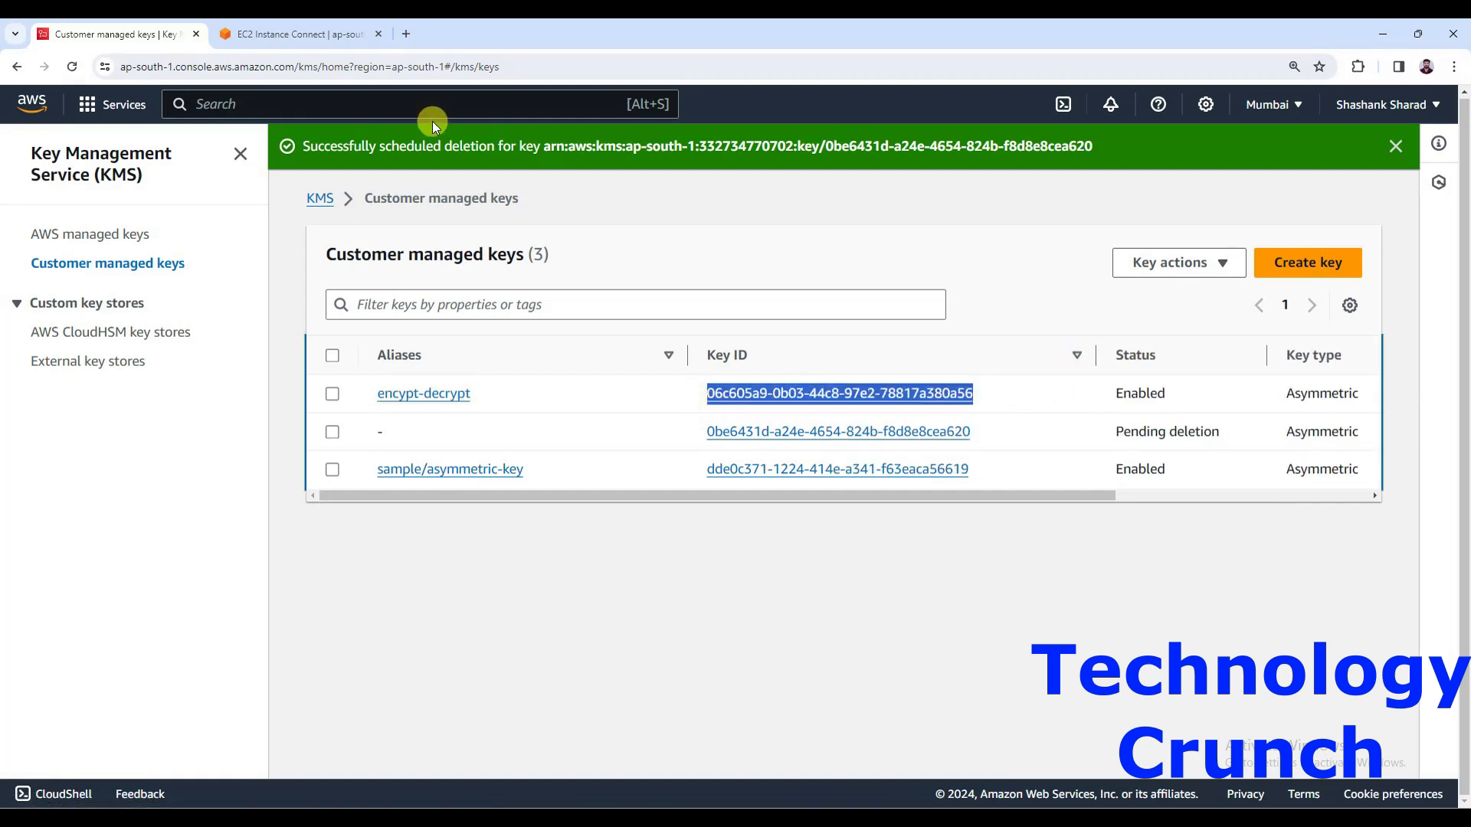
# Replace alias/encypt-decrypt in the recalled terminal command with the copied key ID, keeping the 7-day pending window, and run it
pyautogui.click(304, 35)
pyautogui.press('Left')
pyautogui.press('Left')
pyautogui.press('Left')
pyautogui.press('Left')
pyautogui.press('Left')
pyautogui.press('Left')
pyautogui.press('Left')
pyautogui.press('Left')
pyautogui.press('Left')
pyautogui.press('Left')
pyautogui.press('Left')
pyautogui.press('Left')
pyautogui.press('Left')
pyautogui.press('Left')
pyautogui.press('Left')
pyautogui.press('Left')
pyautogui.press('Left')
pyautogui.press('Left')
pyautogui.press('Left')
pyautogui.press('Left')
pyautogui.press('BackSpace')
pyautogui.press('BackSpace')
pyautogui.press('BackSpace')
pyautogui.press('BackSpace')
pyautogui.press('BackSpace')
pyautogui.press('BackSpace')
pyautogui.press('BackSpace')
pyautogui.press('BackSpace')
pyautogui.press('BackSpace')
pyautogui.press('BackSpace')
pyautogui.press('BackSpace')
pyautogui.press('BackSpace')
pyautogui.press('BackSpace')
pyautogui.press('BackSpace')
pyautogui.press('BackSpace')
pyautogui.press('BackSpace')
pyautogui.press('BackSpace')
pyautogui.press('BackSpace')
pyautogui.press('BackSpace')
pyautogui.press('BackSpace')
pyautogui.press('BackSpace')
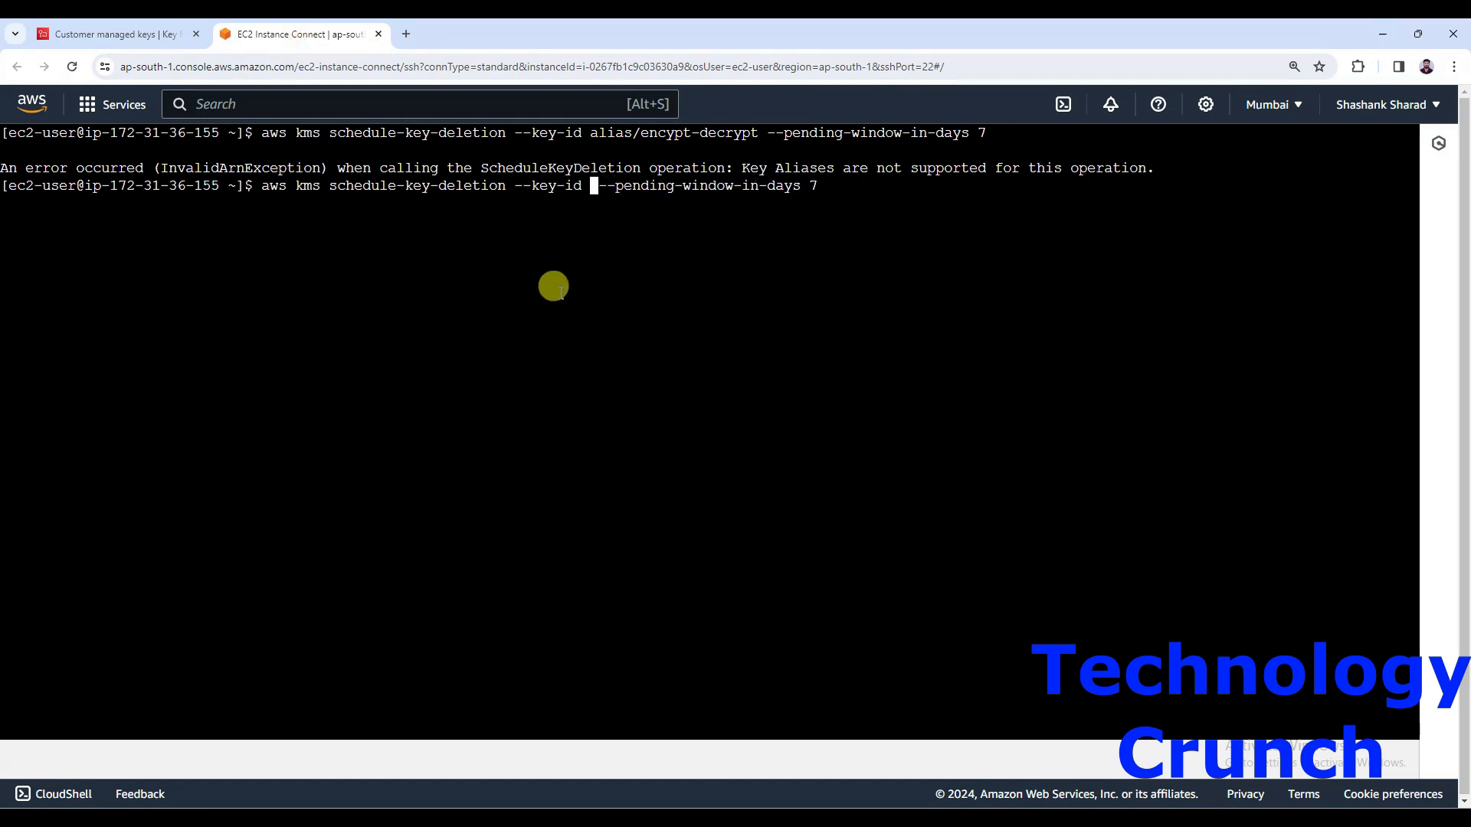
pyautogui.rightClick(634, 331)
pyautogui.click(673, 486)
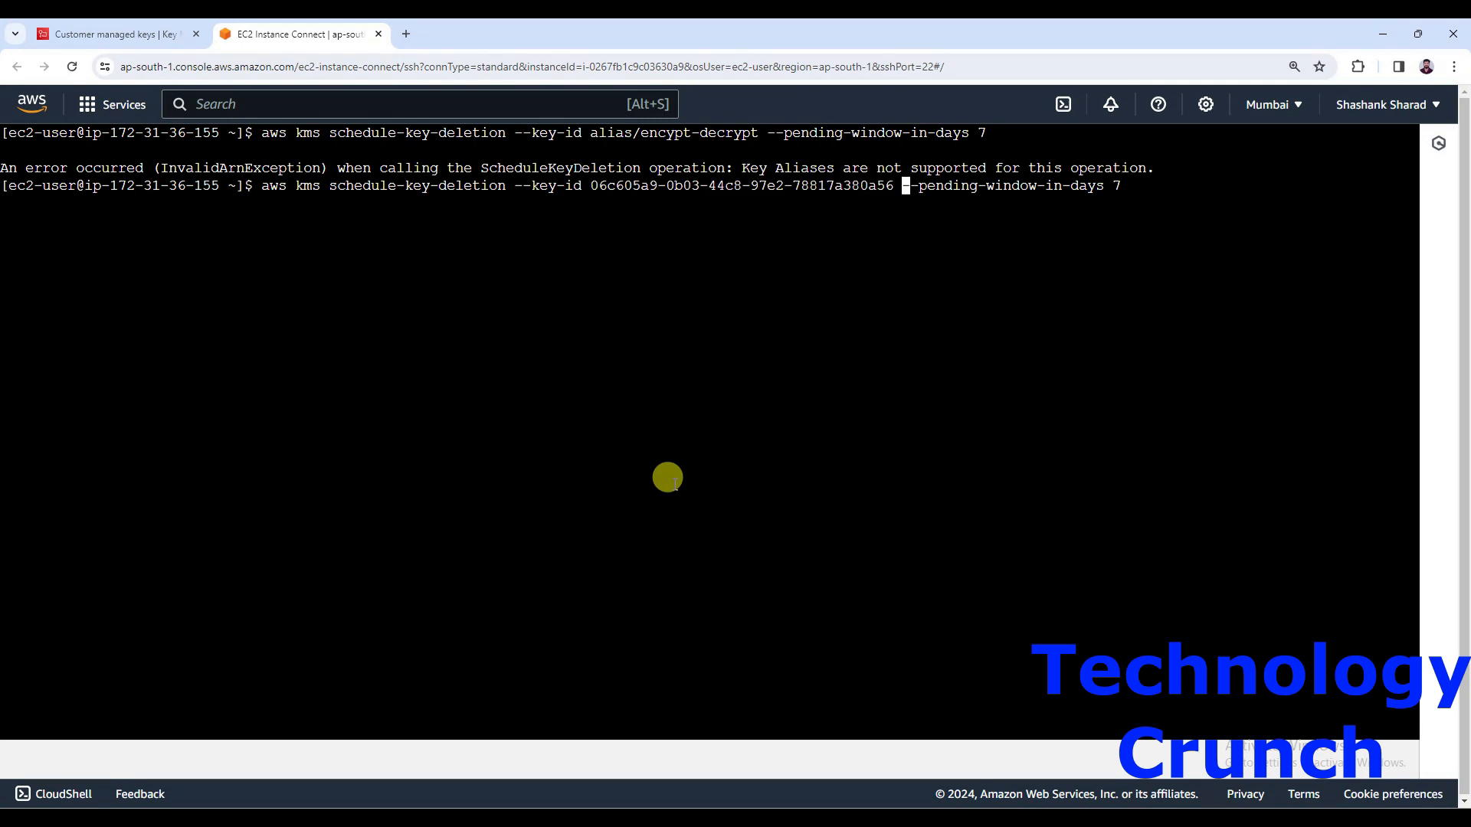
pyautogui.press('Return')
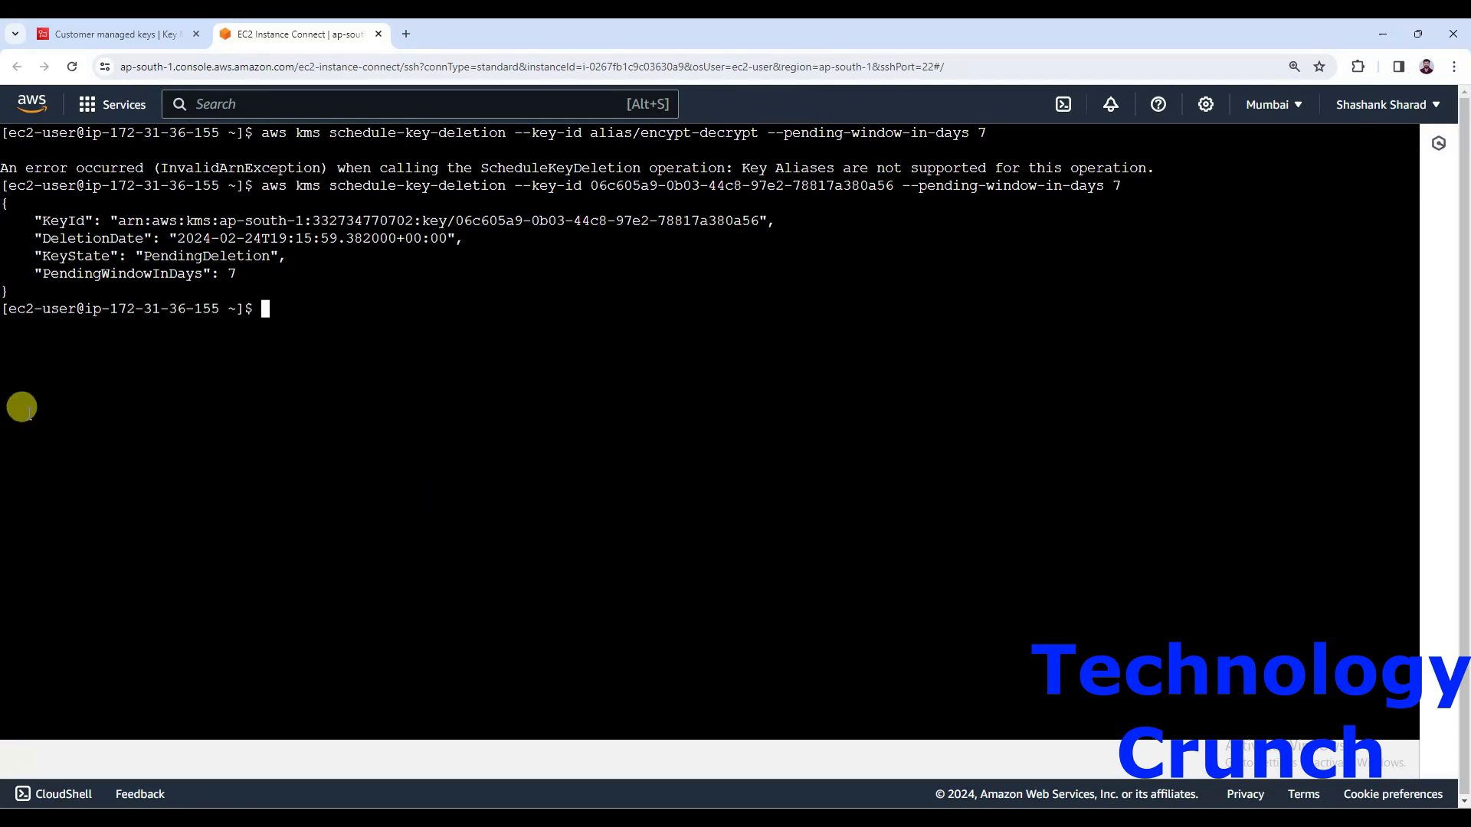
# Refresh the customer managed keys list in KMS, check the encypt-decrypt key's status, and widen the Aliases column
pyautogui.click(153, 38)
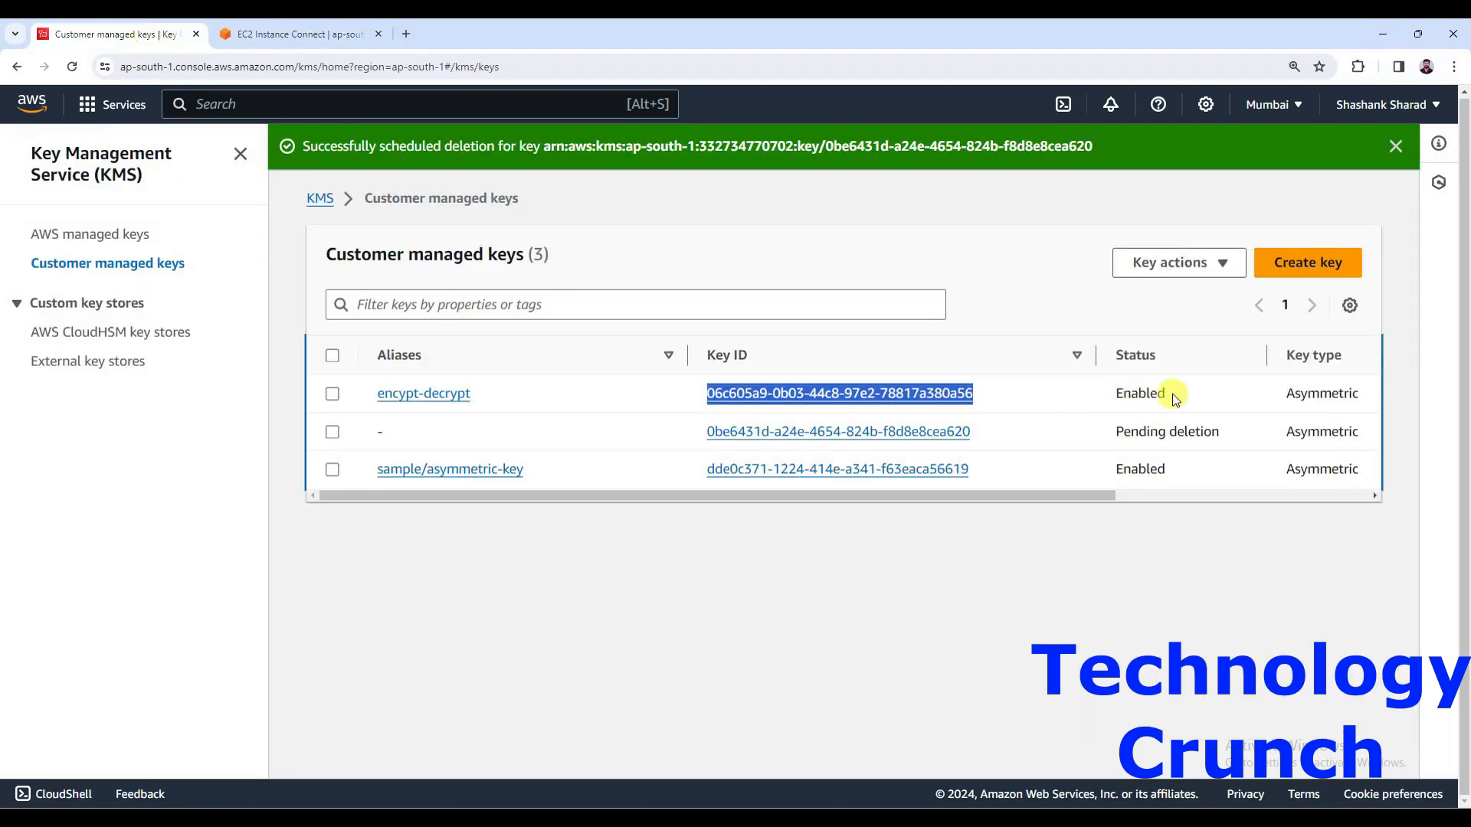
pyautogui.click(70, 69)
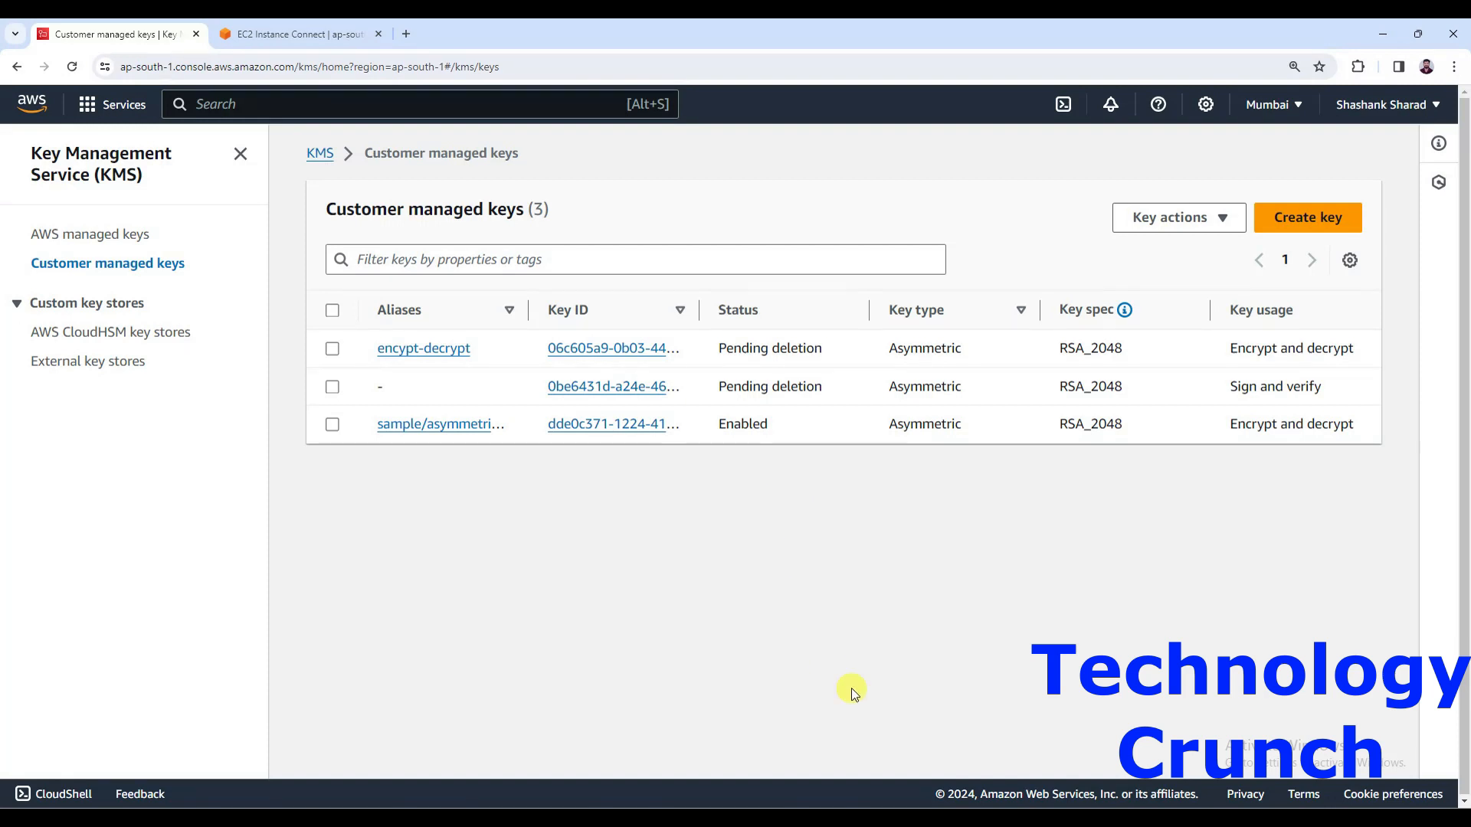
pyautogui.moveTo(528, 309); pyautogui.dragTo(636, 313)
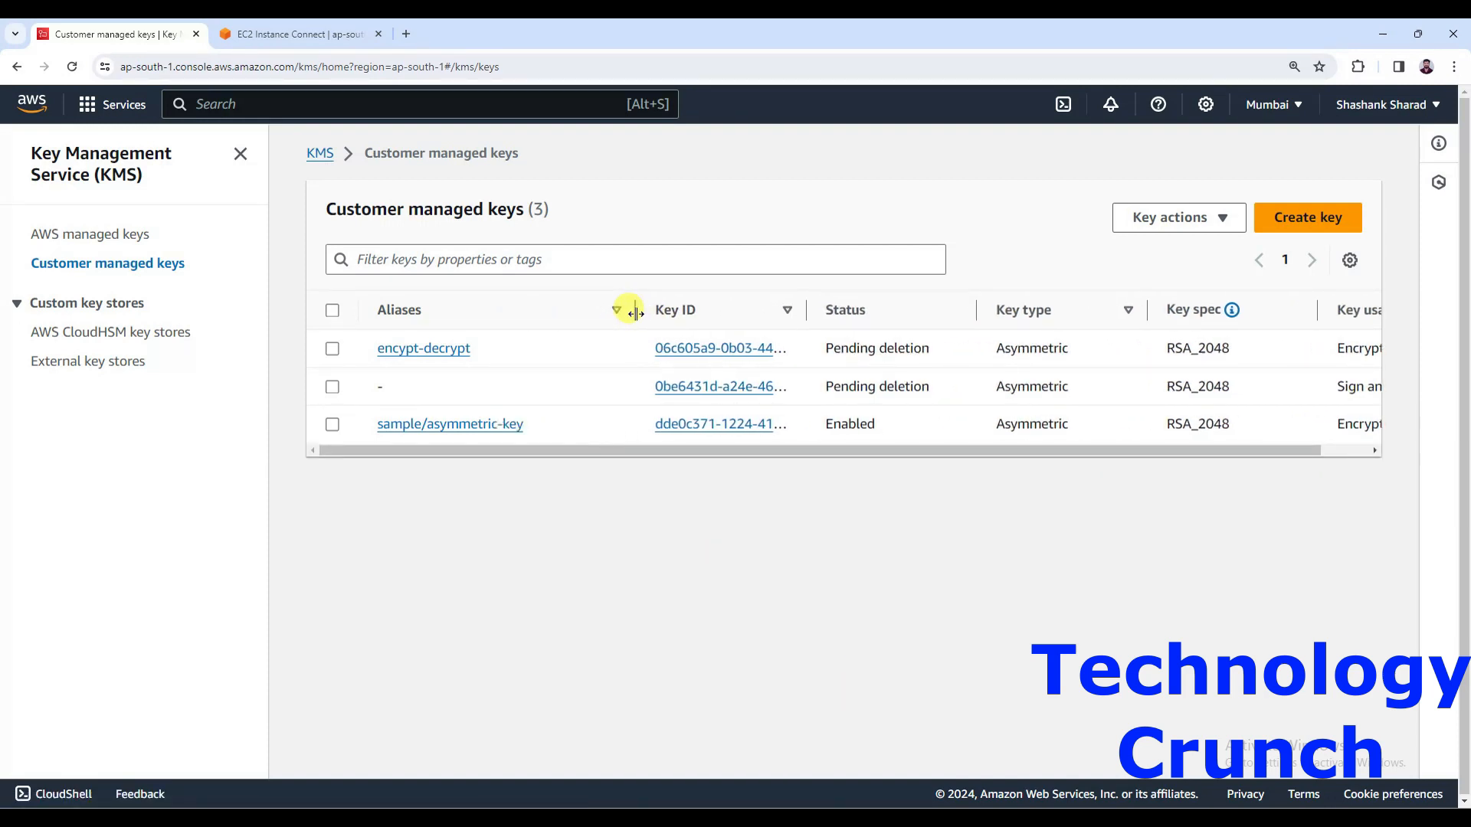